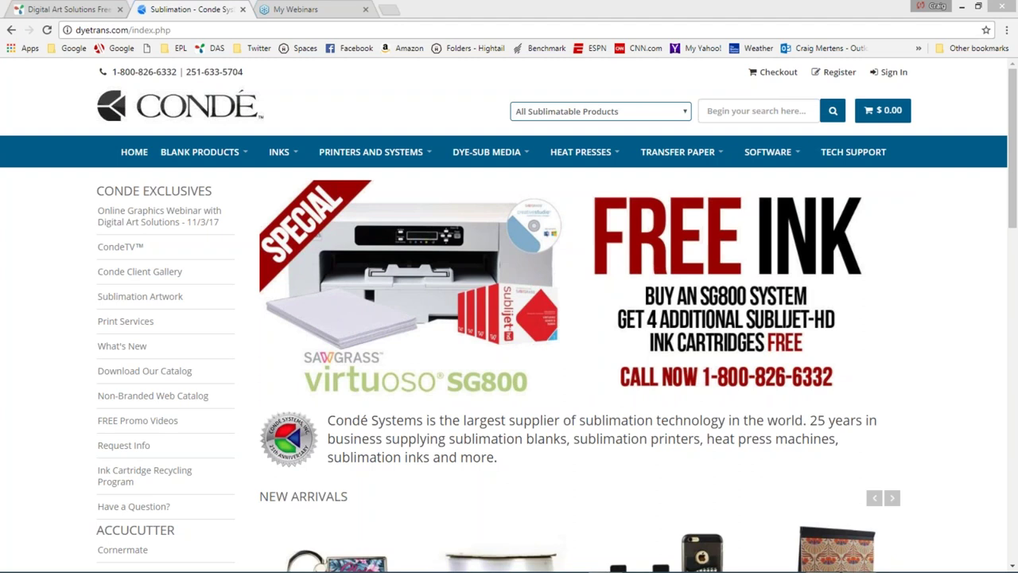
- Switch to CorelDRAW and bring up the general workspace settings in the program options
key("alt+Tab")
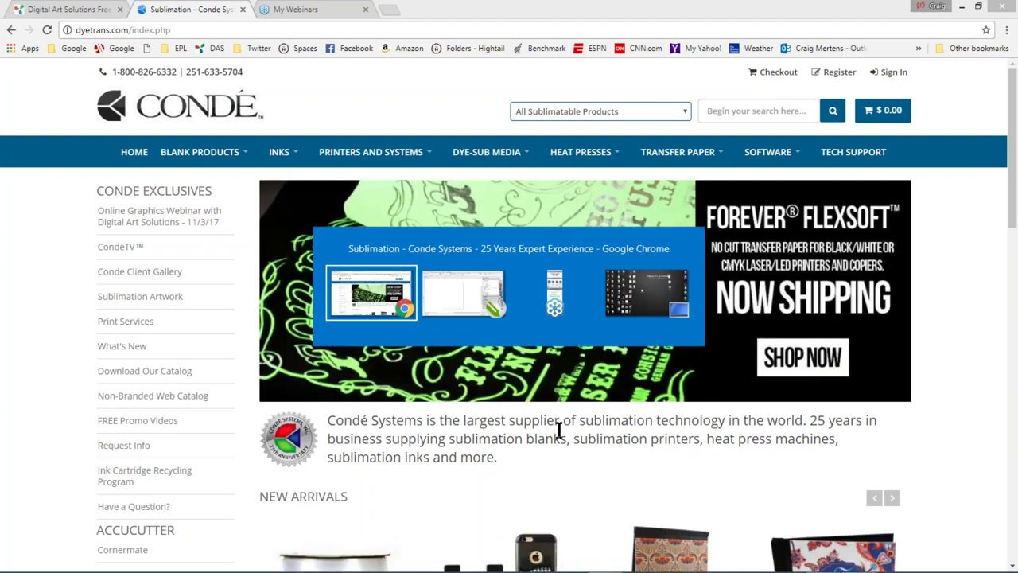
key("alt+Tab")
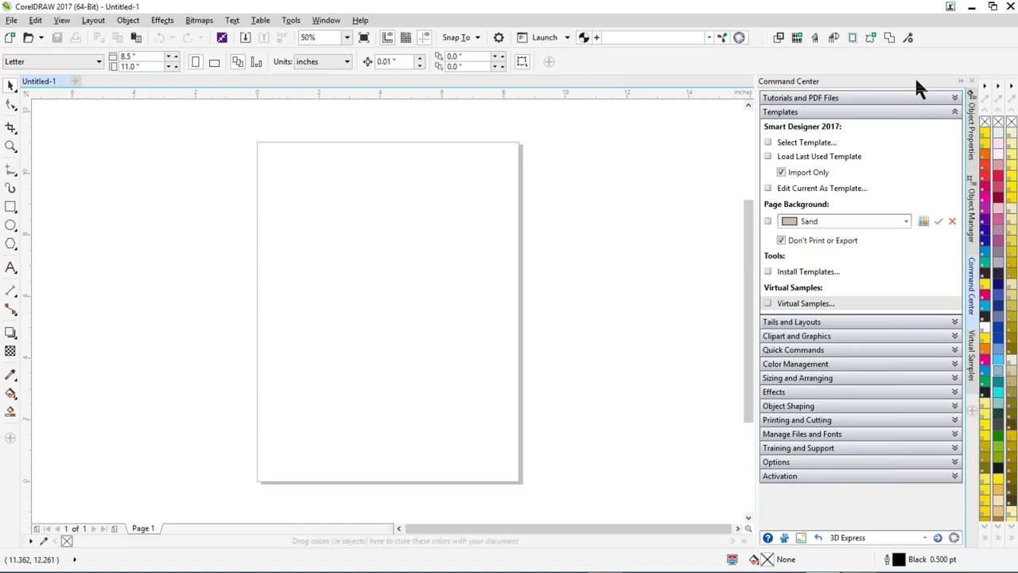
left_click(291, 21)
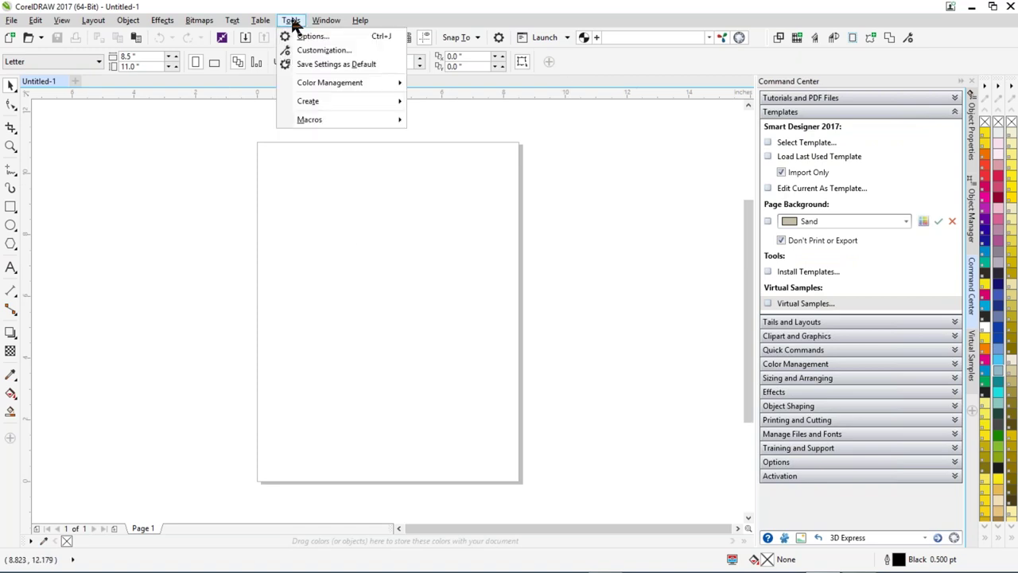
left_click(311, 37)
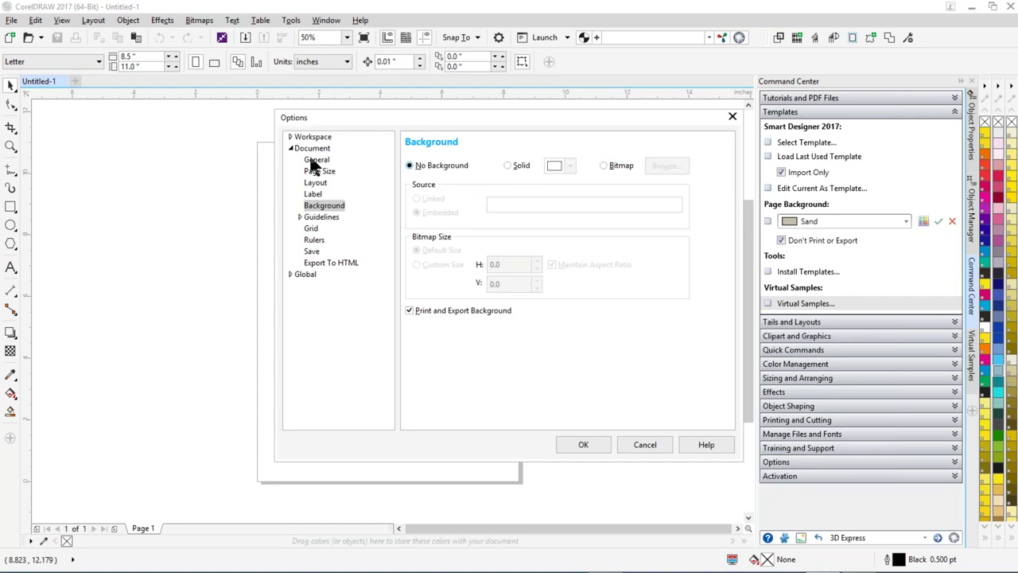
left_click(317, 160)
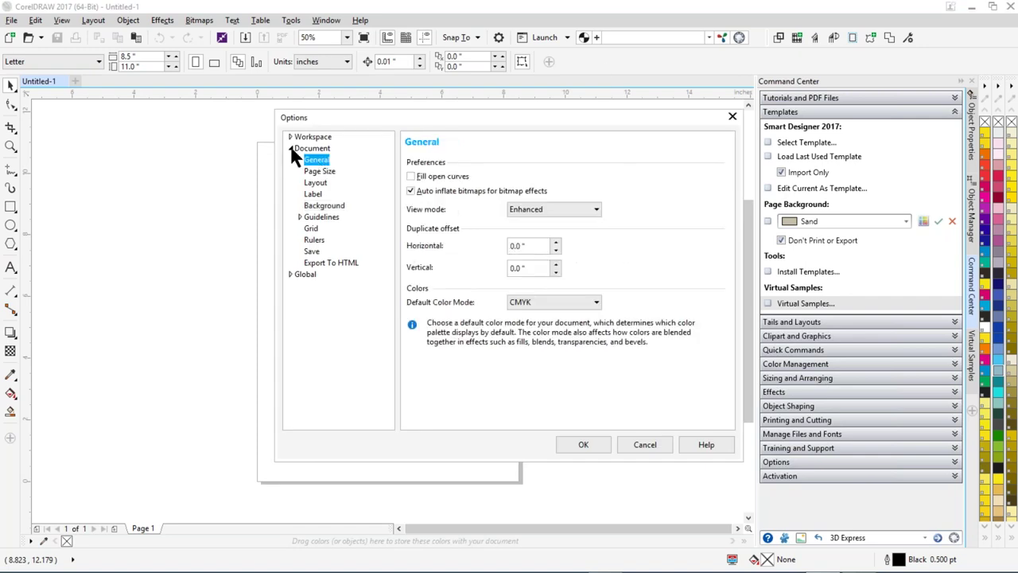
left_click(290, 137)
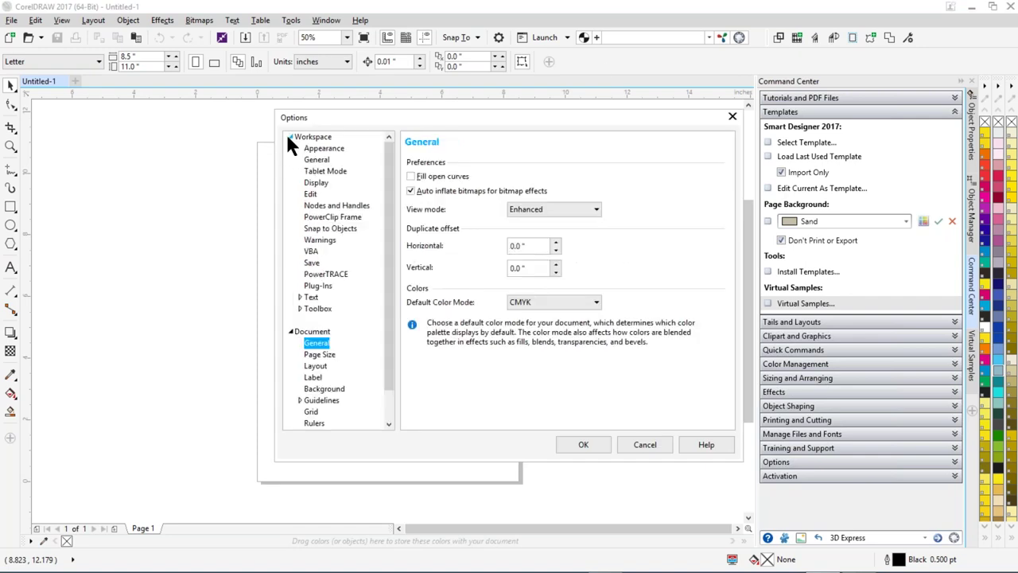
left_click(318, 160)
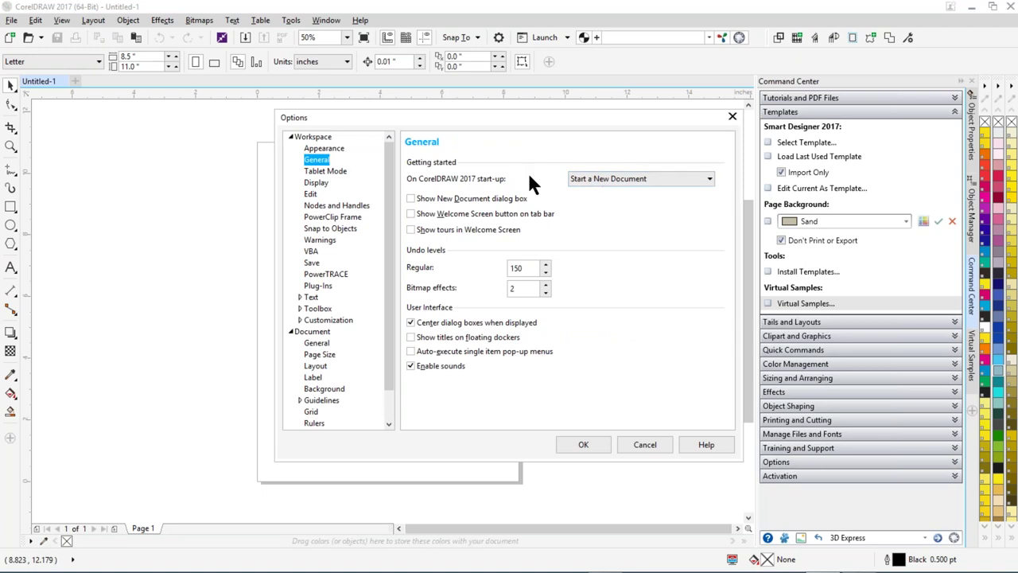
- Review the start-up choices, enable showing the New Document dialog box, and apply the options
left_click(708, 179)
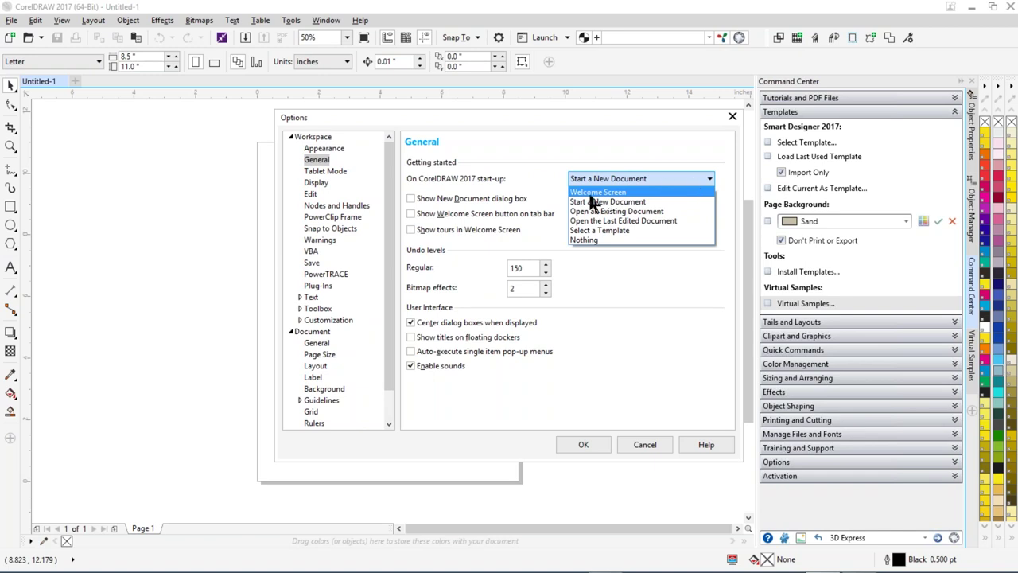
left_click(487, 180)
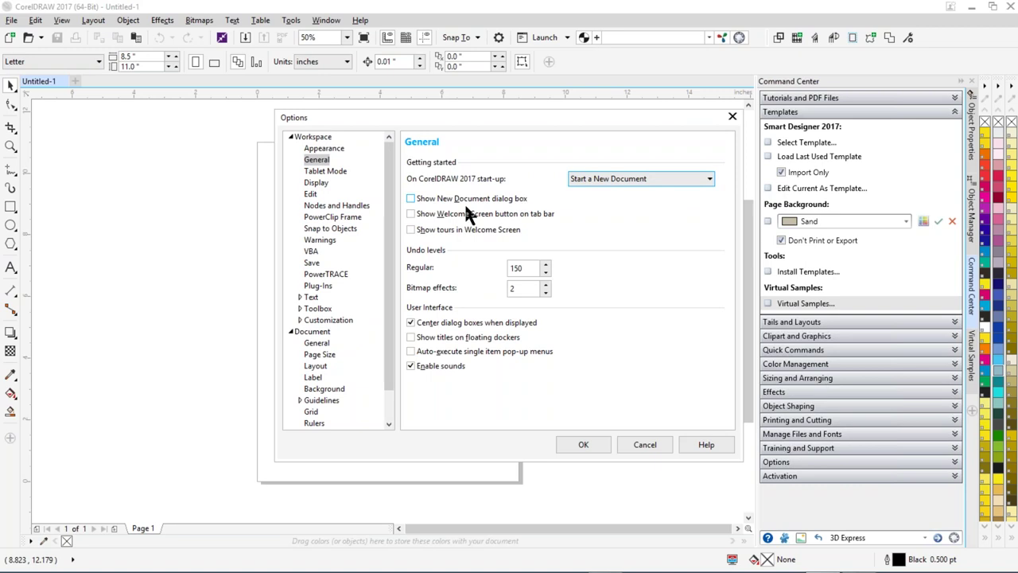
left_click(411, 199)
left_click(586, 446)
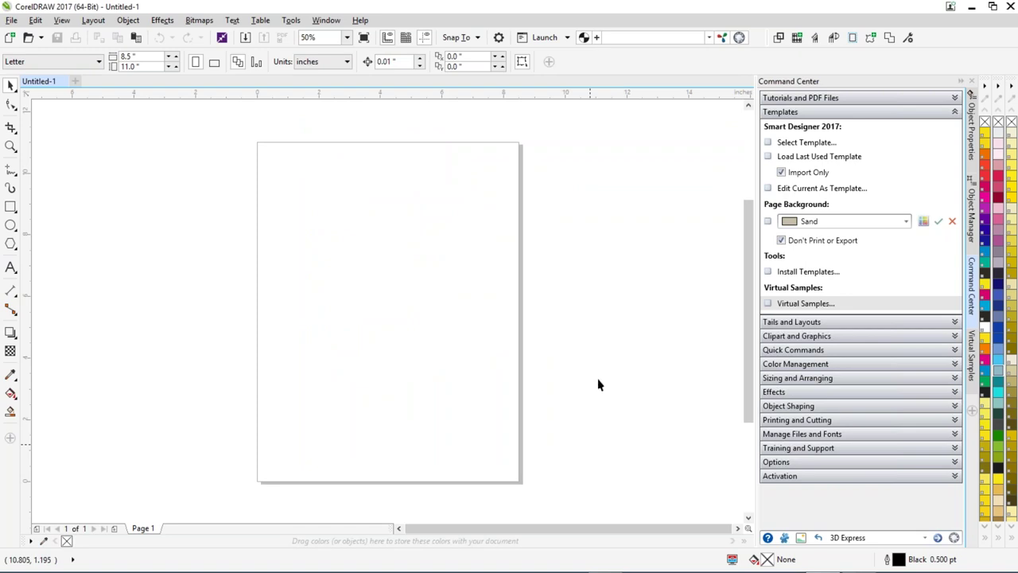
- Start a new letter-size document and set its primary color mode to RGB
left_click(9, 38)
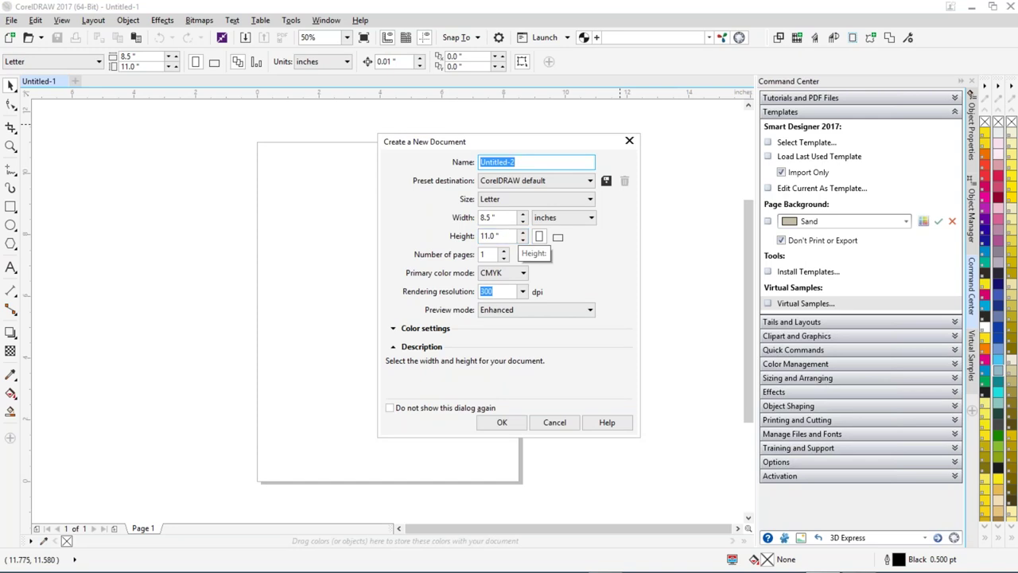
left_click_drag(513, 140, 401, 151)
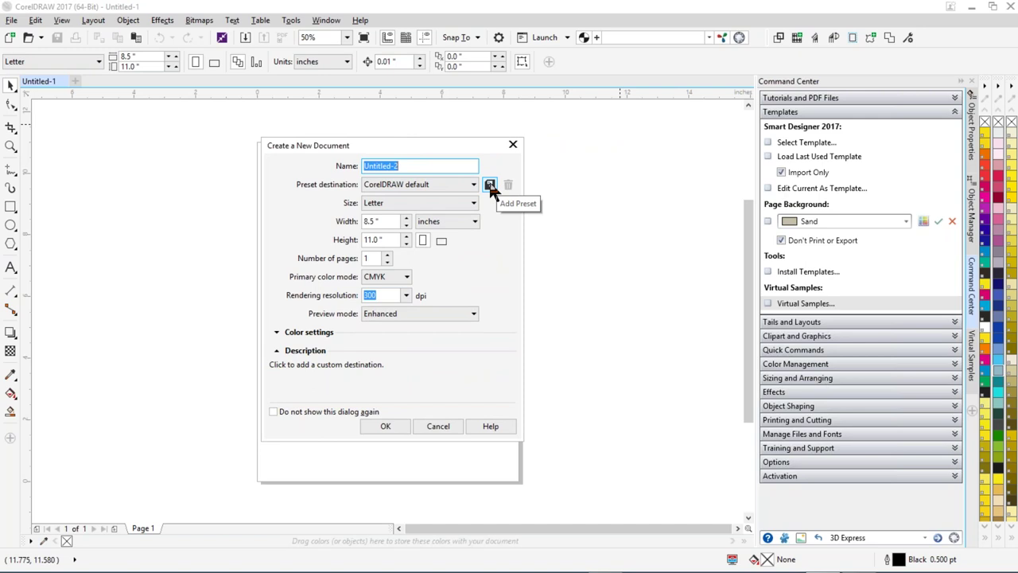
left_click(473, 185)
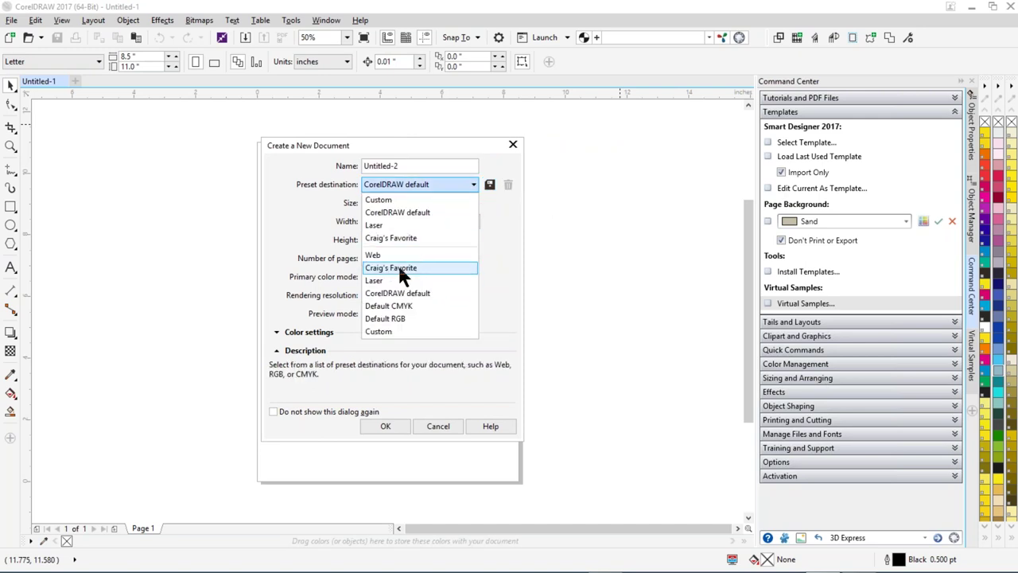
left_click(446, 135)
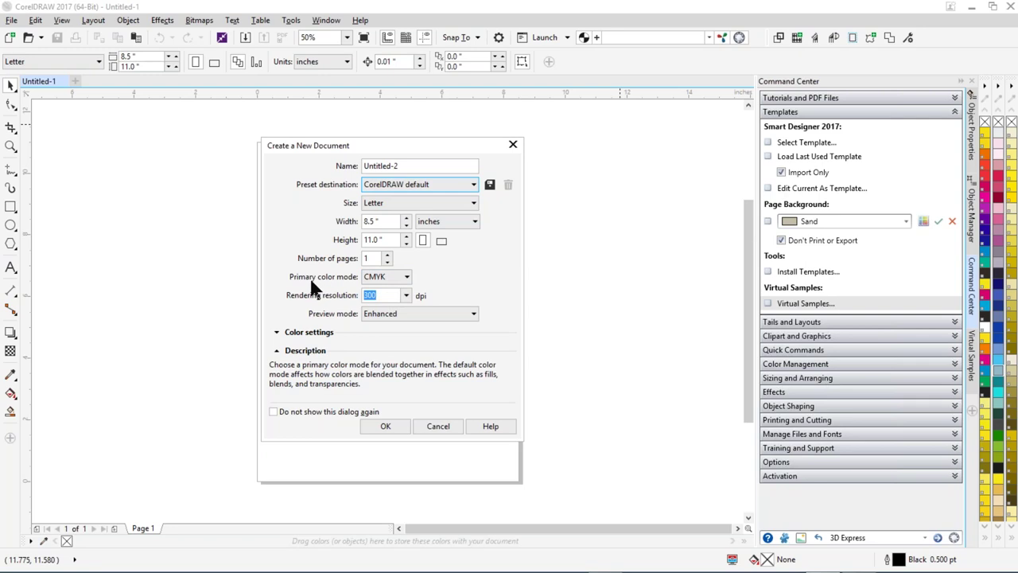
left_click(406, 278)
key("Tab")
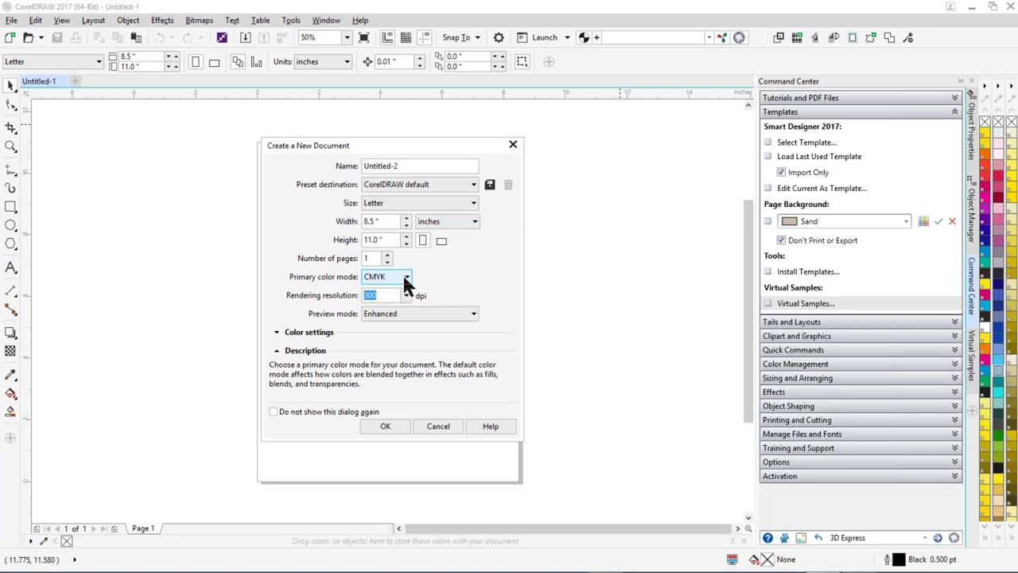
left_click(406, 277)
left_click(382, 289)
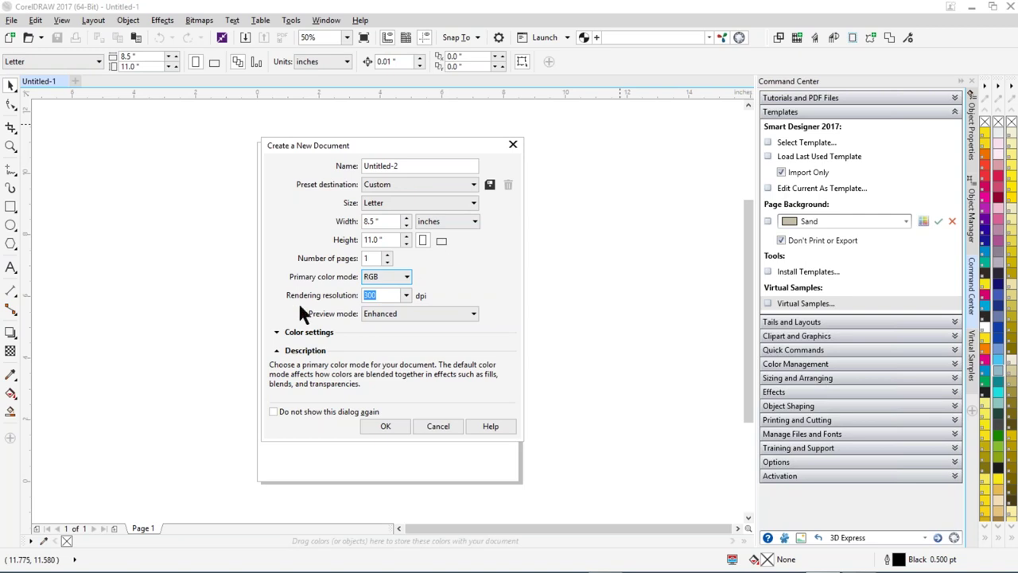
- Set the new document's rendering intent to Perceptual in the color settings and create the document
mouse_move(363, 299)
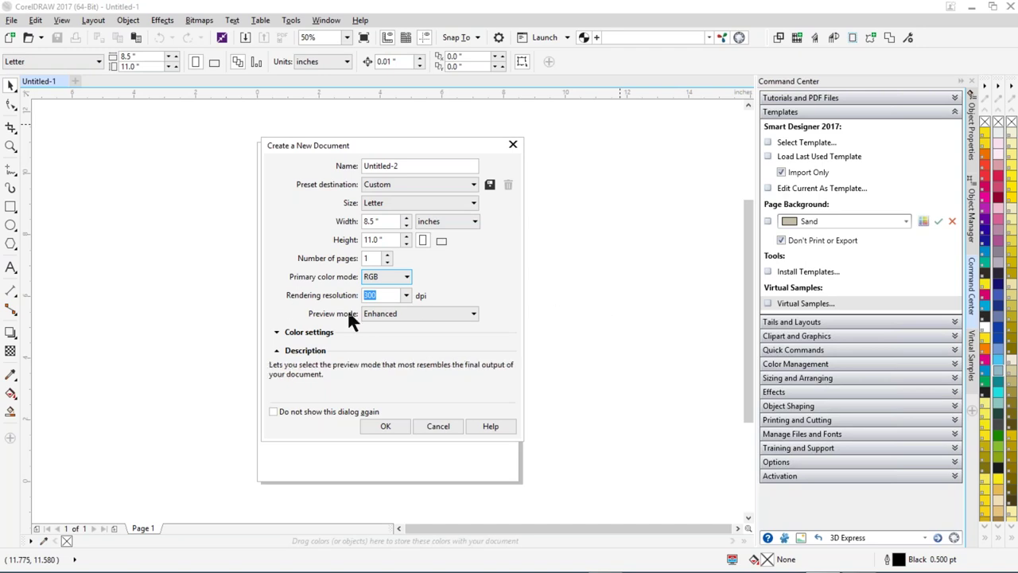
left_click(278, 332)
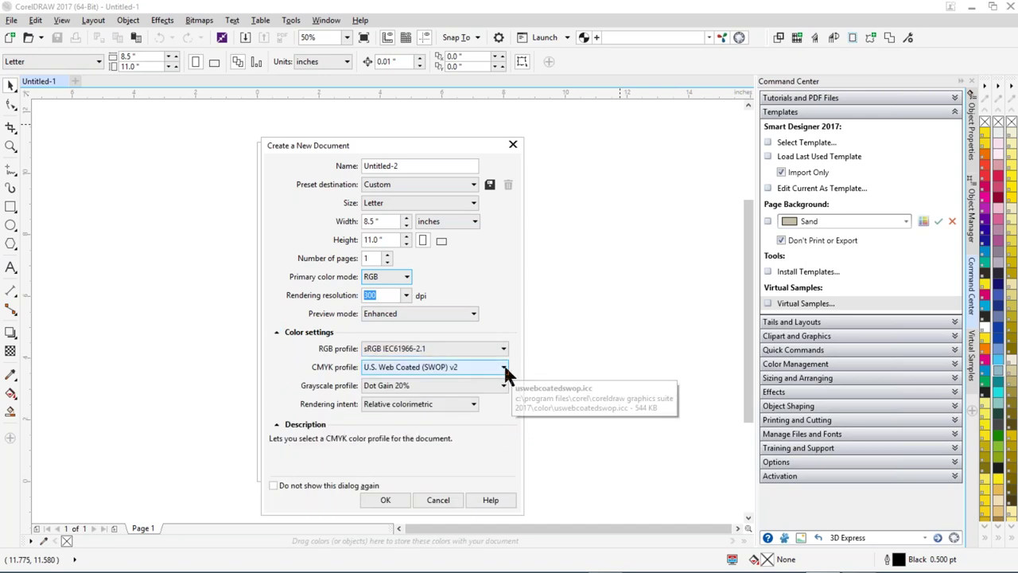
left_click(475, 406)
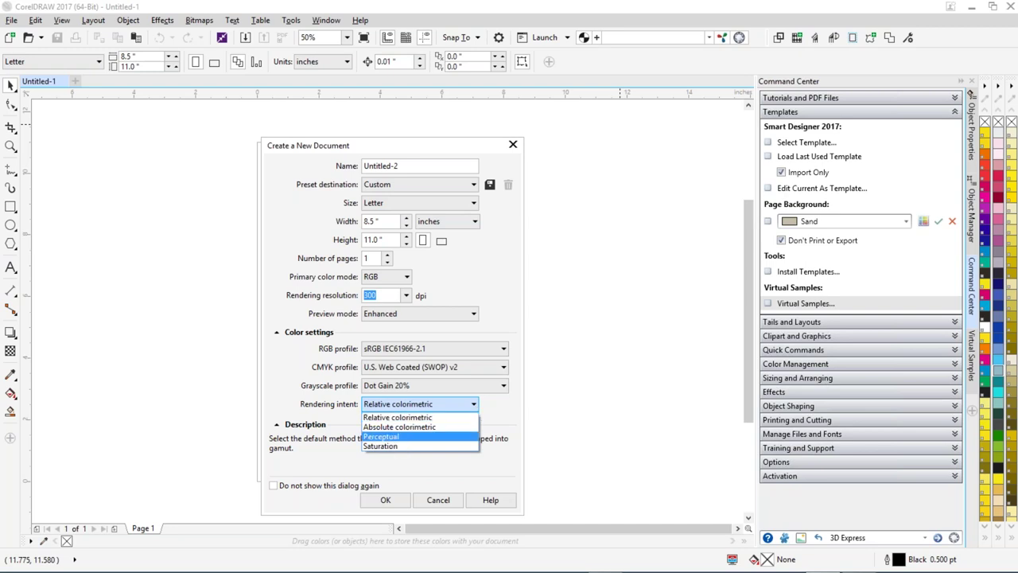
left_click(402, 440)
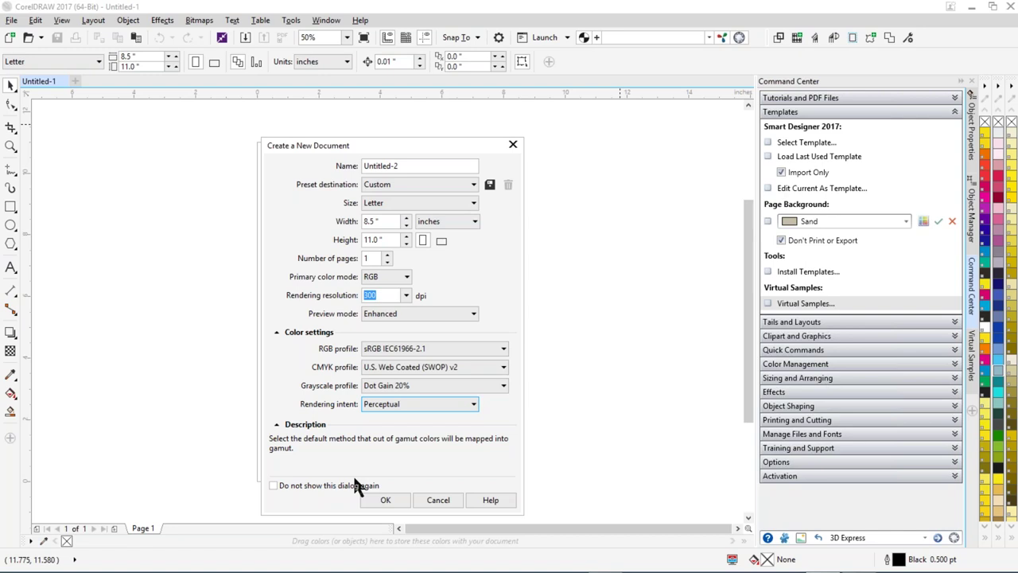
left_click(397, 498)
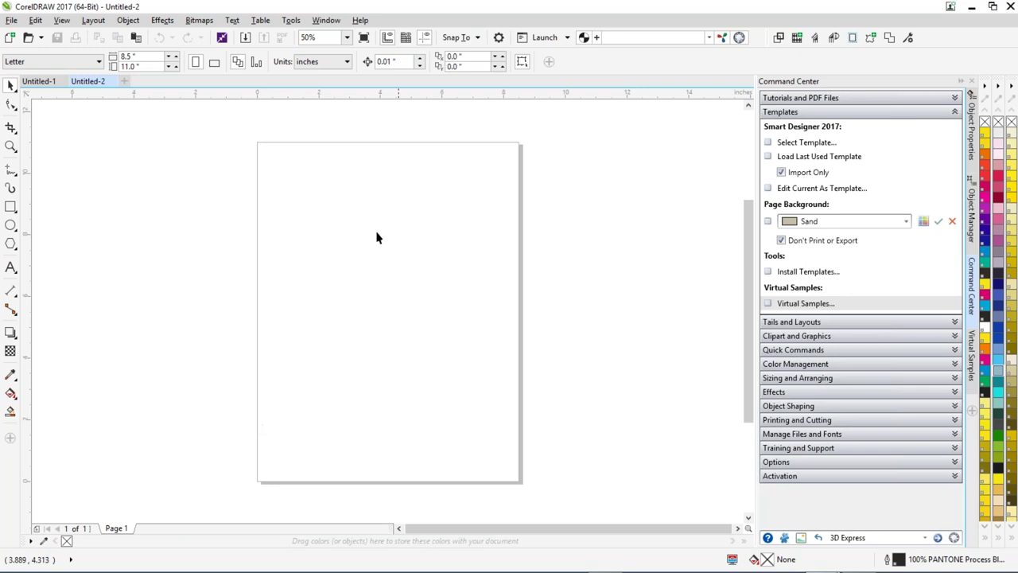
- Set the document's default font size to 100 pt for artistic text only, leaving out paragraph text
left_click(11, 270)
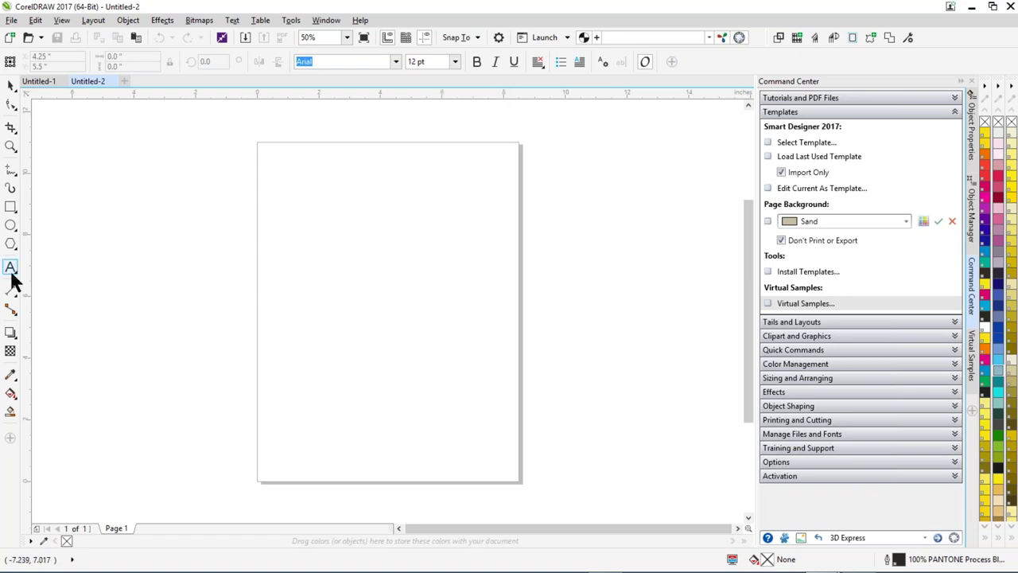
left_click(455, 61)
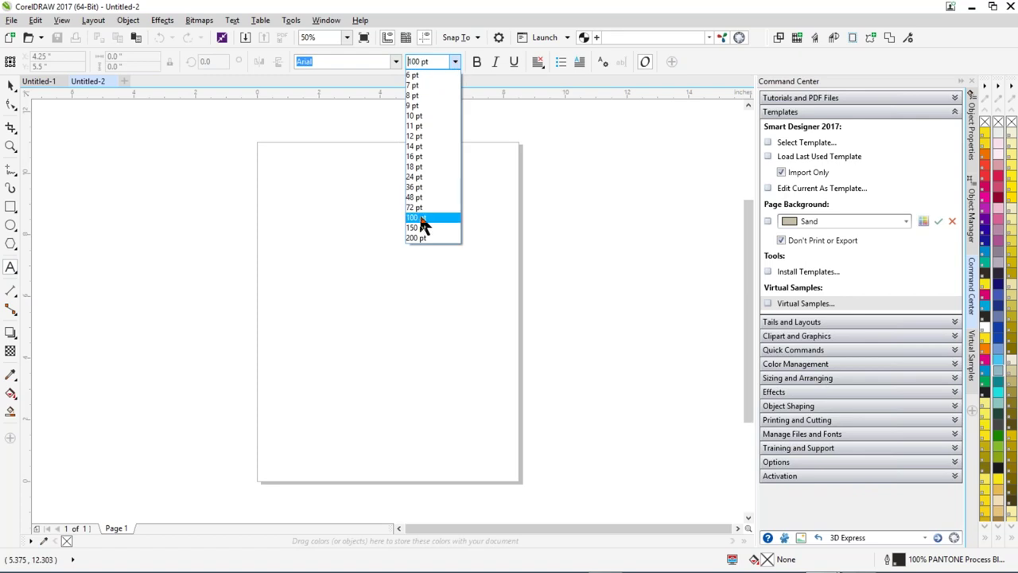
left_click(421, 218)
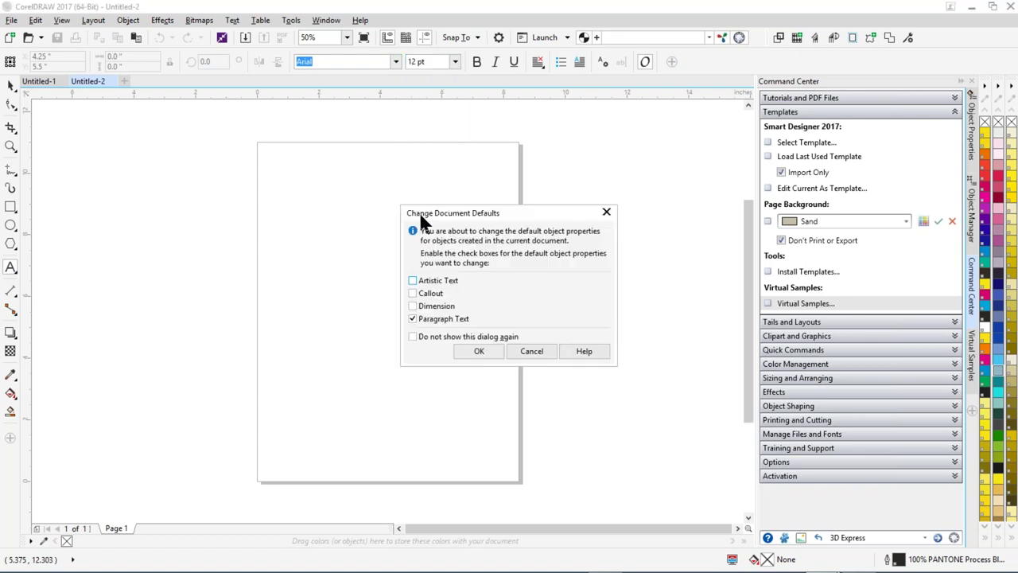
left_click(421, 285)
left_click(413, 320)
left_click(480, 351)
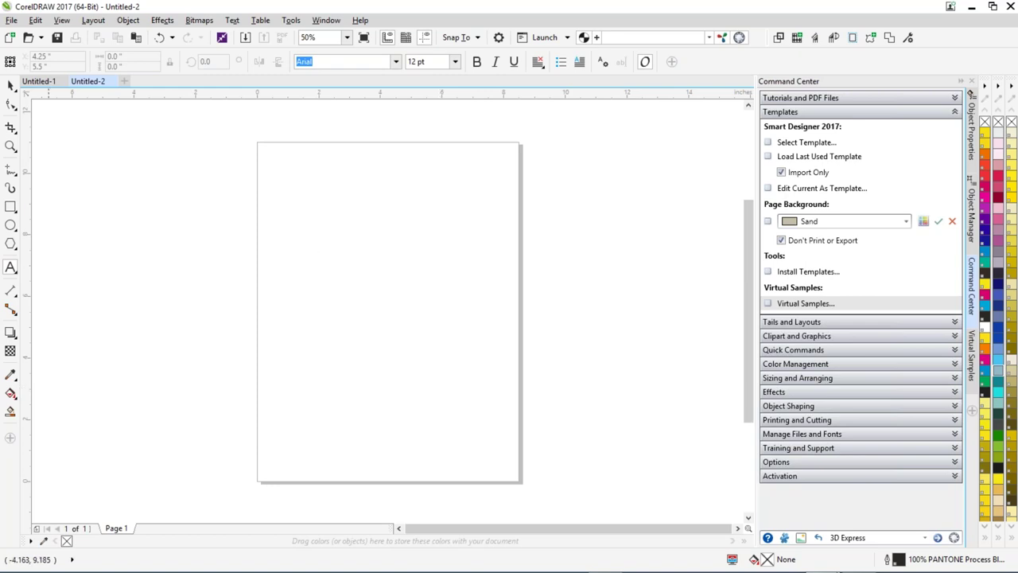
- Draw a test rectangle about 3.8 by 3.6 inches on the page and delete it
left_click(11, 206)
left_click_drag(325, 205, 443, 318)
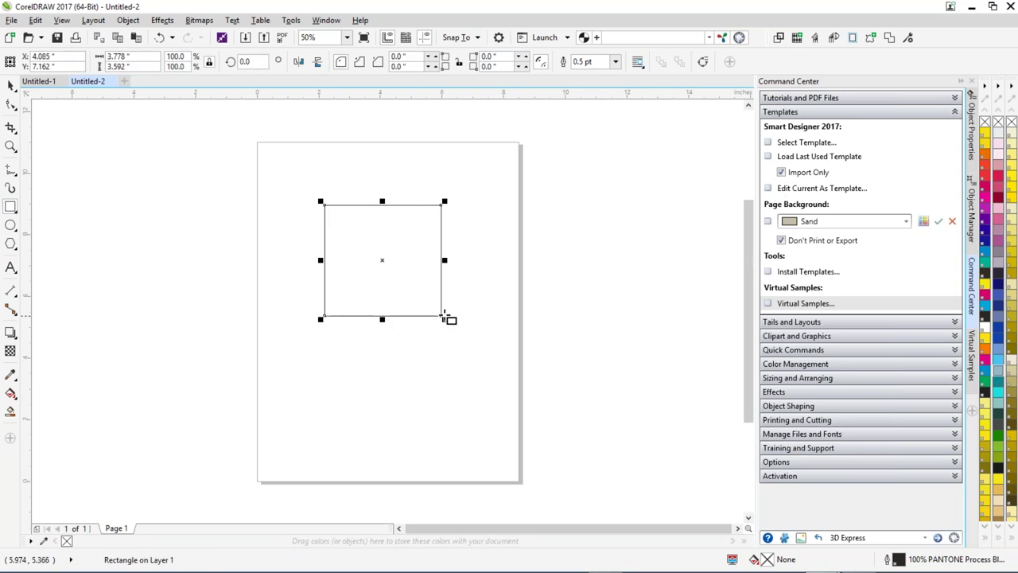
left_click(15, 268)
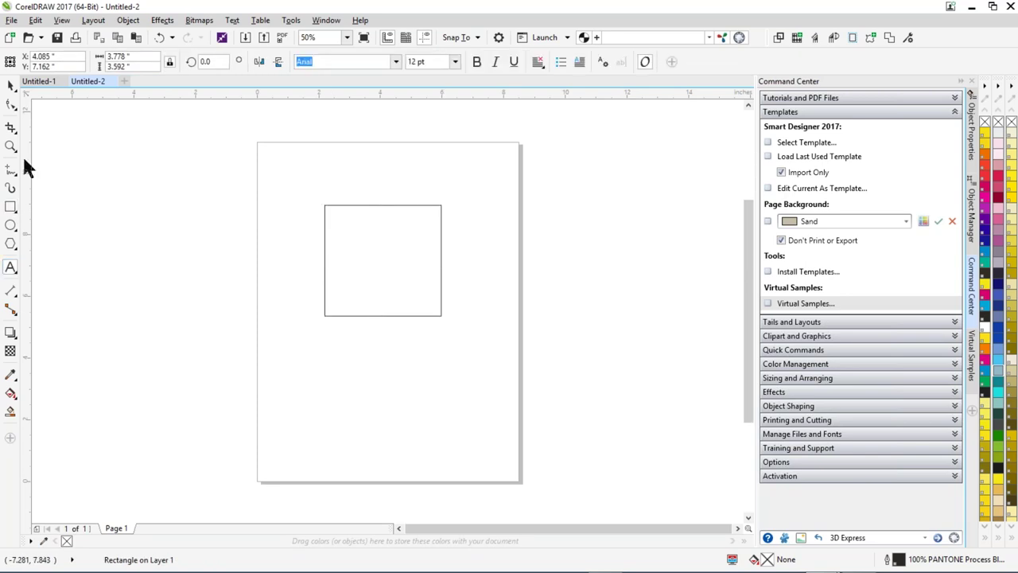
left_click(9, 85)
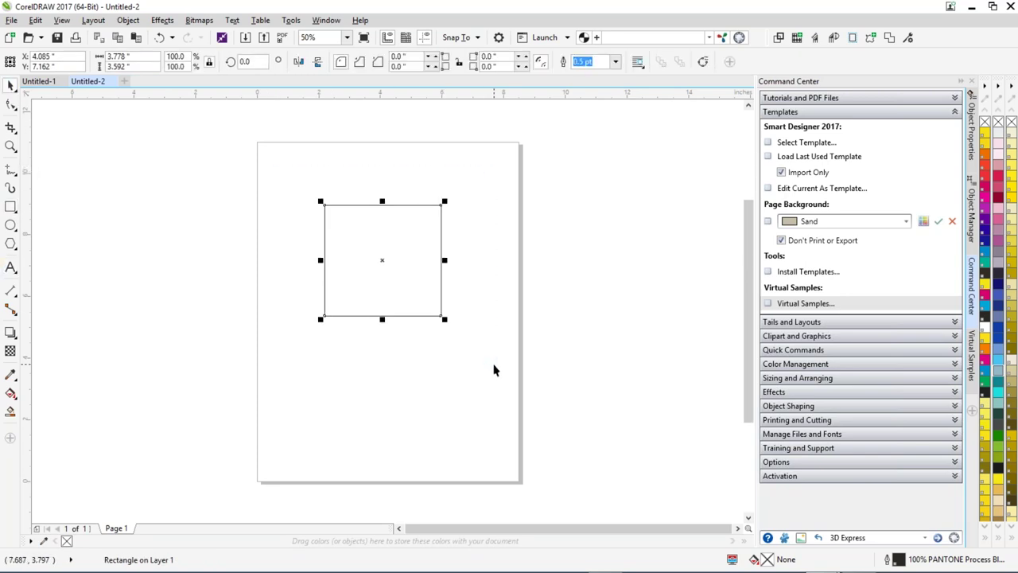
key("Delete")
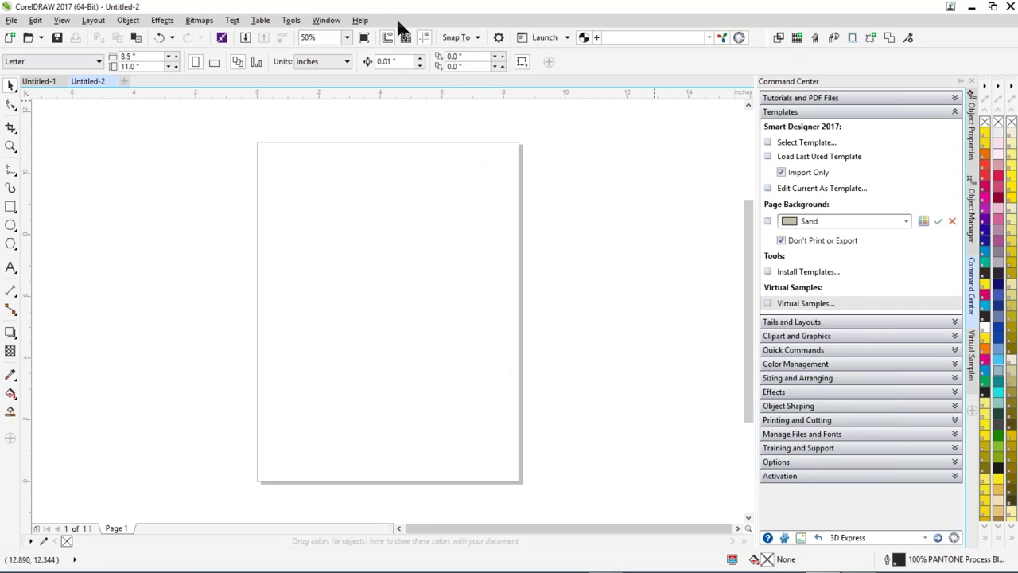
- Display the RGB Palette alongside the other color palettes
left_click(334, 22)
mouse_move(396, 222)
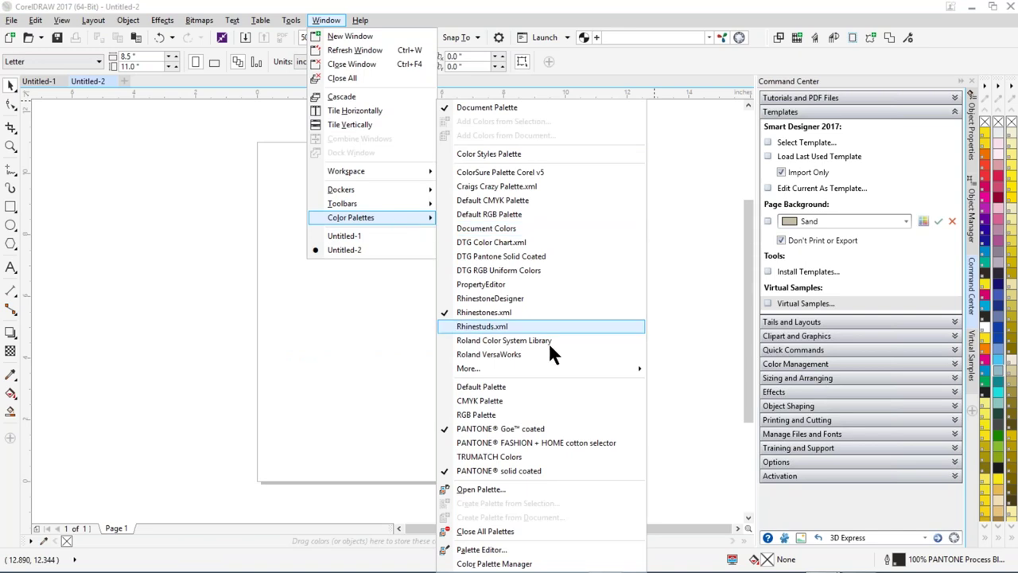
left_click(500, 415)
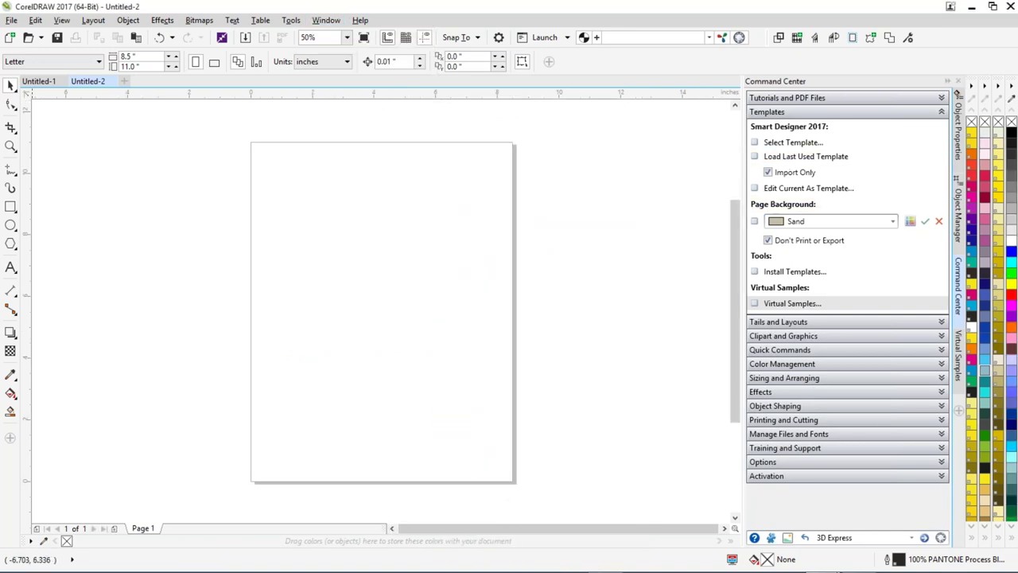
- Make black from the RGB palette the document's default fill for artistic and paragraph text
left_click(11, 270)
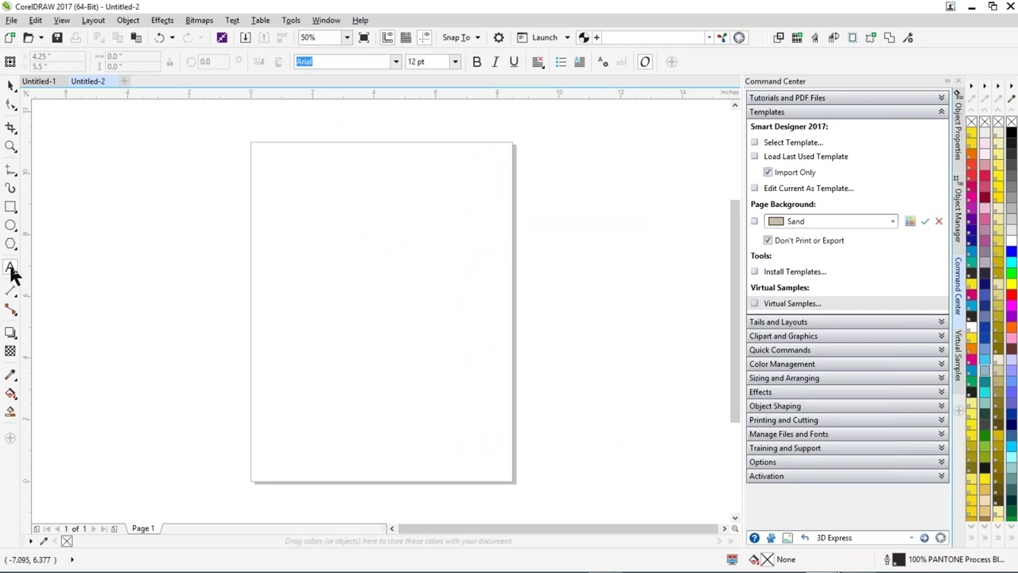
left_click(1012, 136)
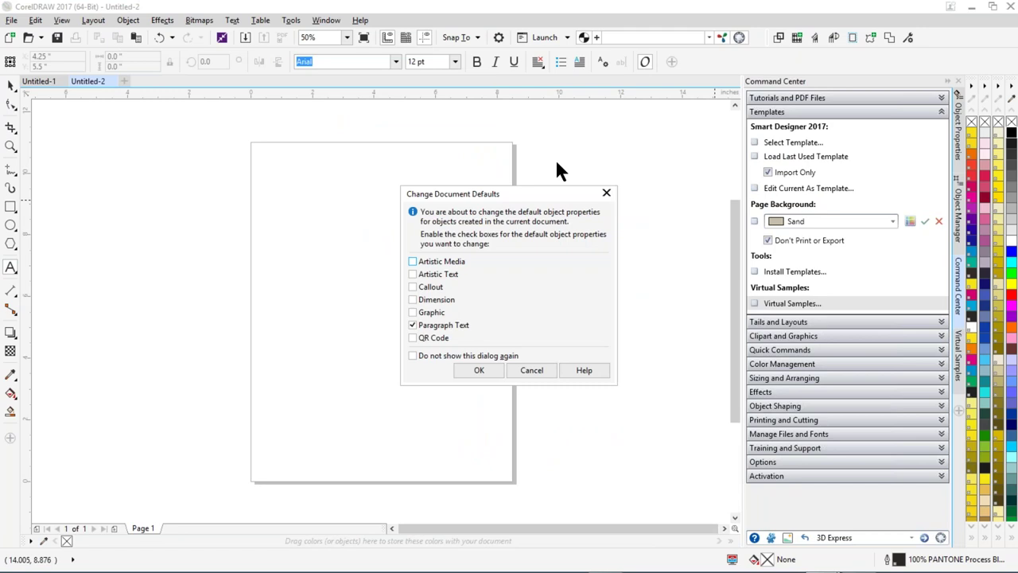
left_click(412, 274)
left_click(483, 368)
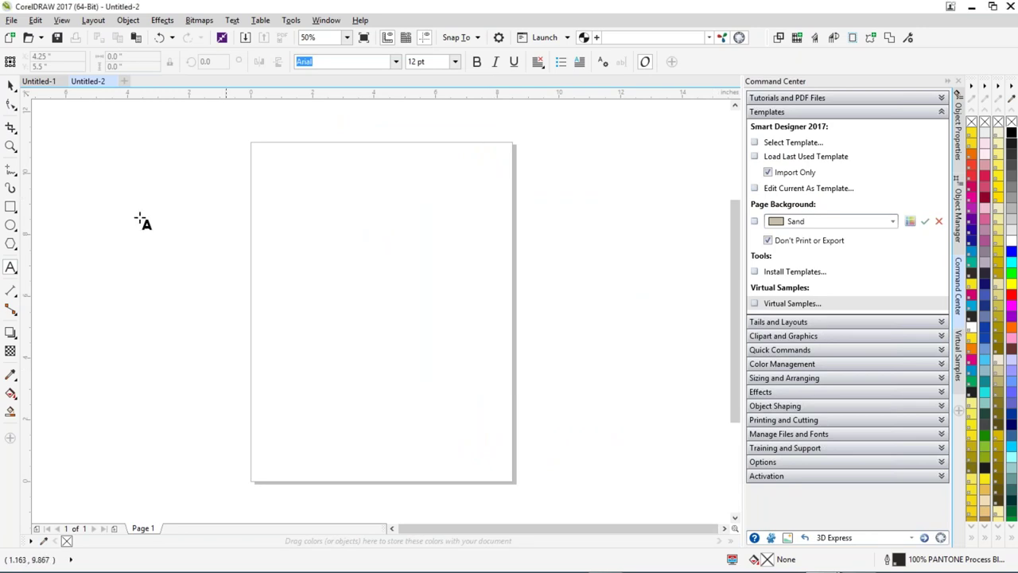
- Make black from the RGB palette the document's default outline color for graphic objects only
left_click(17, 251)
left_click(11, 245)
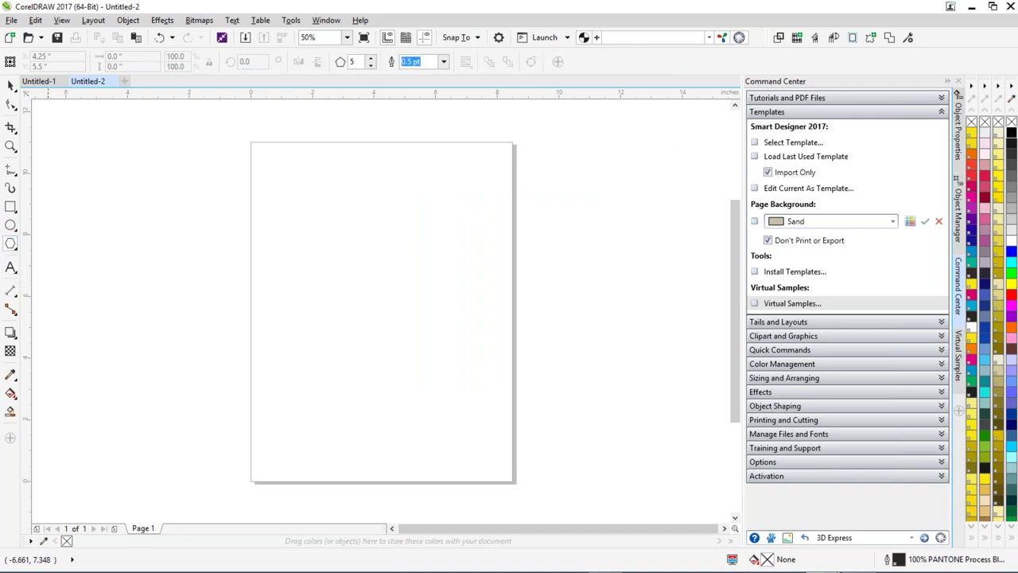
left_click(1012, 136)
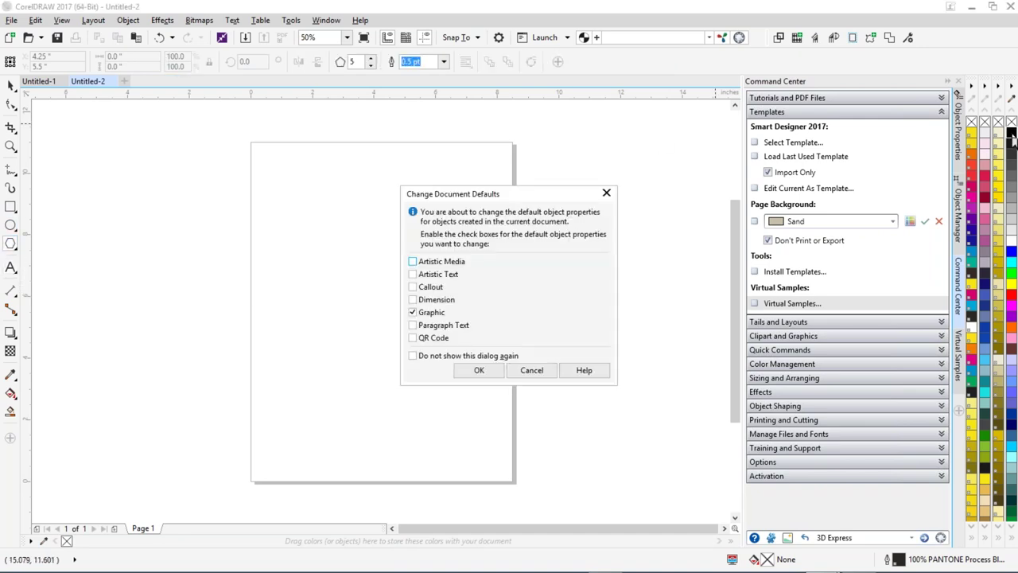
left_click(481, 371)
- Draw a five-sided polygon about 4.6 by 3.7 inches on the page and scale it to 130% with the ratio locked
left_click_drag(328, 278, 478, 396)
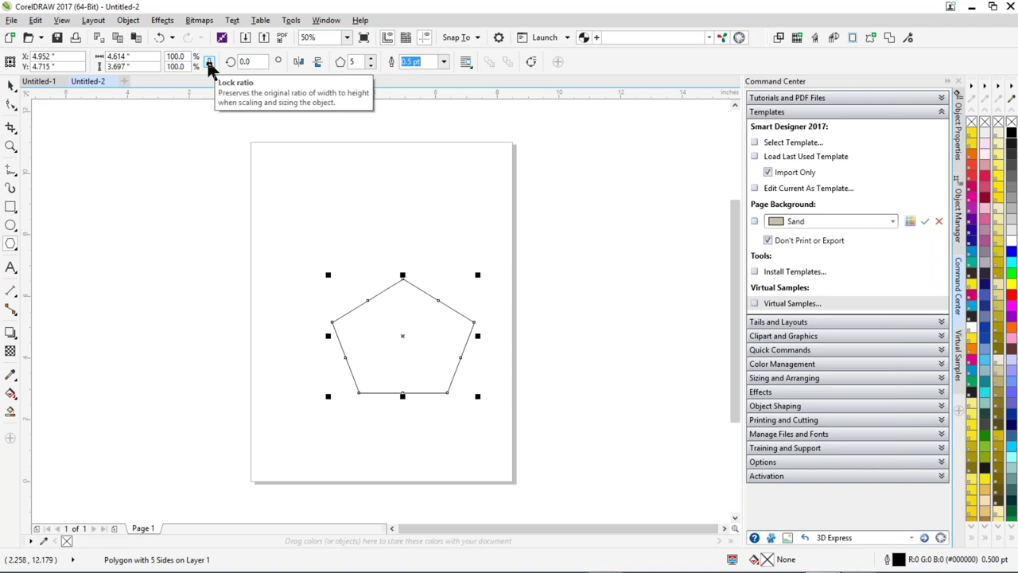
left_click(141, 57)
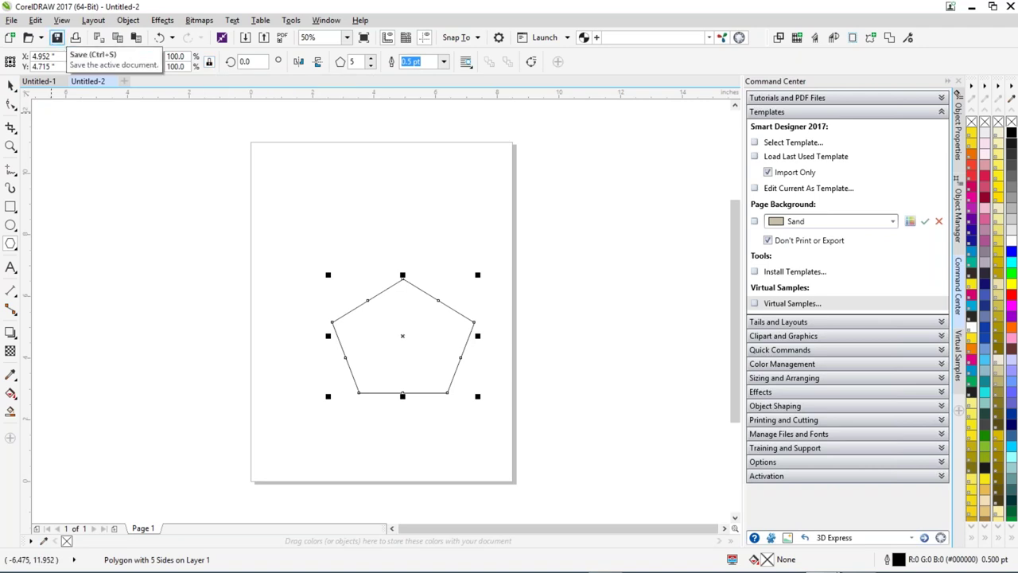
key("Return")
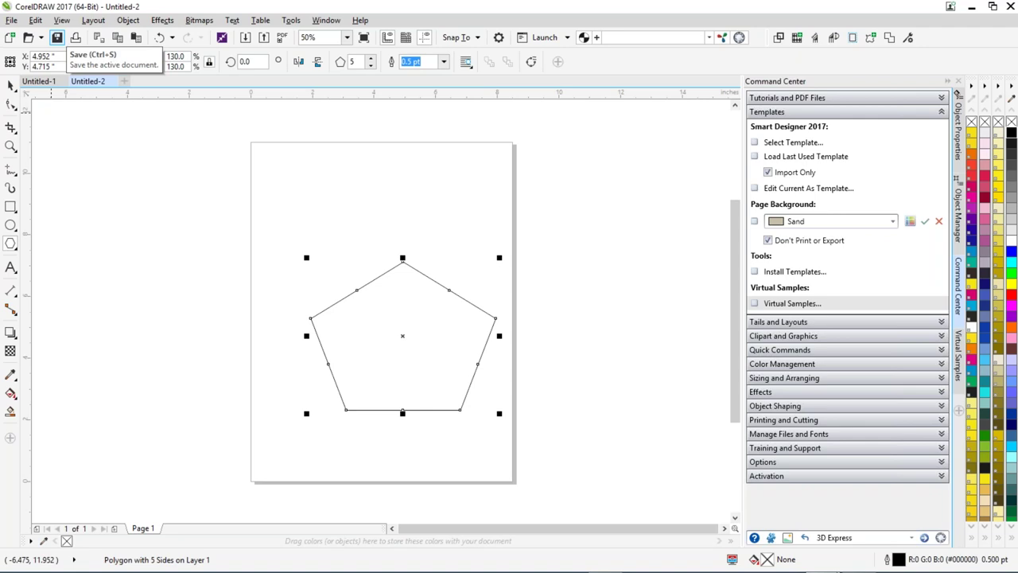
- Pick the test polygon with the Pick tool and delete it from the page
left_click(11, 85)
left_click_drag(405, 336, 399, 292)
key("Delete")
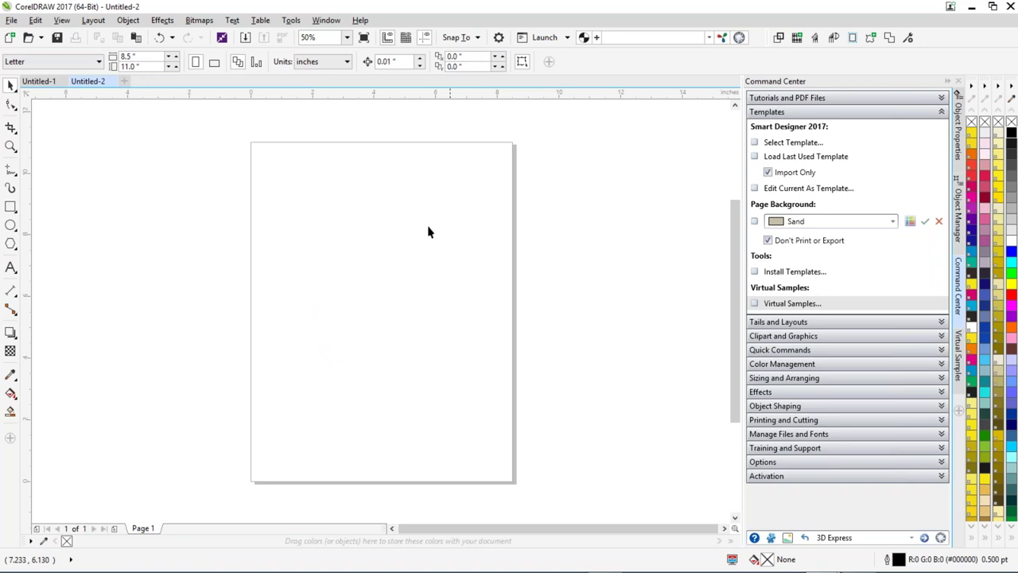
- Check the General workspace options and save the current settings as the default for new documents
left_click(298, 24)
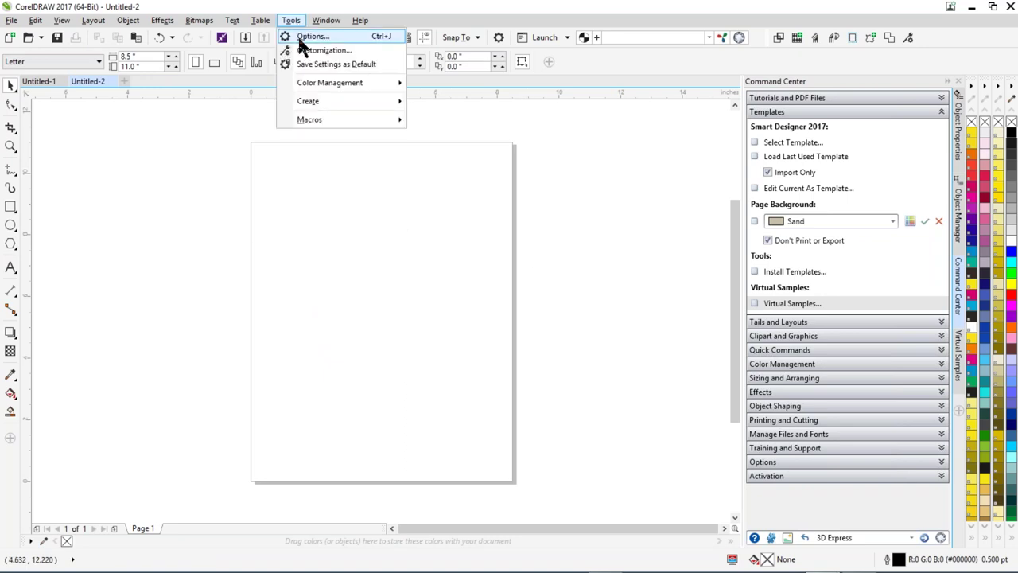
left_click(299, 35)
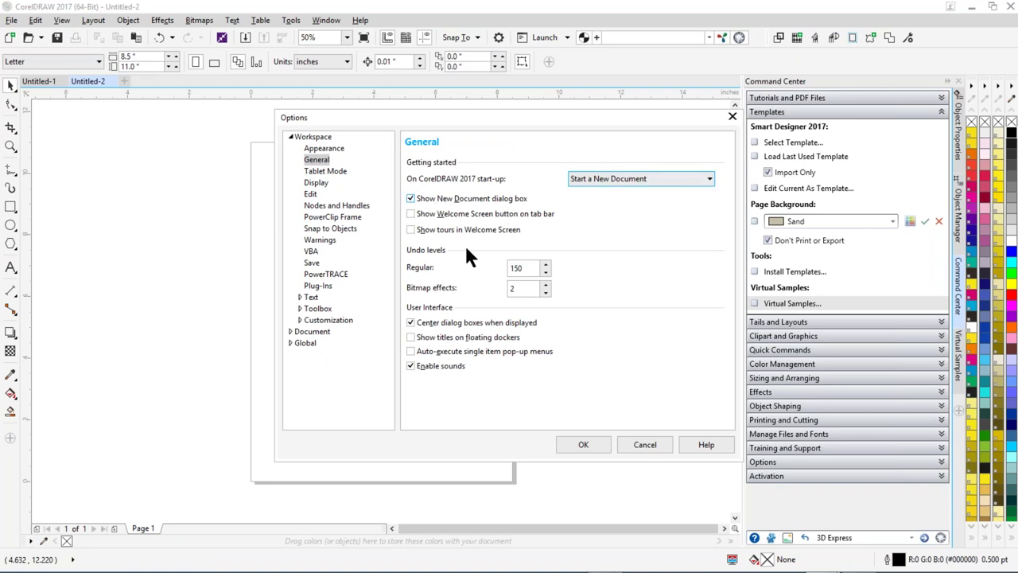
left_click(579, 445)
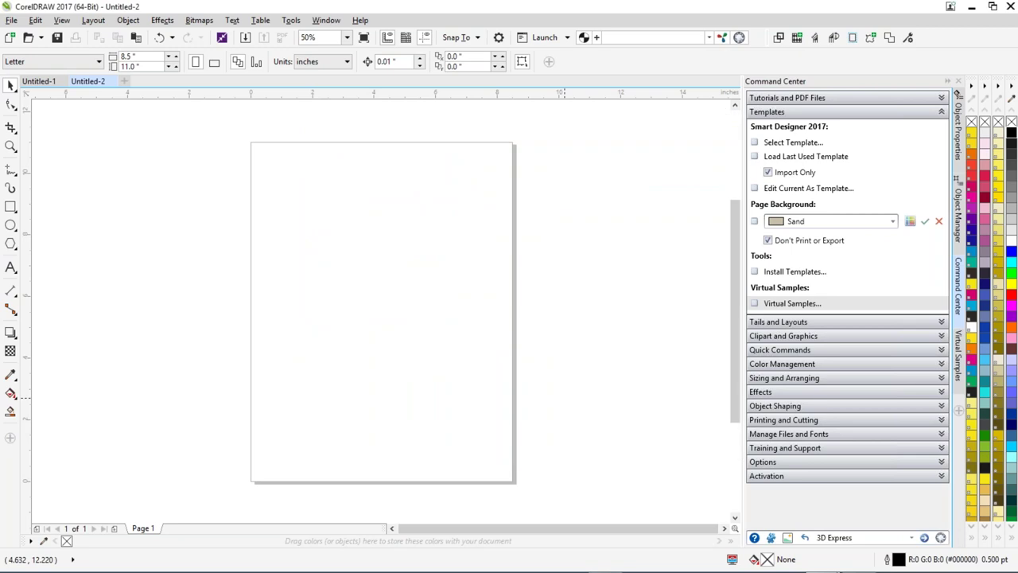
left_click(291, 20)
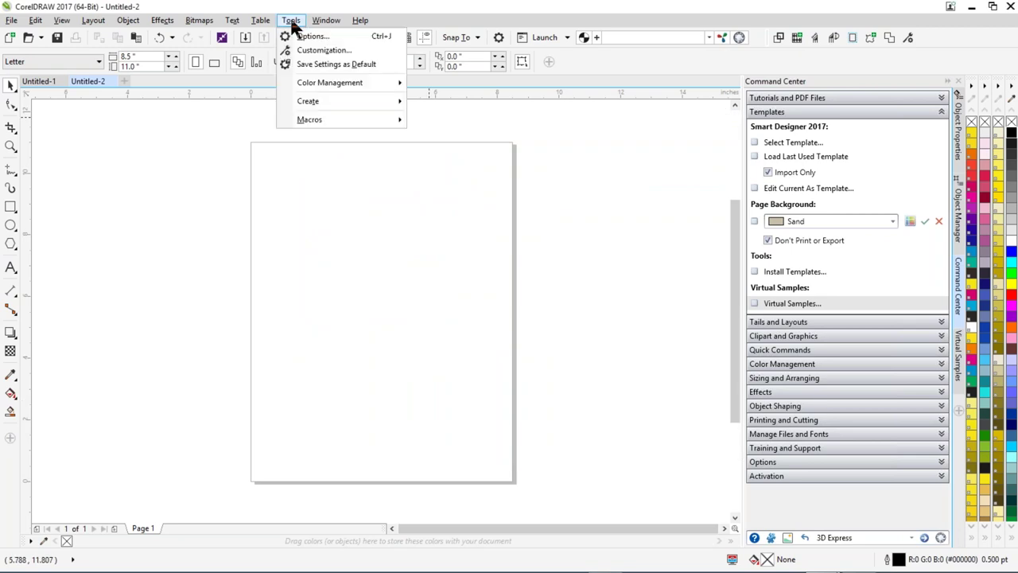
left_click(330, 66)
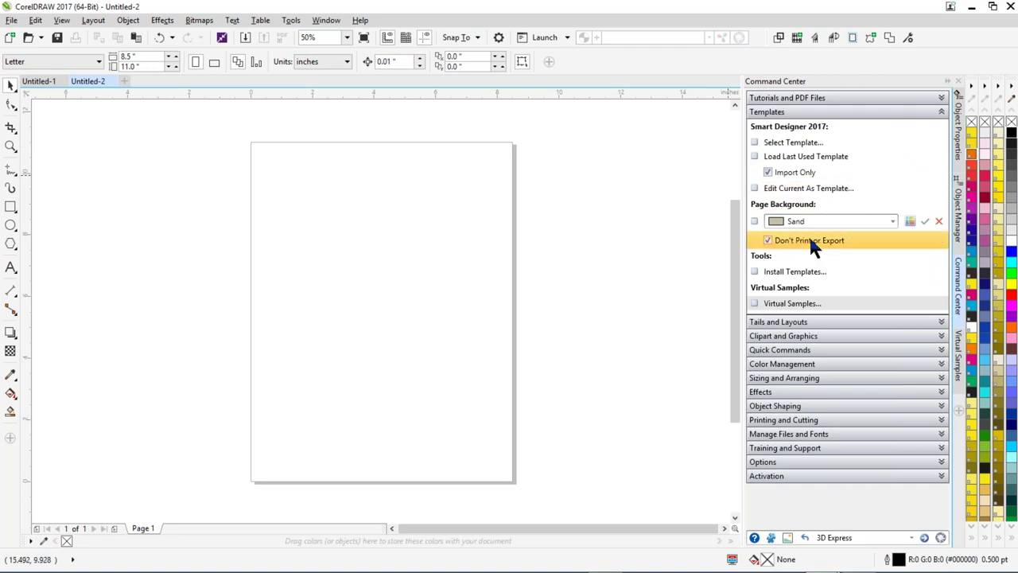
- Load the last used template's Pretty Paws Grooming Salon design onto the page and inspect its vector edges up close
left_click(843, 157)
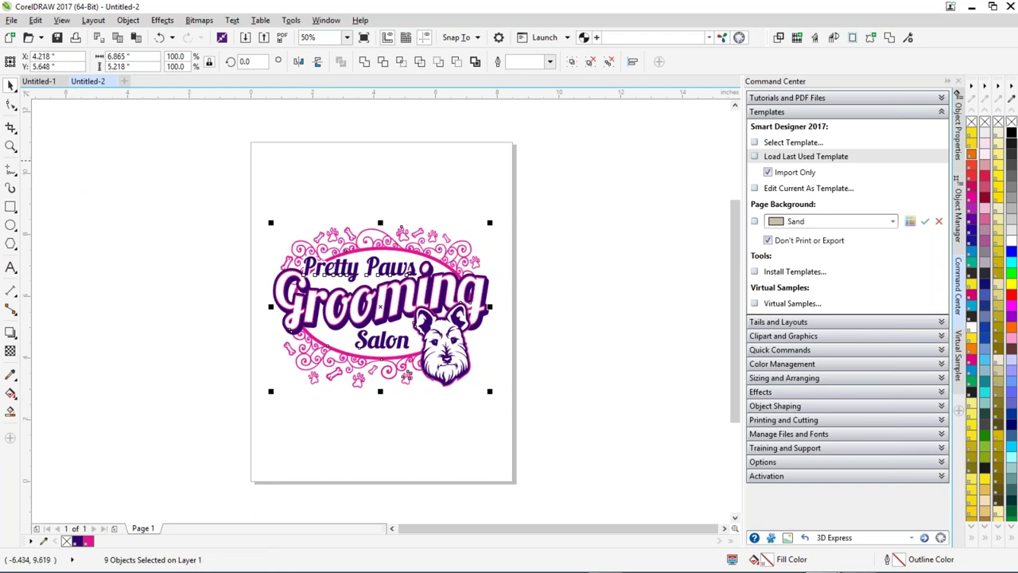
left_click(11, 147)
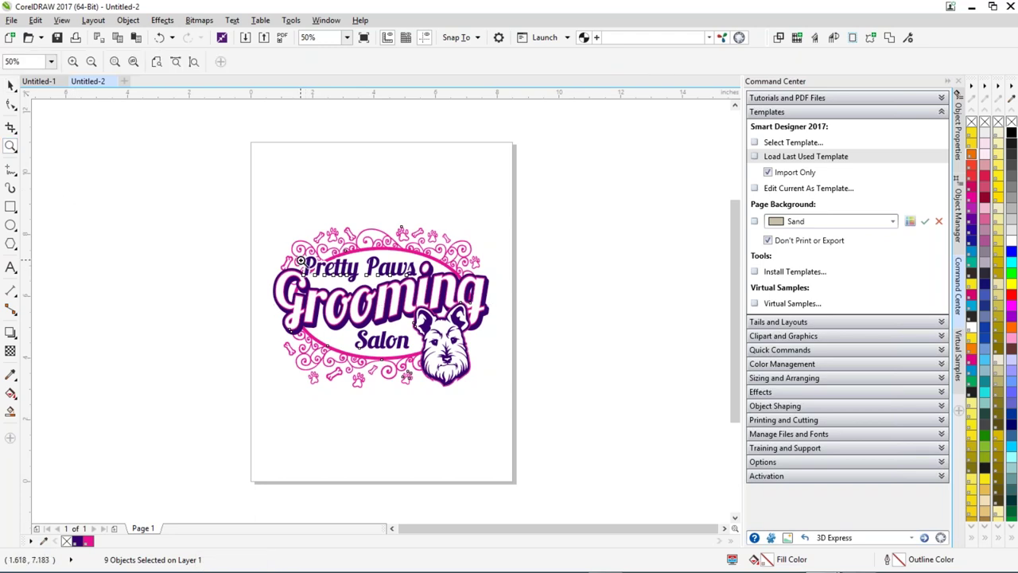
scroll(363, 318, "up", 5)
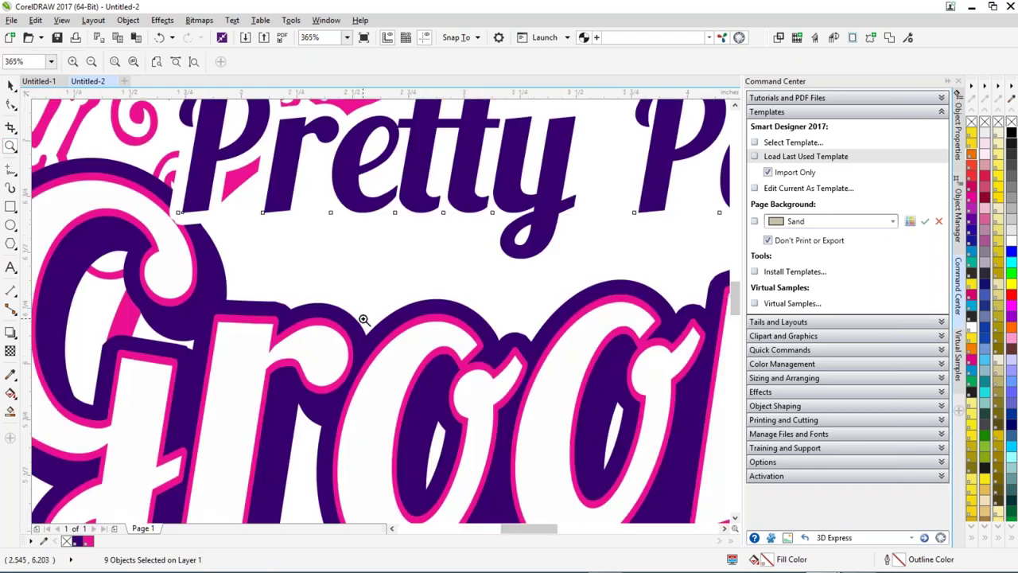
left_click_drag(346, 302, 570, 412)
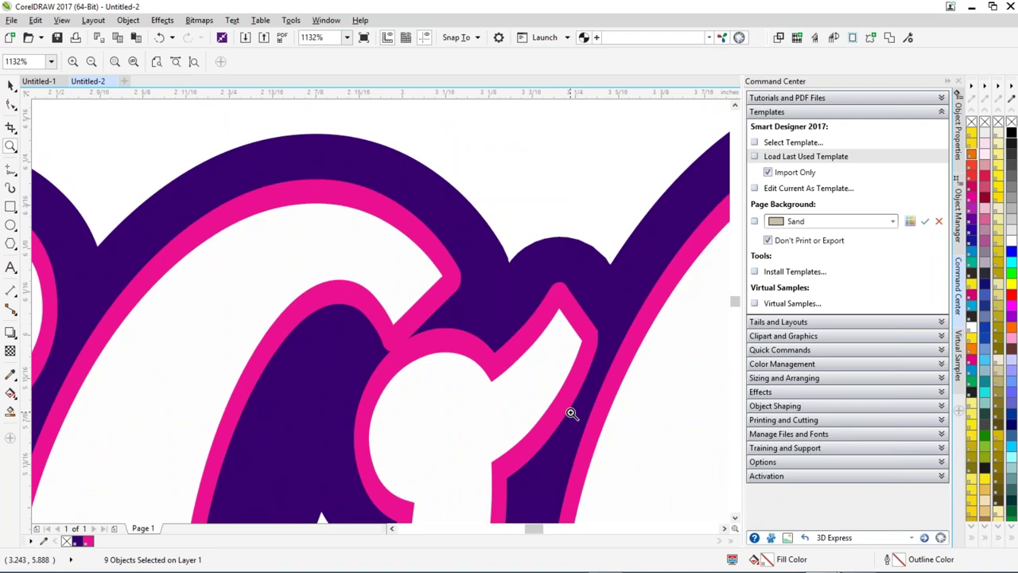
scroll(571, 413, "down", 8)
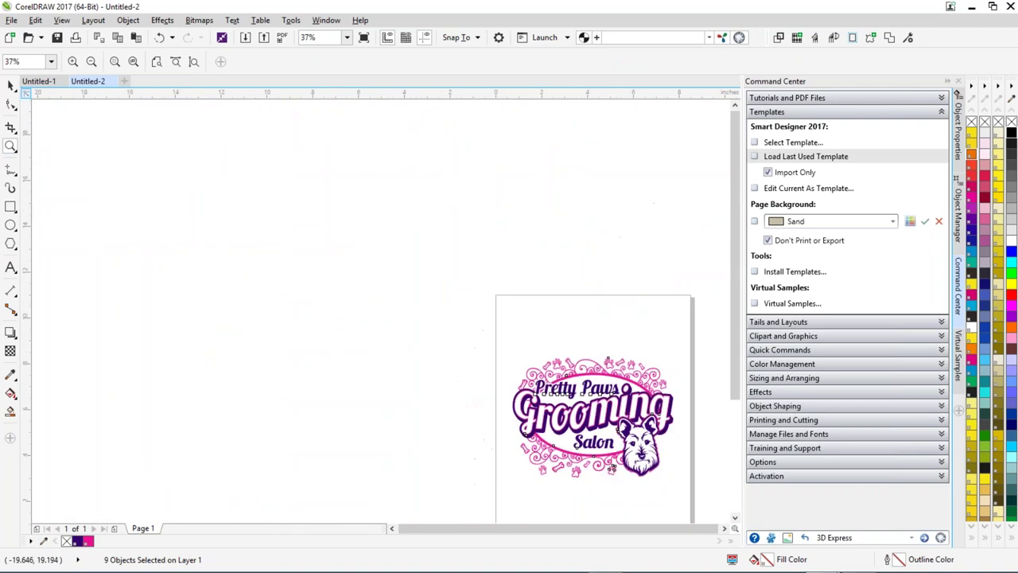
- Display the document in Wireframe view and examine the vector outlines of the salon logo
left_click(11, 85)
left_click(62, 21)
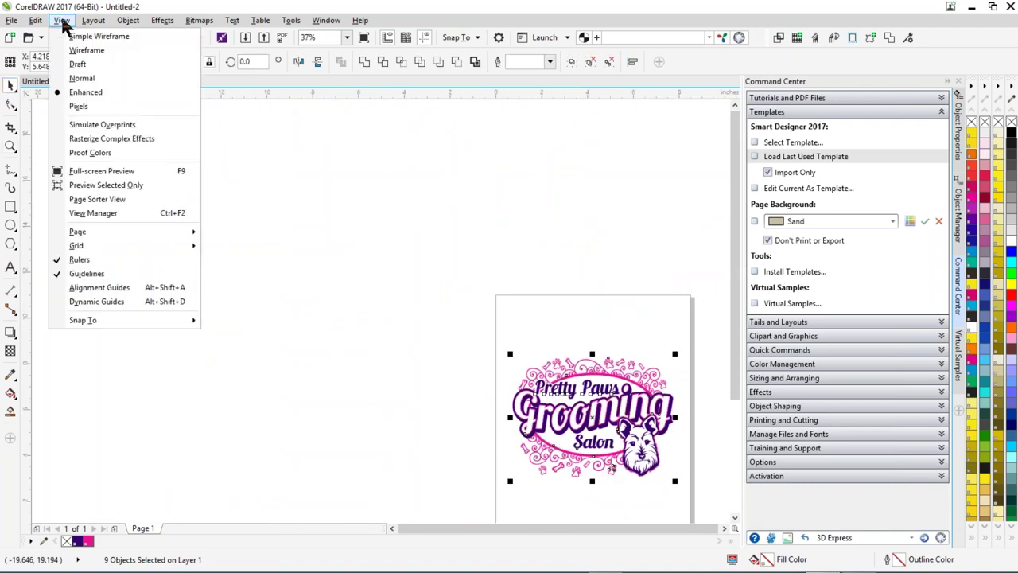
left_click(82, 51)
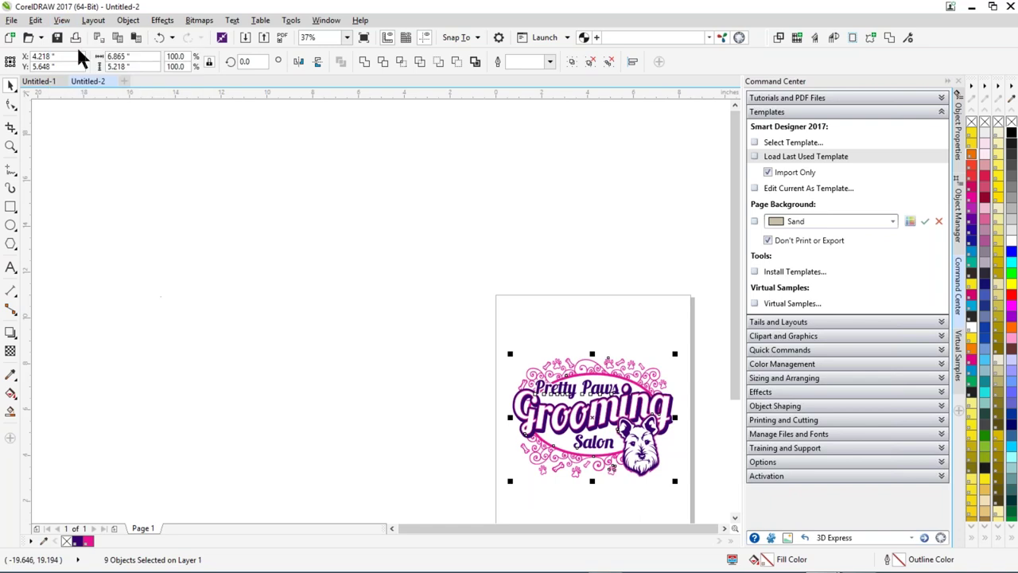
left_click(11, 146)
left_click_drag(446, 296, 698, 491)
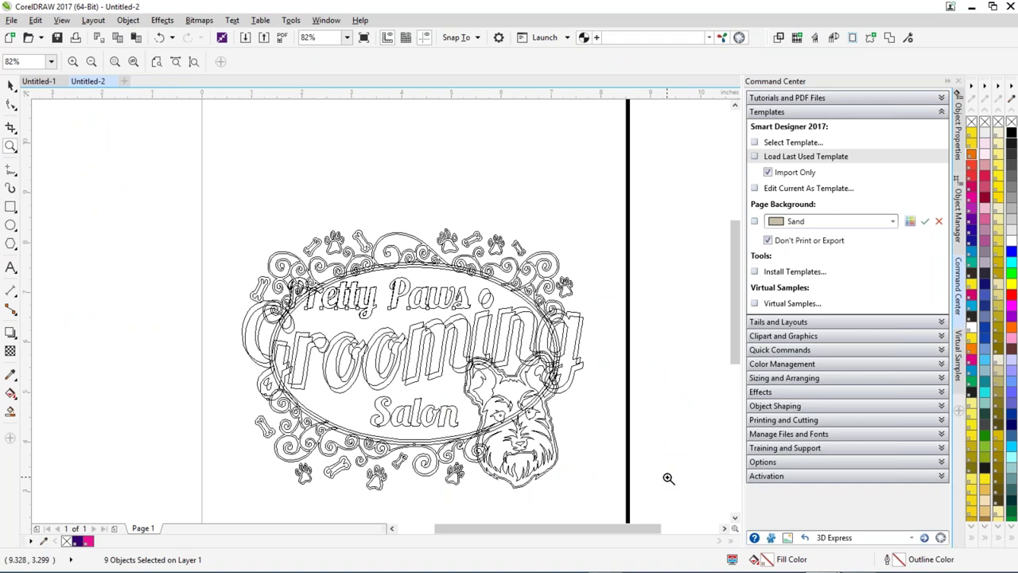
scroll(638, 421, "down", 3)
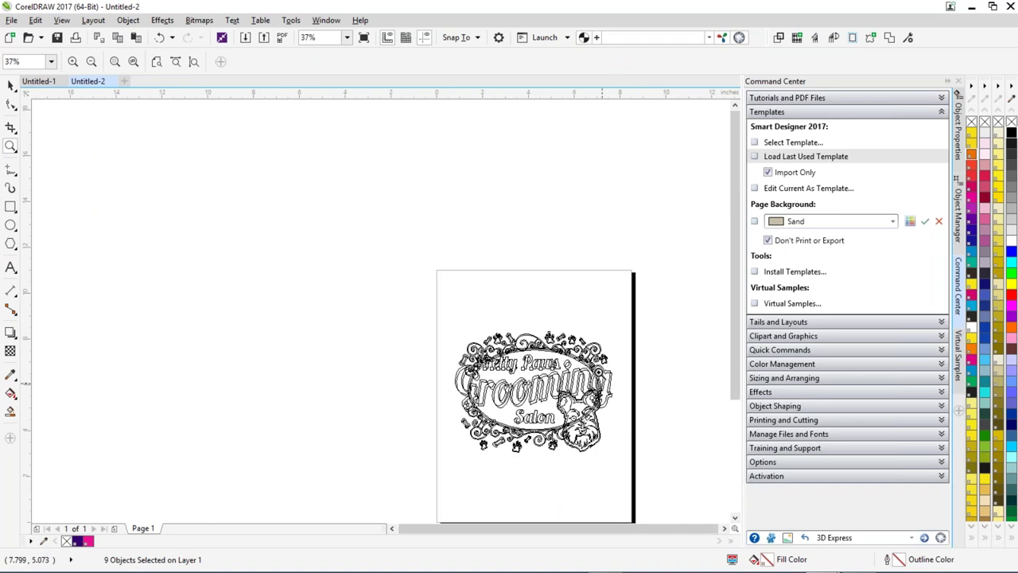
- Scale the salon logo down to about 4.5 by 3.4 inches and arrange two copies on the page, one above the other
left_click(10, 85)
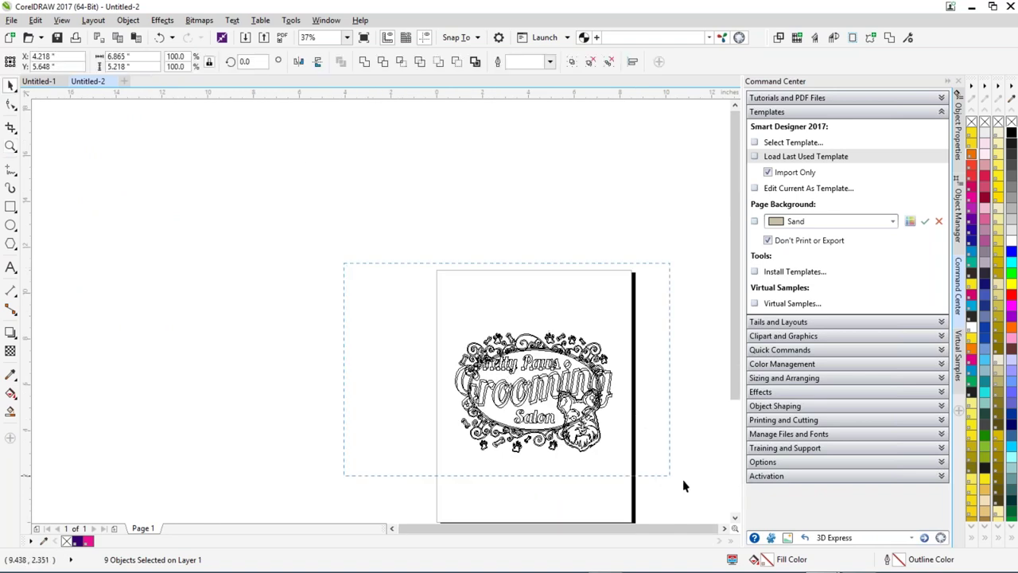
left_click_drag(616, 453, 560, 411)
left_click_drag(511, 373, 533, 432)
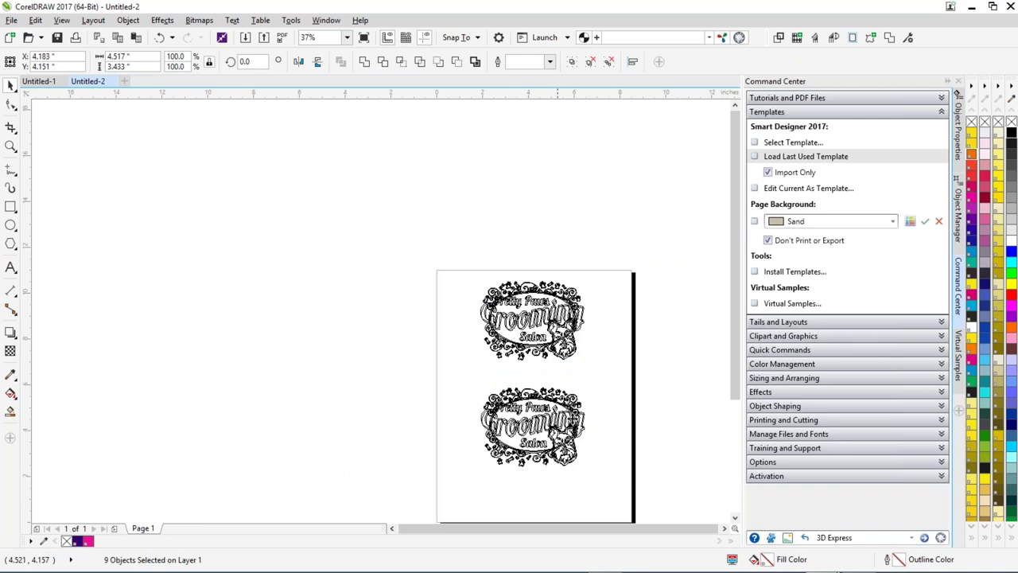
- Convert the lower logo copy to a 300 dpi RGB Color (24-bit) bitmap with anti-aliasing
left_click(442, 388)
left_click_drag(412, 367, 636, 492)
left_click(201, 20)
left_click(211, 34)
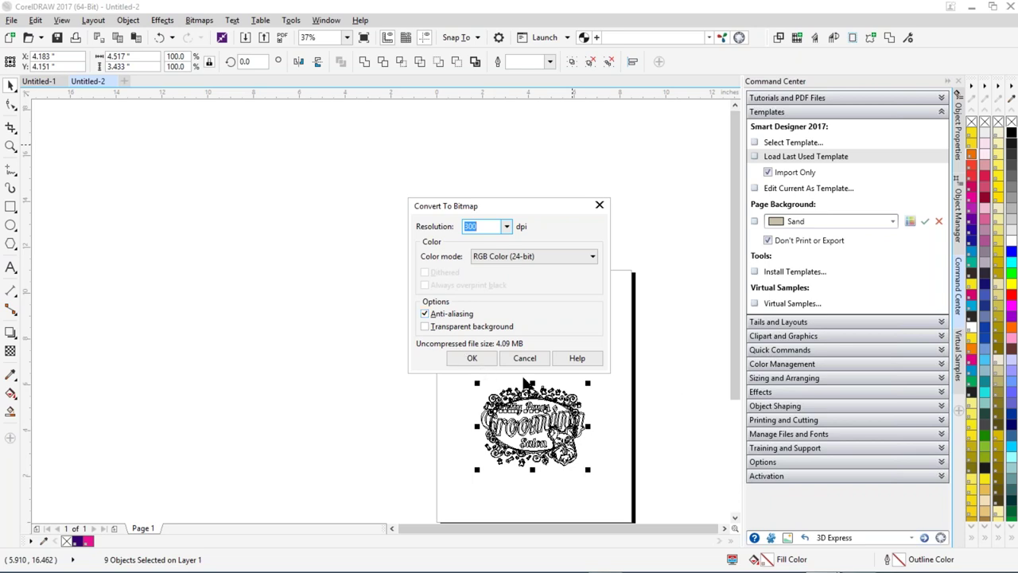
left_click(469, 360)
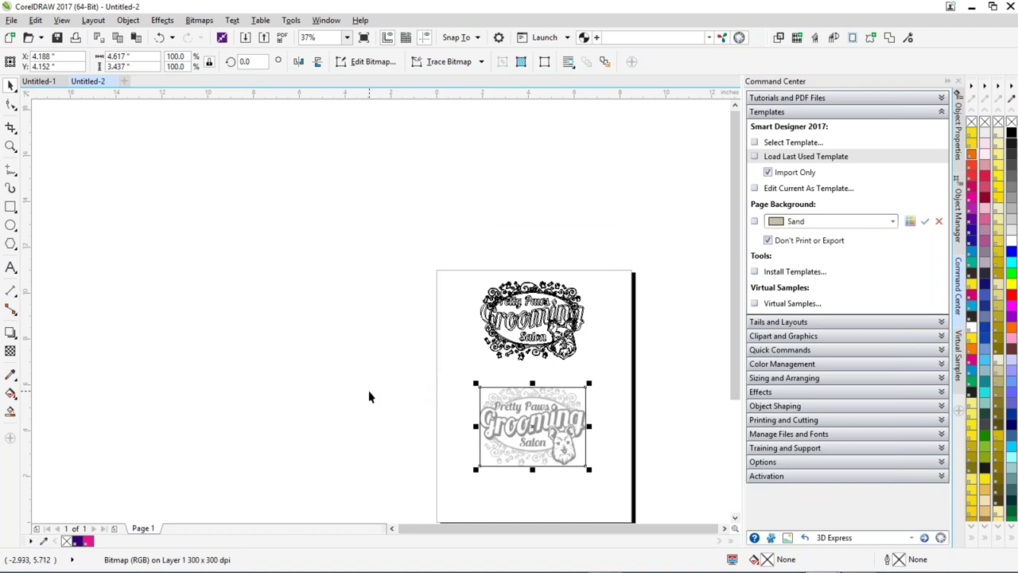
- Inspect the lower bitmap logo up close in wireframe and return the document to Enhanced view
left_click(173, 217)
left_click(11, 146)
left_click_drag(467, 383, 544, 420)
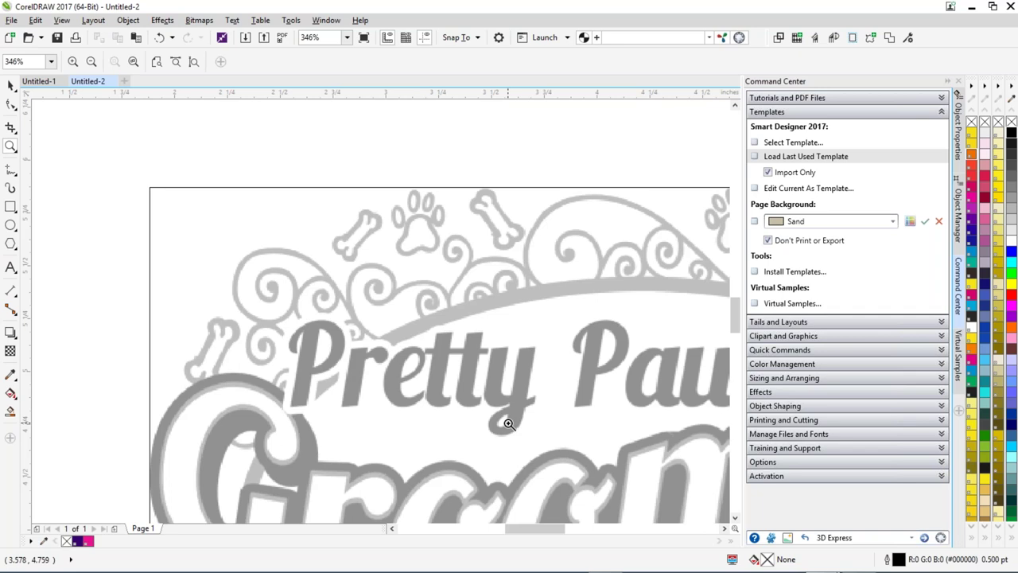
left_click(63, 22)
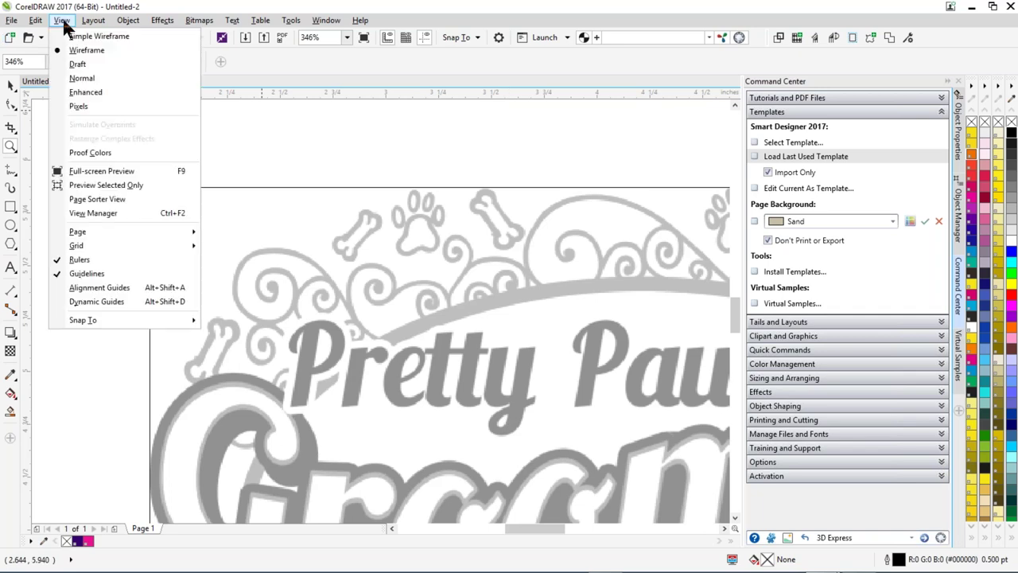
left_click(85, 92)
scroll(478, 385, "down", 2)
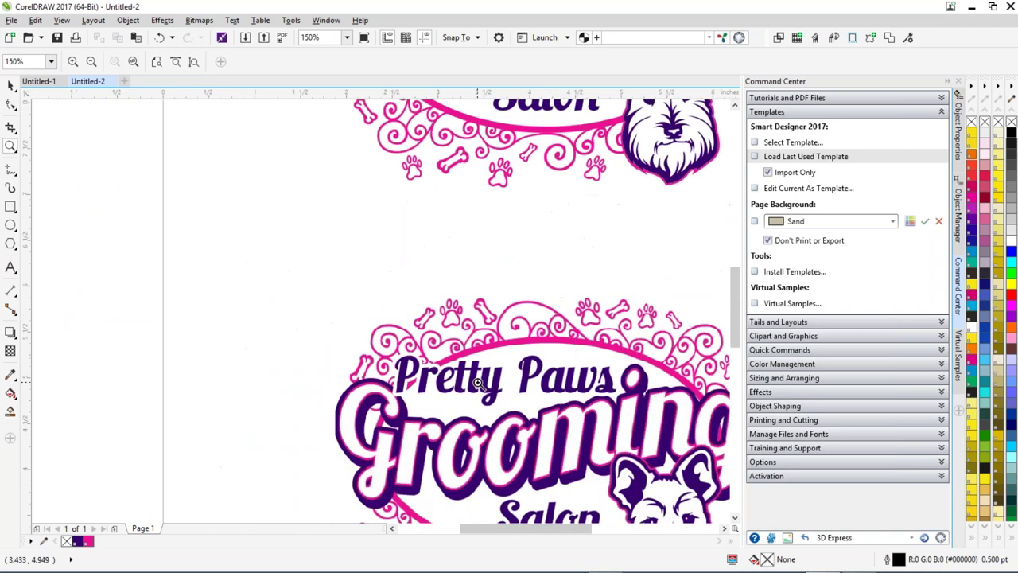
scroll(478, 385, "down", 1)
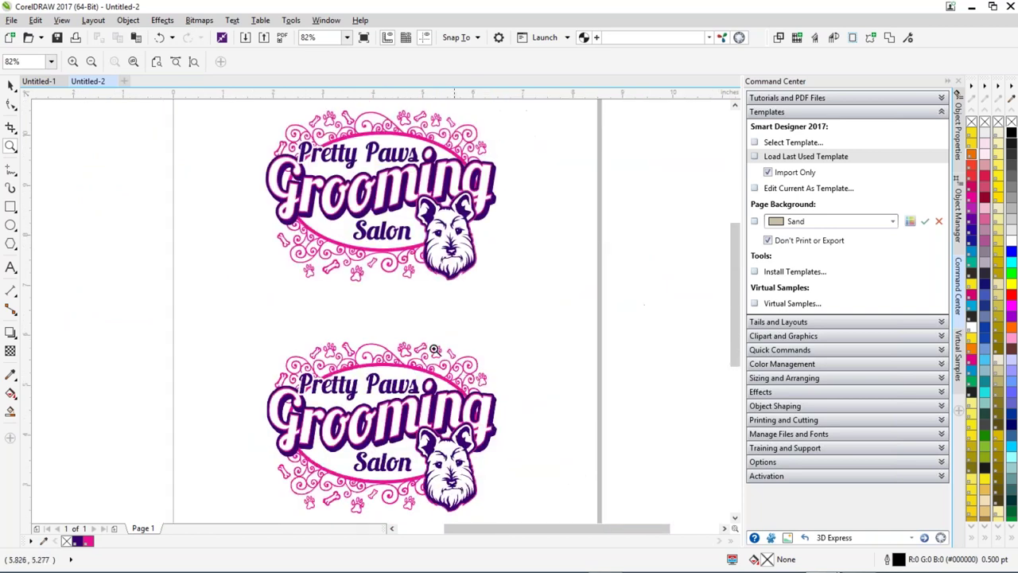
- Examine the pixels along the dog's fur edges in the lower bitmap logo at high magnification
scroll(457, 450, "up", 3)
scroll(588, 361, "up", 2)
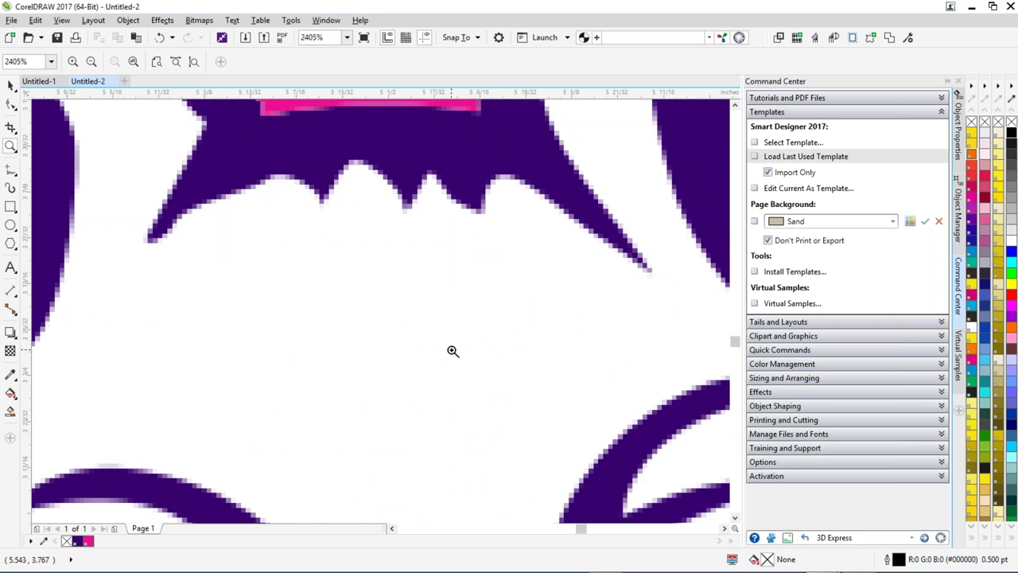
left_click_drag(451, 153, 621, 281)
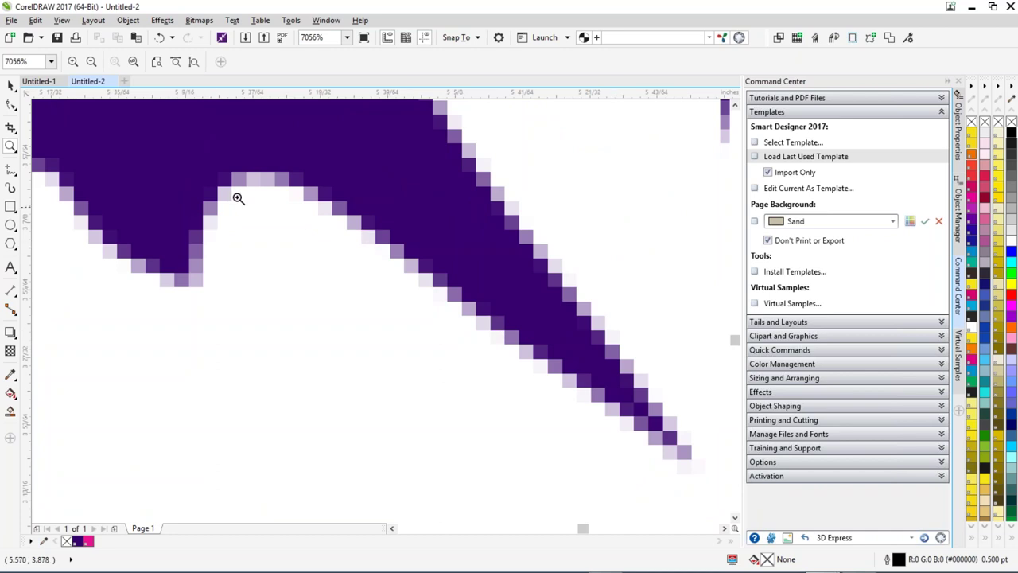
scroll(367, 280, "down", 5)
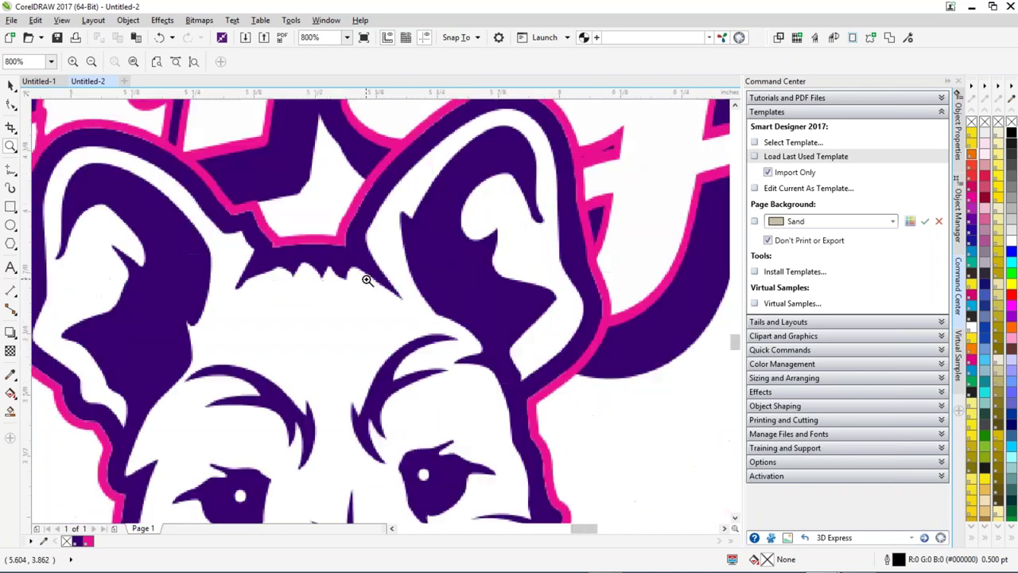
scroll(366, 280, "down", 2)
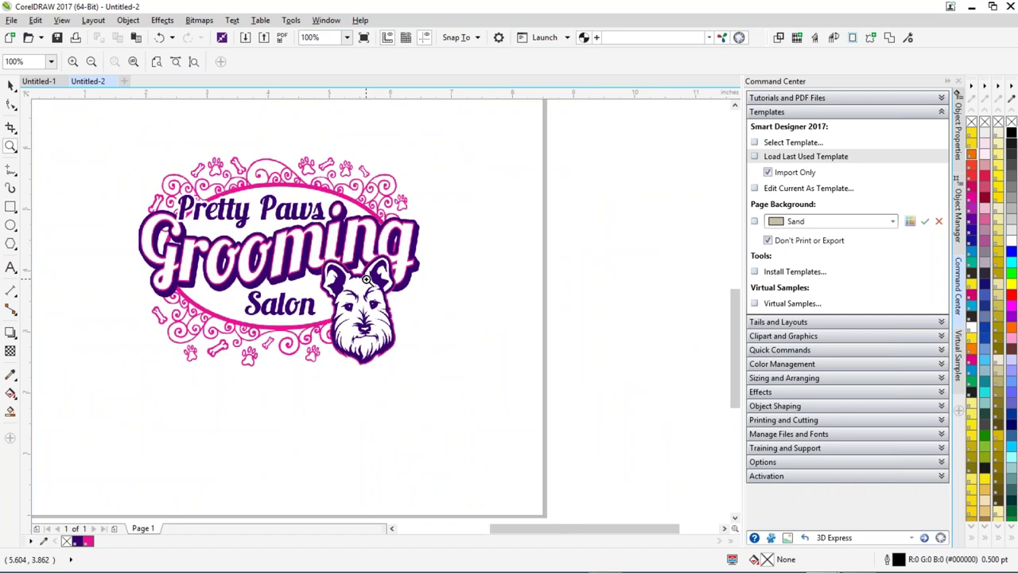
- Undo the lower logo's bitmap conversion and convert it again as a 72 dpi RGB Color (24-bit) bitmap
left_click(10, 85)
left_click(346, 242)
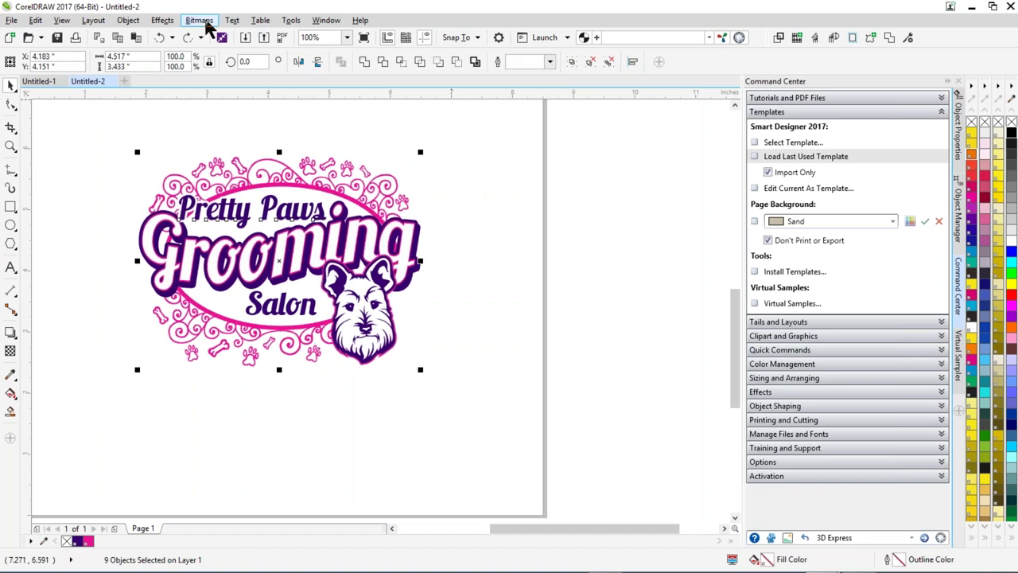
left_click(207, 22)
left_click(213, 40)
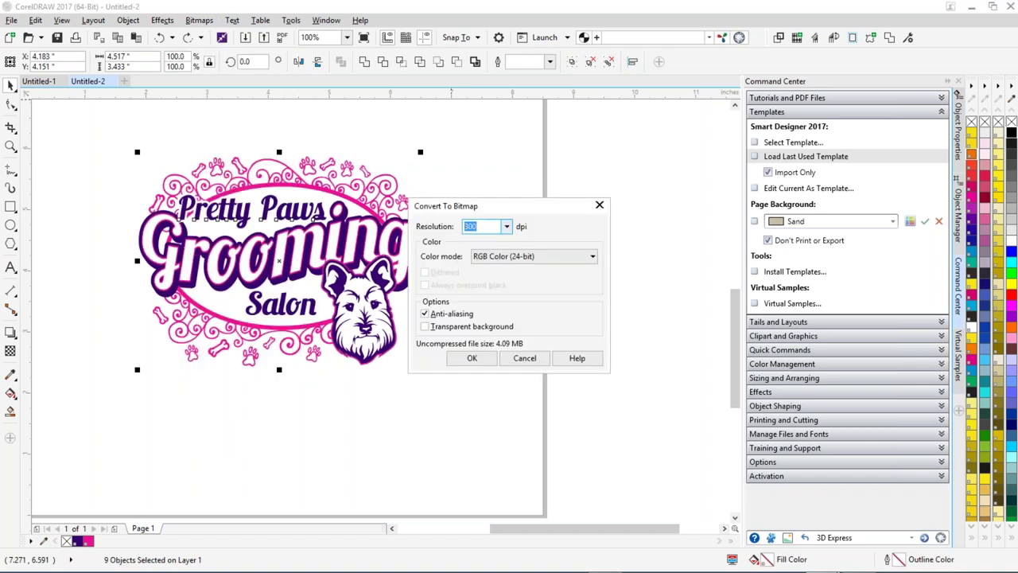
type("72")
left_click(478, 357)
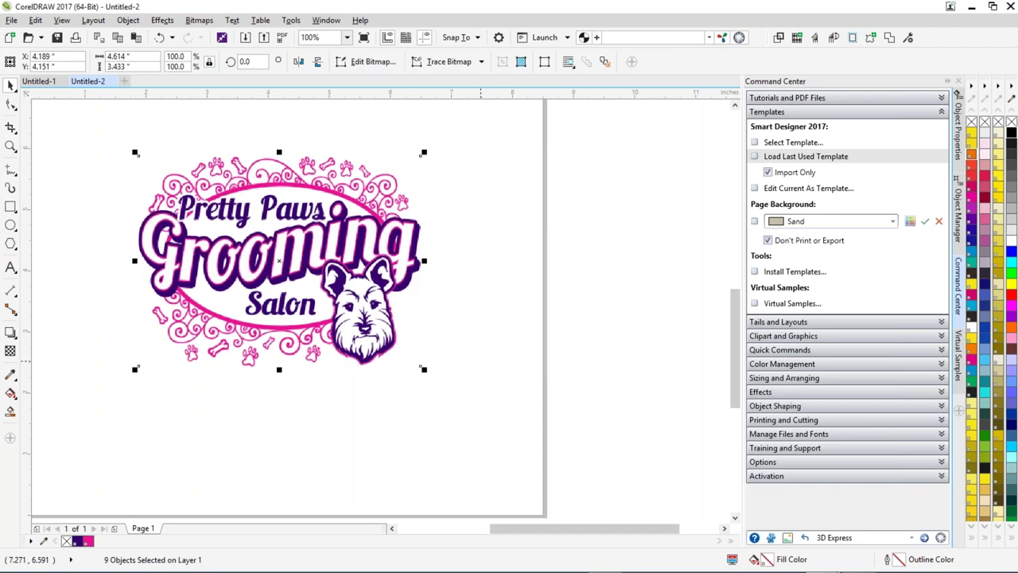
- Examine the pixelated edges of the Grooming lettering in the lower 72 dpi bitmap logo at high magnification
left_click(10, 145)
left_click_drag(236, 225, 298, 273)
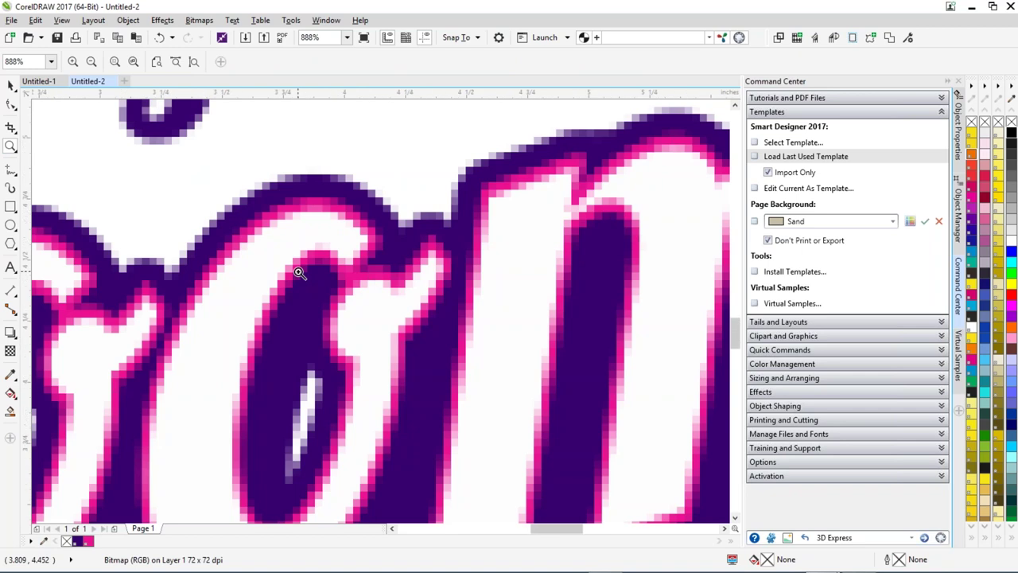
scroll(298, 272, "down", 5)
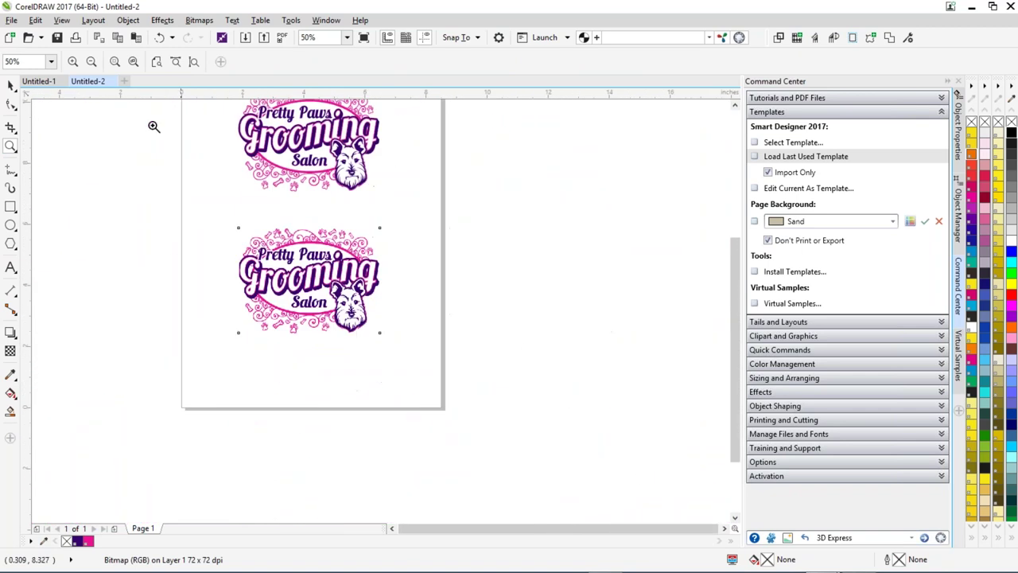
left_click(11, 86)
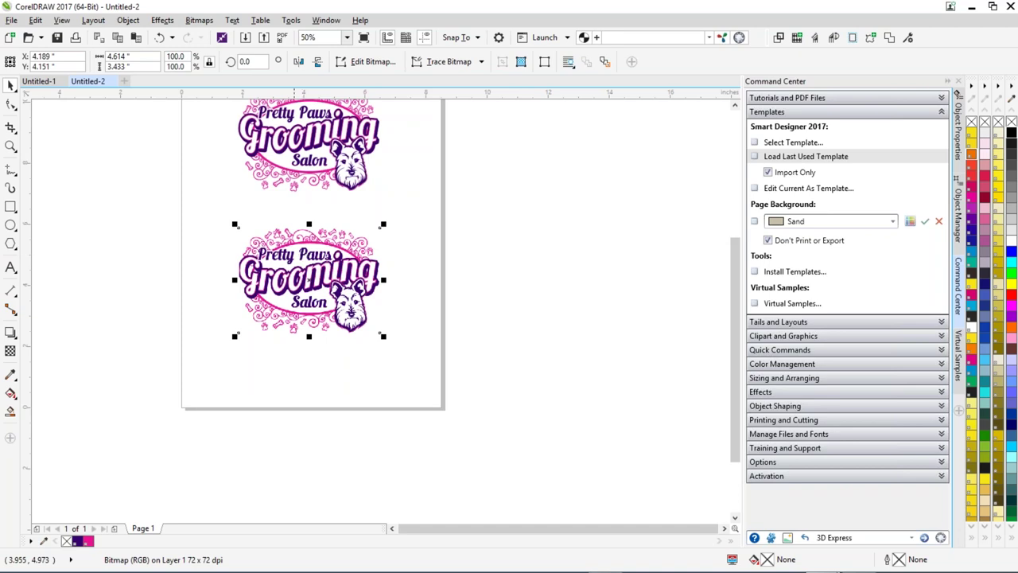
- Scale the lower 72 dpi bitmap logo to 200 percent
mouse_move(215, 565)
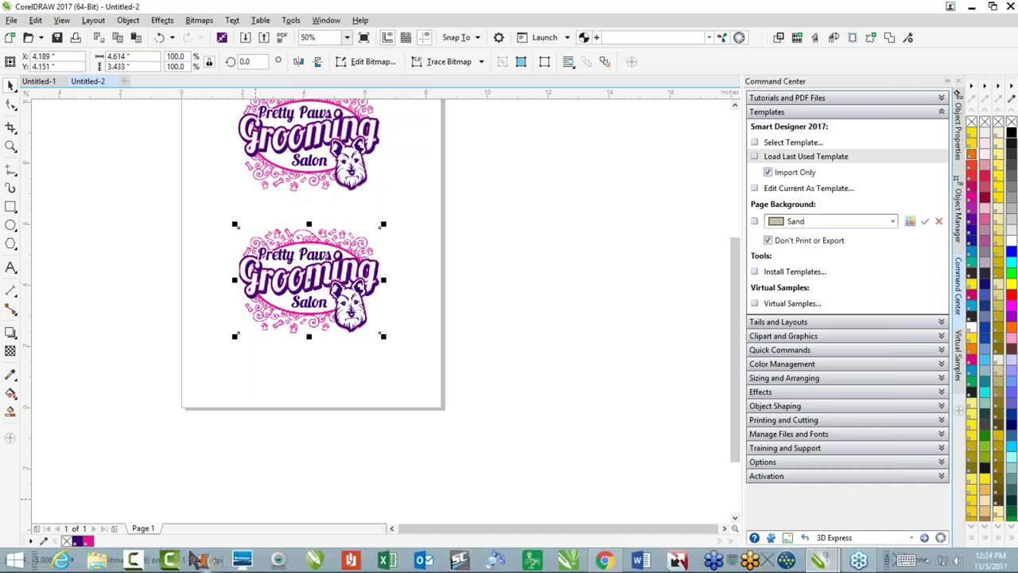
left_click(182, 56)
type("200")
key("Return")
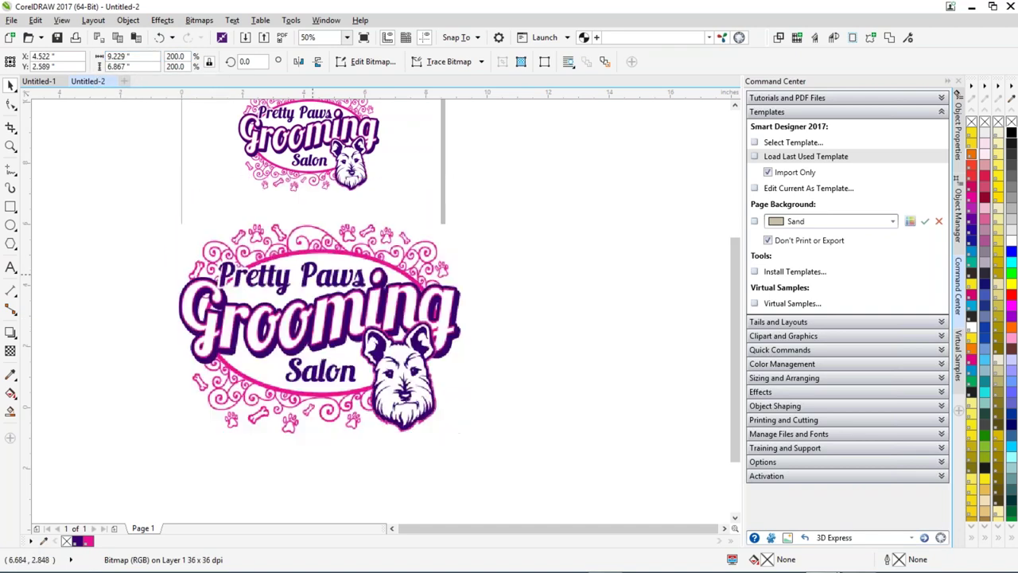
- Inspect the pixels around the Pretty Paws lettering in the enlarged bitmap logo and undo the enlargement
left_click(11, 146)
left_click(324, 300)
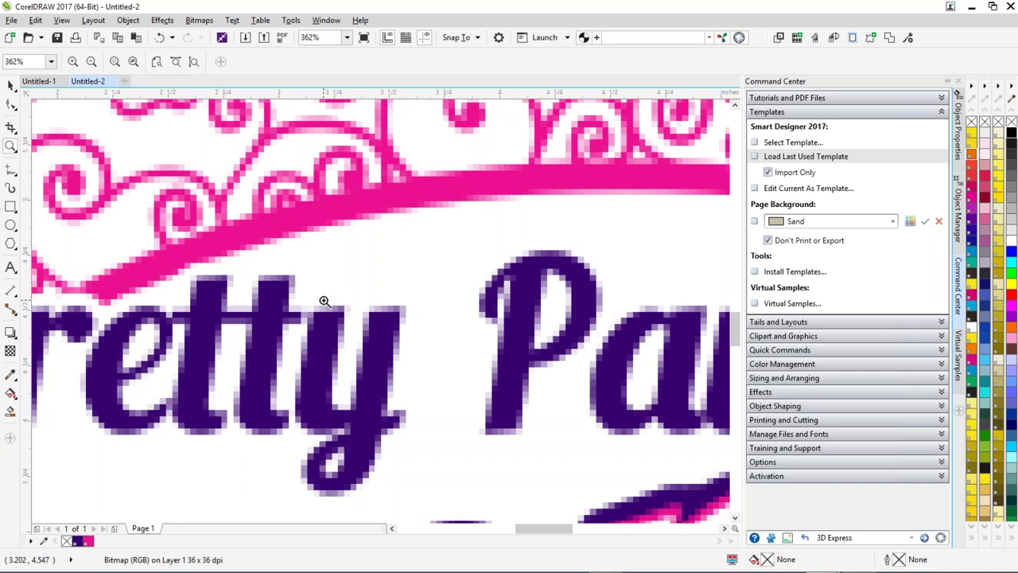
scroll(333, 326, "down", 6)
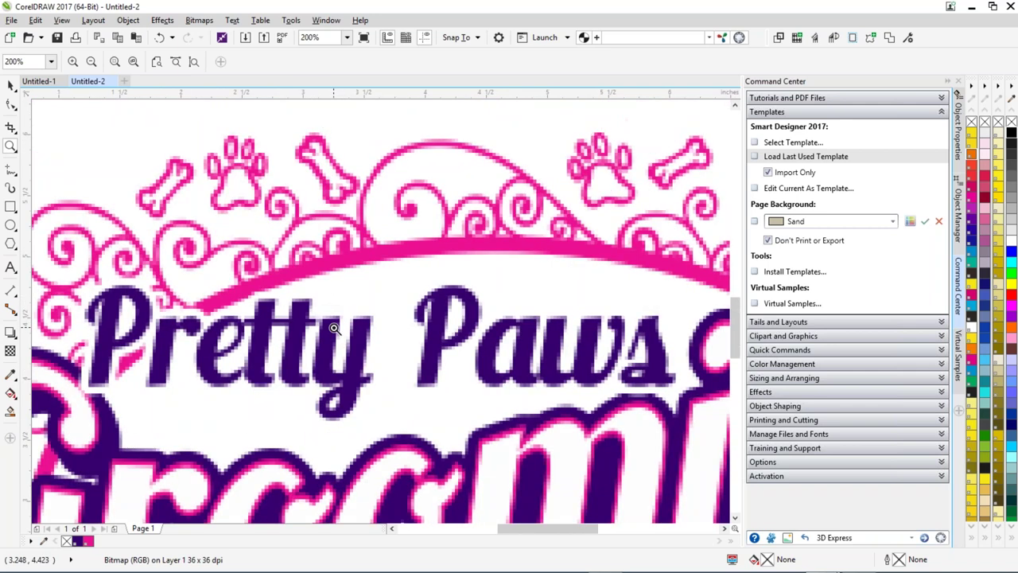
scroll(333, 328, "down", 2)
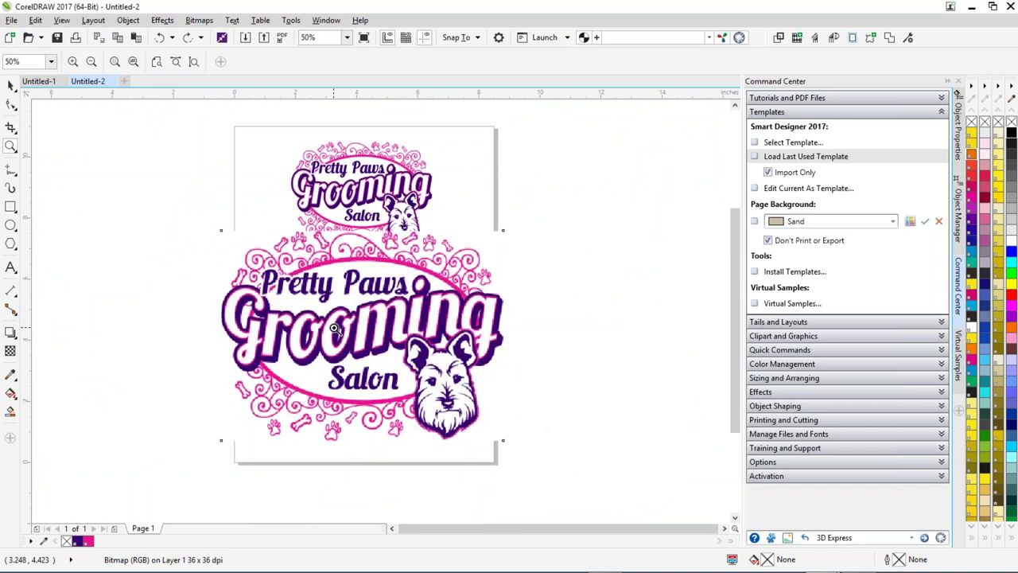
key("ctrl+z")
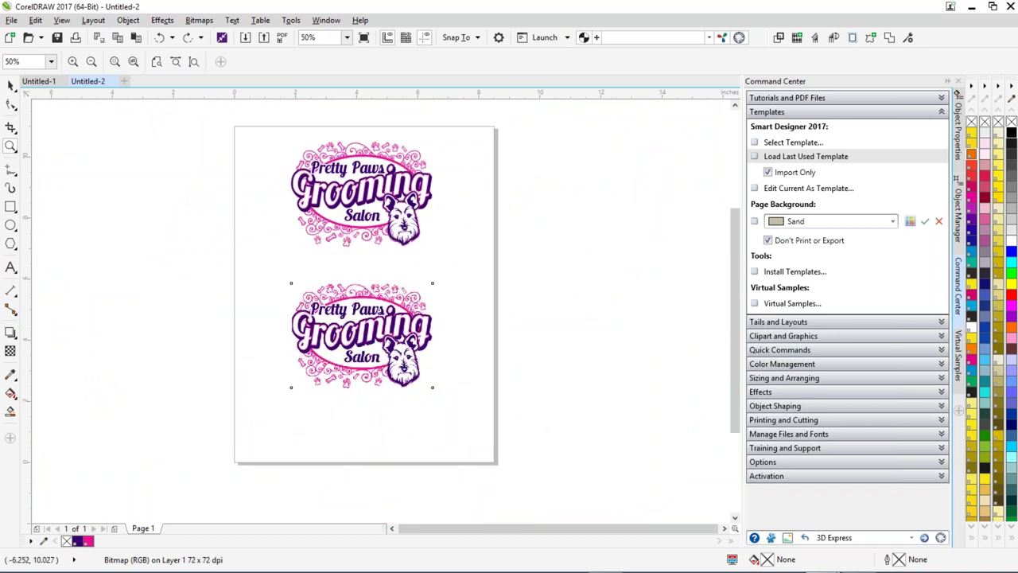
- Start an Outline Trace of the lower 72 dpi bitmap logo using the Clipart image type
key("shift+F2")
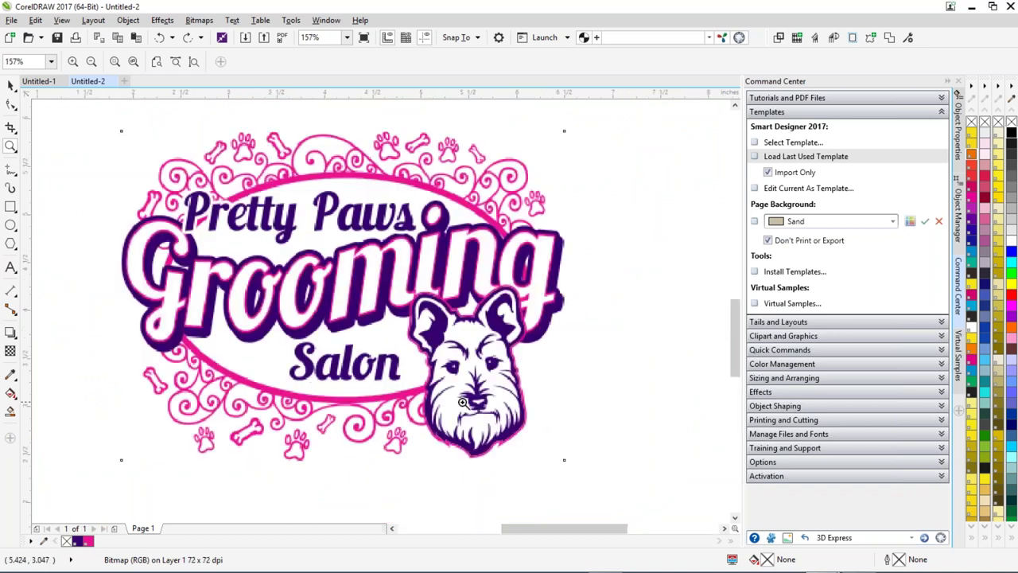
left_click(9, 88)
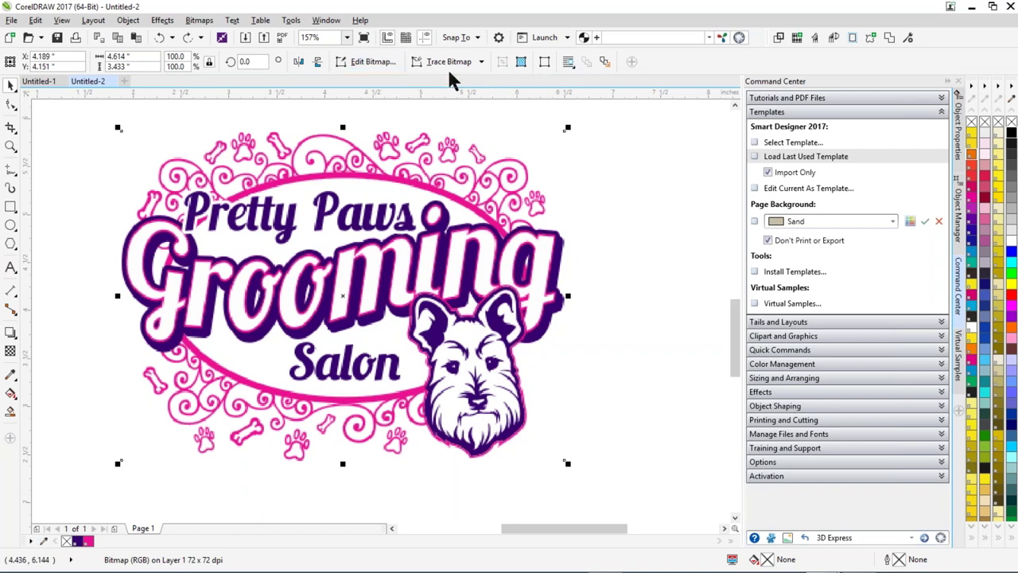
left_click(469, 63)
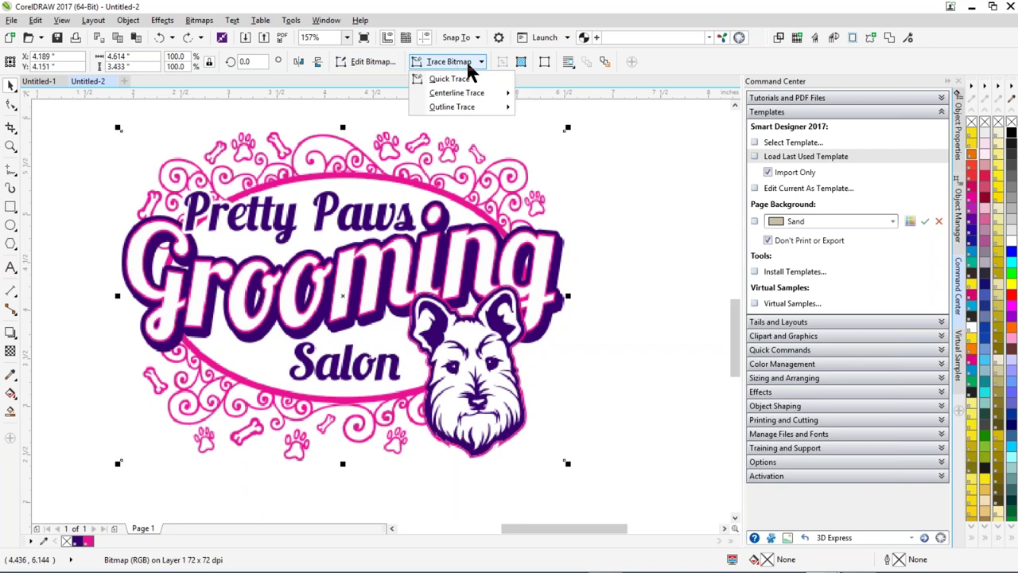
mouse_move(469, 115)
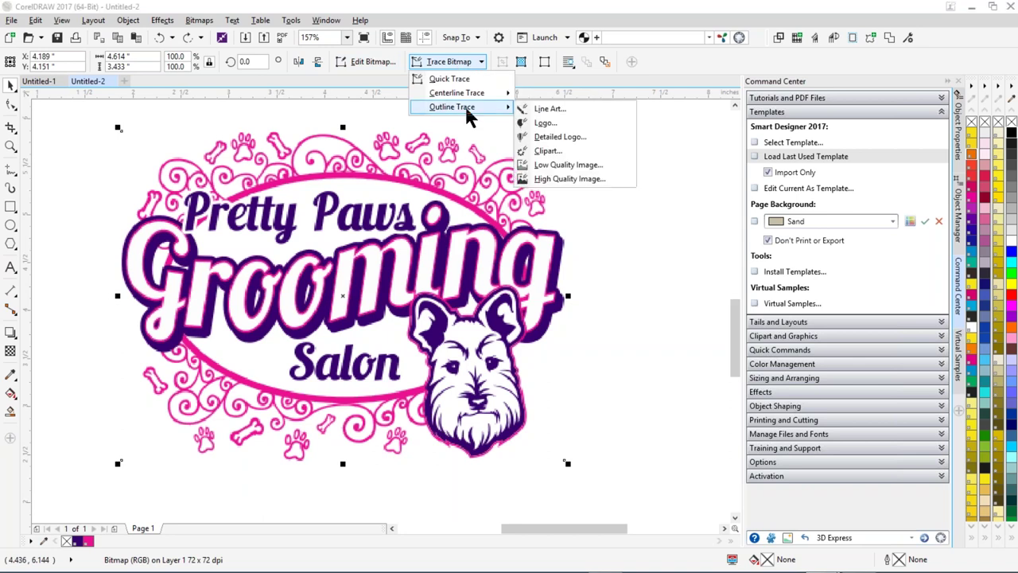
left_click(548, 151)
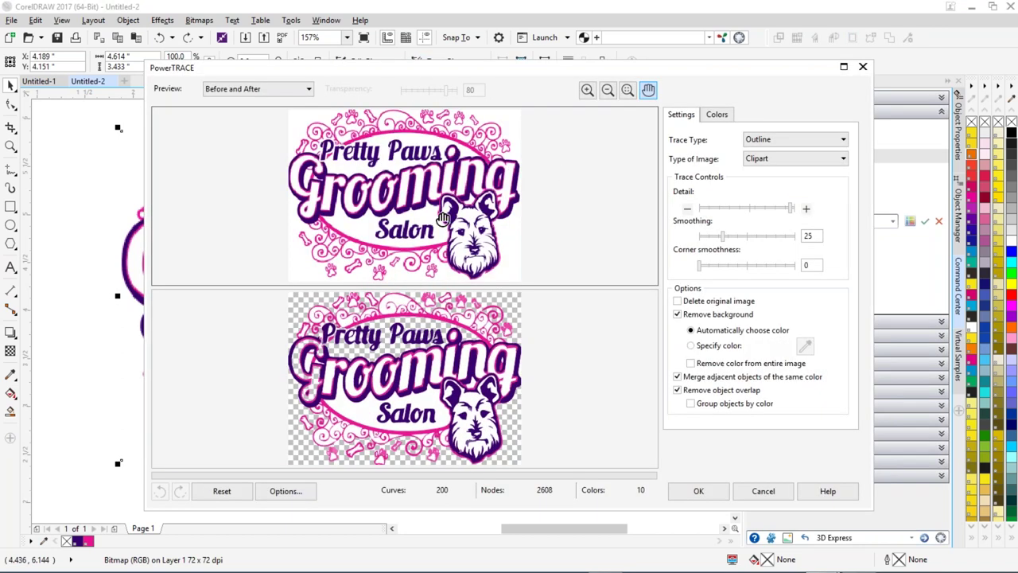
- Specify white as the background color, sampled from the preview, remove it from the entire image, and apply the trace
left_click(691, 345)
left_click(690, 363)
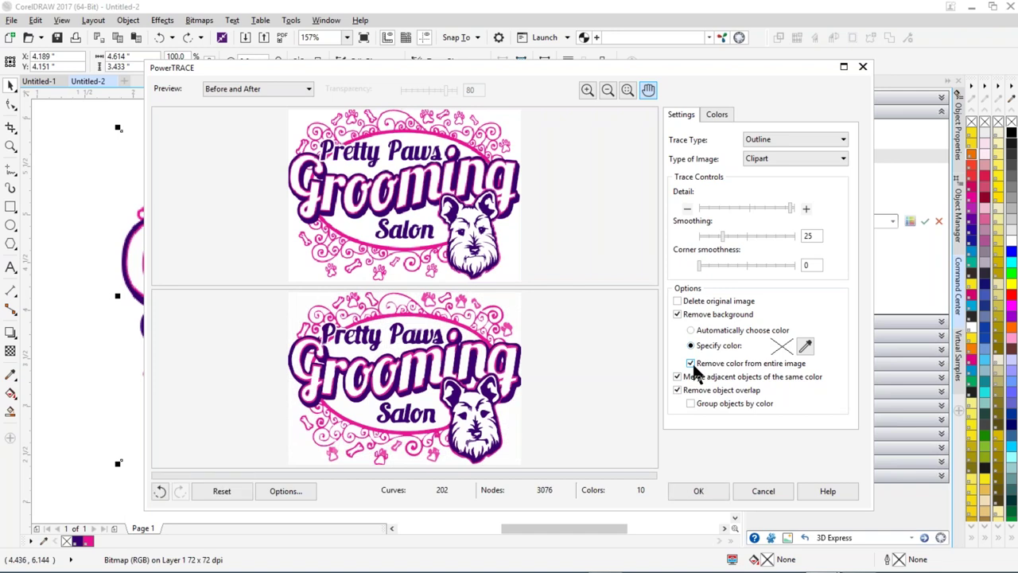
left_click(805, 345)
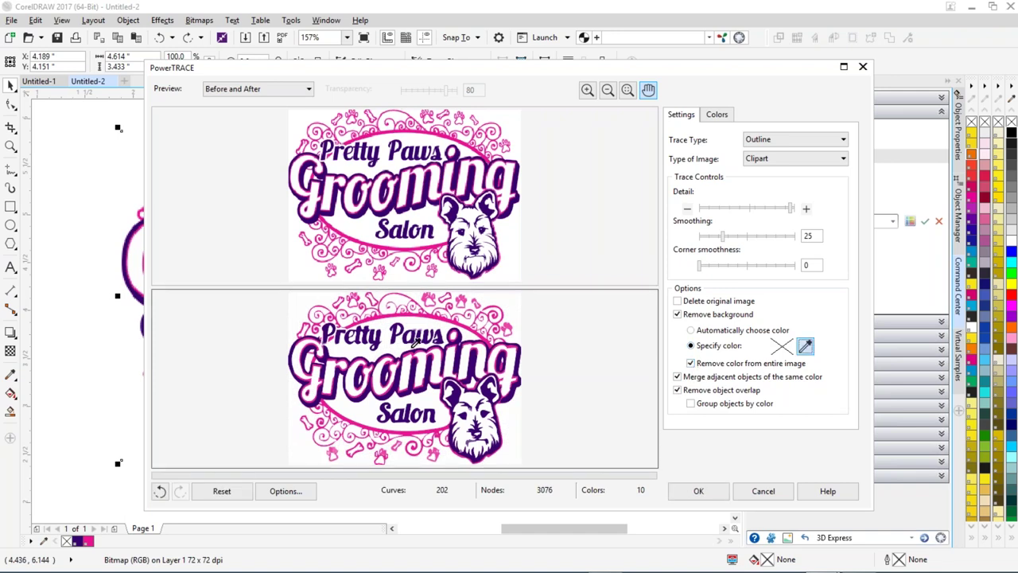
left_click(401, 347)
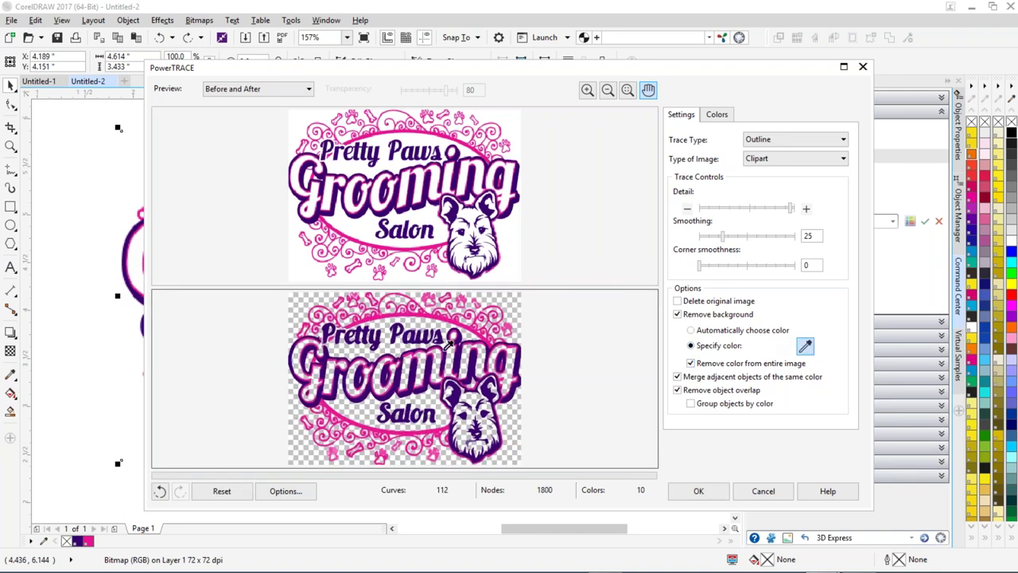
left_click(698, 490)
- Place the traced logo to the left of the lower bitmap logo and inspect its Grooming lettering up close
scroll(287, 310, "down", 3)
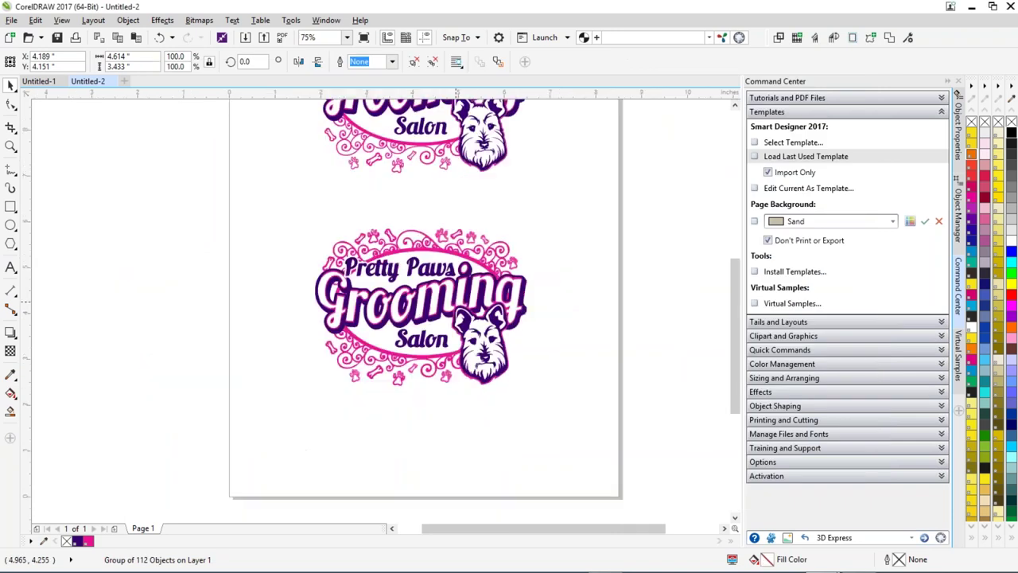
left_click_drag(287, 310, 61, 305)
left_click(11, 146)
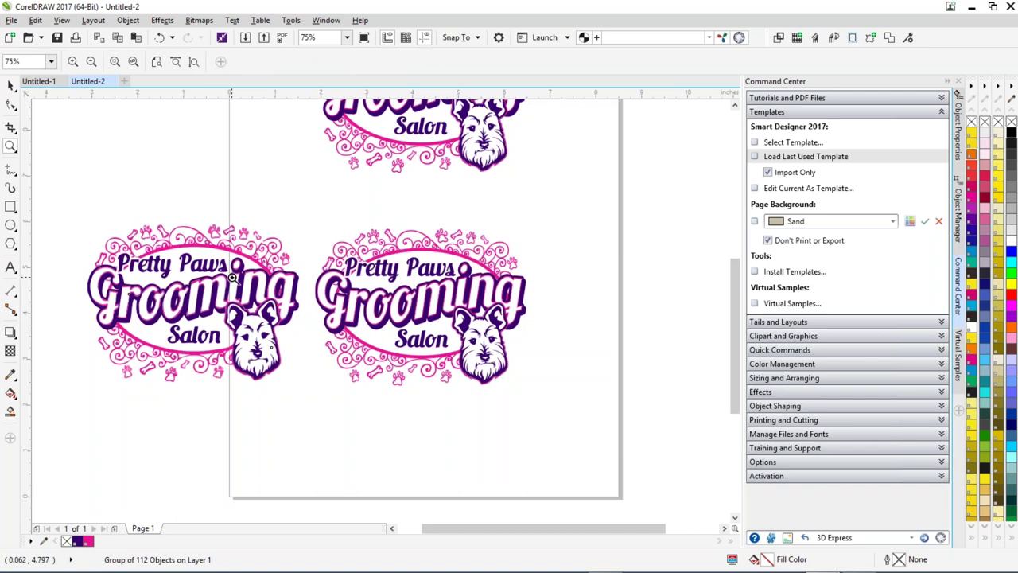
left_click_drag(230, 269, 302, 322)
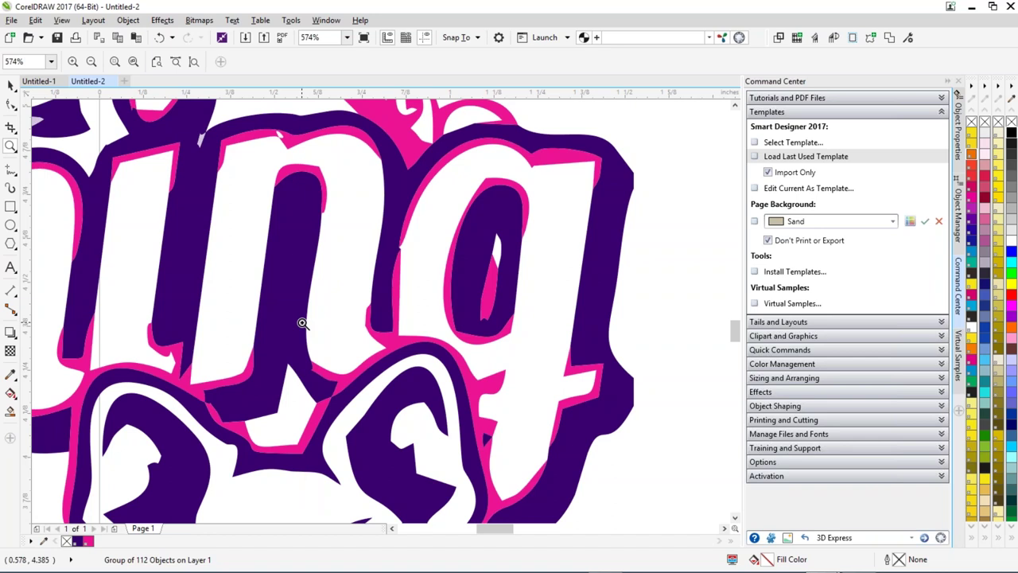
scroll(359, 311, "down", 5)
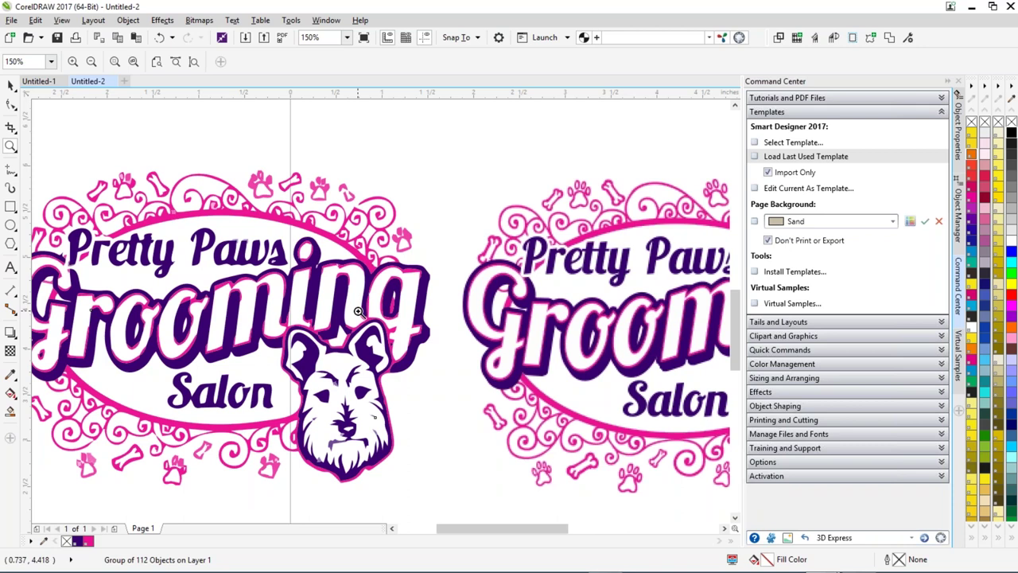
right_click(358, 311)
- Delete the traced logo and the lower bitmap logo, keeping the upper vector logo
left_click(11, 84)
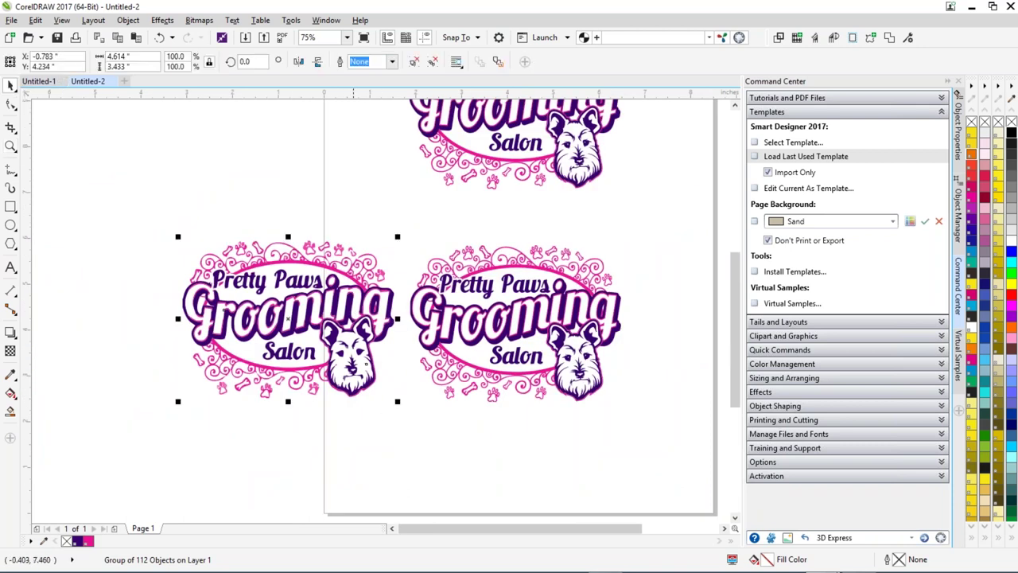
left_click(325, 269)
left_click(348, 267)
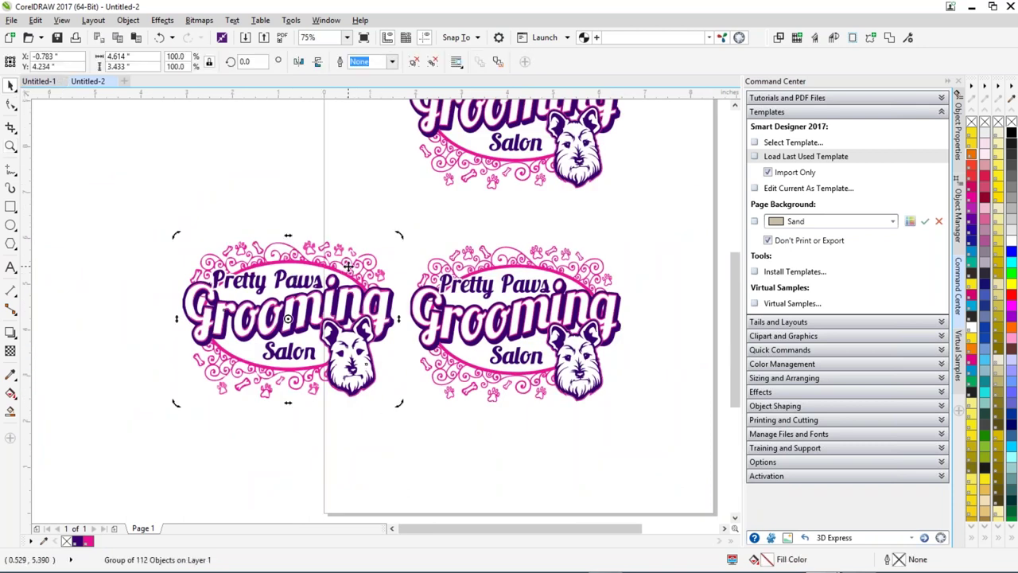
key("Delete")
left_click_drag(368, 213, 648, 460)
key("Delete")
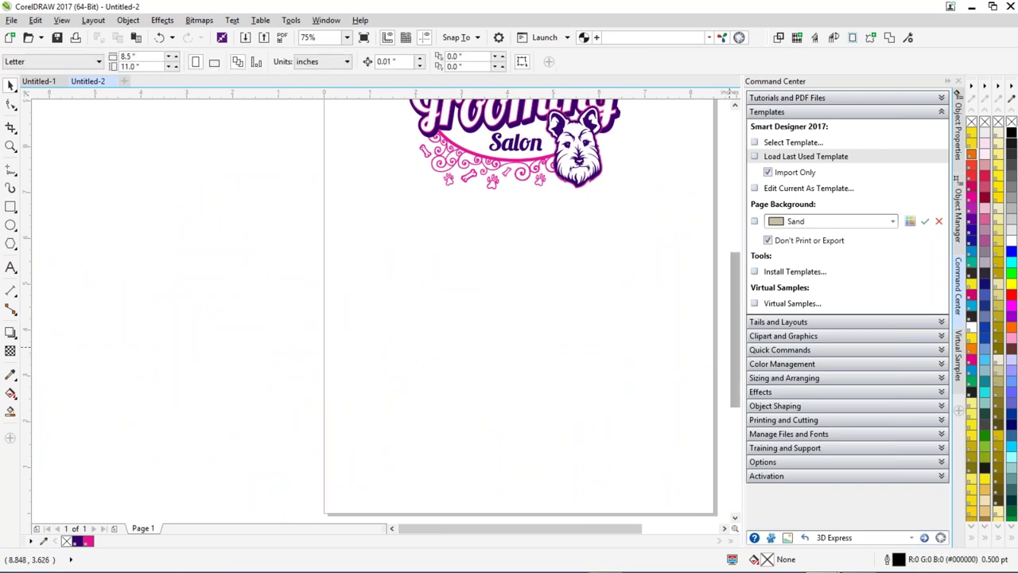
- Move the entire vector logo straight down the page to about X 4.1 and Y 7.3 inches, and deselect it
left_click_drag(728, 334, 729, 262)
left_click_drag(363, 191, 696, 450)
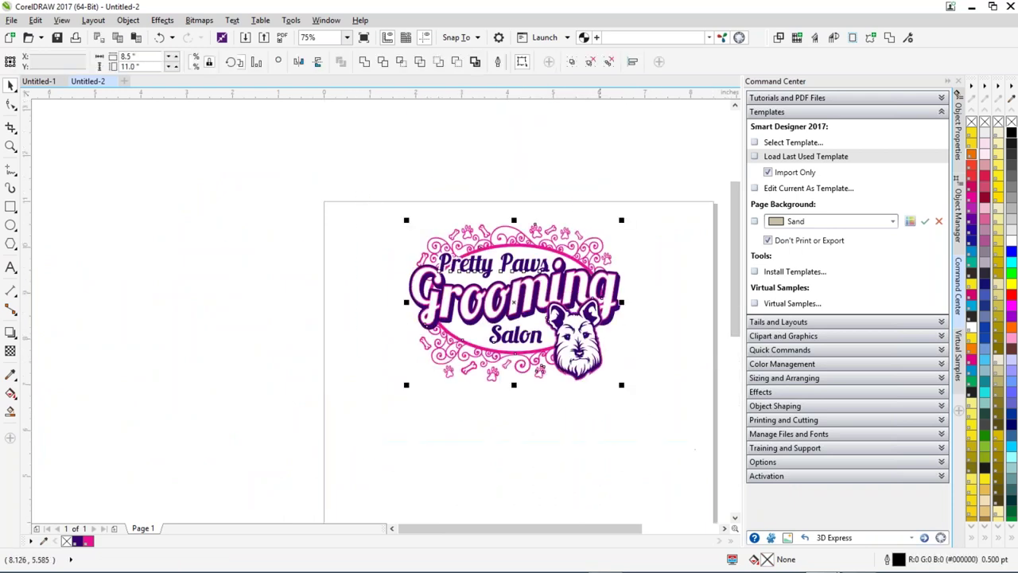
left_click_drag(584, 323, 584, 390)
key("Escape")
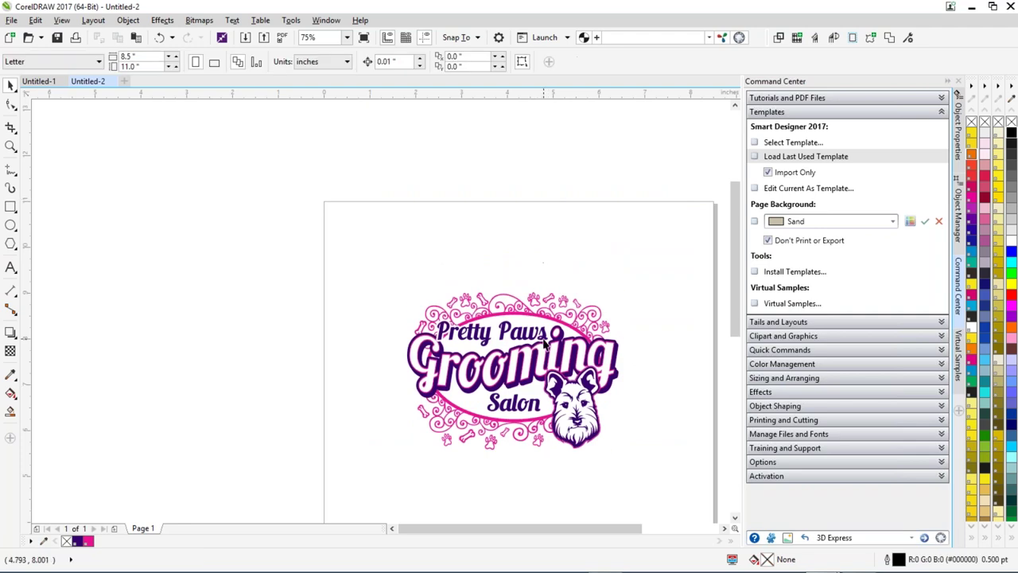
- View the Pretty Paws artistic text and its font in the Edit Text dialog without changing anything
left_click(546, 340)
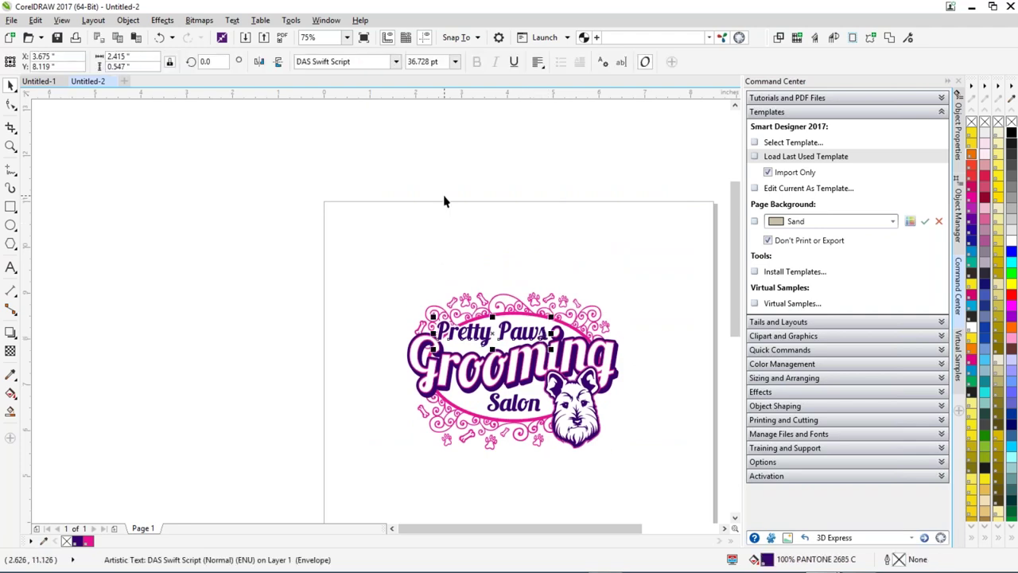
key("ctrl+shift+t")
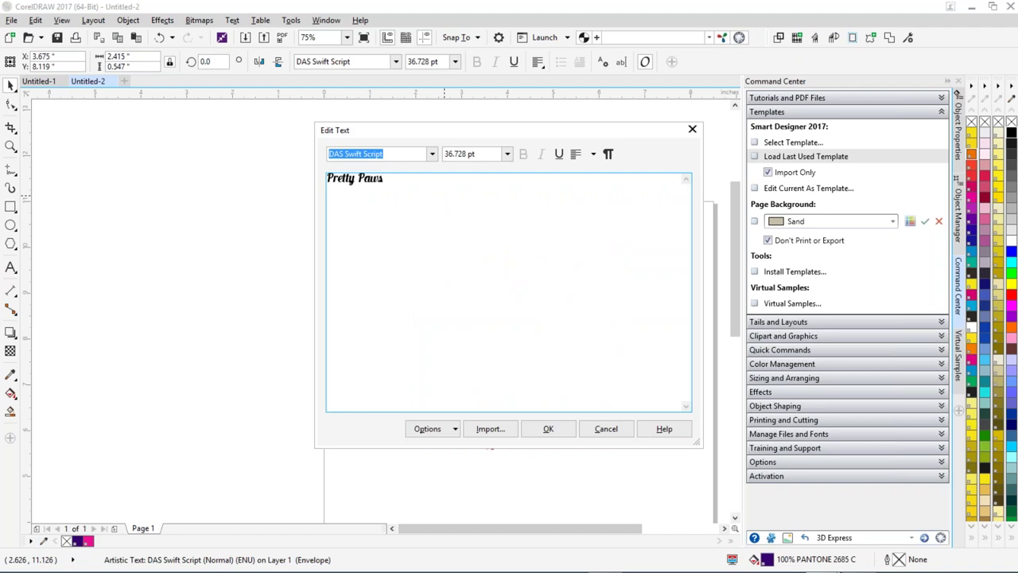
left_click(692, 130)
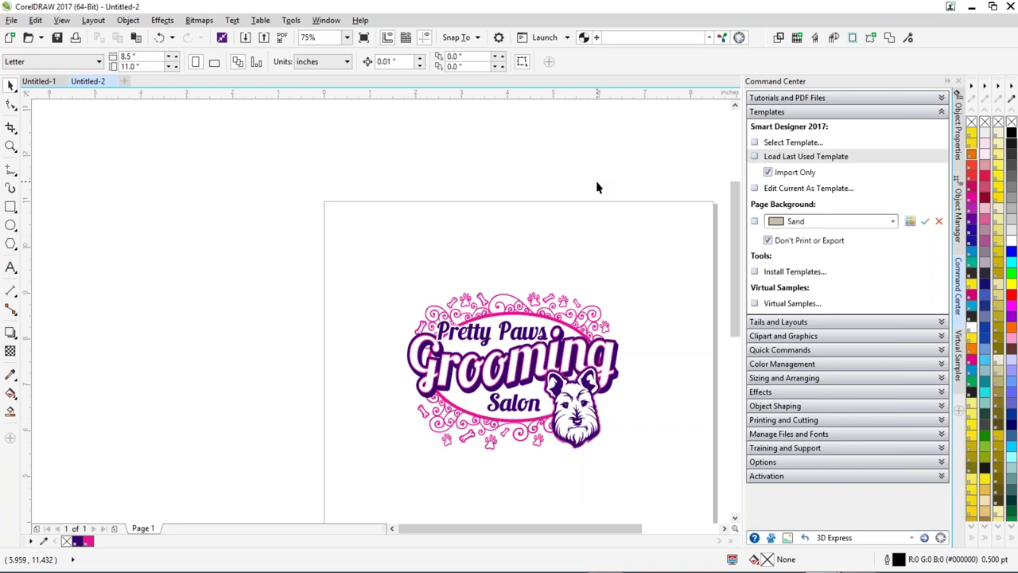
- Delete all objects of the remaining vector logo from the page
left_click_drag(324, 183, 698, 516)
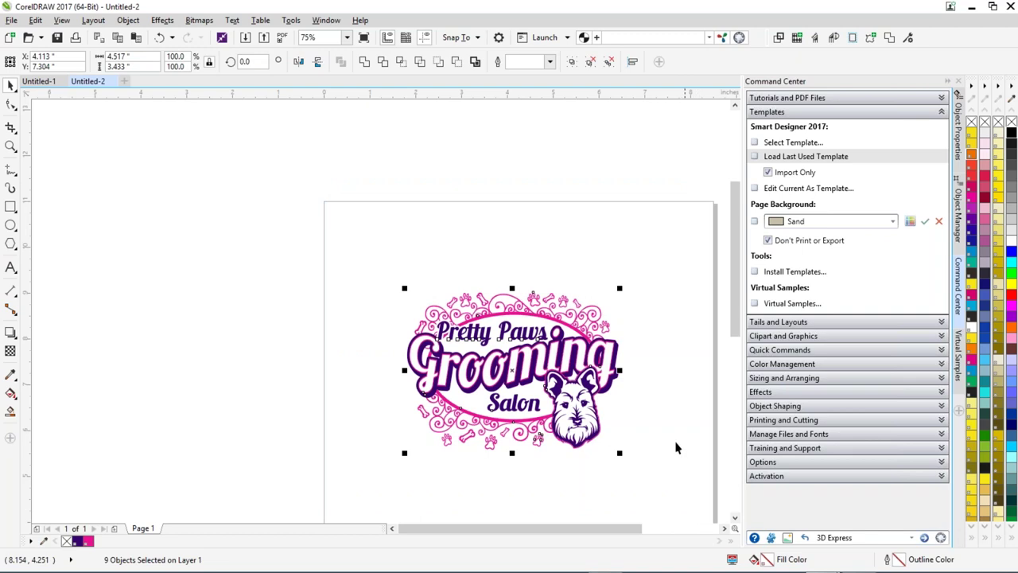
key("Delete")
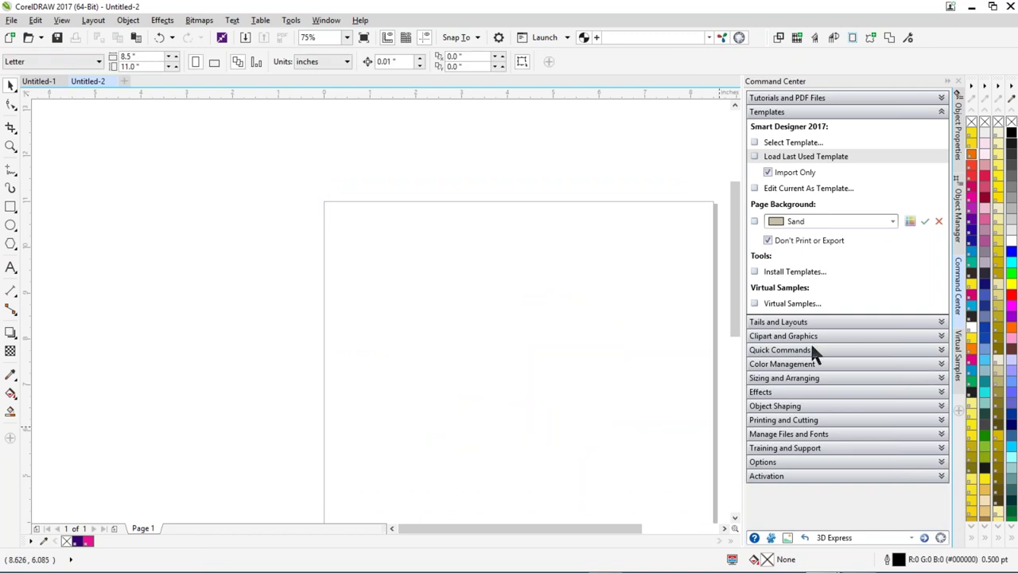
- Look through the printable color charts offered under Color Management without choosing one
left_click(942, 366)
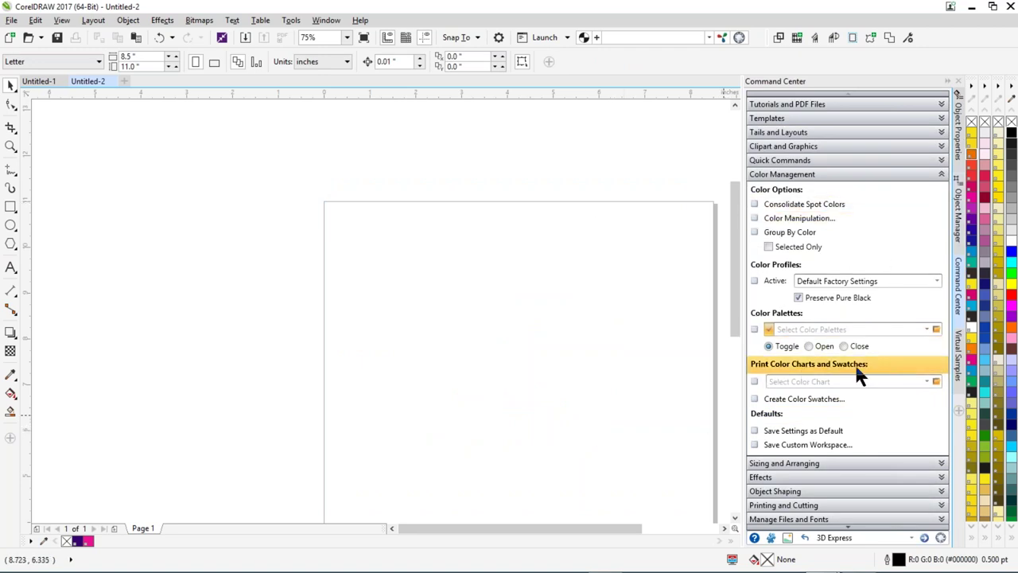
left_click(927, 381)
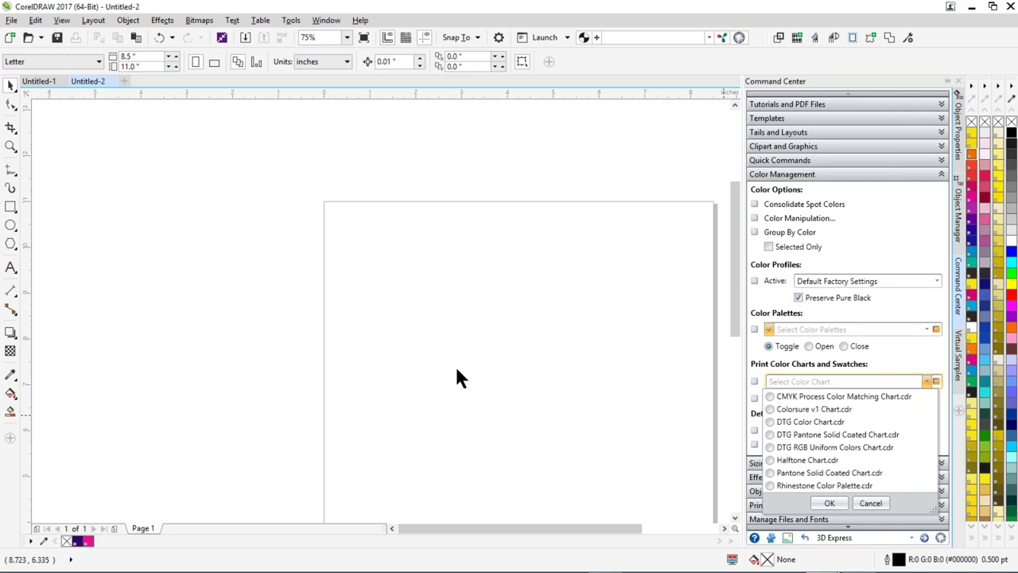
left_click(461, 334)
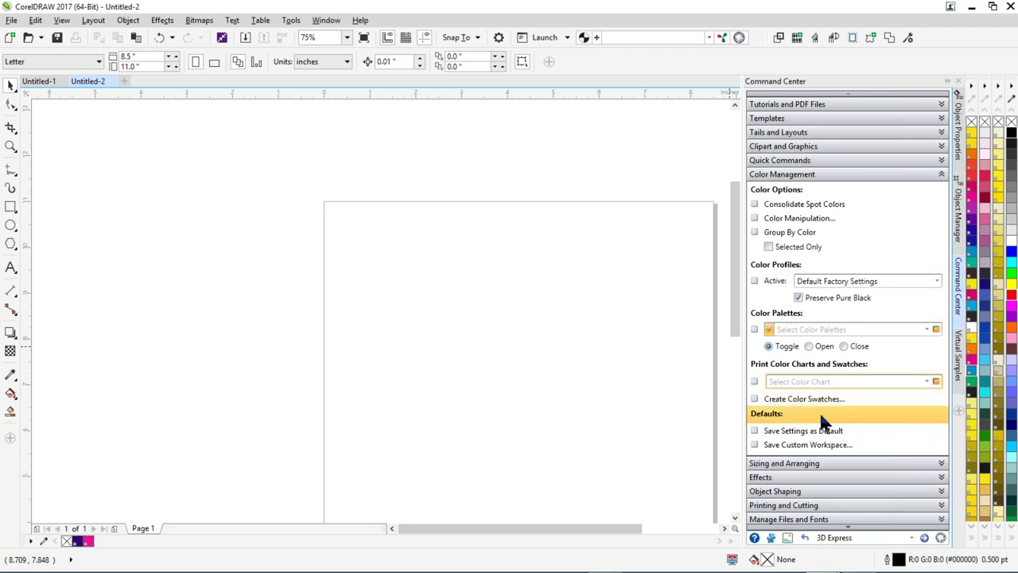
- Load PantoneGoeCoated.xml from the Spot PANTONE palettes folder as the Create ColorSwatch palette, and dismiss the dialog without creating swatches
left_click(794, 402)
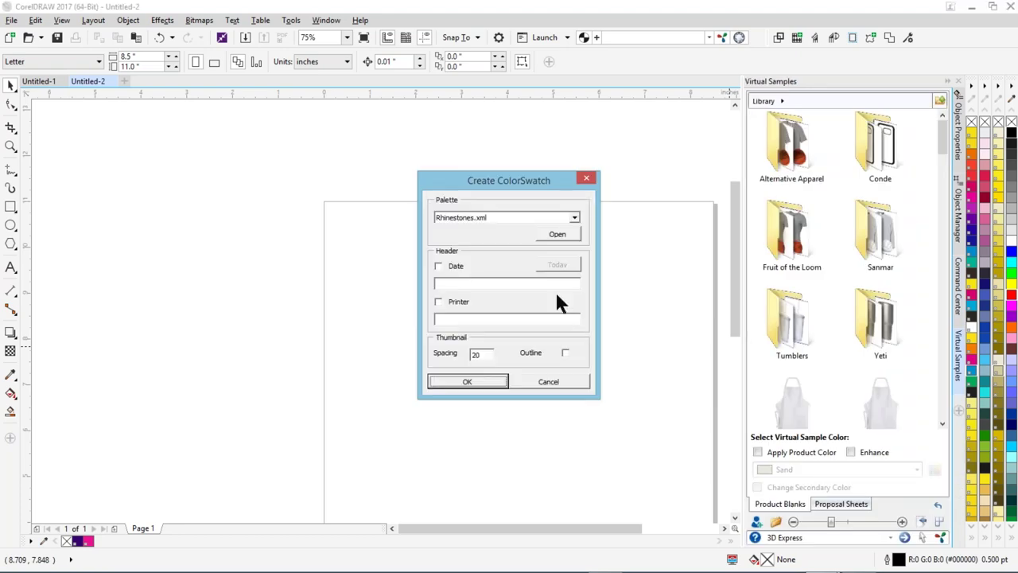
left_click(568, 235)
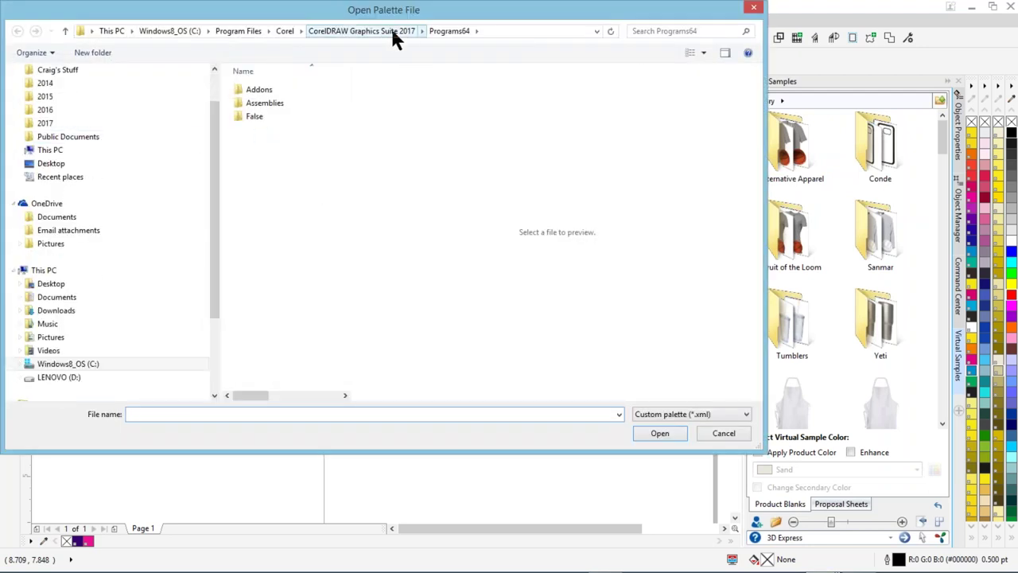
left_click(398, 30)
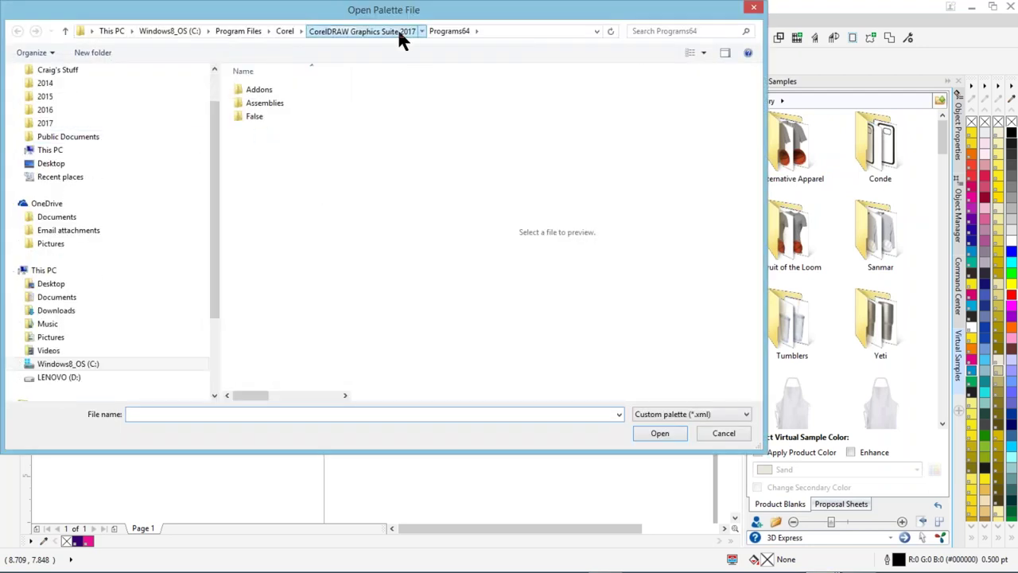
double_click(260, 116)
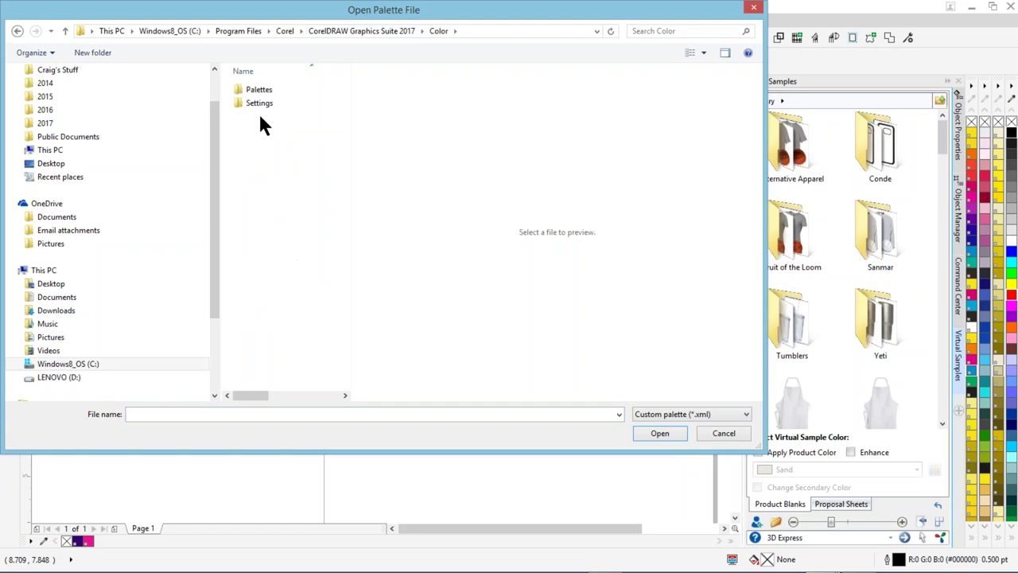
double_click(261, 92)
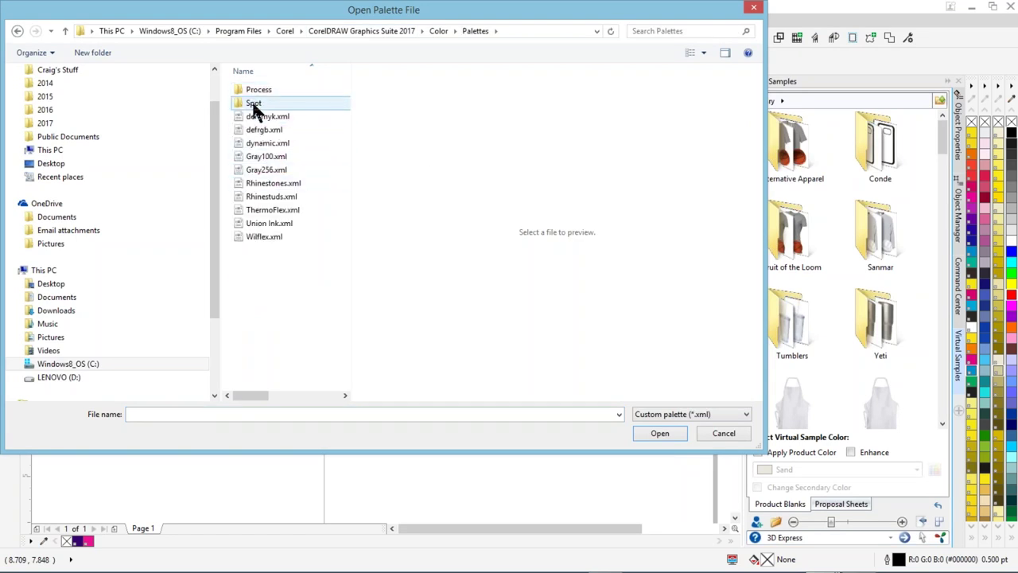
double_click(256, 105)
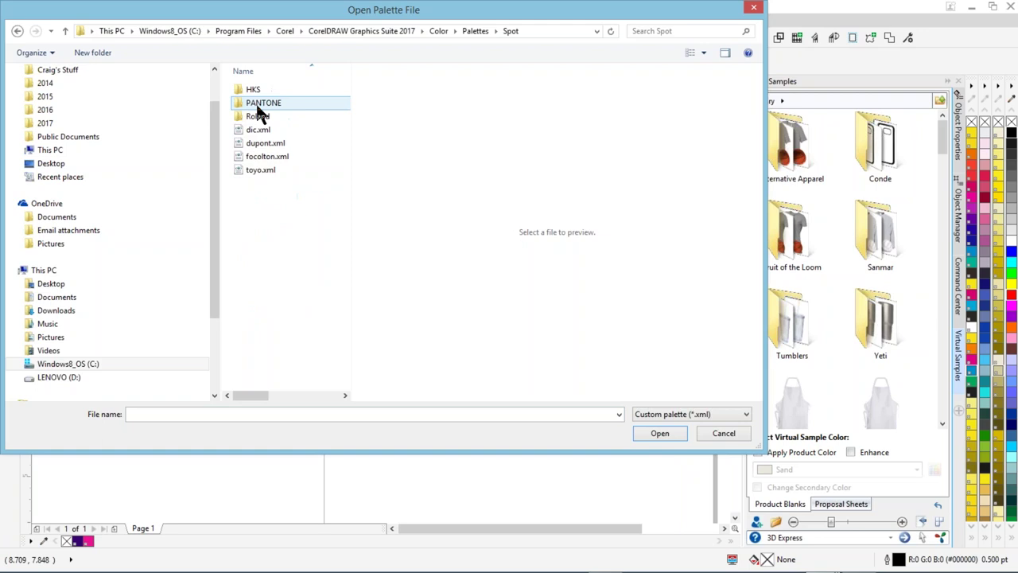
double_click(265, 105)
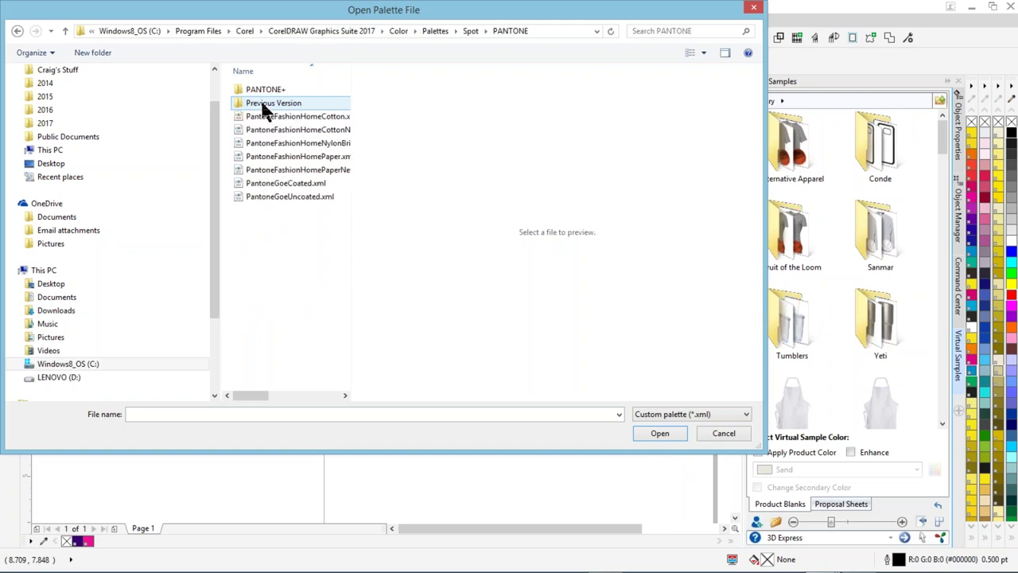
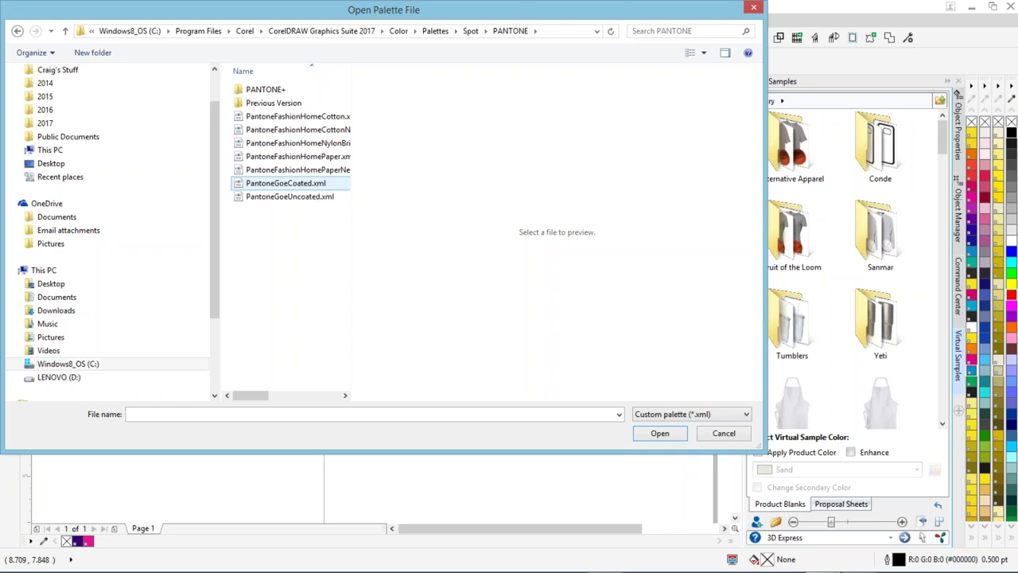
left_click(342, 183)
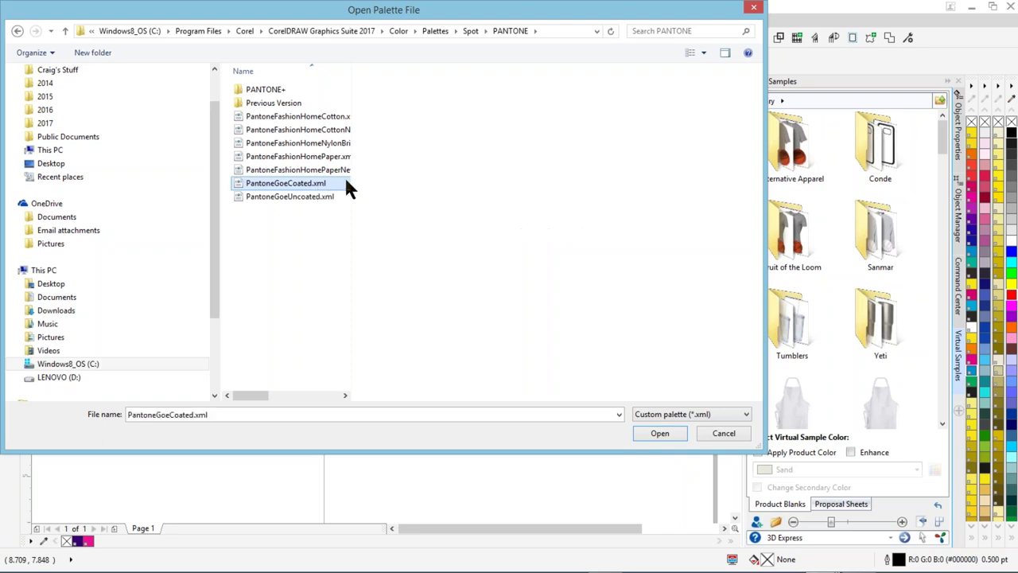
left_click(661, 433)
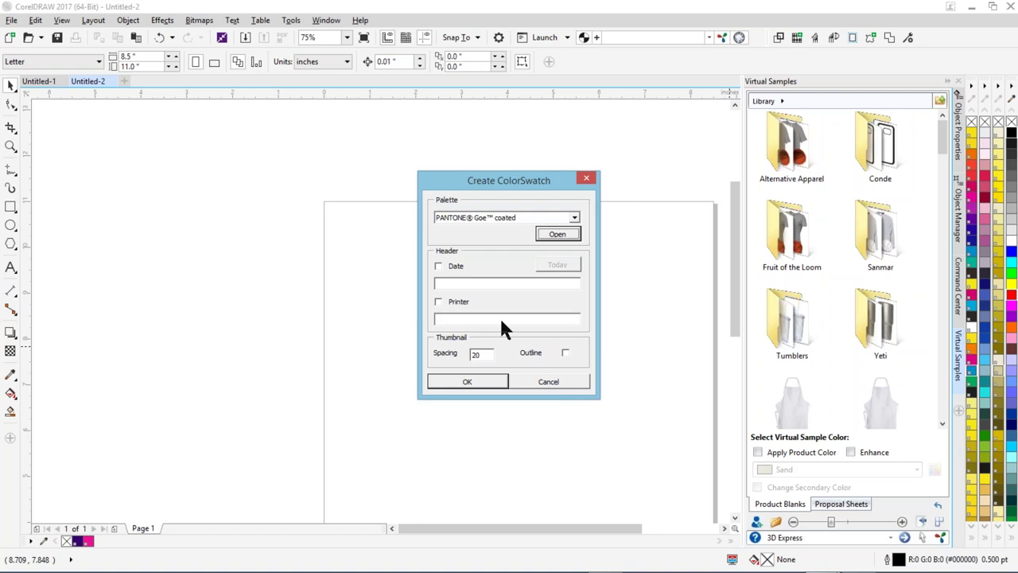
left_click(587, 178)
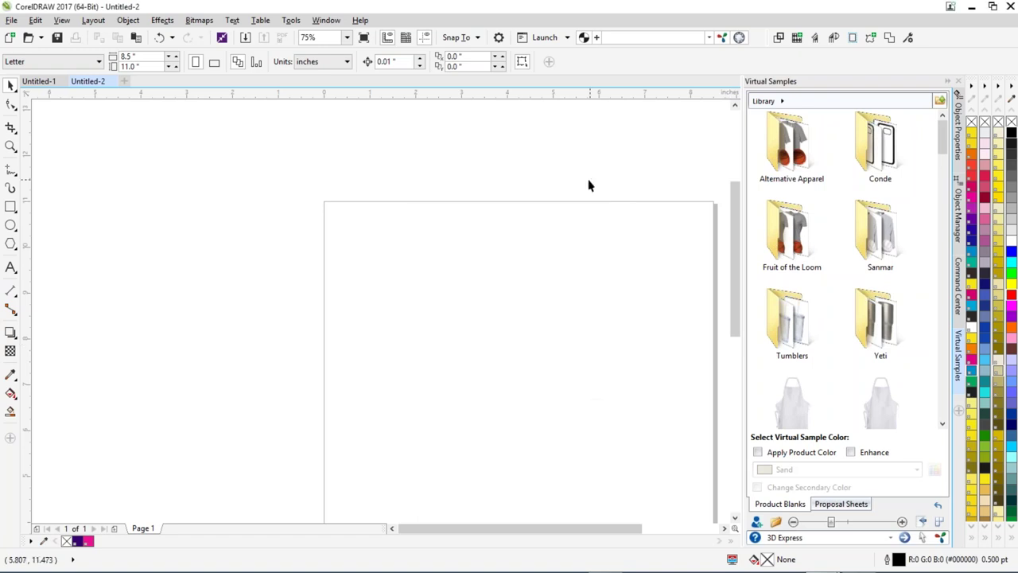
- Open the drawing Pantone Goe Color Chart.cdr from the Desktop
left_click(11, 20)
left_click(35, 63)
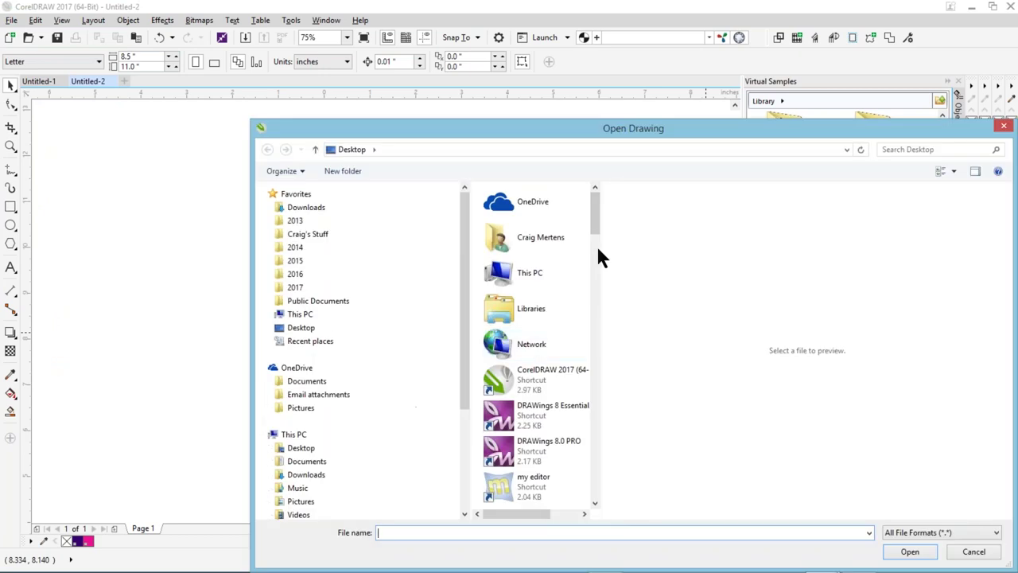
left_click_drag(597, 224, 600, 432)
left_click_drag(601, 425, 604, 479)
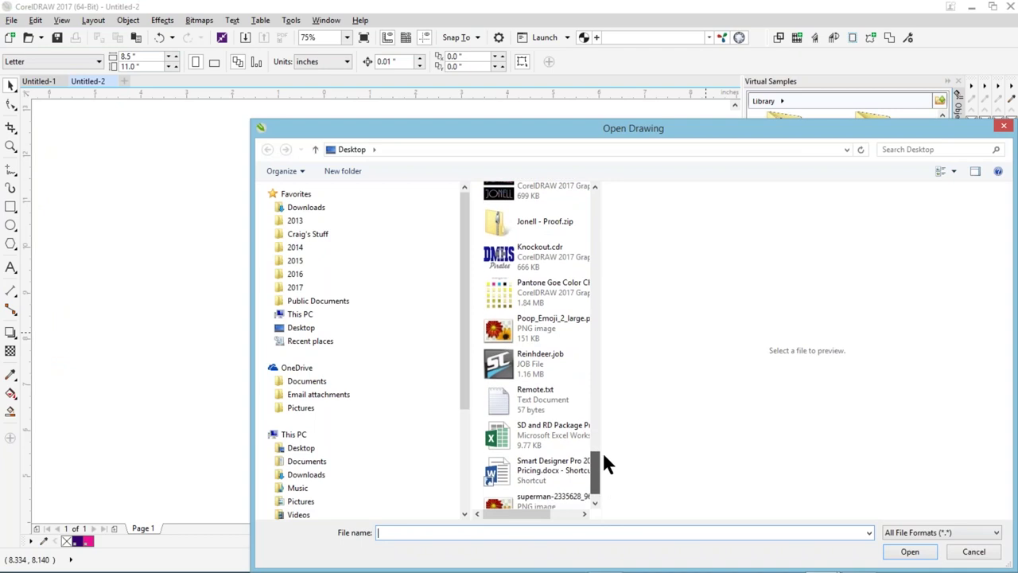
scroll(588, 414, "up", 2)
left_click(512, 416)
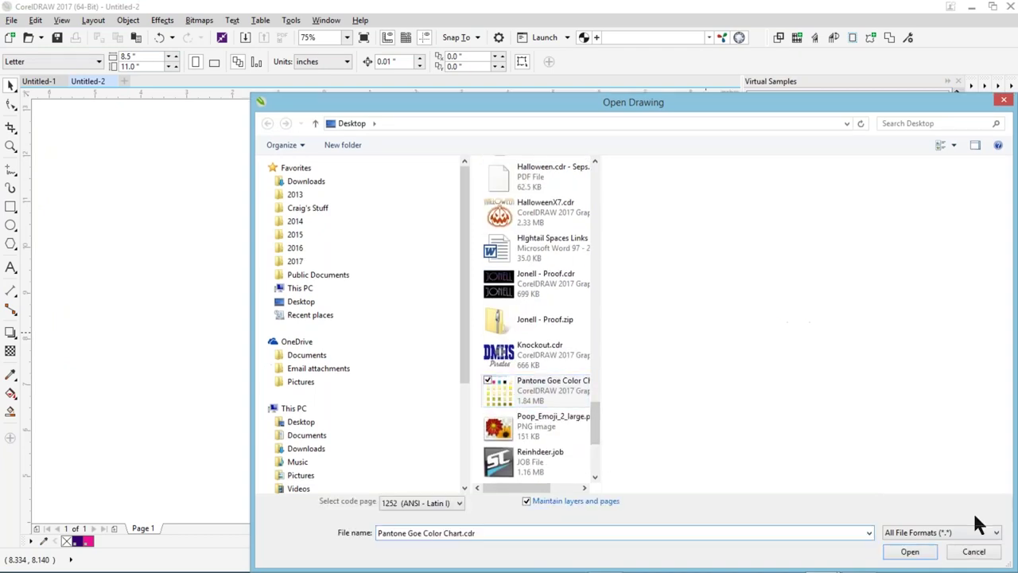
left_click(911, 551)
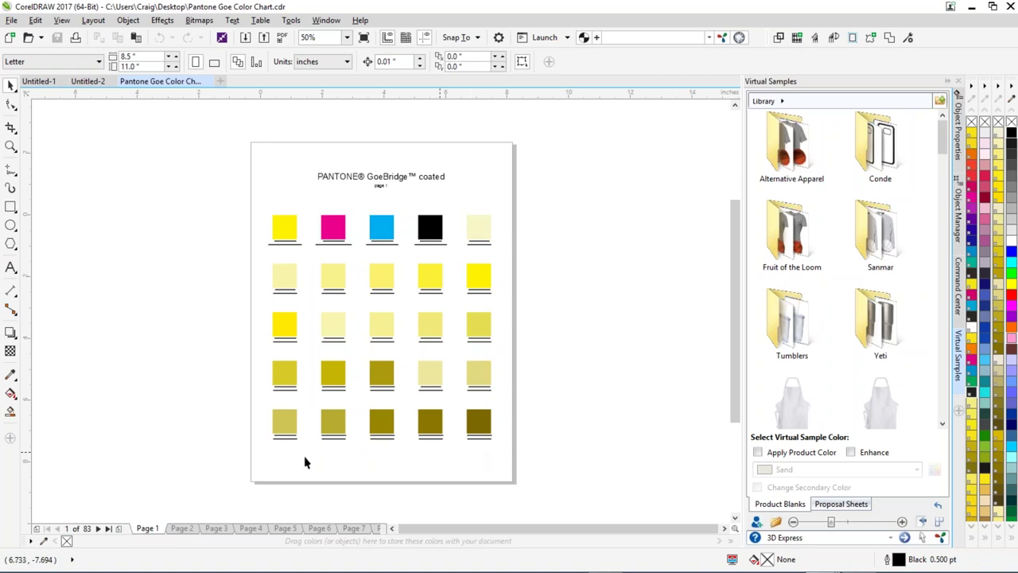
- Copy all the color swatches and their labels from page 1 of the chart into a new Letter-size CMYK document
left_click_drag(207, 200, 539, 480)
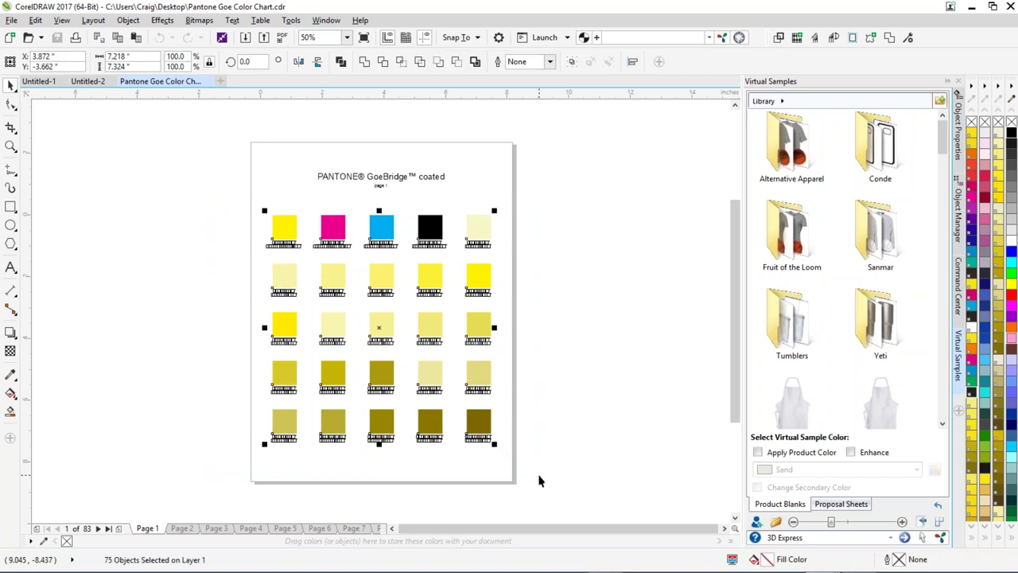
left_click(221, 81)
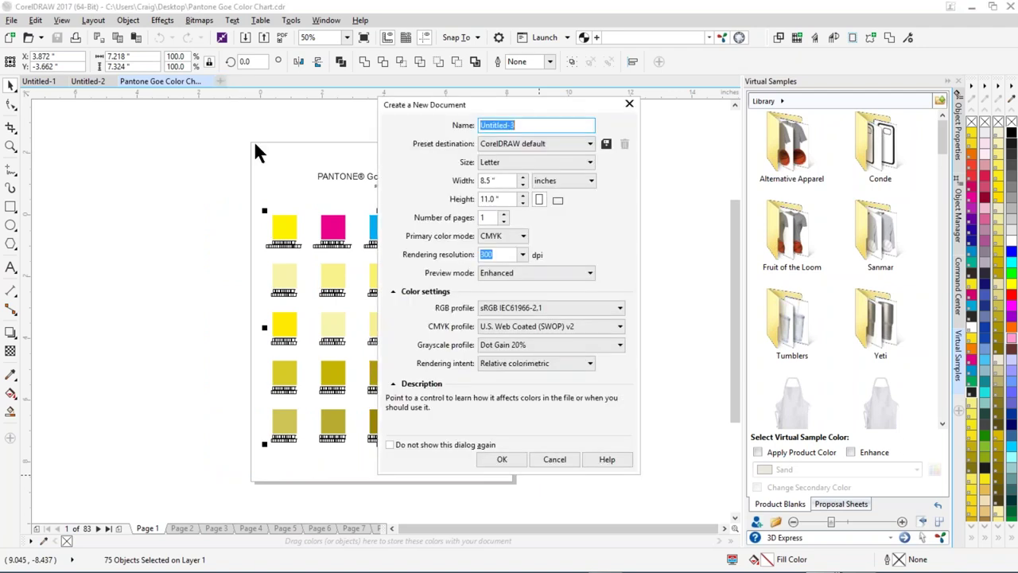
left_click(496, 459)
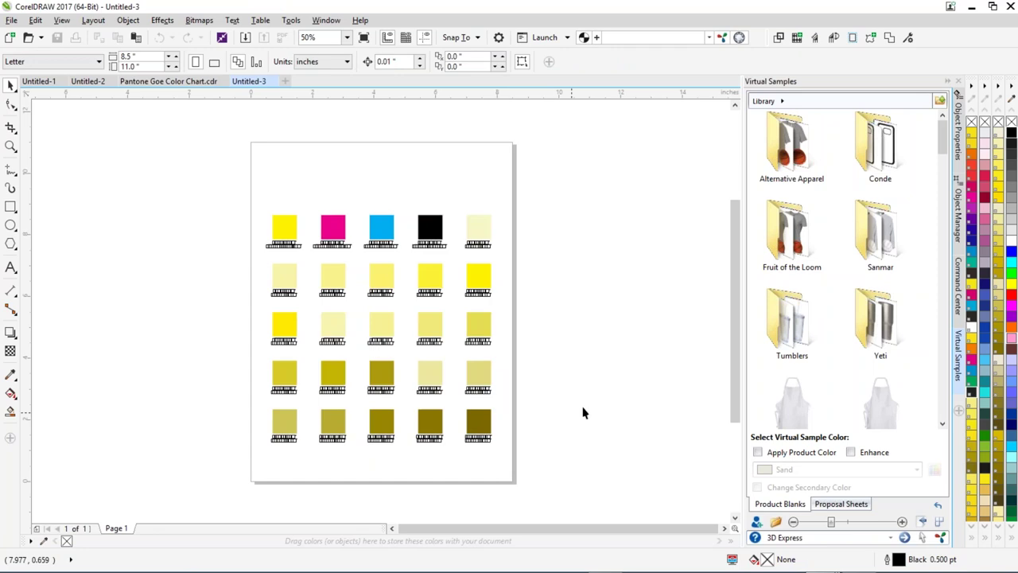
- Create a custom color palette from the selected swatches, saved under the existing Crazy Palette's file name with 2 appended
left_click(324, 22)
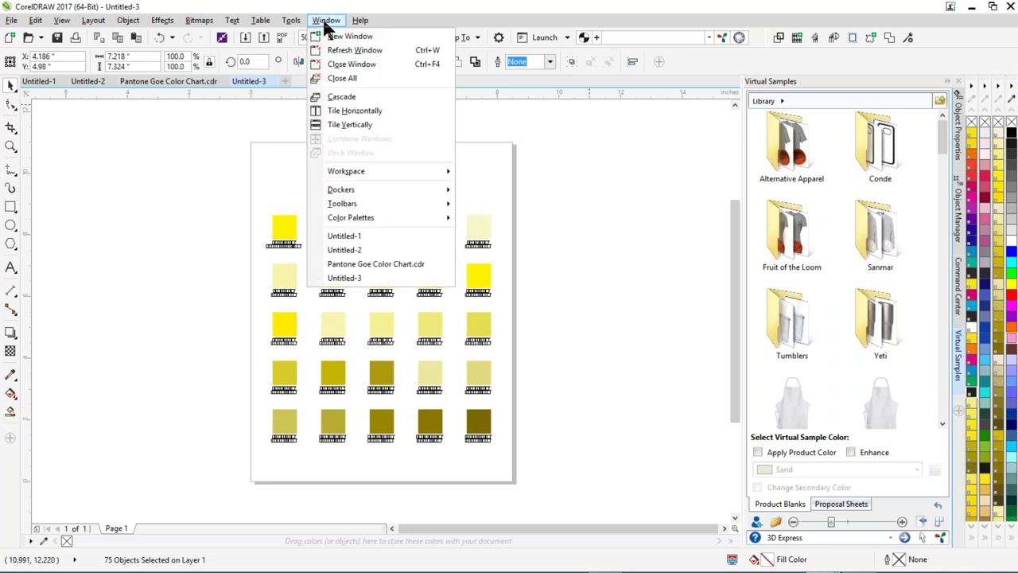
mouse_move(361, 218)
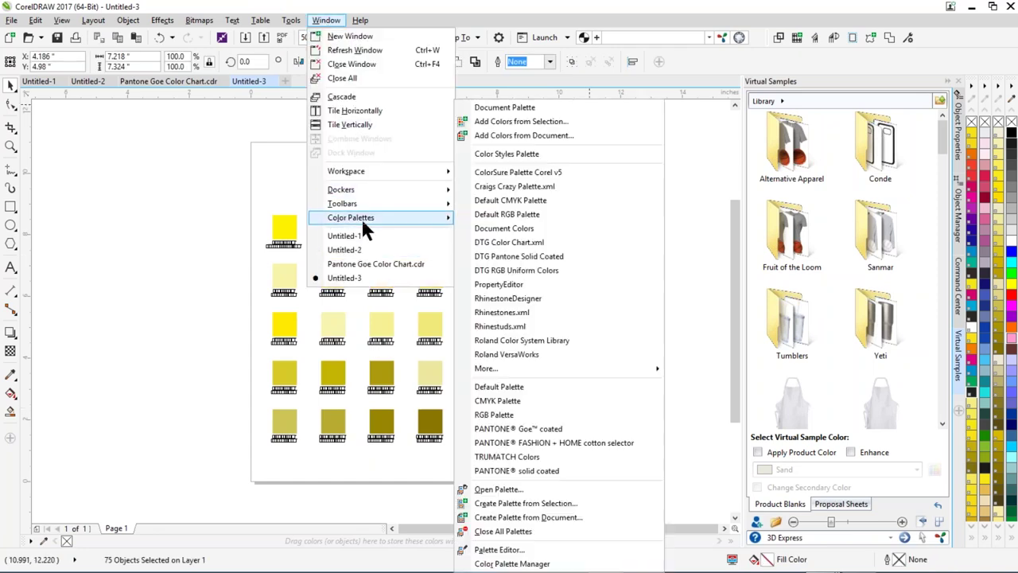
left_click(568, 505)
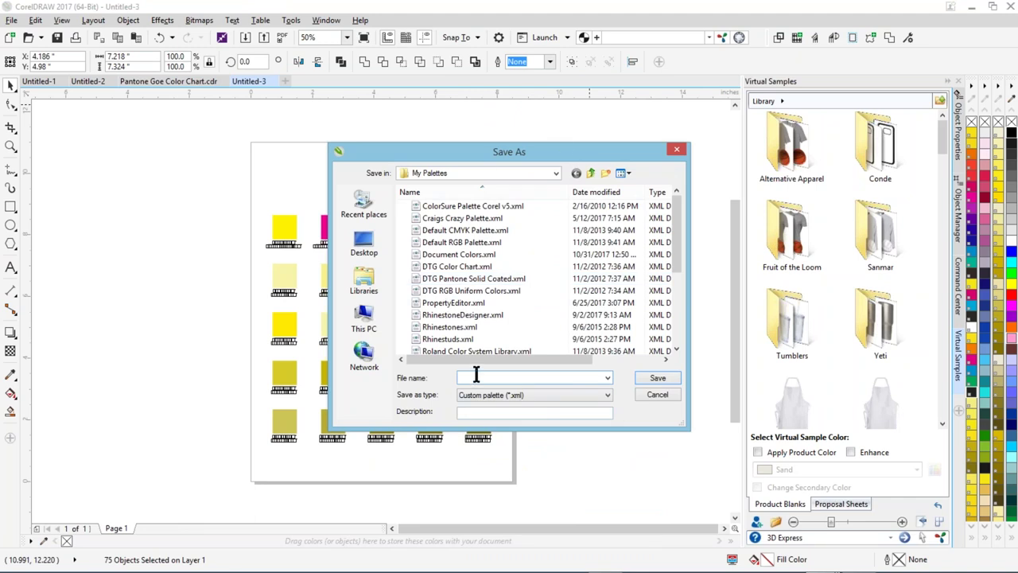
left_click(481, 219)
key("Tab")
left_click(534, 377)
type("2")
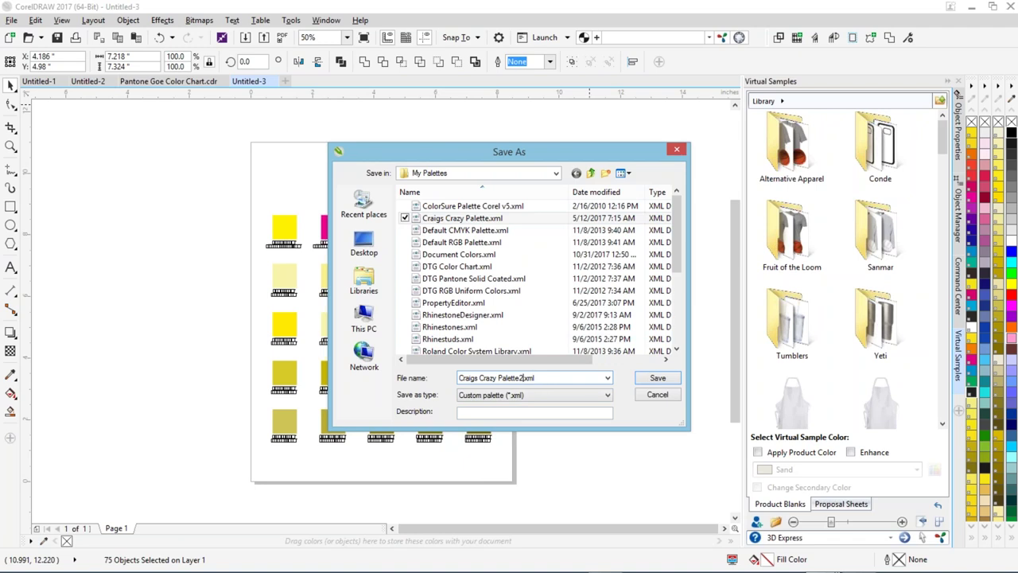
left_click(657, 378)
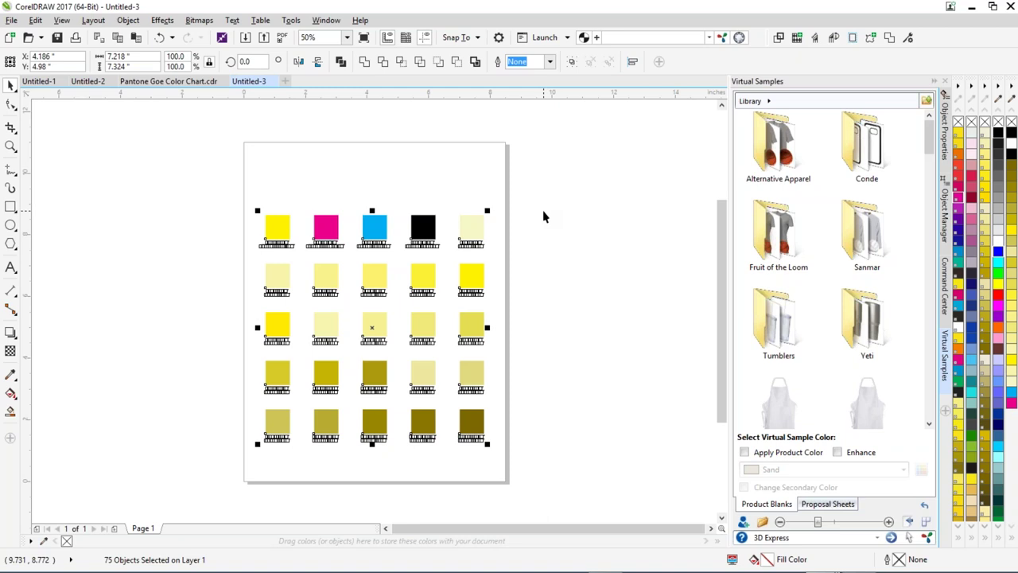
- Open DTG Color Chart.cdr from the Command Center's color charts to view it, and close it again
left_click(946, 310)
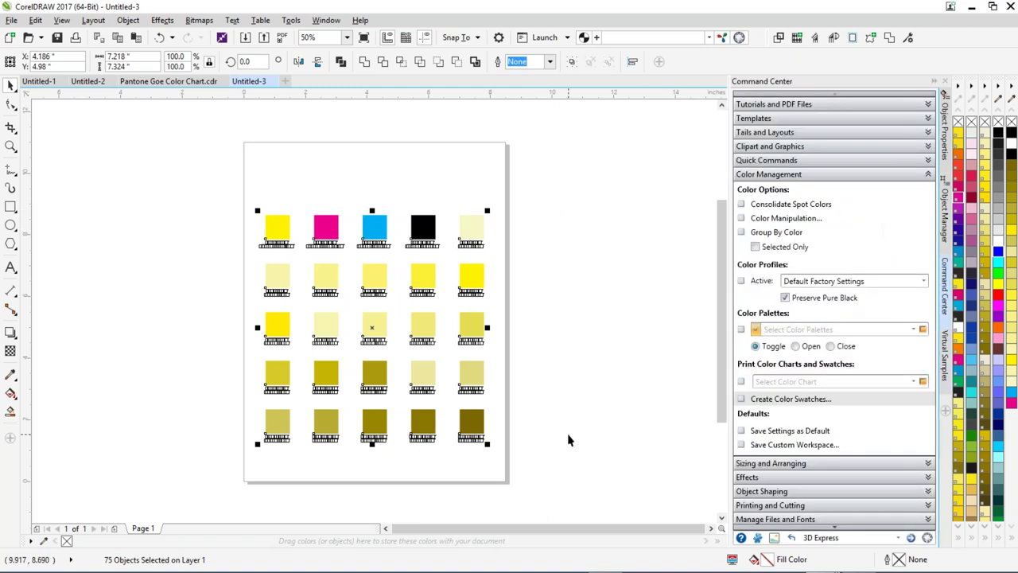
left_click(912, 380)
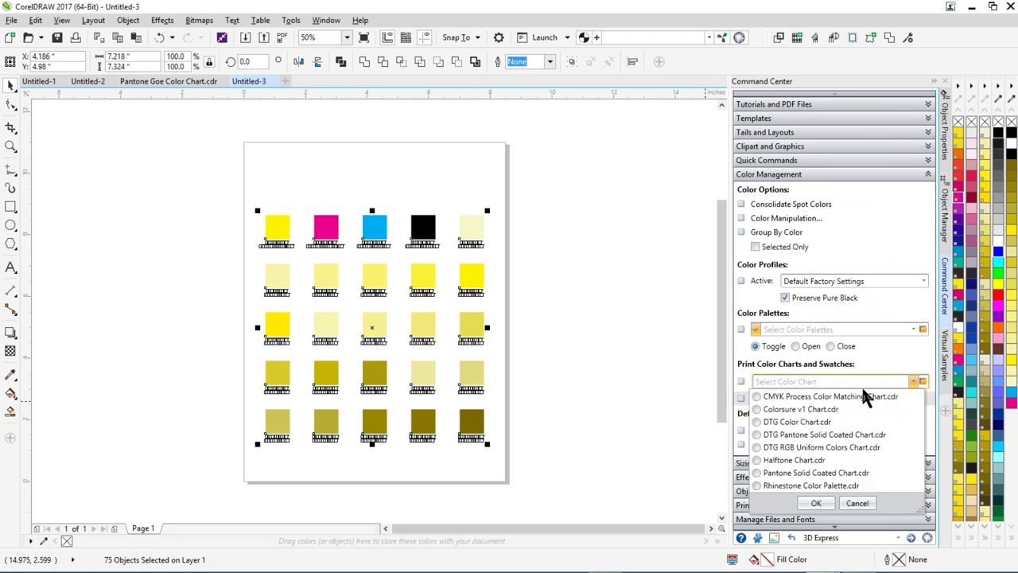
left_click(800, 425)
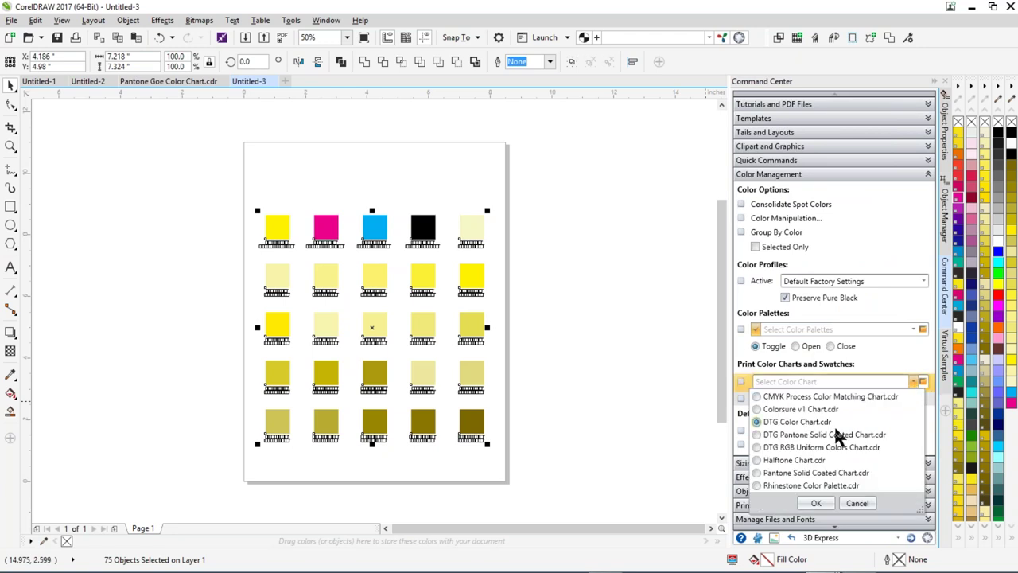
left_click(816, 502)
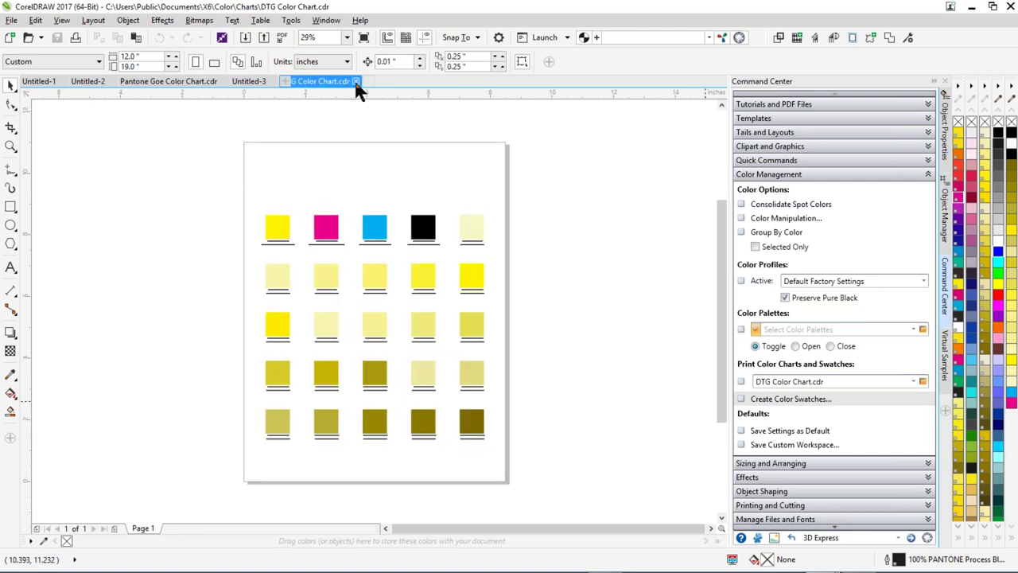
left_click(356, 82)
- Close Untitled-3 without saving and the Pantone Goe Color Chart document, along with the extra color palettes beside the workspace
left_click(273, 82)
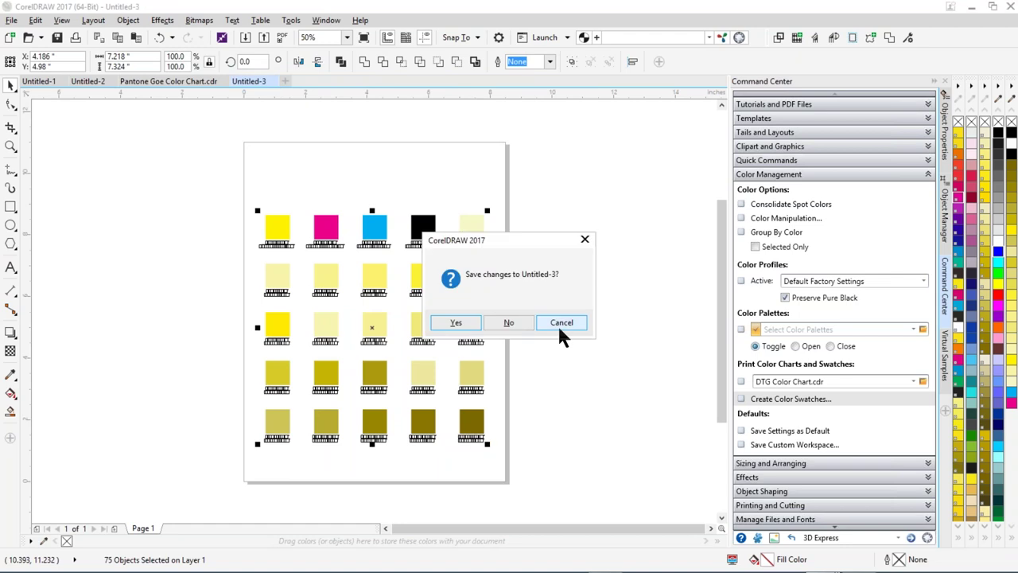
left_click(509, 322)
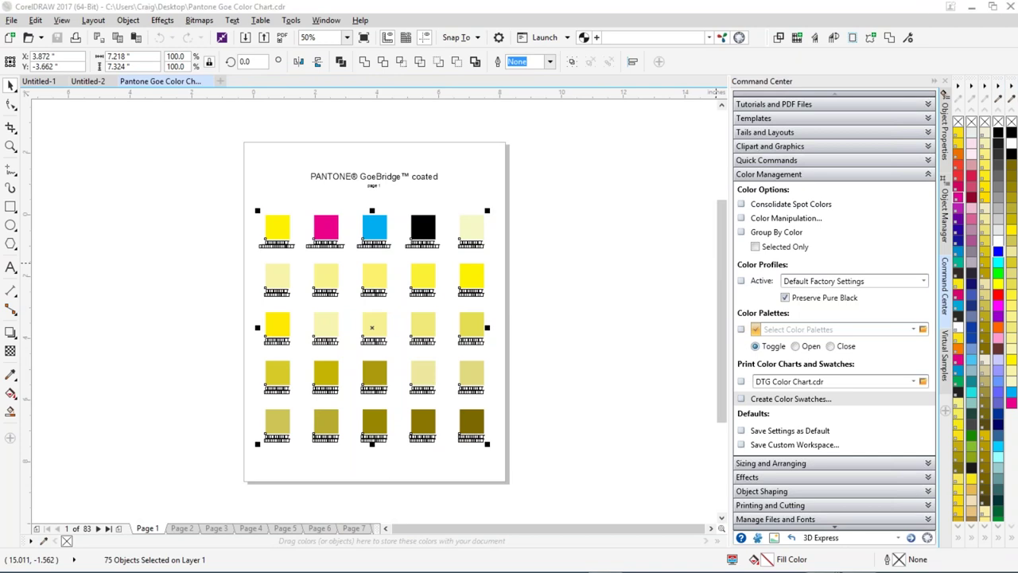
left_click(949, 87)
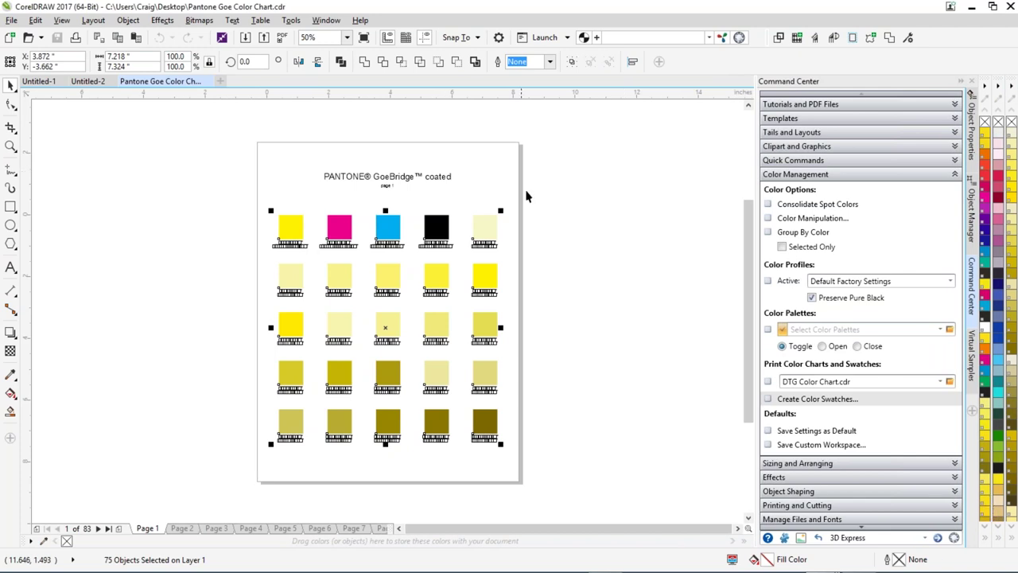
left_click(207, 82)
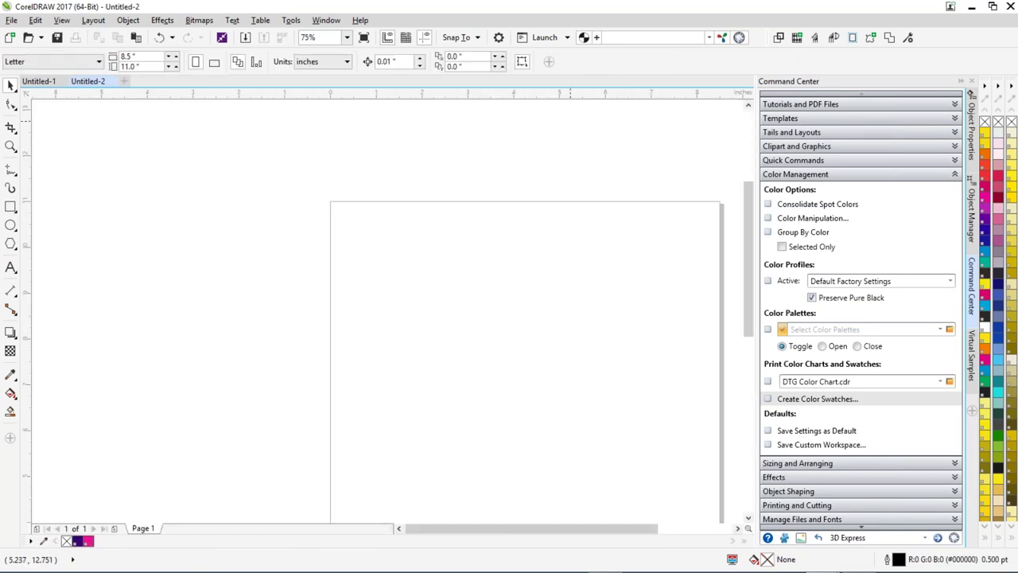
- Look through the Command Center's template options, including the page background's color palette choices and its list of background colors
left_click(955, 119)
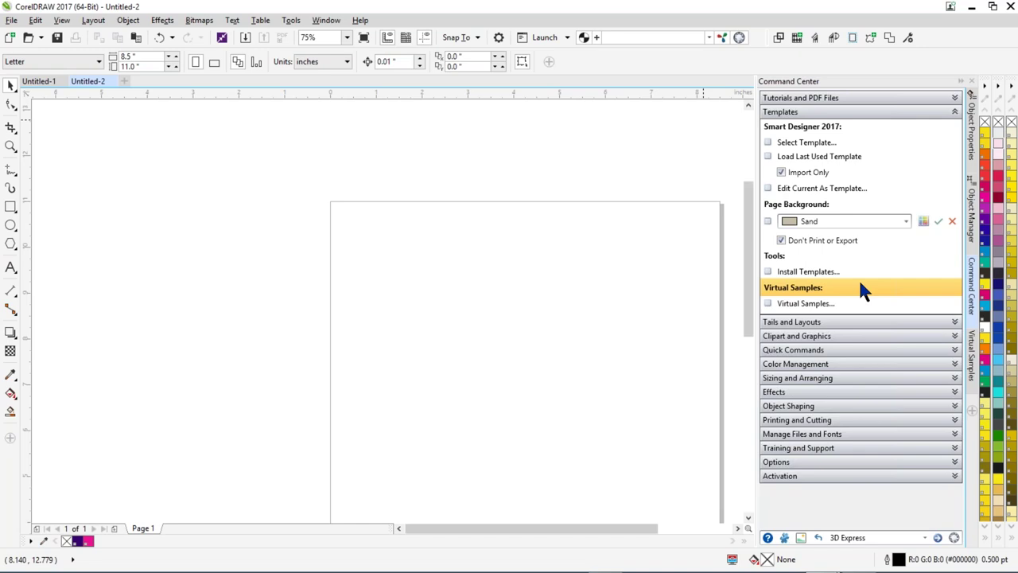
left_click(925, 221)
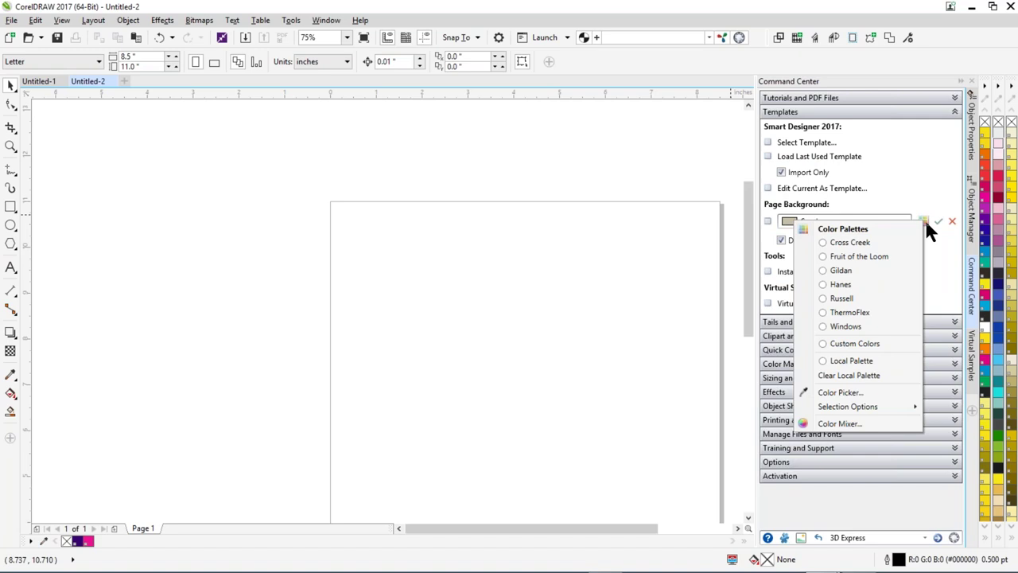
left_click(825, 271)
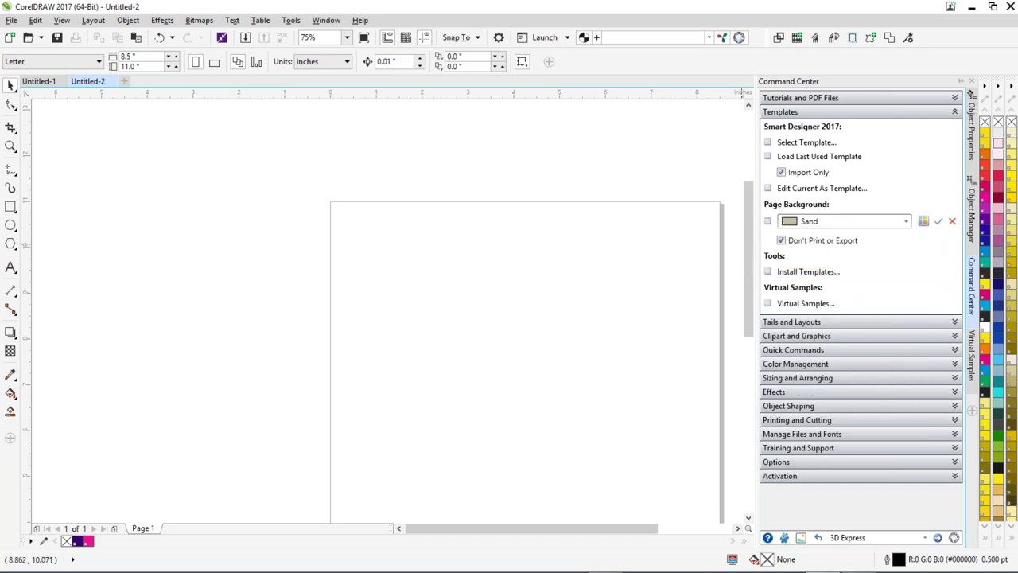
left_click(905, 221)
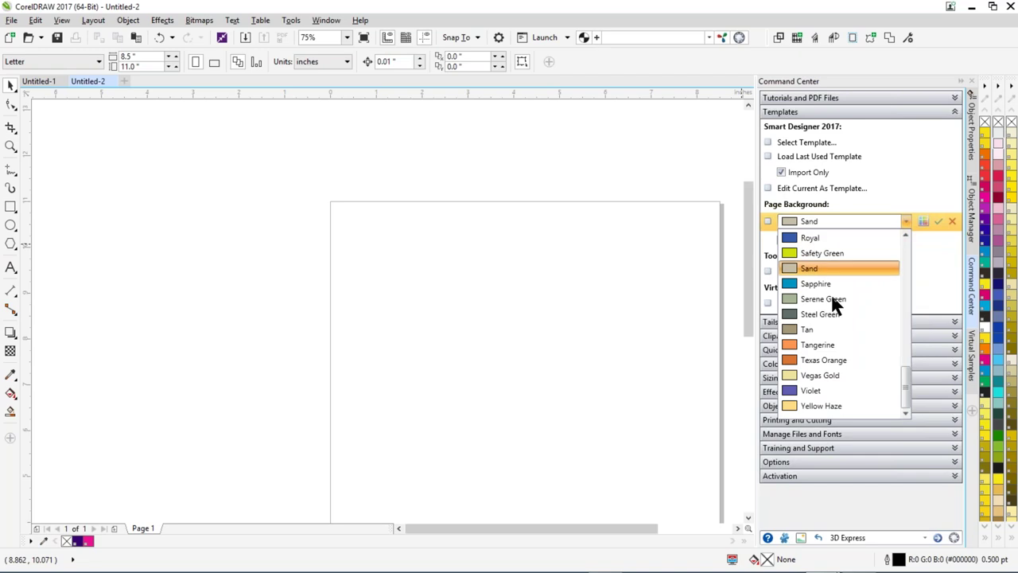
left_click(912, 189)
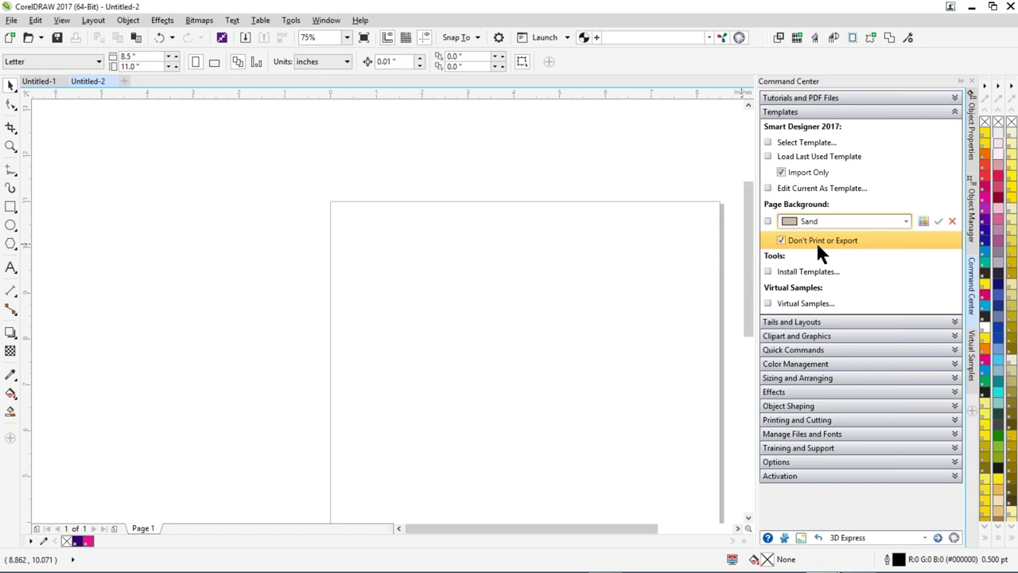
- Open the Smart Designer template library and view the Business designs of Campus Apparel May 2017
left_click(794, 146)
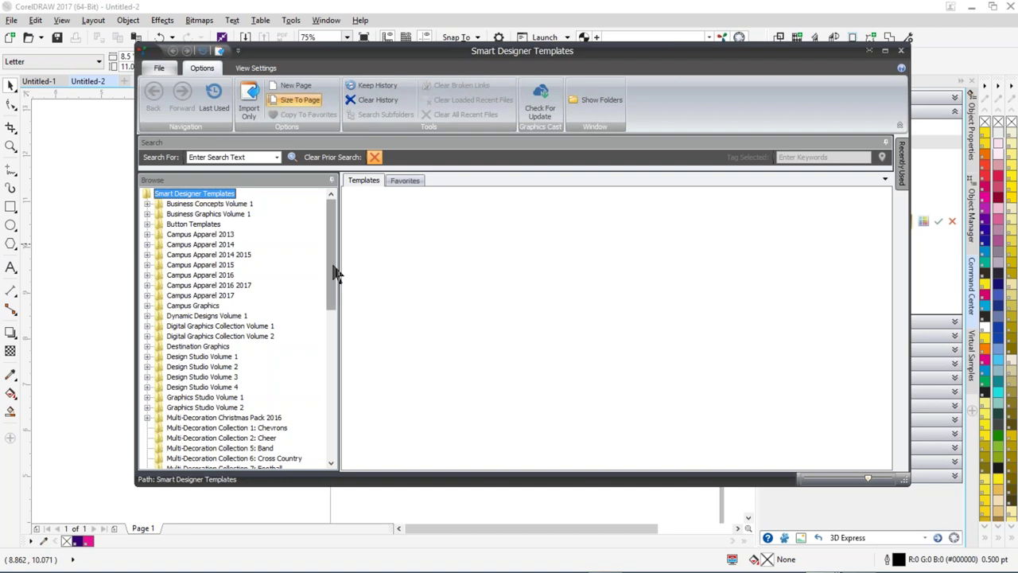
left_click(148, 295)
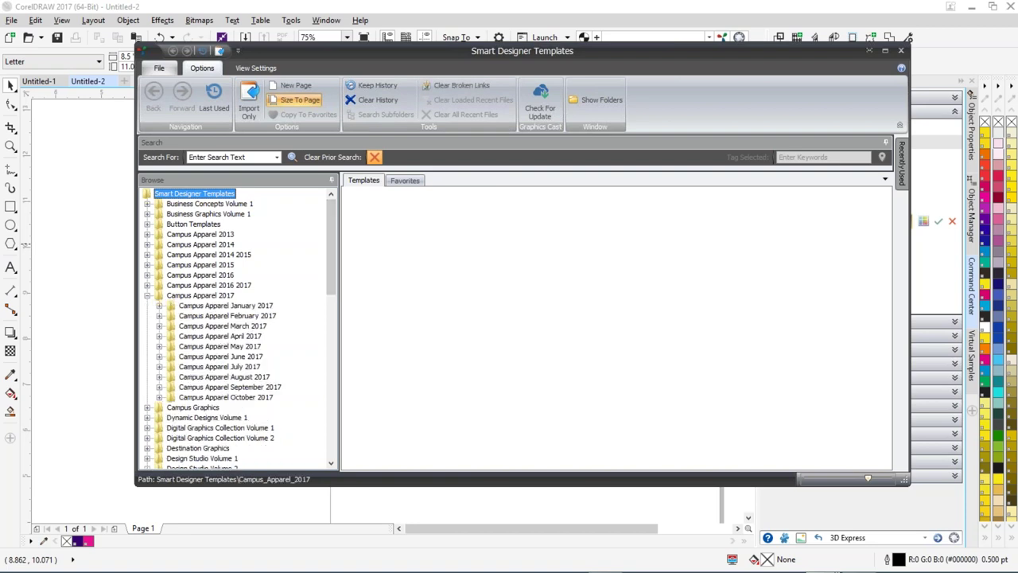
left_click(160, 357)
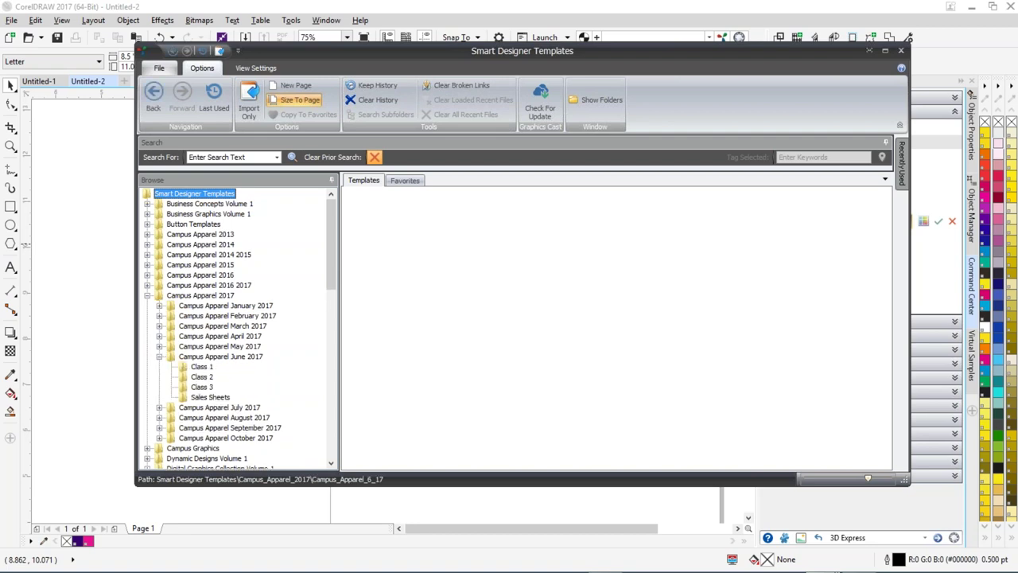
left_click(160, 346)
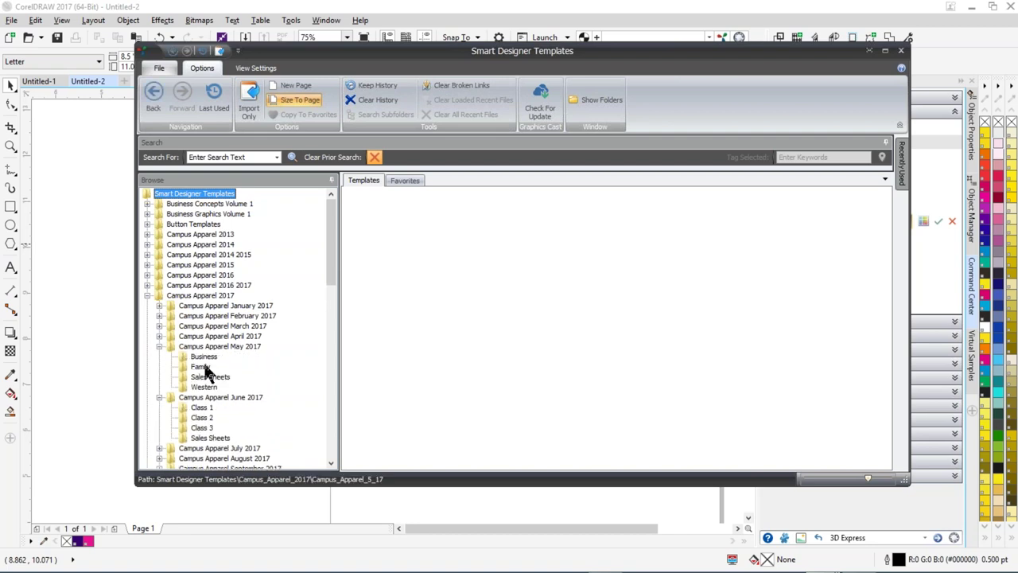
left_click(208, 358)
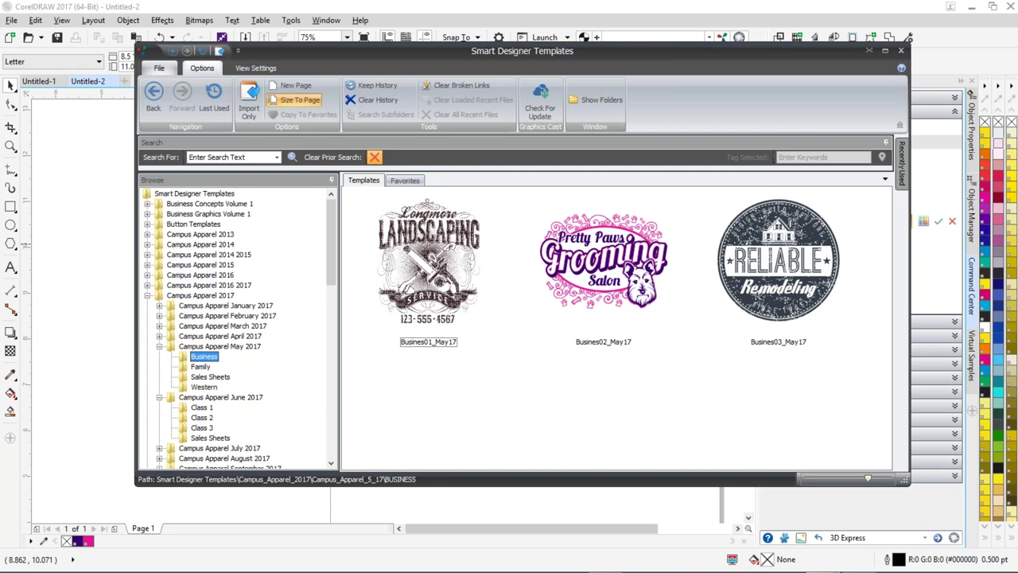
- Browse the Black and White mascot templates in Digital Graphics Collection Volume 2
left_click_drag(332, 273, 331, 332)
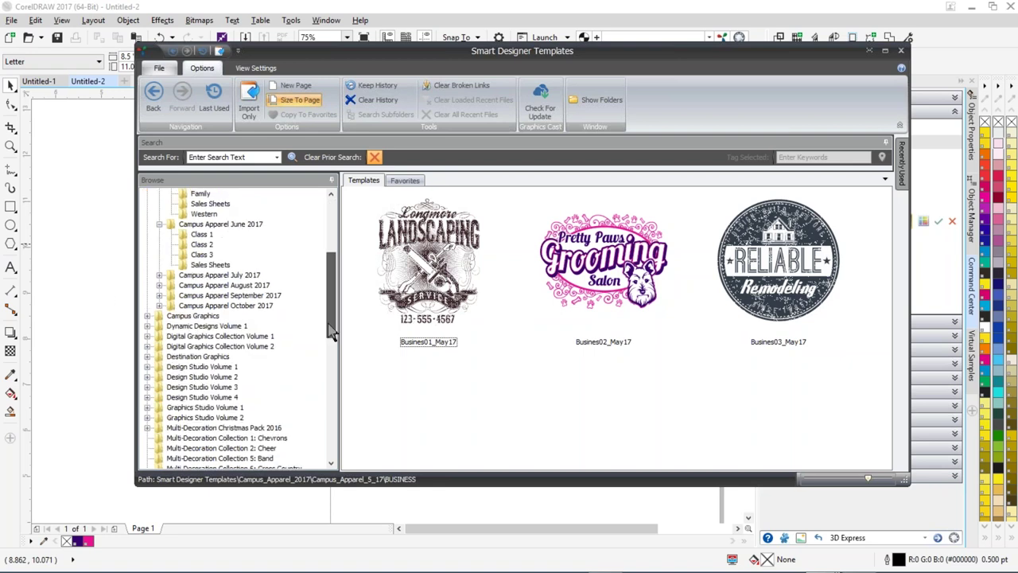
left_click(147, 346)
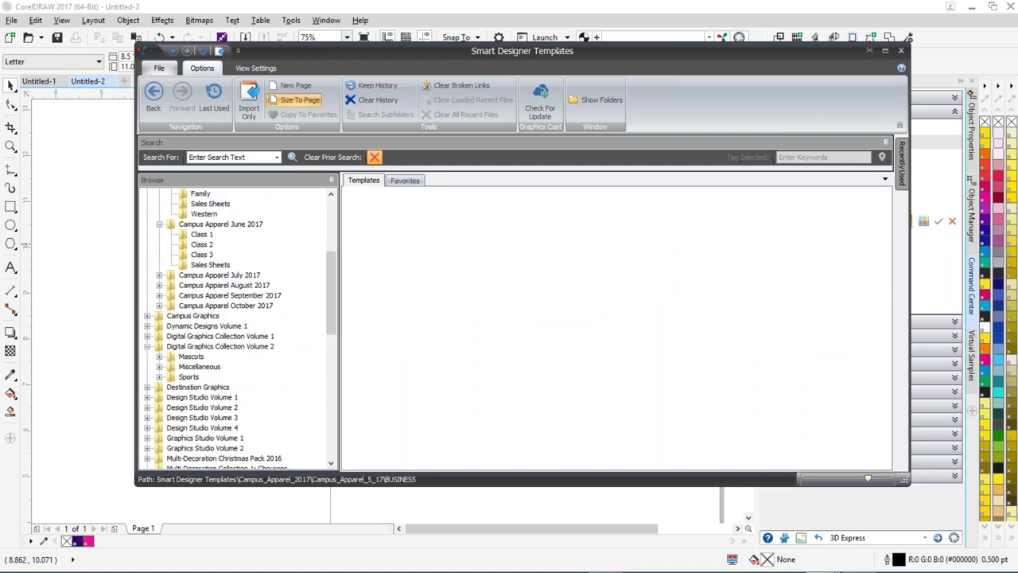
left_click(198, 254)
left_click(200, 265)
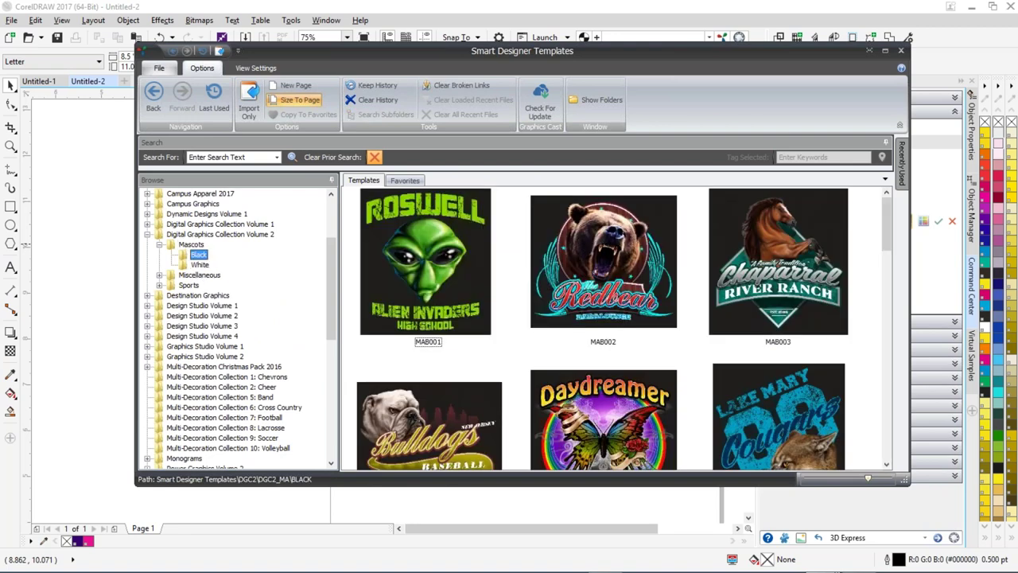
left_click_drag(891, 225, 875, 390)
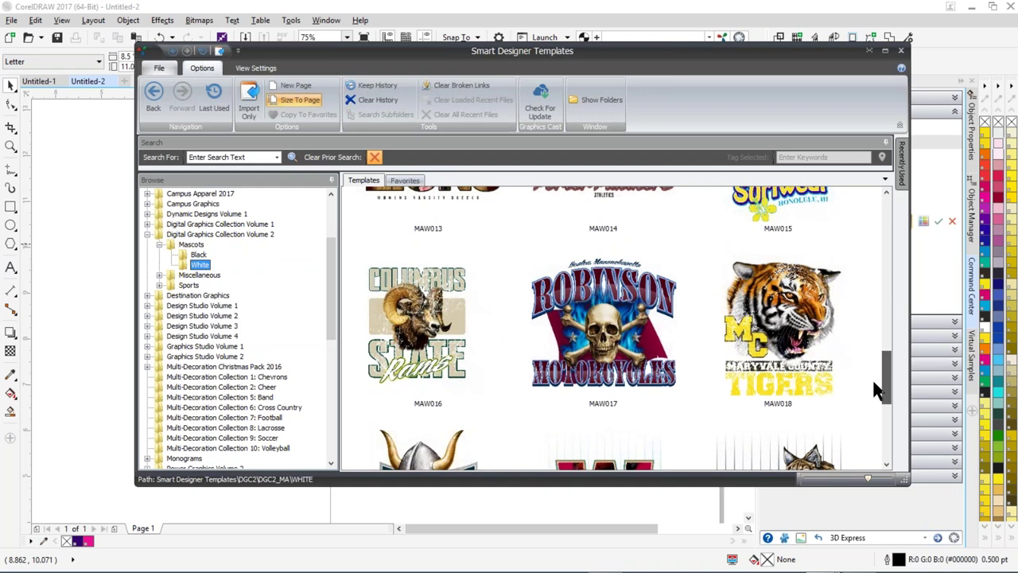
left_click_drag(875, 390, 882, 420)
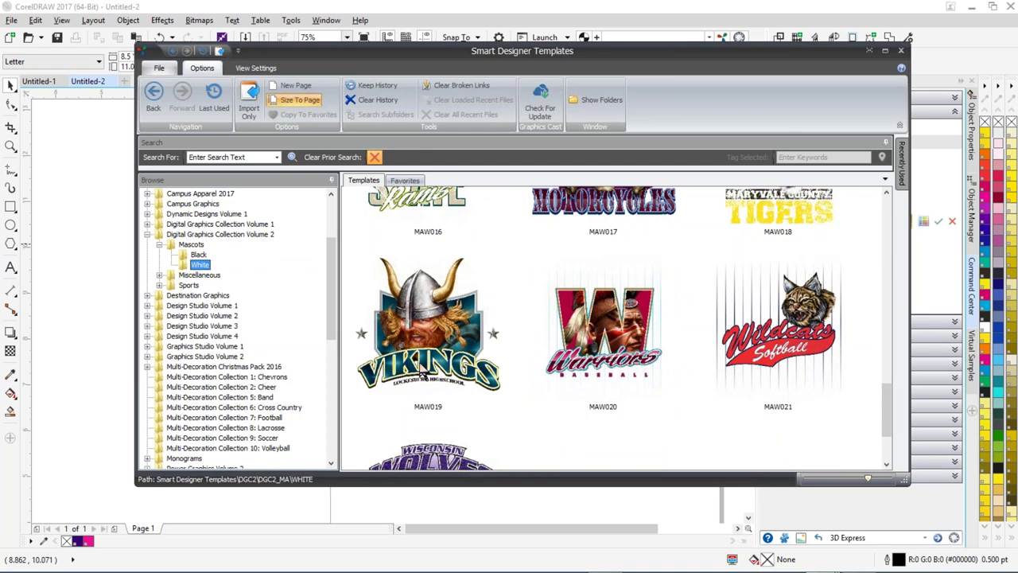
- View the Vines Bold and Diamond Black Bold templates among the two-color monograms of Smart Monograms 2, and collapse that category again
left_click_drag(332, 291, 335, 341)
left_click(148, 336)
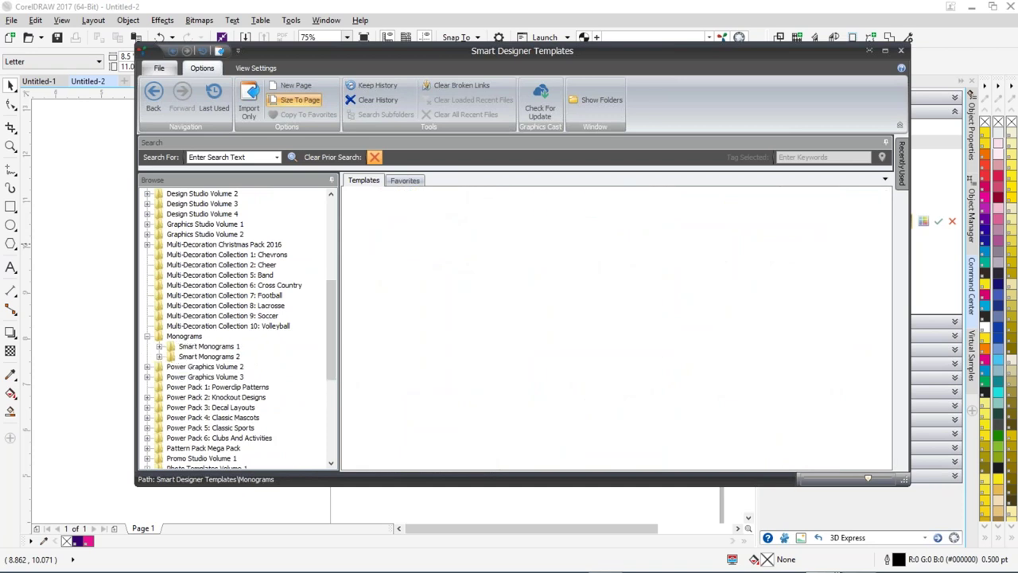
left_click(159, 357)
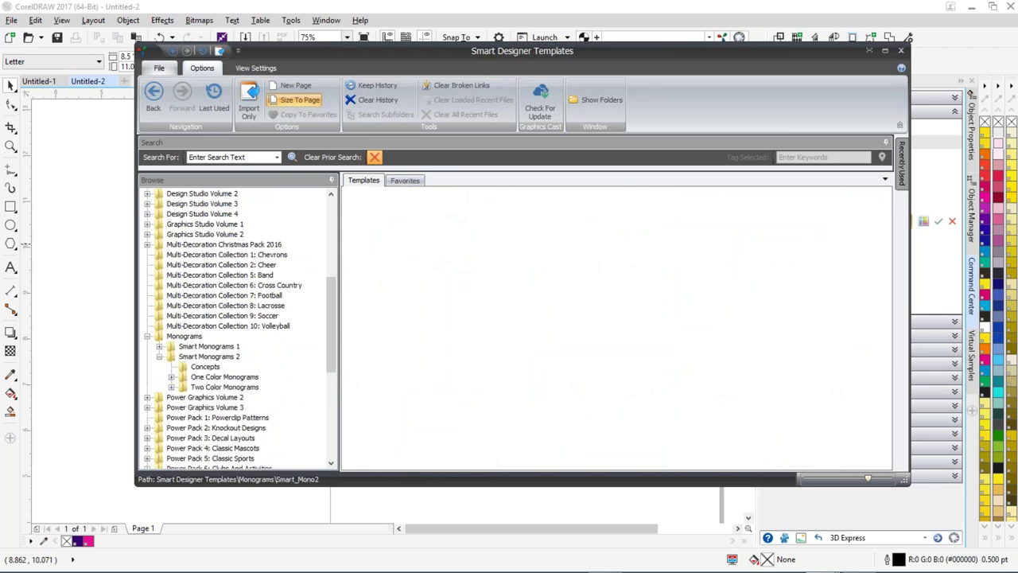
left_click(171, 387)
scroll(329, 351, "down", 2)
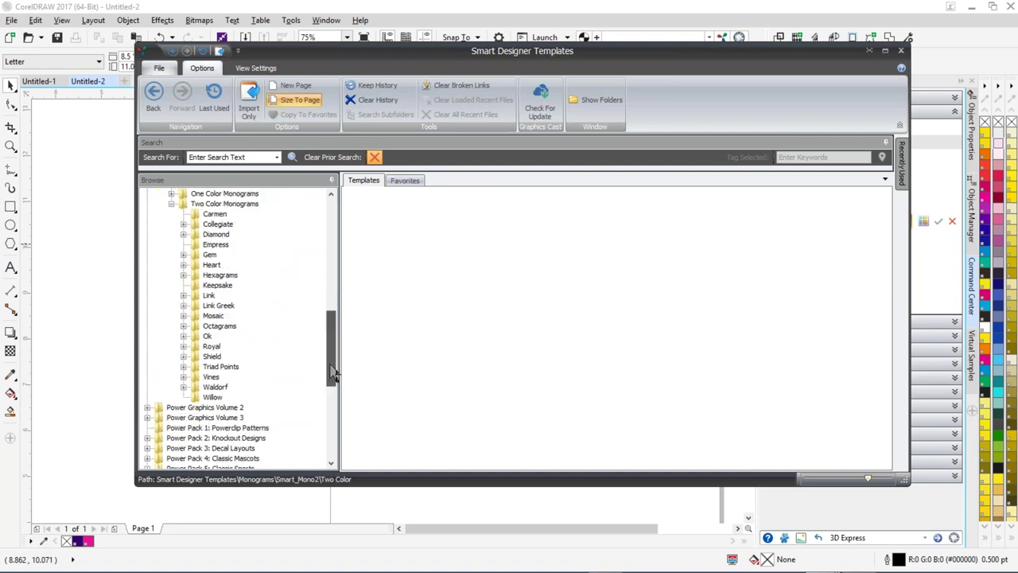
left_click(184, 377)
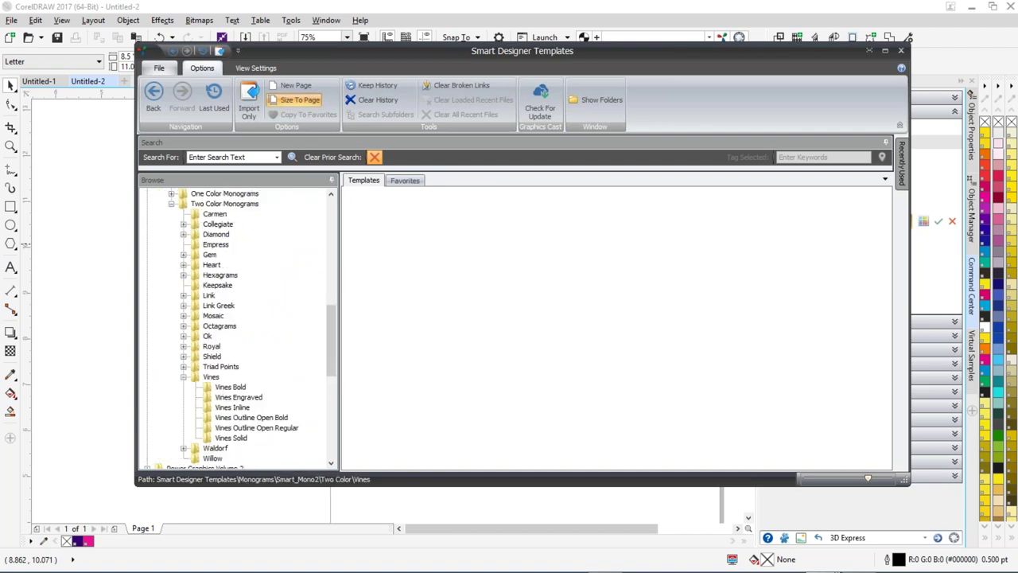
left_click(222, 388)
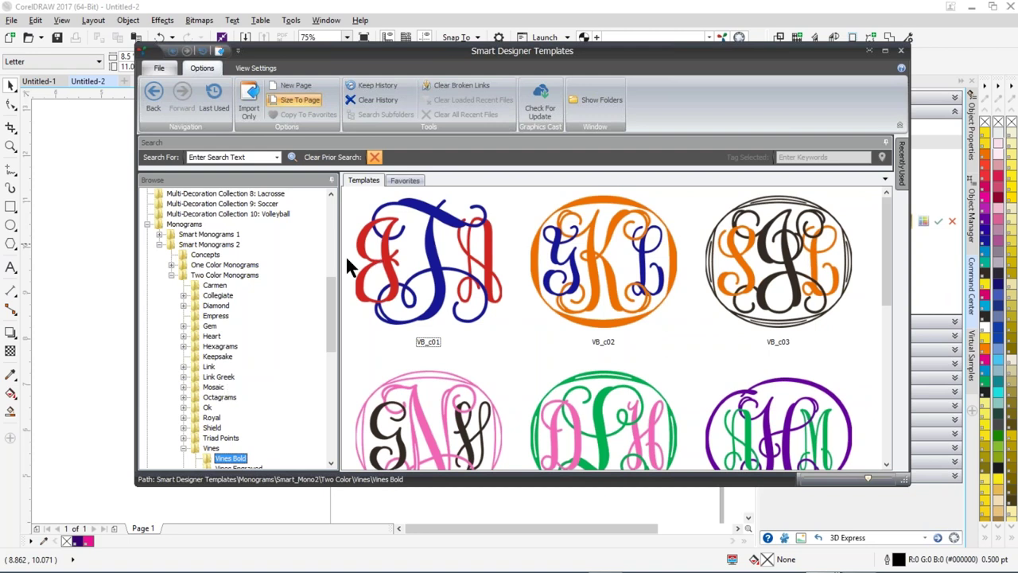
left_click(183, 305)
left_click(242, 316)
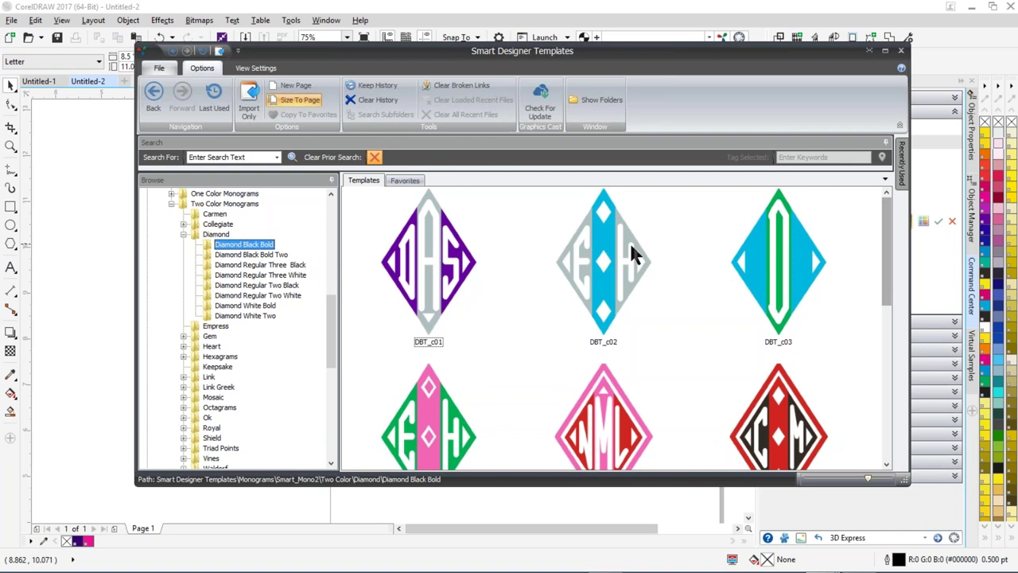
left_click(171, 204)
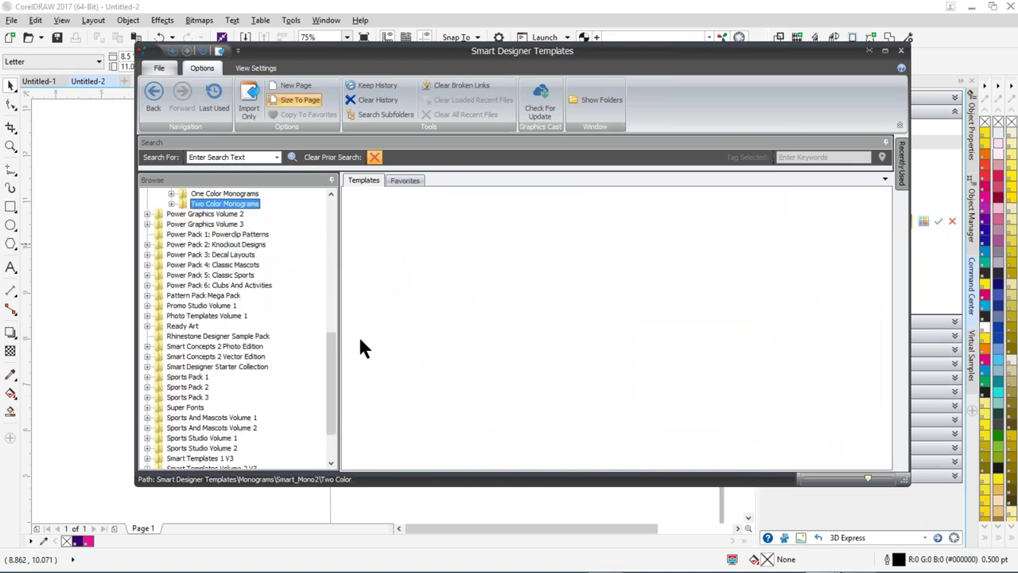
- Look through the templates in Power Pack 1: Powerclip Patterns
left_click_drag(336, 378, 337, 390)
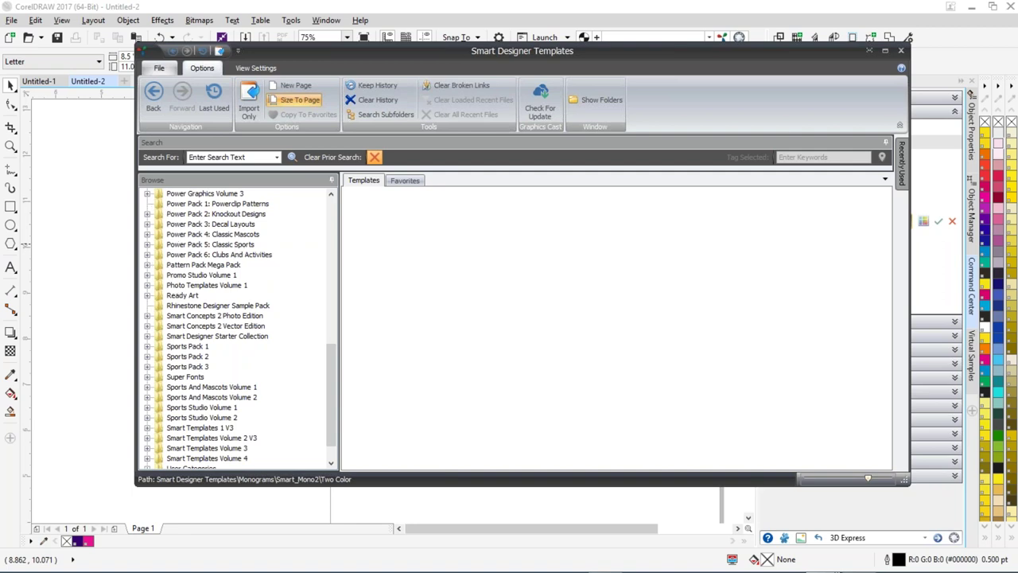
left_click(178, 205)
left_click(890, 233)
left_click_drag(890, 234, 891, 315)
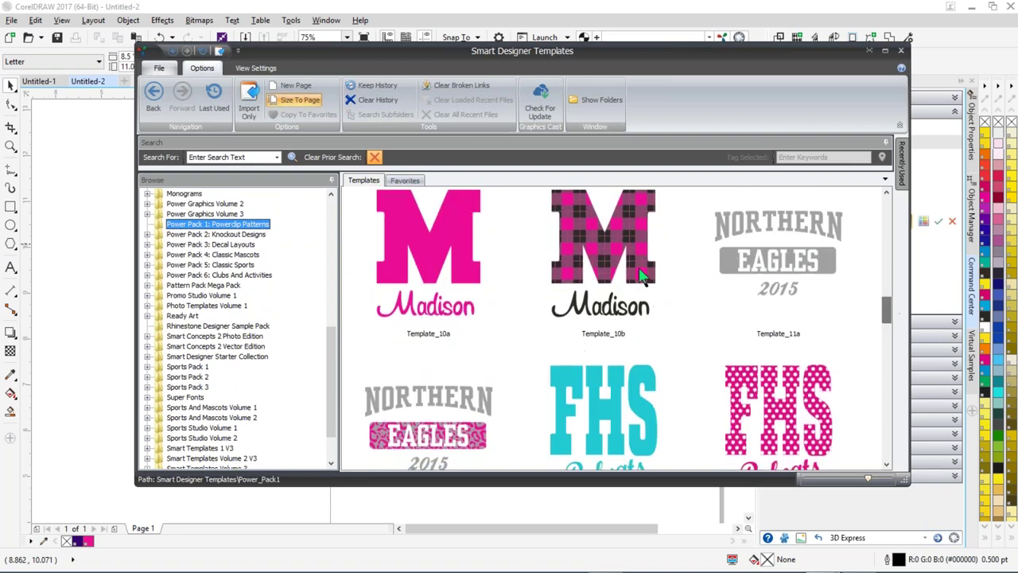
- Look through the Layouts templates in Power Pack 2: Knockout Designs
left_click(146, 234)
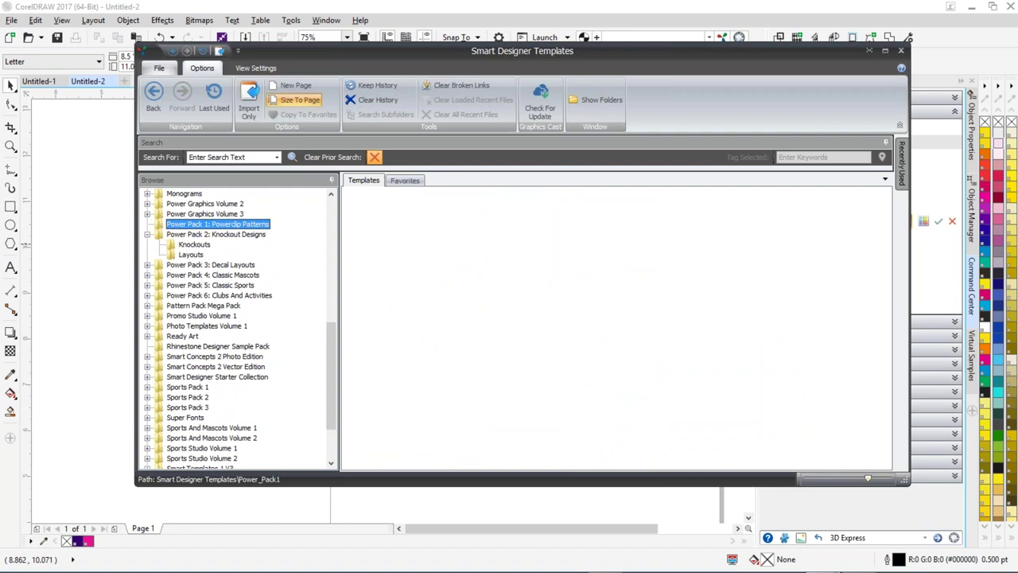
left_click(191, 254)
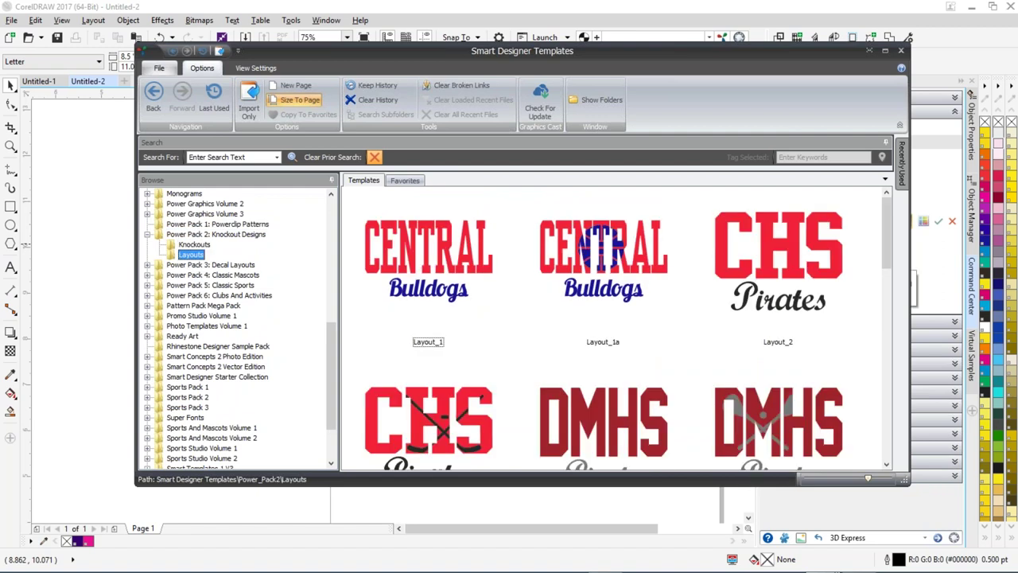
scroll(895, 239, "down", 3)
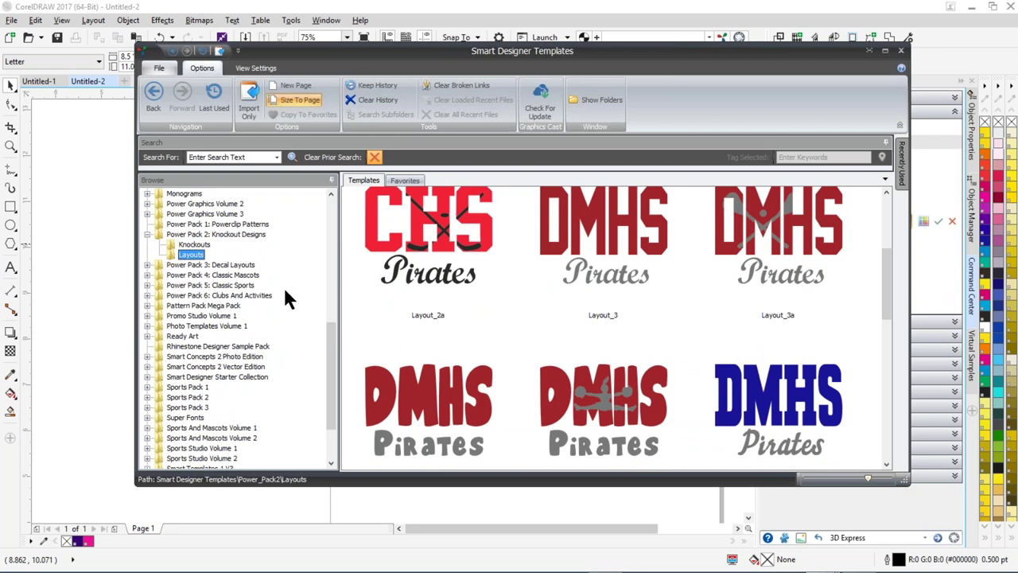
- View the templates in the Rhinestone Designer Sample Pack
scroll(332, 346, "up", 1)
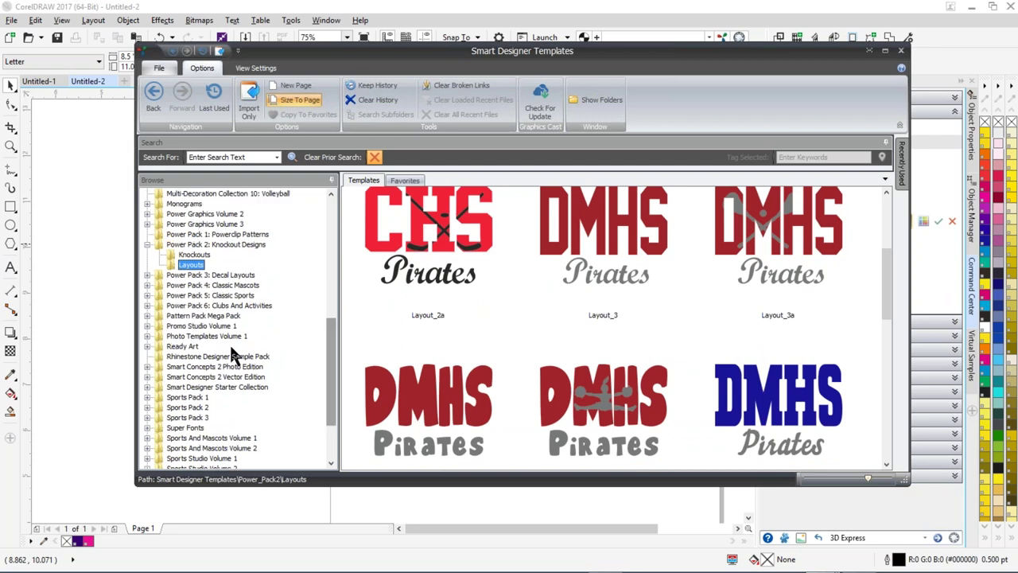
left_click(200, 357)
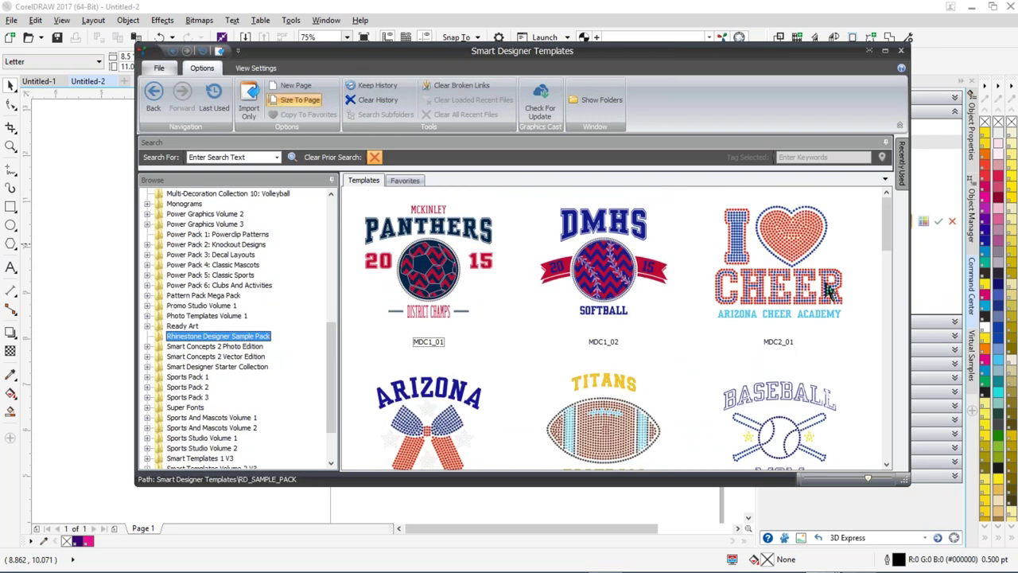
left_click_drag(891, 225, 882, 201)
- Load the Busines02_May17 grooming salon template from Campus Apparel May 2017's Business category onto the page and select all its objects
left_click_drag(332, 366, 336, 251)
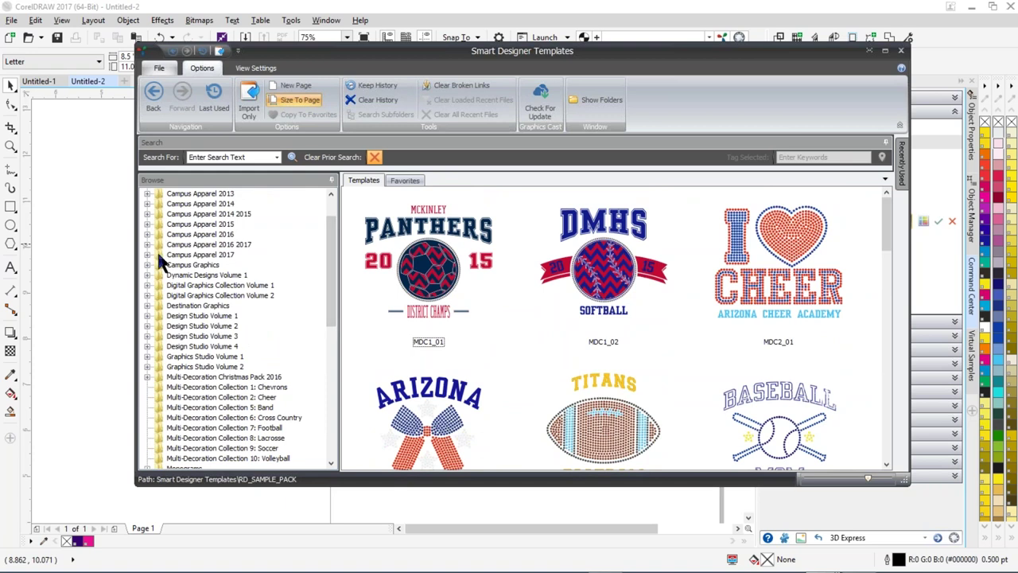
left_click(147, 254)
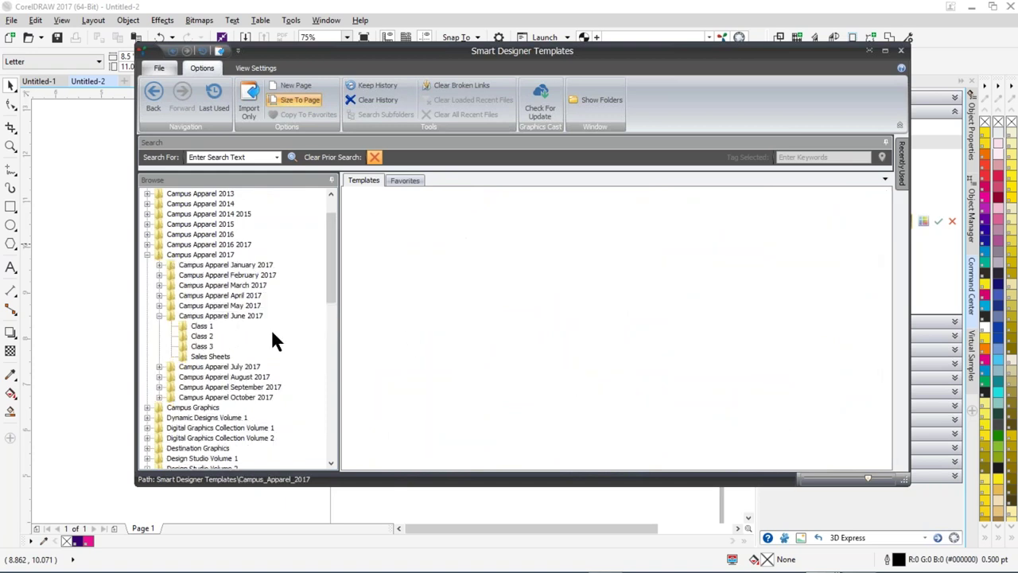
left_click(160, 305)
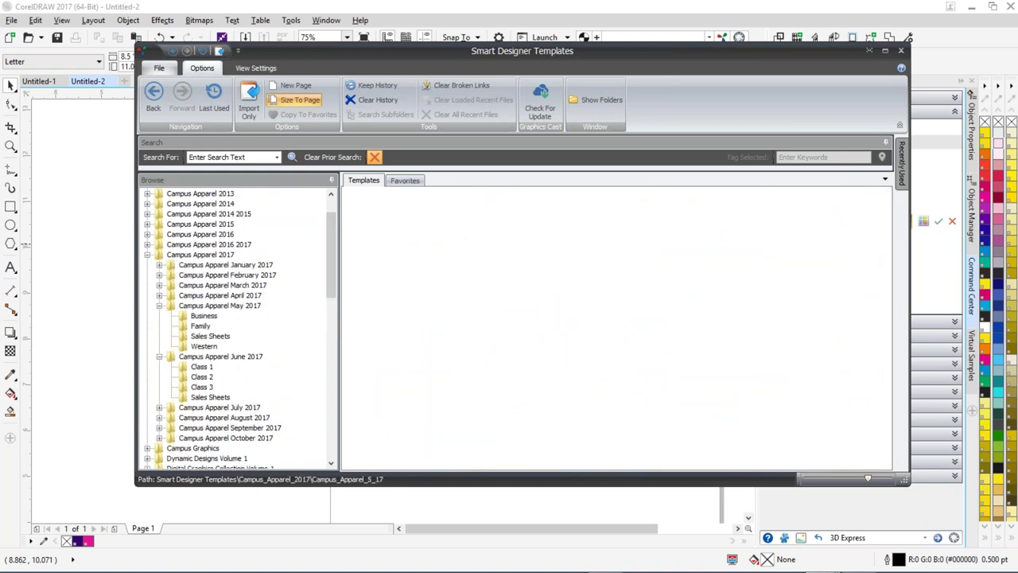
left_click(210, 318)
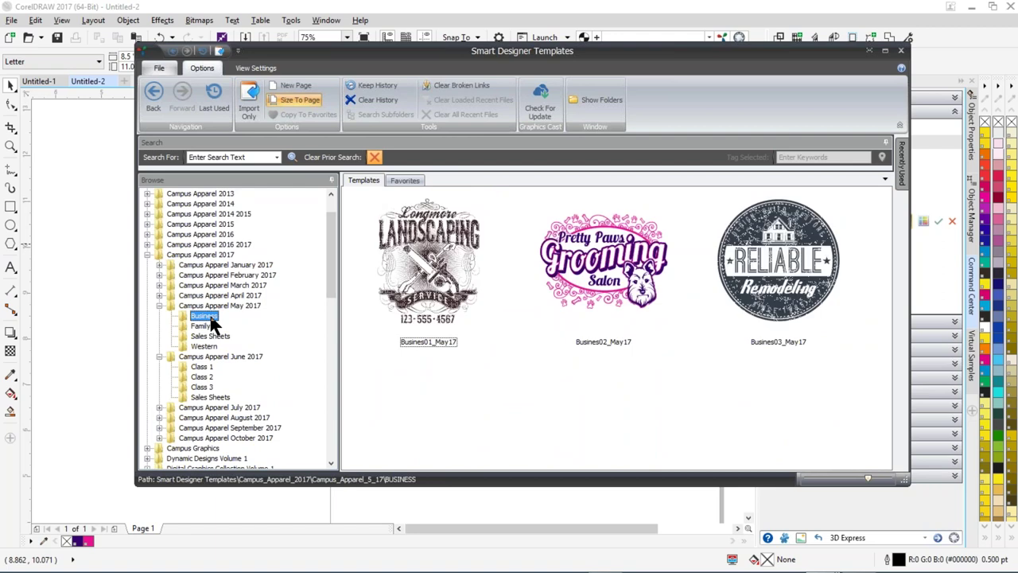
left_click(610, 276)
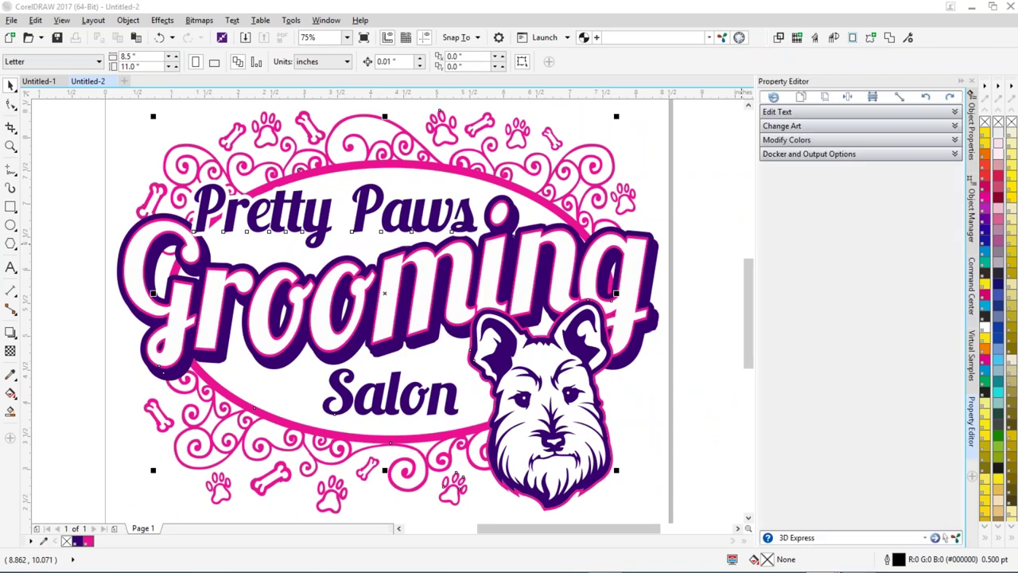
key("ctrl+a")
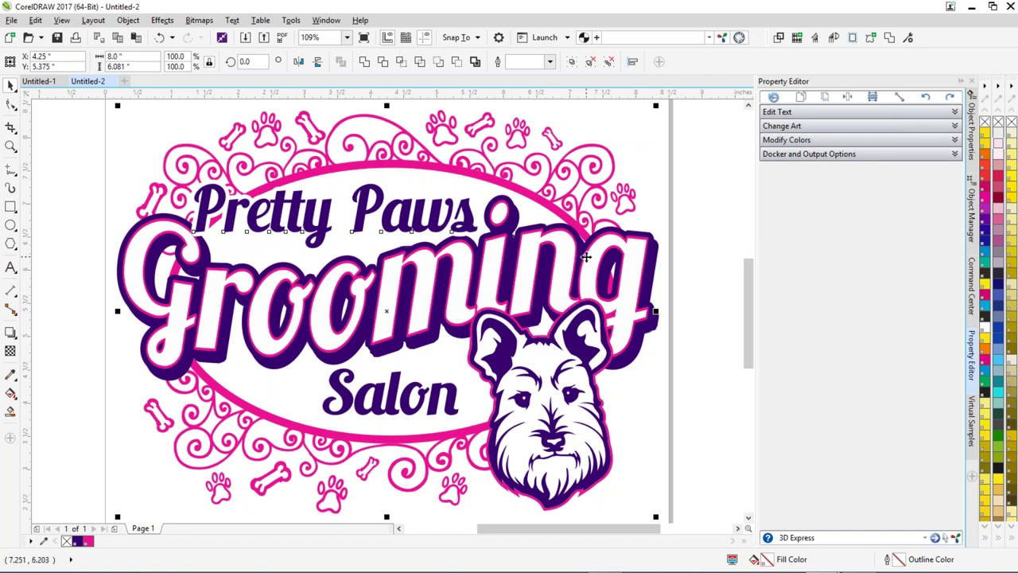
left_click(973, 213)
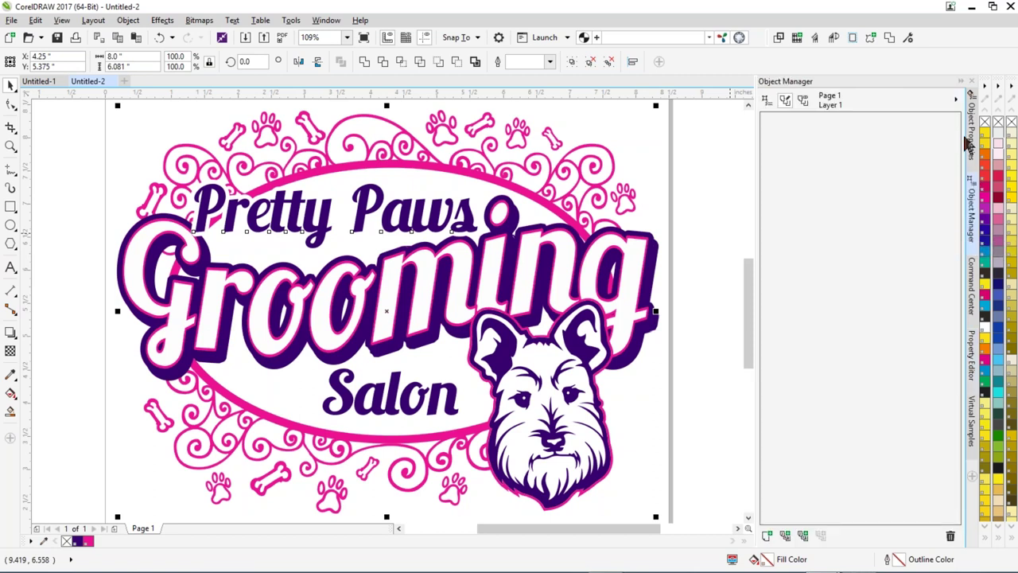
left_click(974, 296)
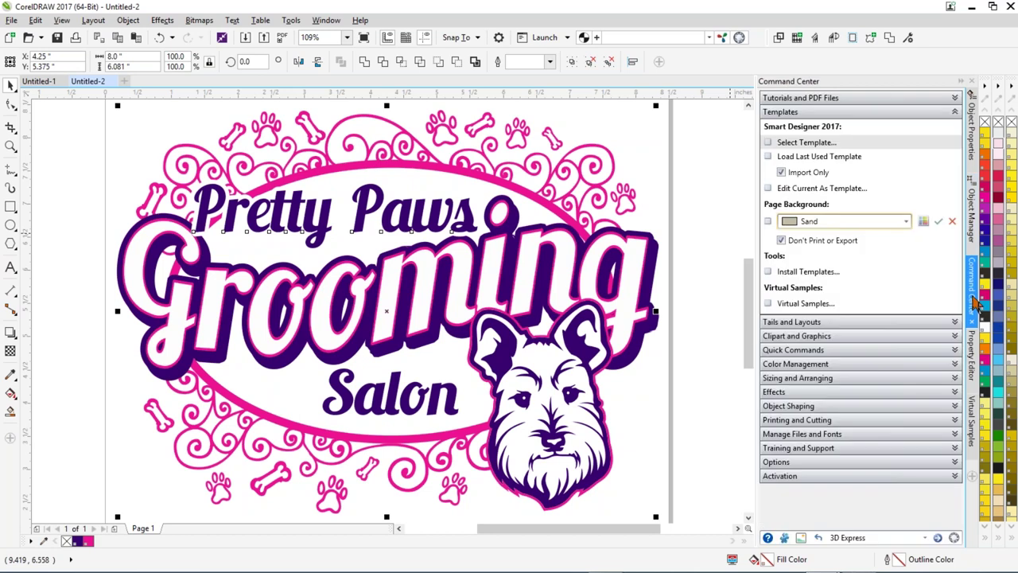
left_click(971, 354)
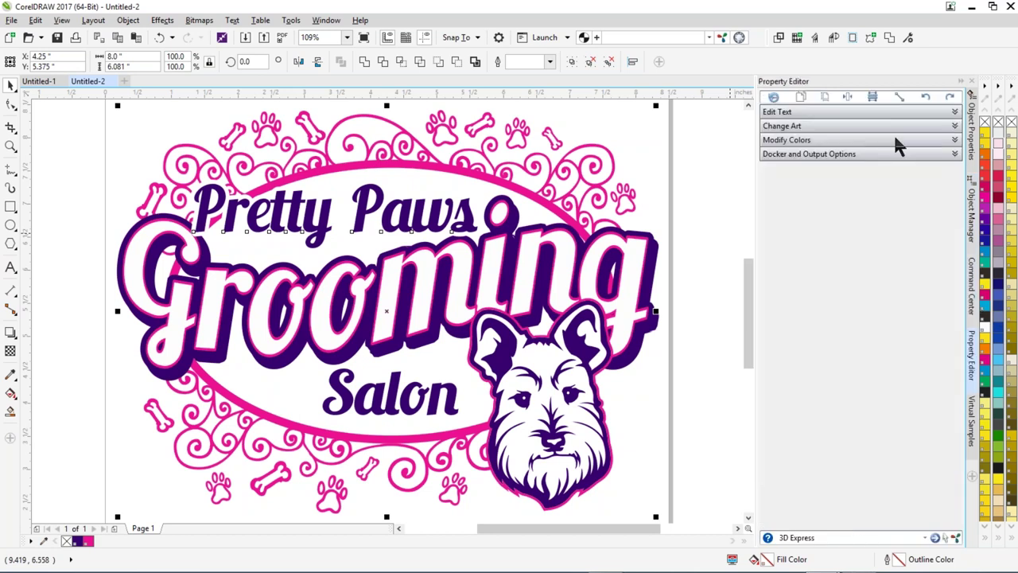
- Replace the template's Pretty Paws text with Belly Rub
left_click(955, 114)
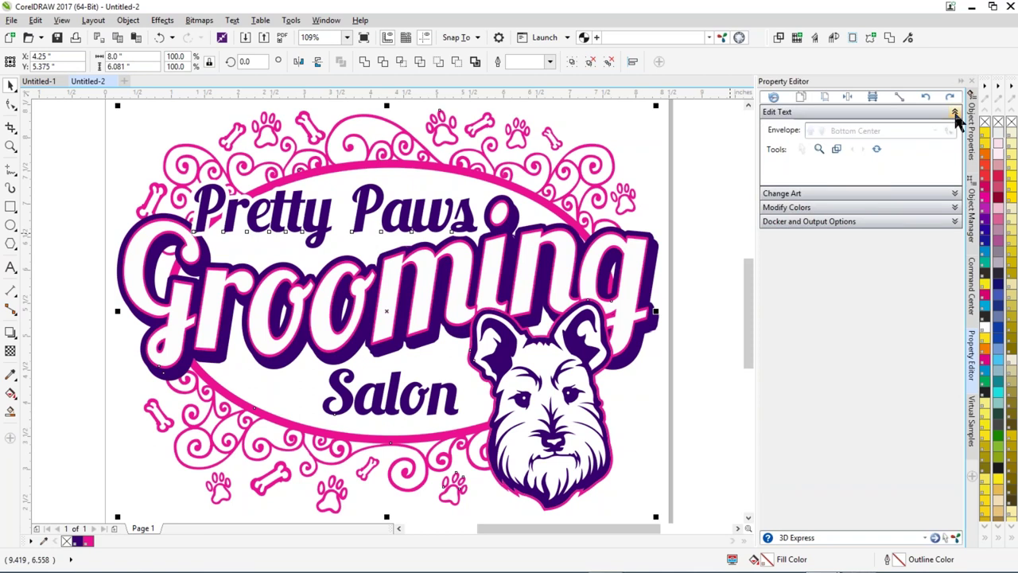
left_click(791, 158)
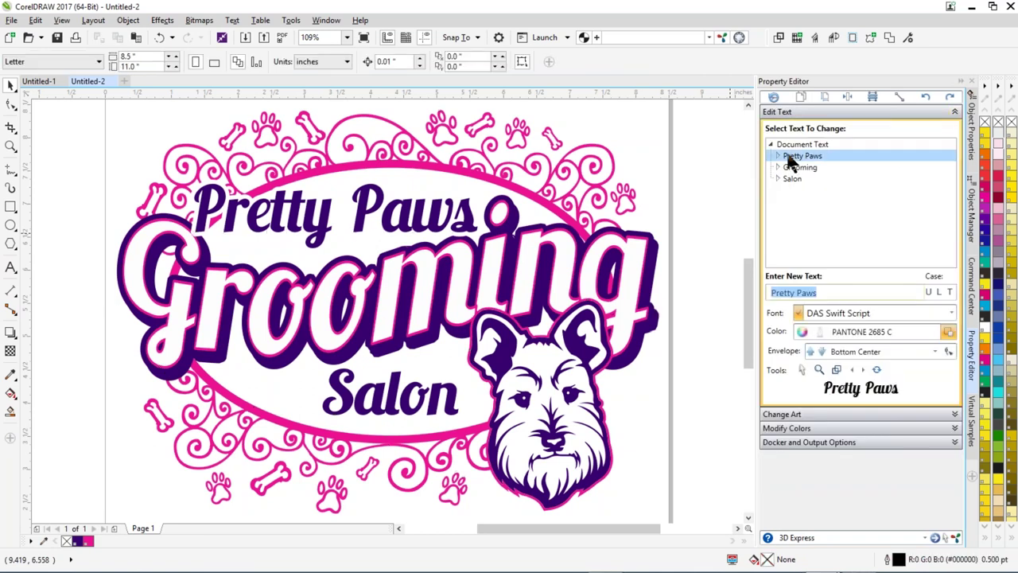
type("Bell")
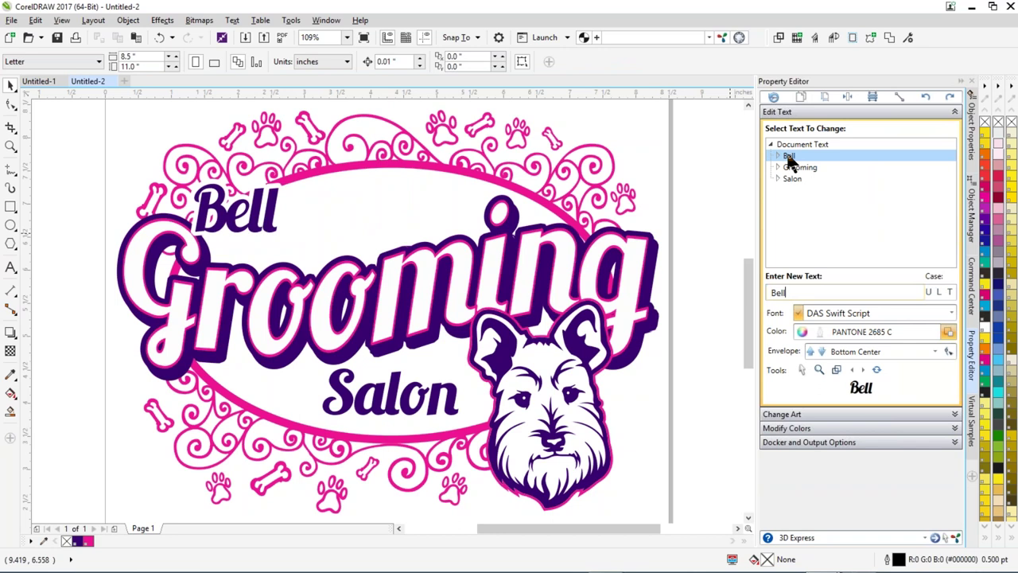
type("y")
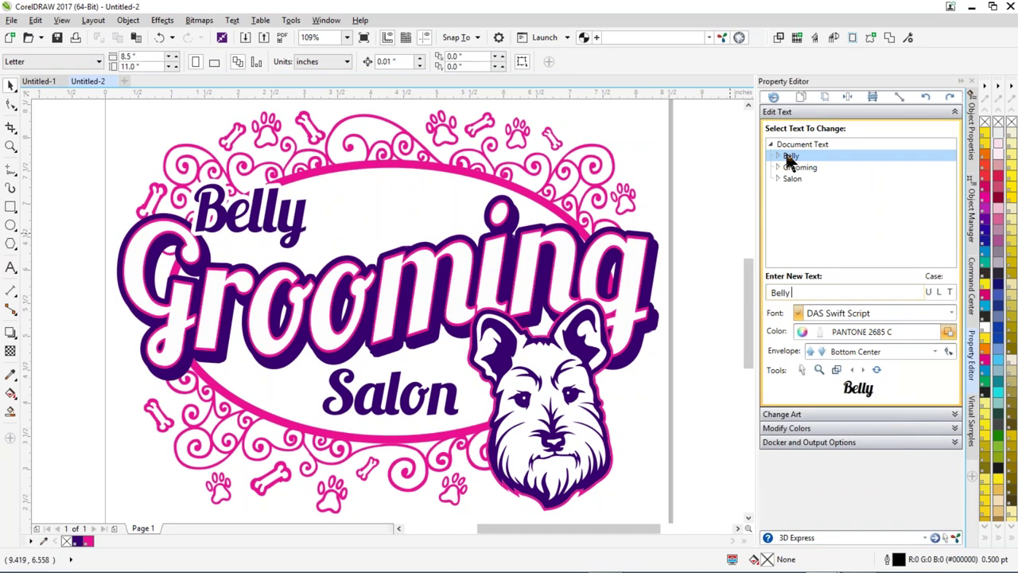
type(" Rub")
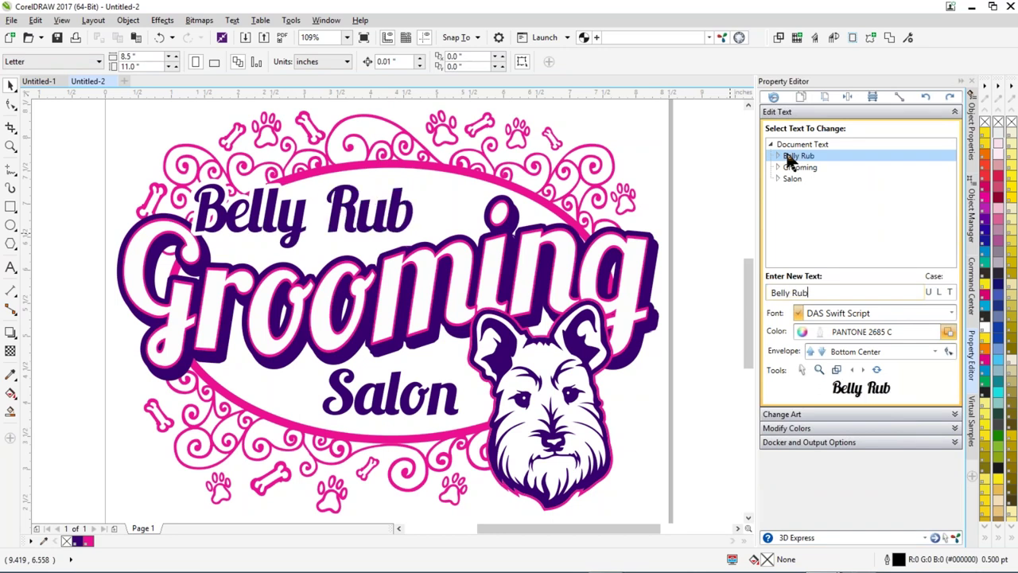
- Replace the template's Grooming text with Pet Spa
left_click(796, 168)
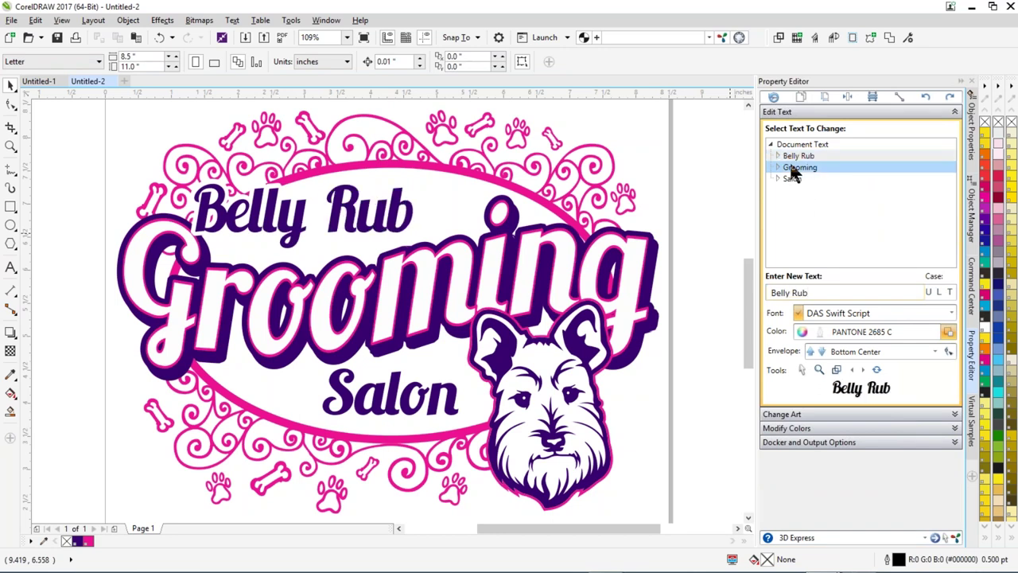
left_click(815, 289)
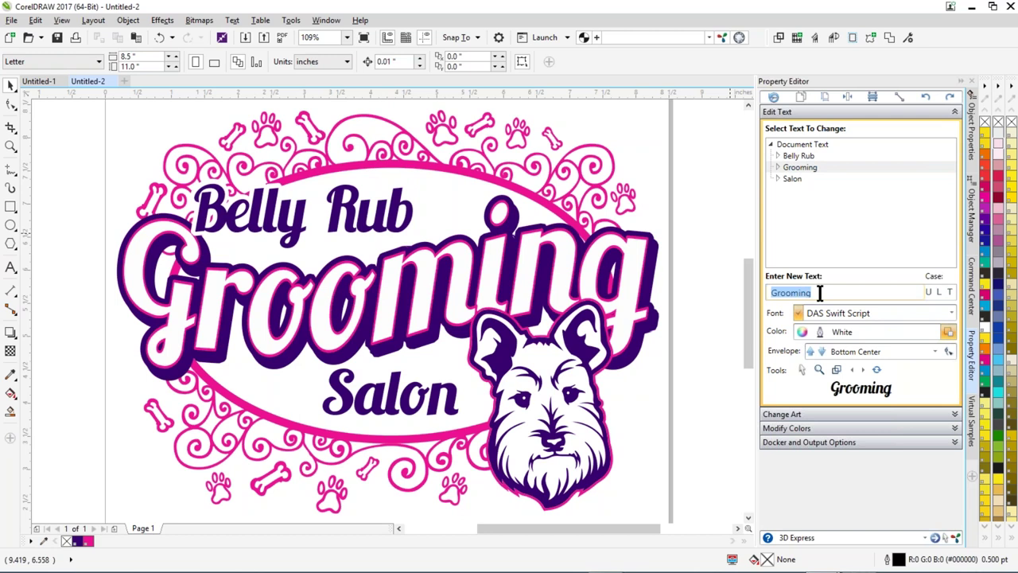
type("Pet ")
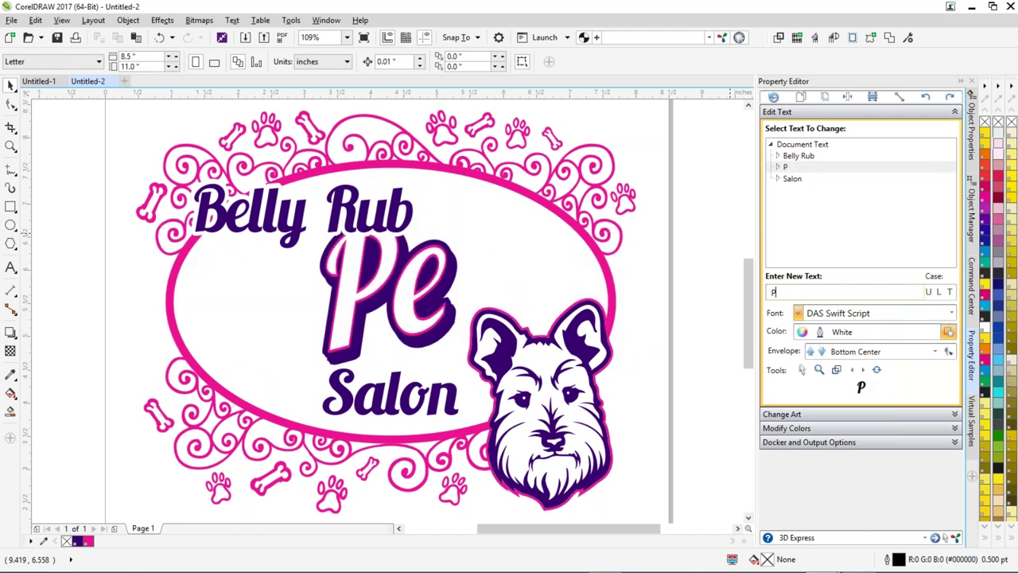
type("Spa")
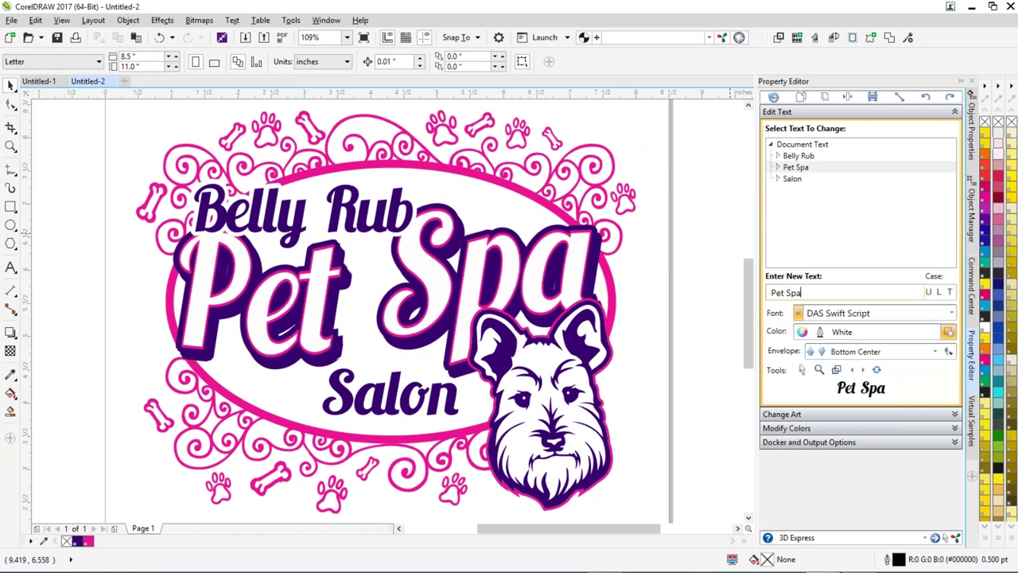
- Try lowercase and uppercase on the Pet Spa text, and return it to title case
key("ctrl+a")
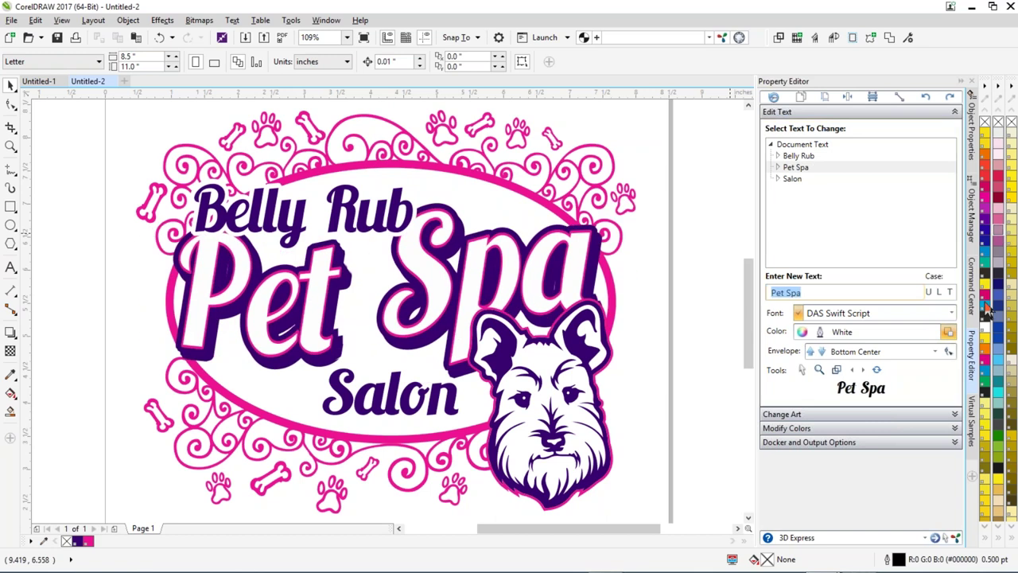
left_click(937, 290)
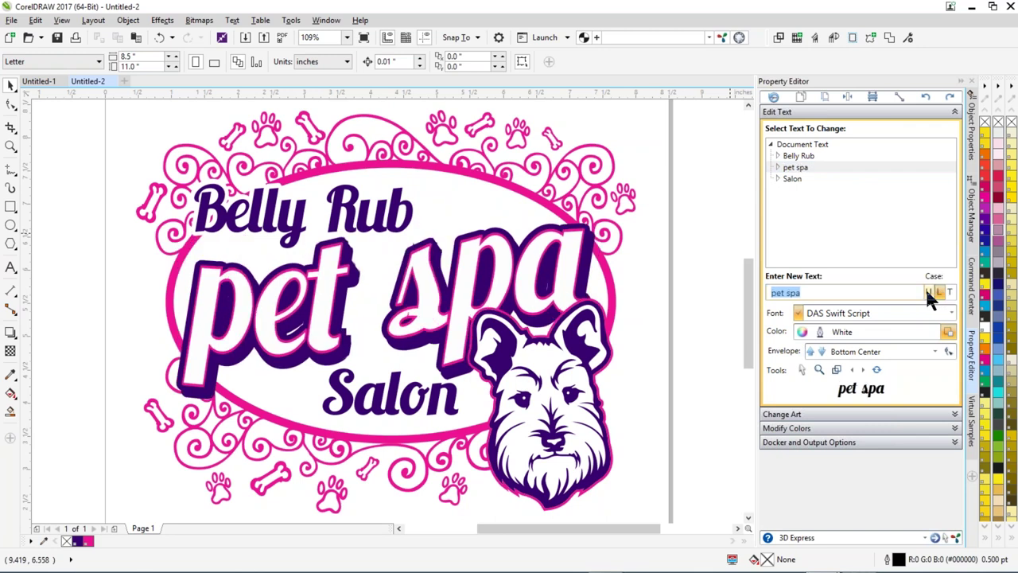
left_click(928, 291)
left_click(950, 290)
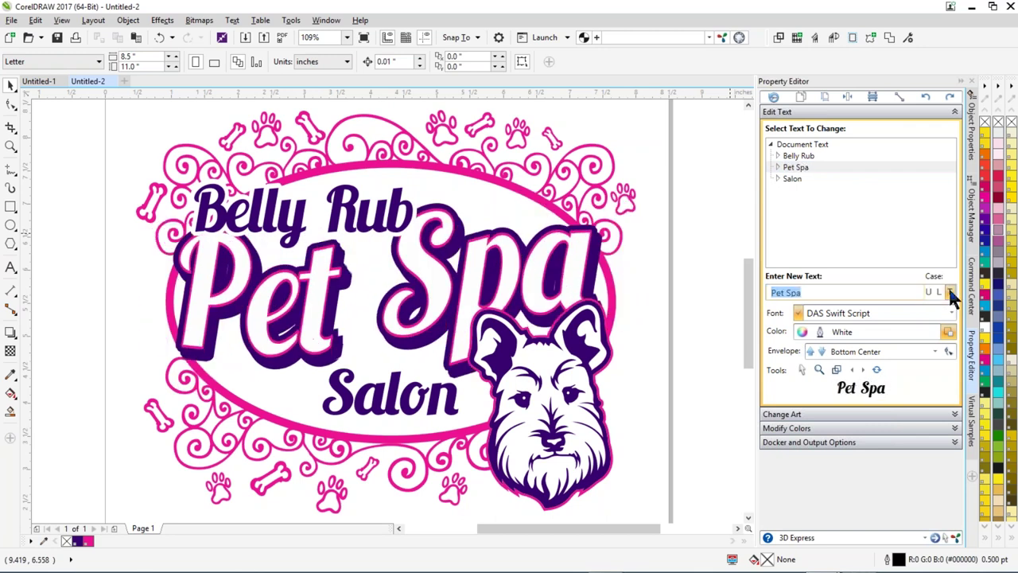
- Replace the template's Salon text with Scottsdale in title case
left_click(789, 177)
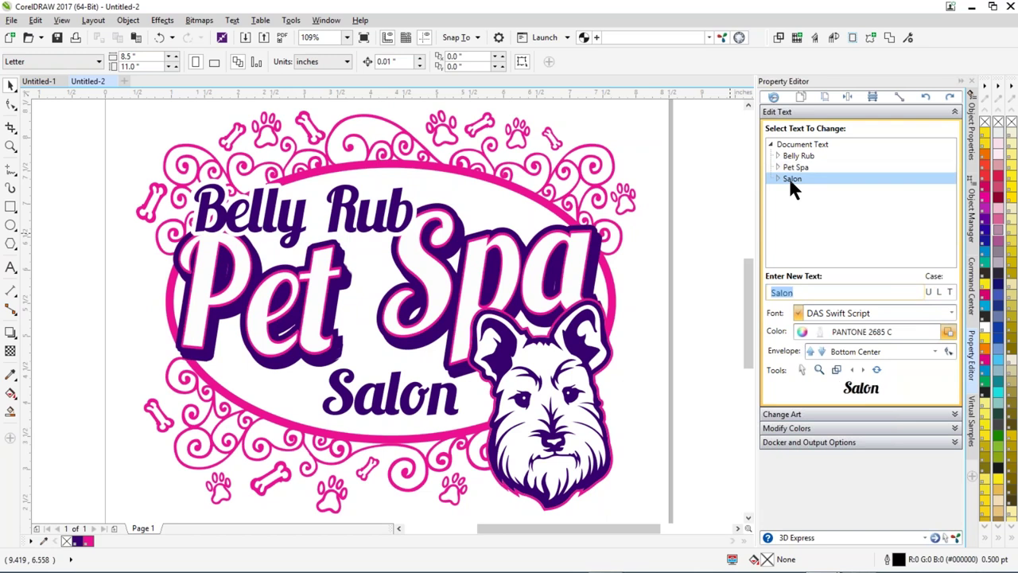
type("sco")
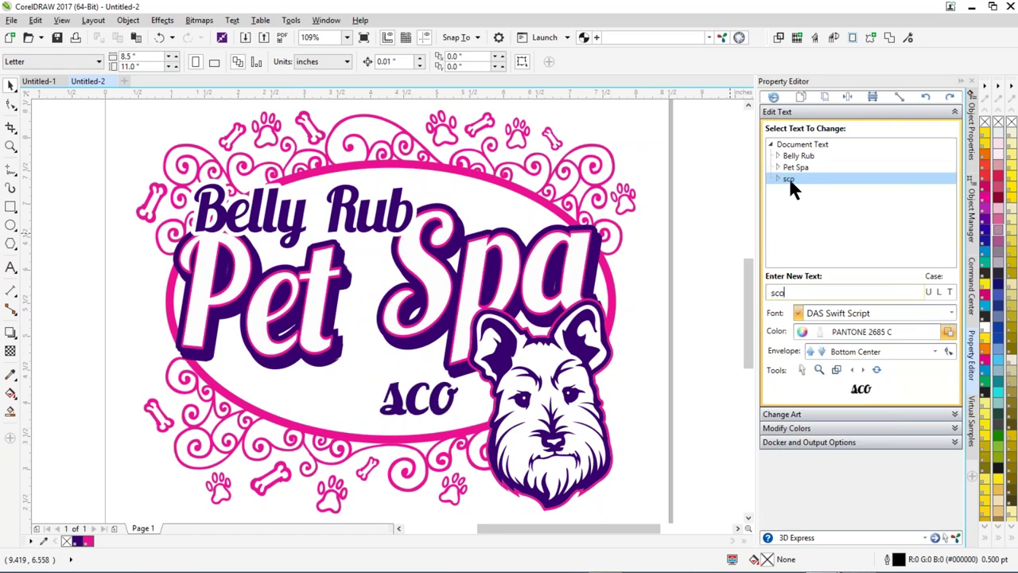
type("tt")
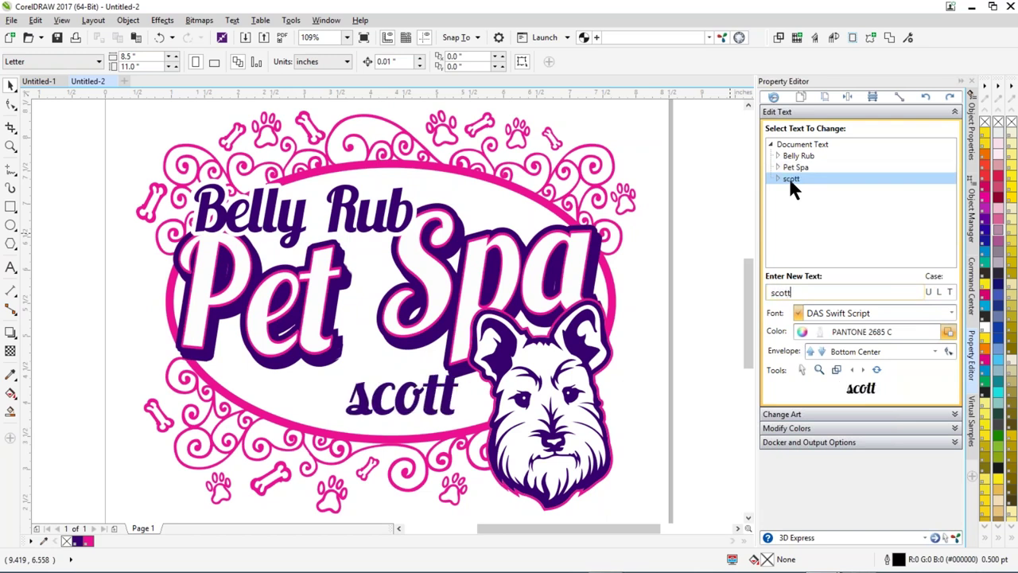
type("sdale")
left_click(950, 292)
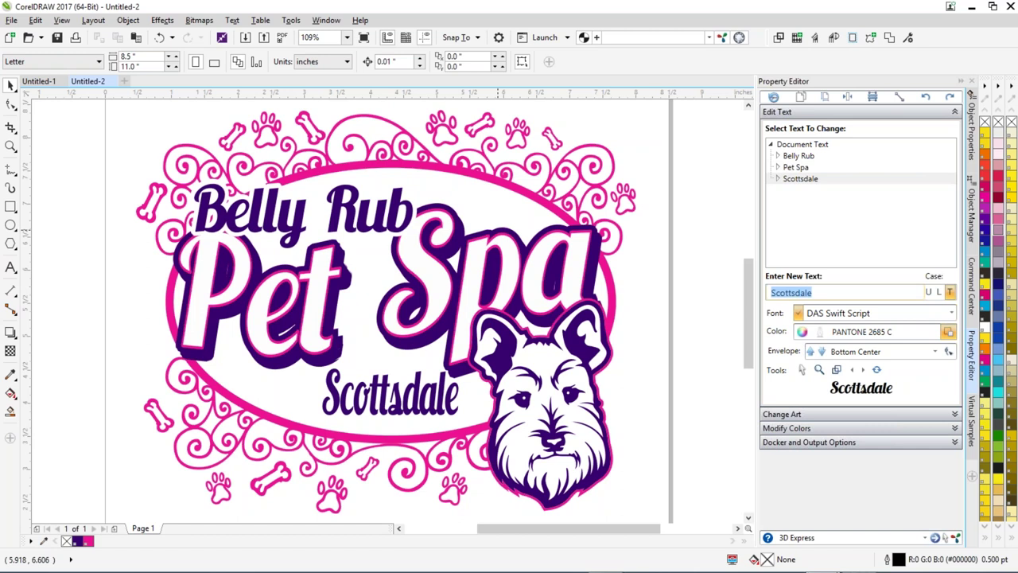
- Turn on the art preview for changing the design's art and select the terrier head group
left_click(954, 414)
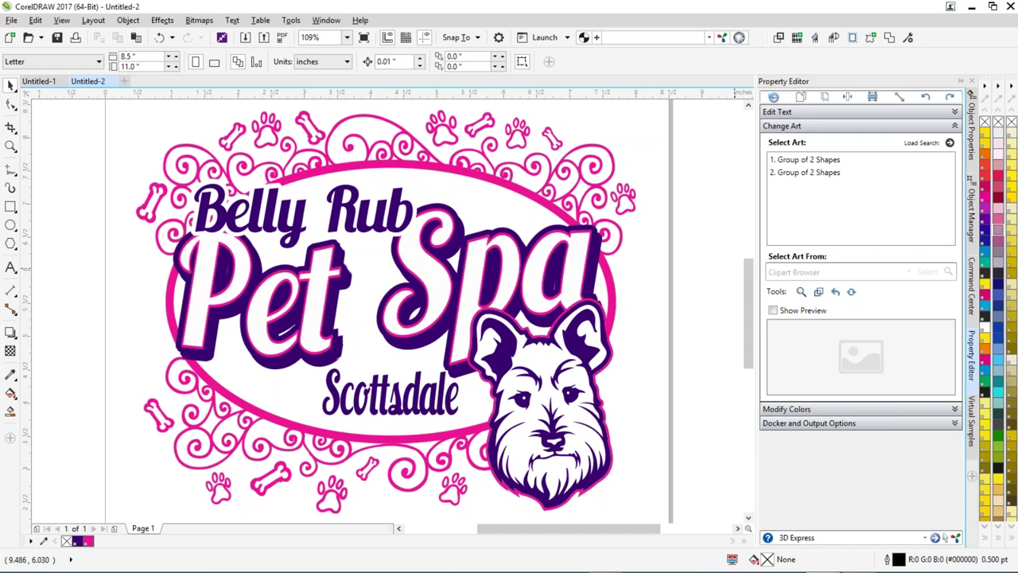
left_click(829, 173)
left_click(773, 311)
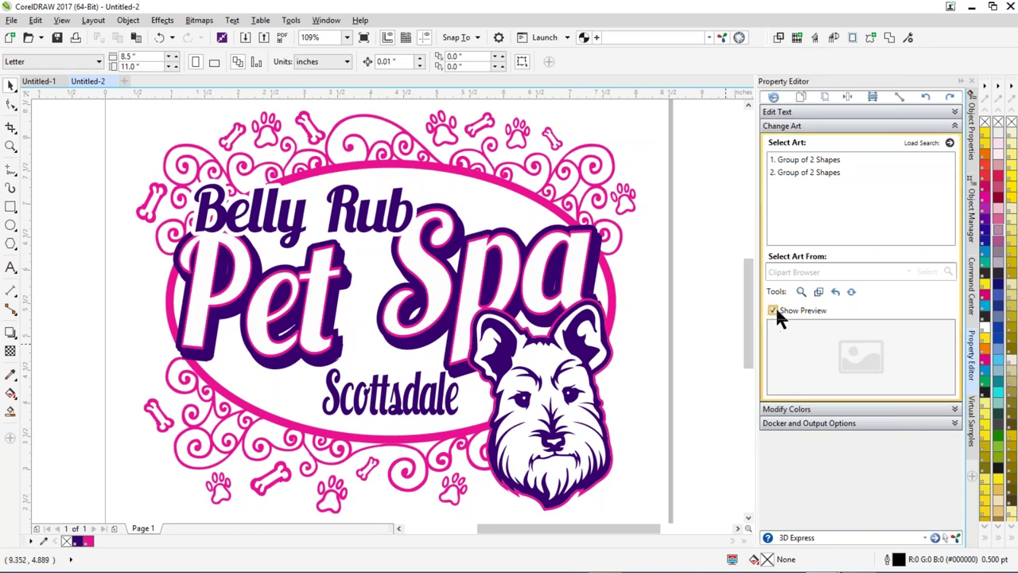
left_click(791, 173)
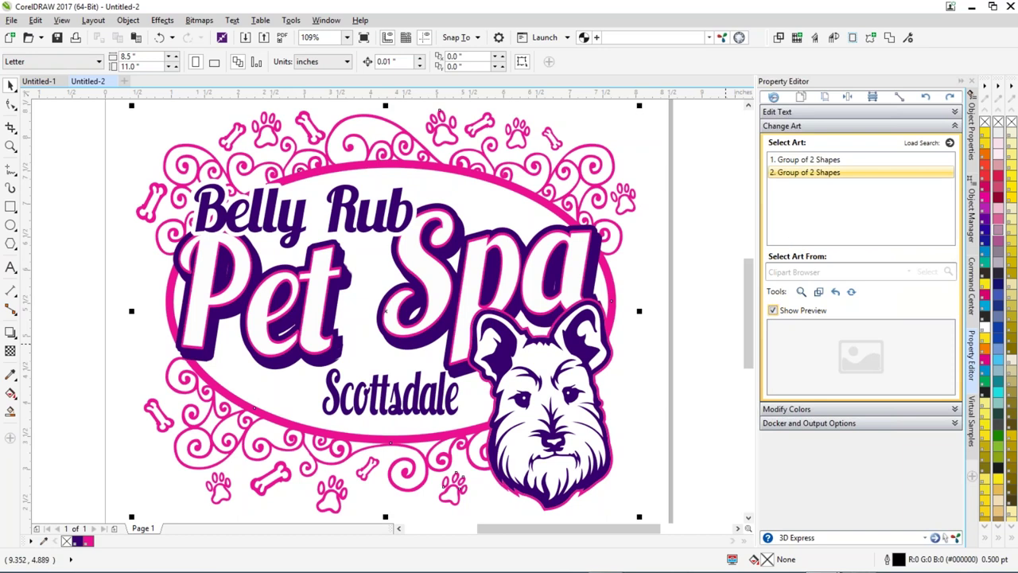
left_click(800, 173)
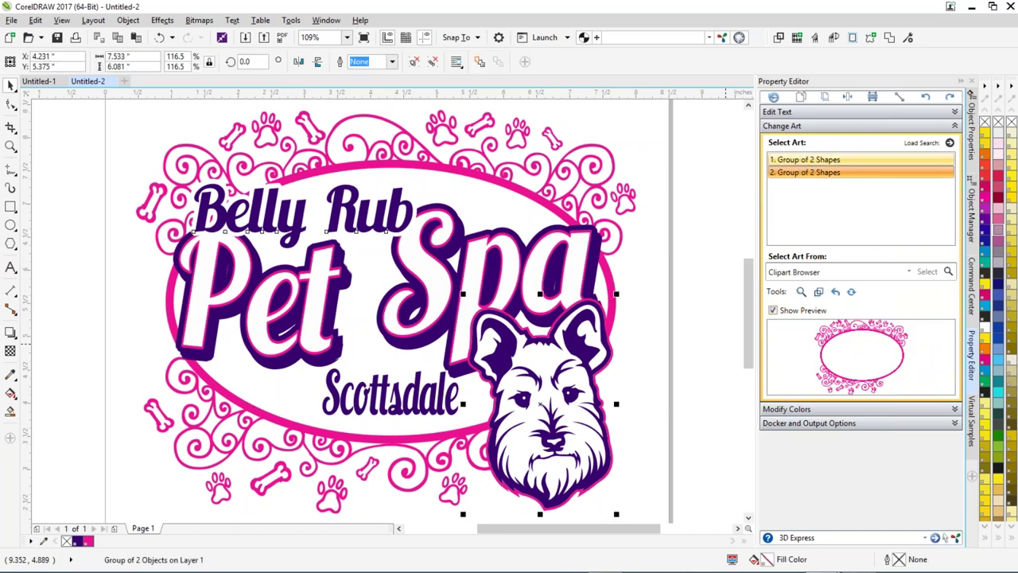
left_click(827, 161)
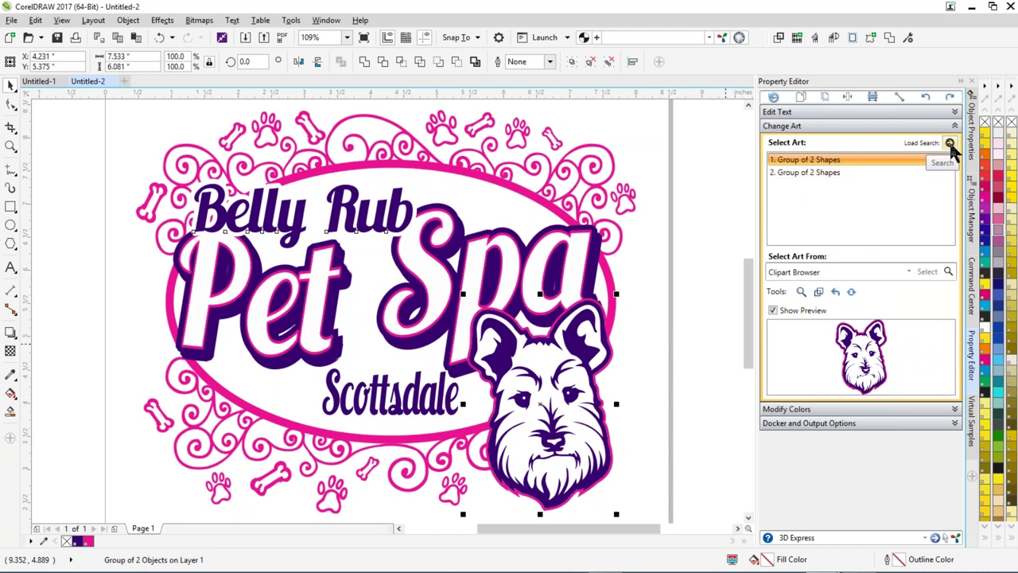
- Search the clipart for "dog" and replace the terrier head with DOG CHIHUAHUA C.cdr
left_click(950, 144)
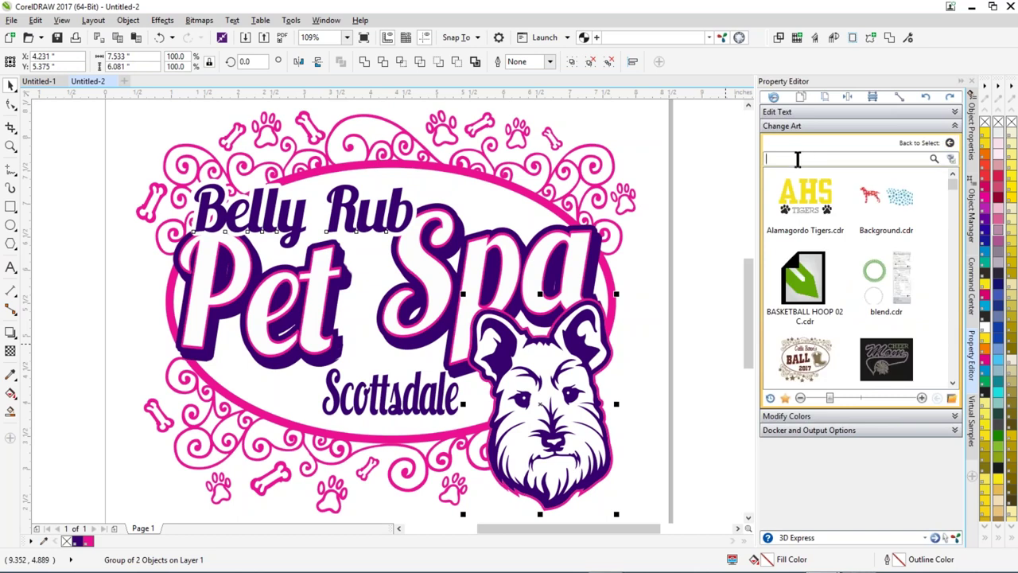
type("dog")
key("Return")
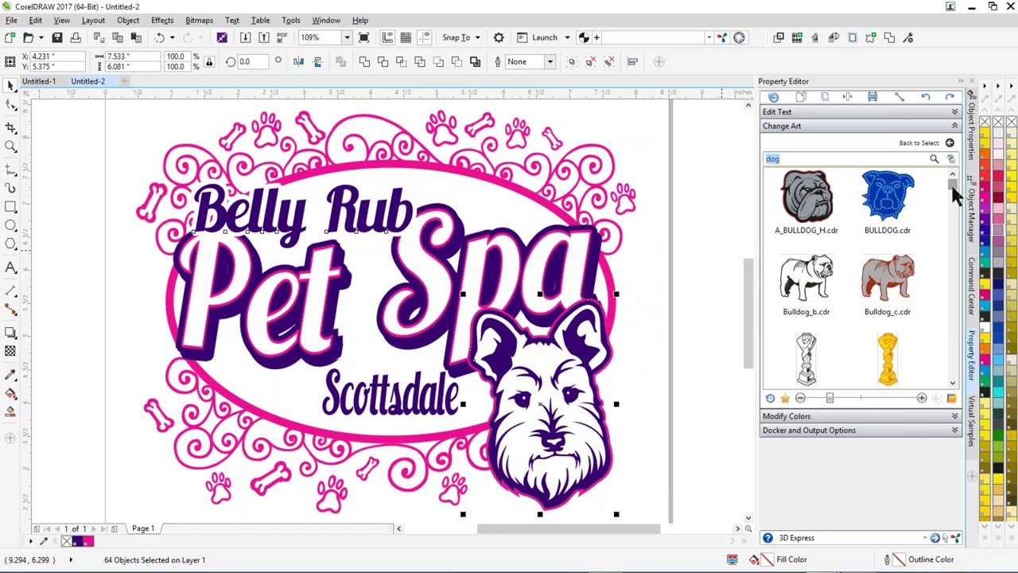
left_click_drag(954, 195, 955, 240)
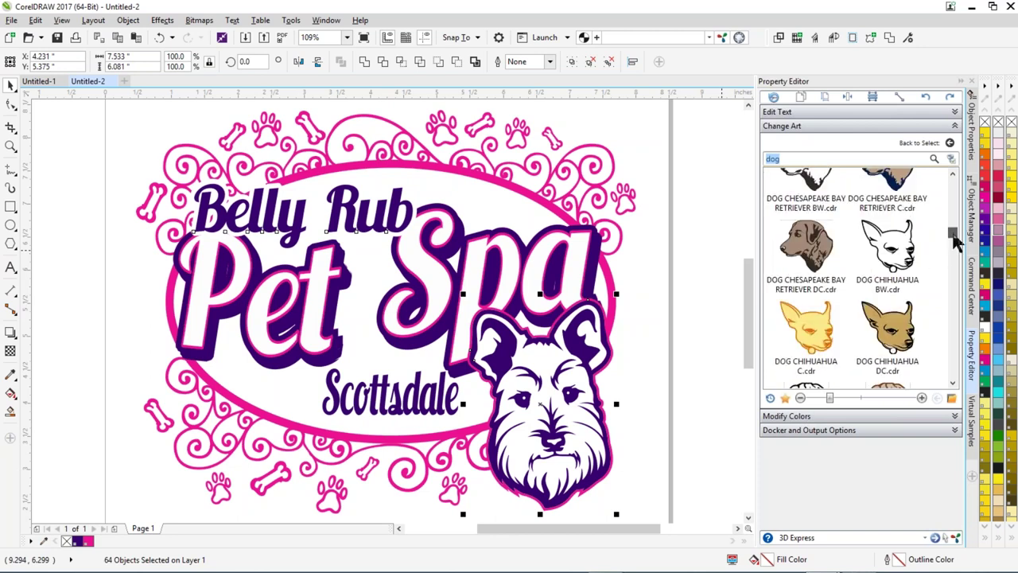
mouse_move(957, 242)
left_mouse_down()
mouse_move(953, 218)
mouse_move(955, 241)
left_mouse_up()
mouse_move(814, 325)
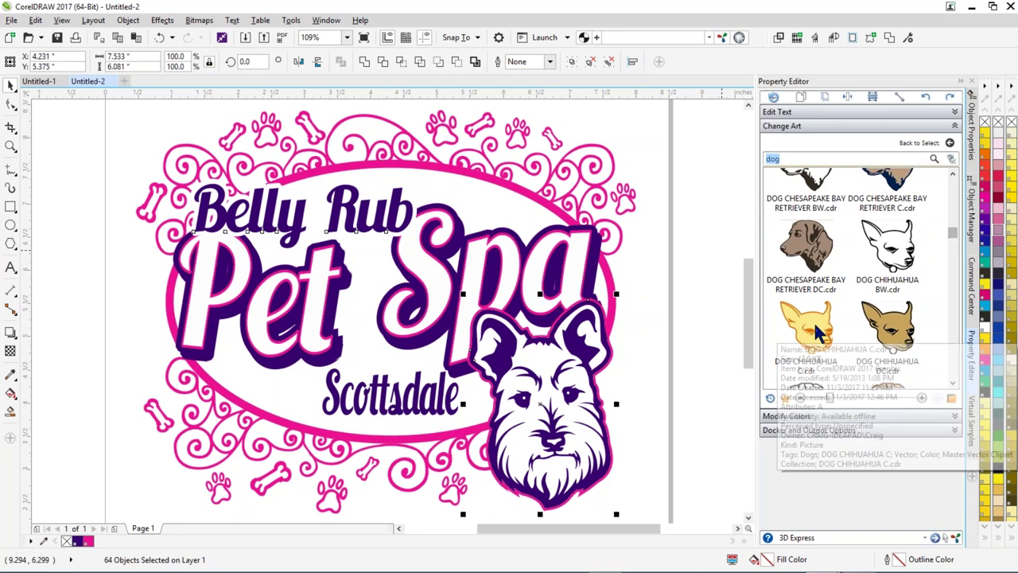
left_click(813, 326)
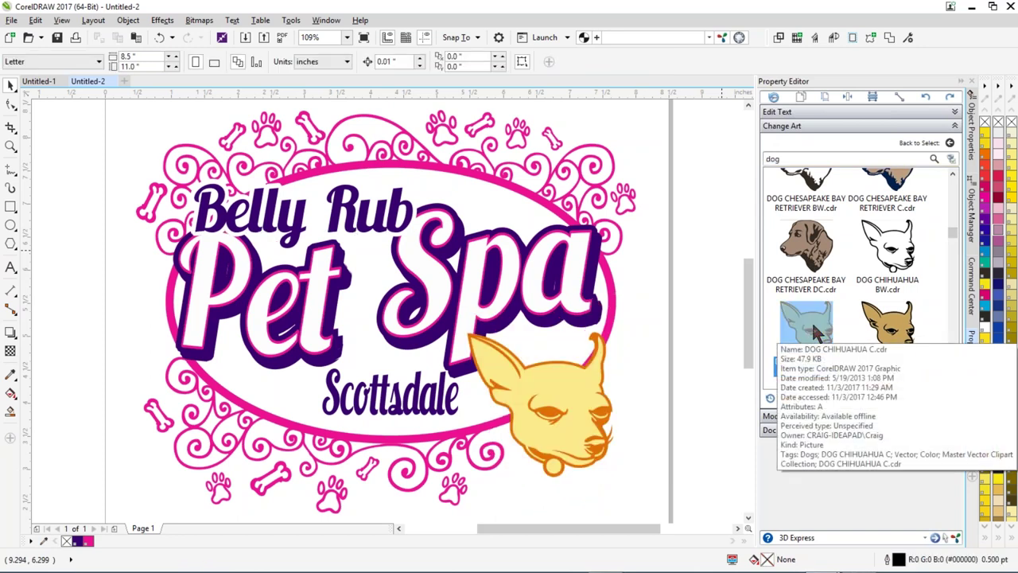
- Enlarge the chihuahua head slightly toward its lower outer corner and deselect it
left_click(603, 447)
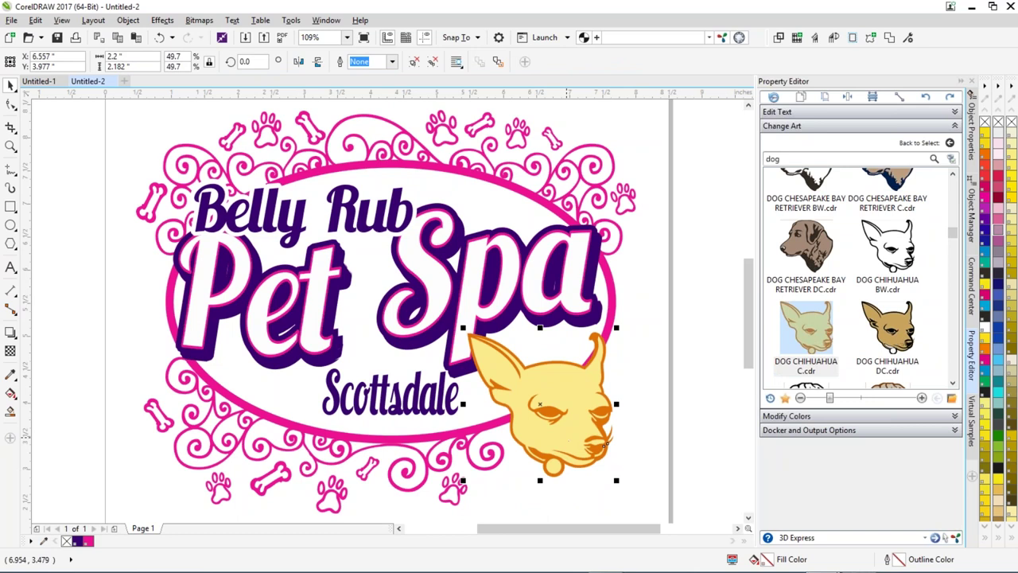
left_click_drag(617, 480, 637, 487)
left_click(705, 273)
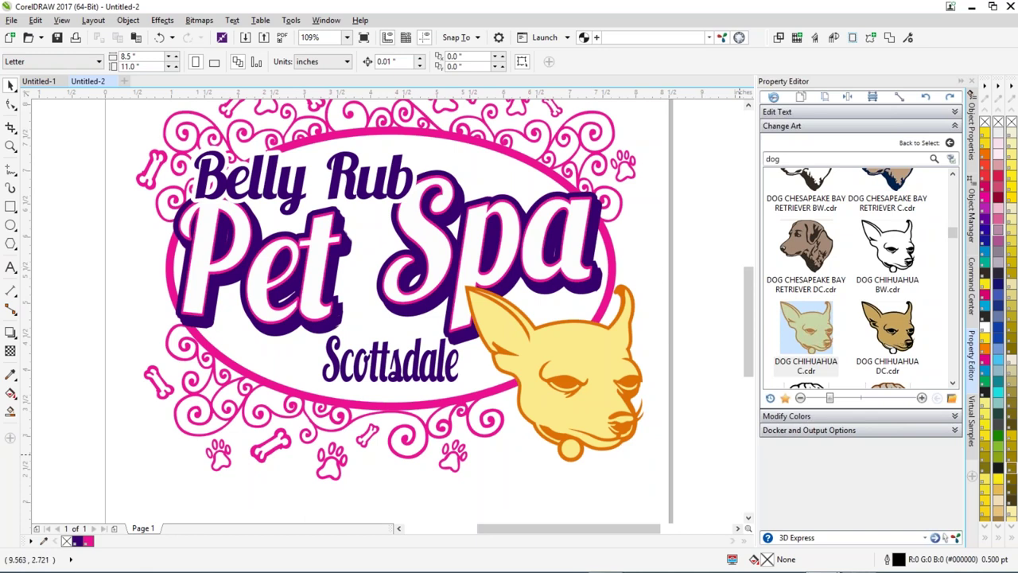
- Convert all of the design's colors to Pantone
left_click(955, 417)
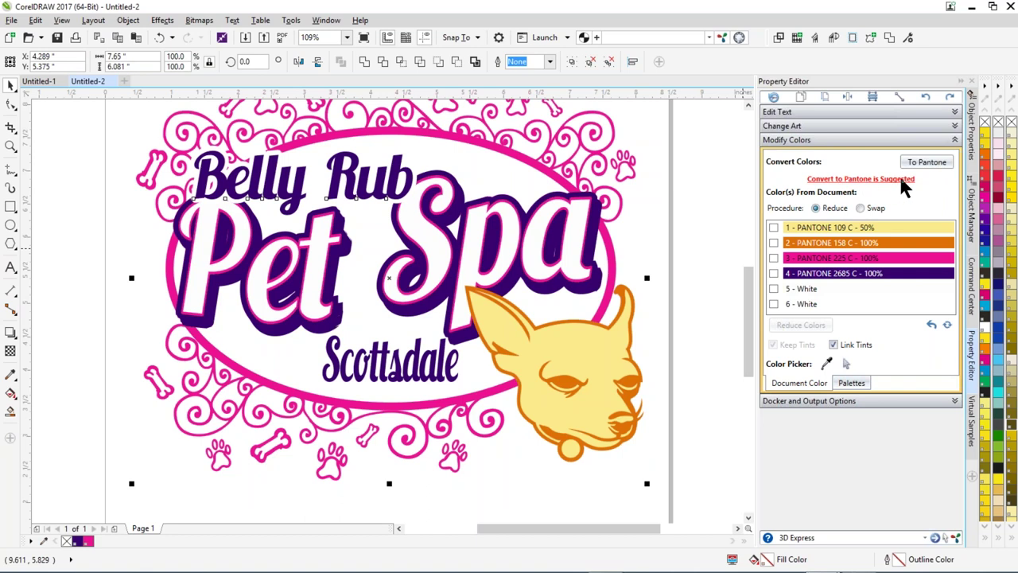
left_click(923, 163)
left_click(921, 162)
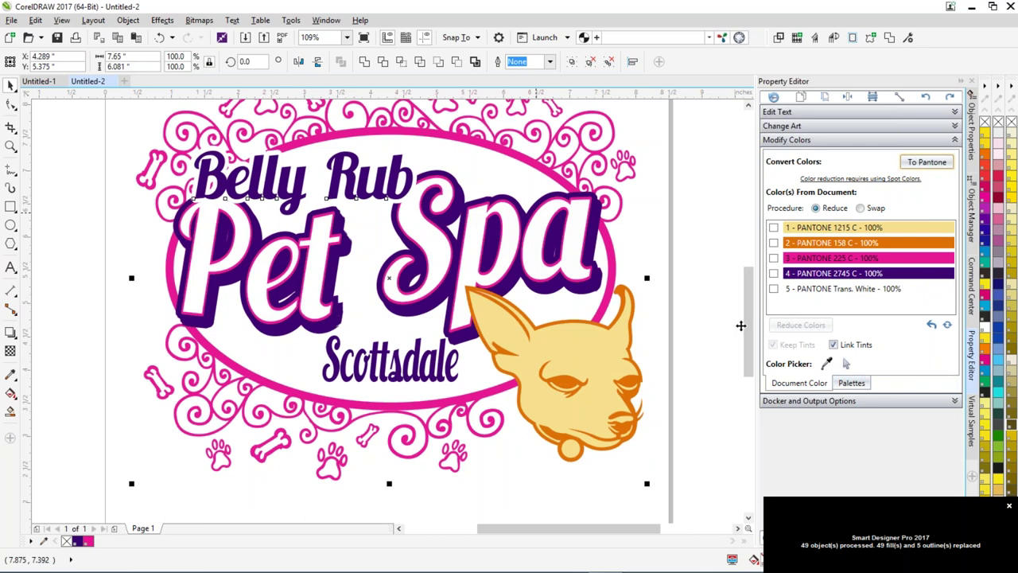
- Reduce the design's colors to PANTONE 225 C, PANTONE 2745 C and PANTONE Trans. White
left_click(875, 276)
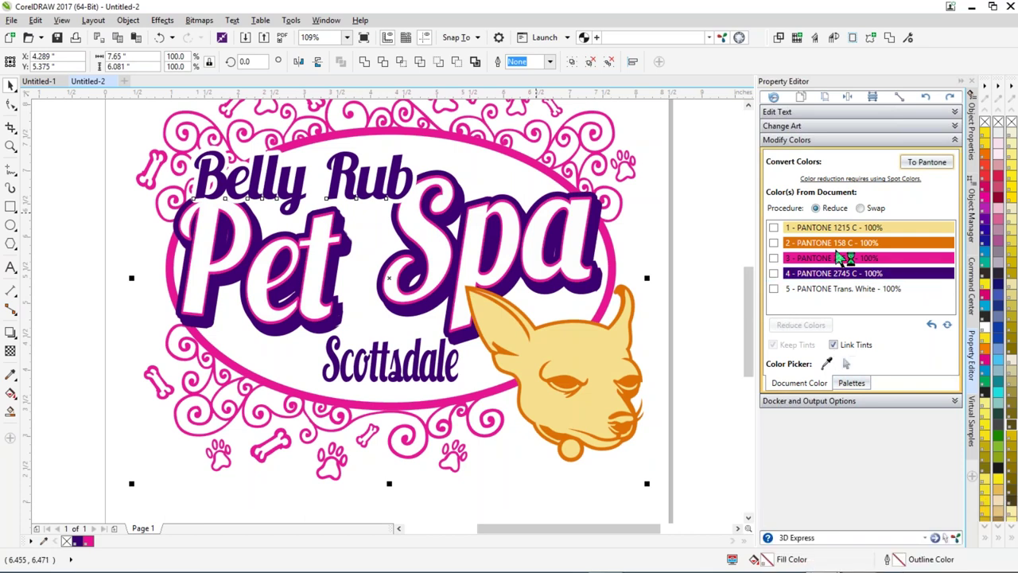
left_click(773, 258)
left_click(775, 274)
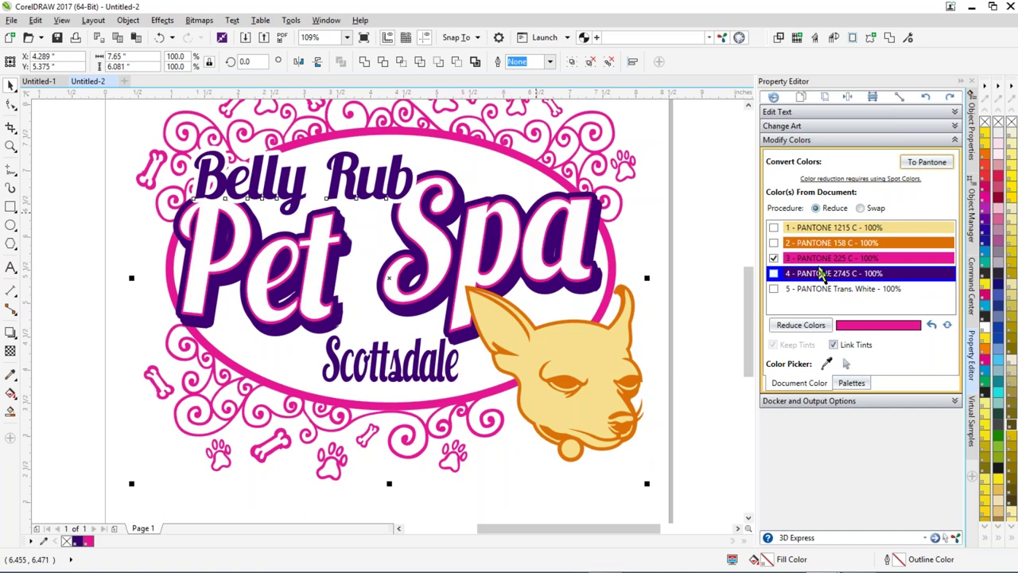
left_click(773, 289)
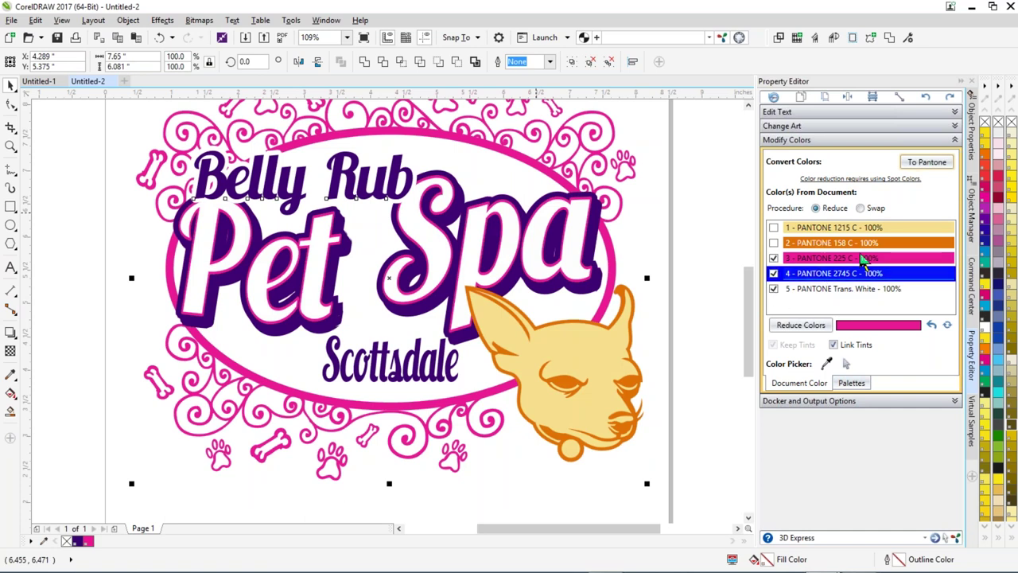
left_click(813, 328)
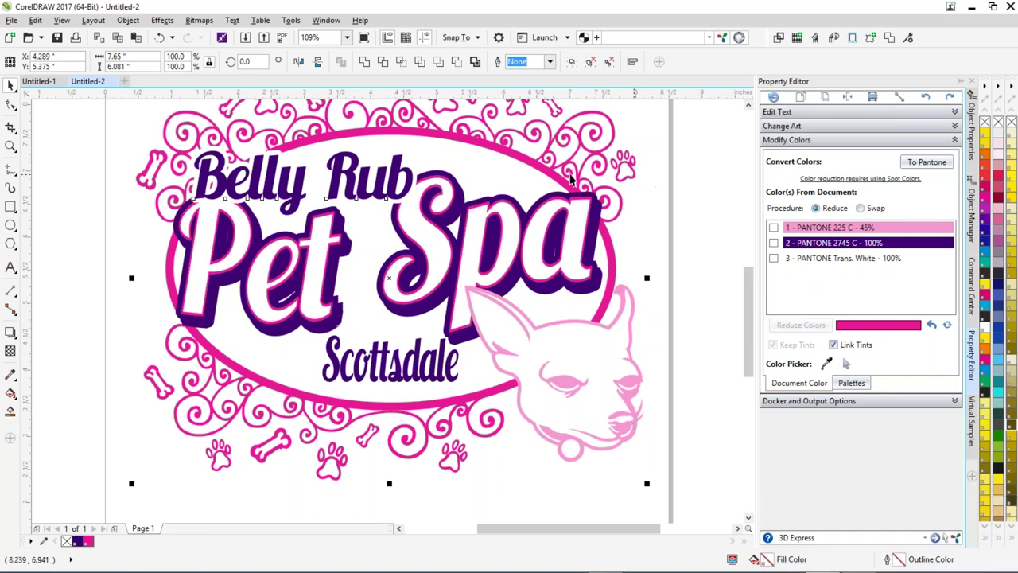
- Try filling the chihuahua's face with the dark purple sampled from the Pet Spa lettering, and undo the fill
left_click(11, 379)
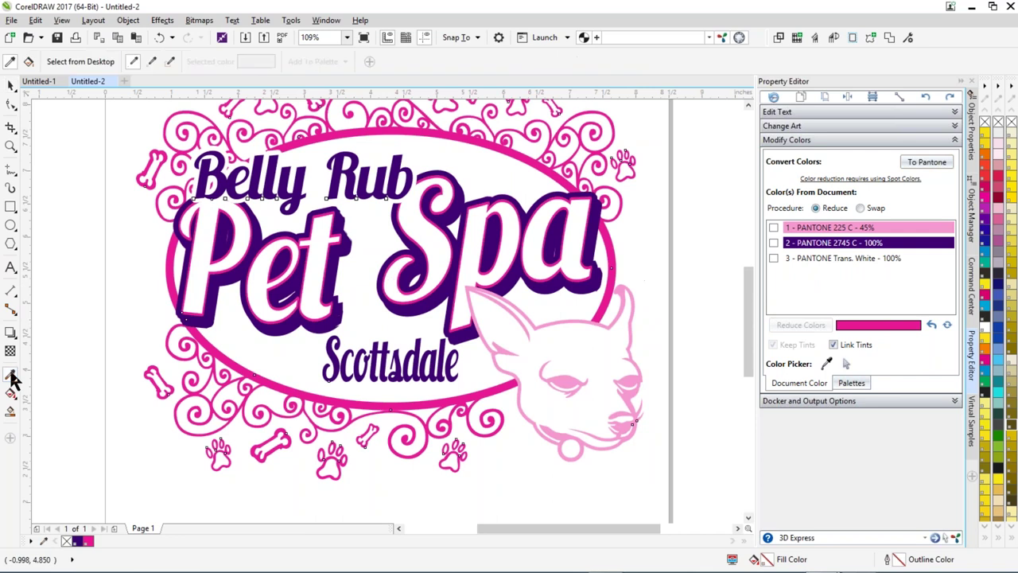
left_click(216, 307)
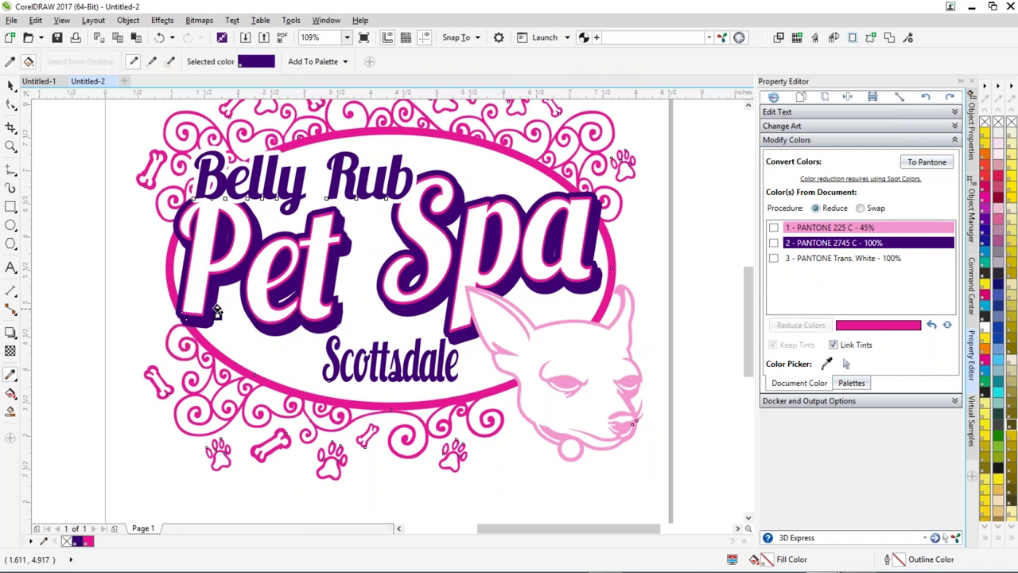
left_click(536, 351)
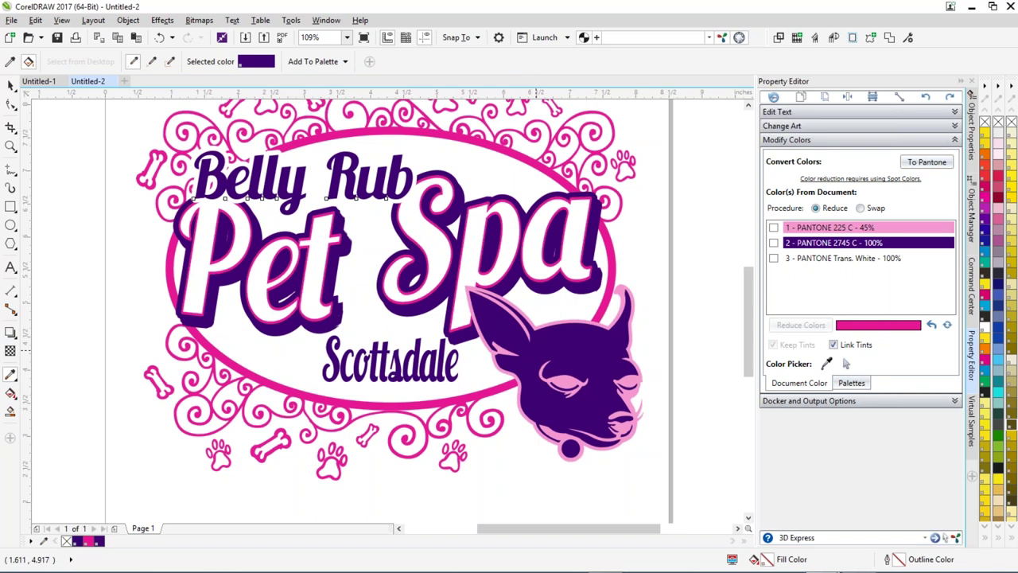
left_click(11, 86)
key("ctrl+z")
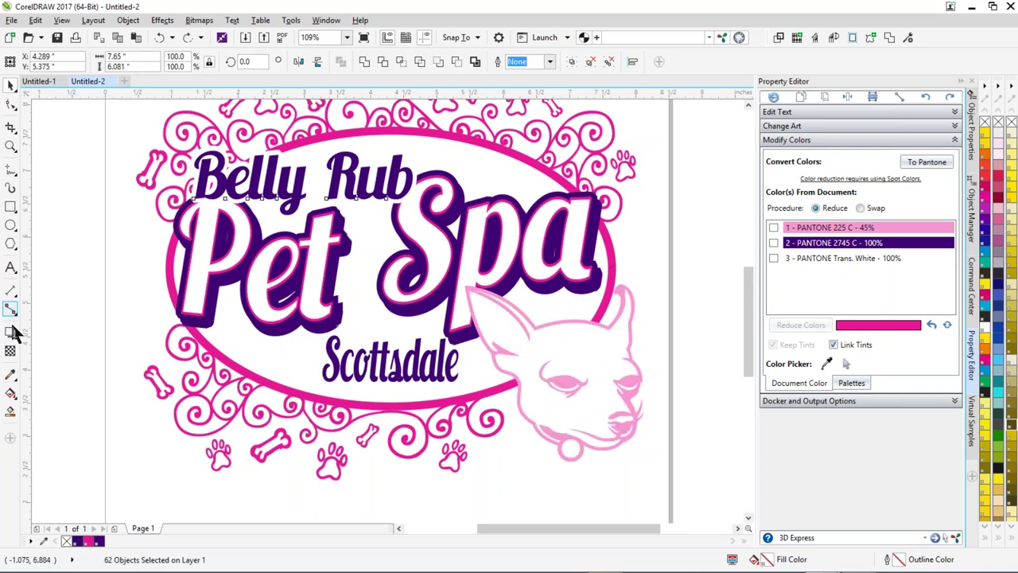
- Sample the dark purple from the Pet Spa lettering and apply it to the chihuahua's line work
left_click(11, 374)
left_click(211, 285)
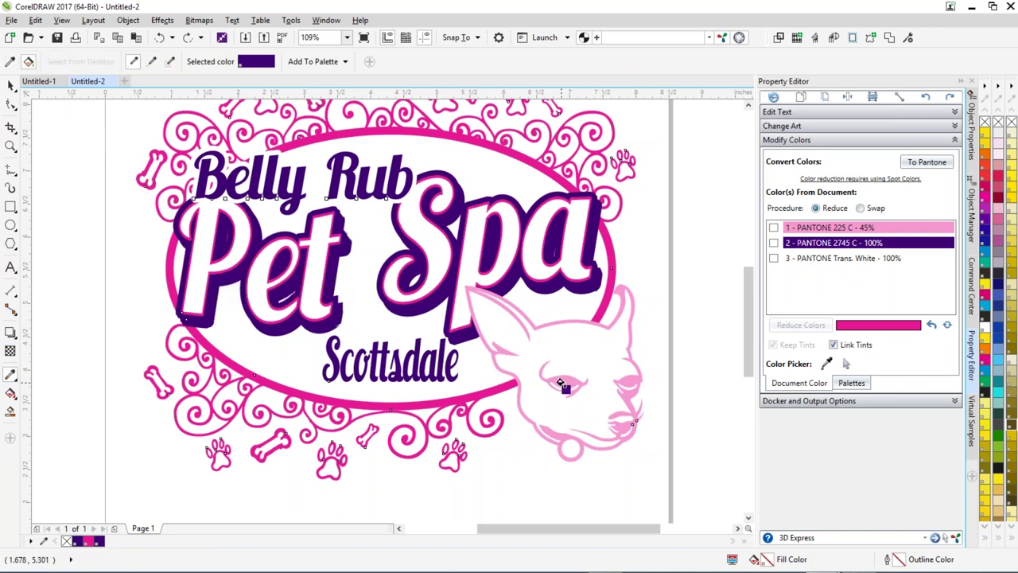
left_click(561, 385)
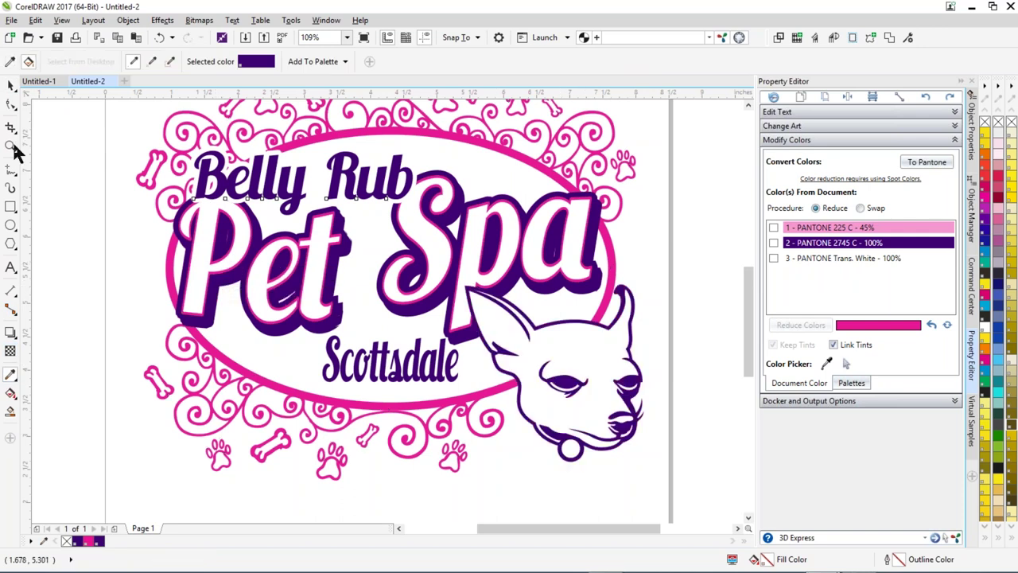
- Sample PANTONE 225 C from the oval border, fill the chihuahua's face with it, and leave the eyedropper tool
left_click(9, 61)
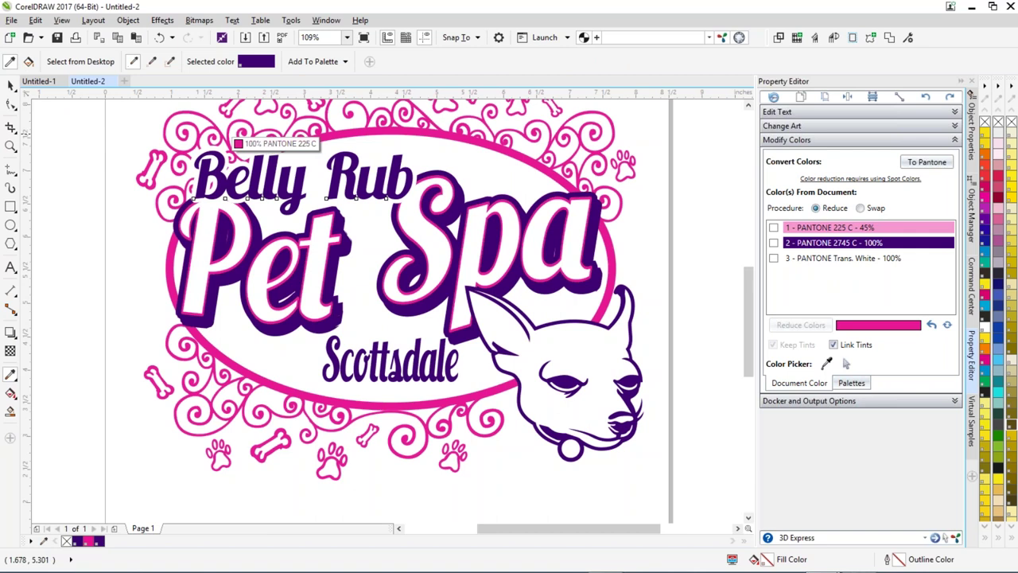
left_click(317, 129)
left_click(575, 356)
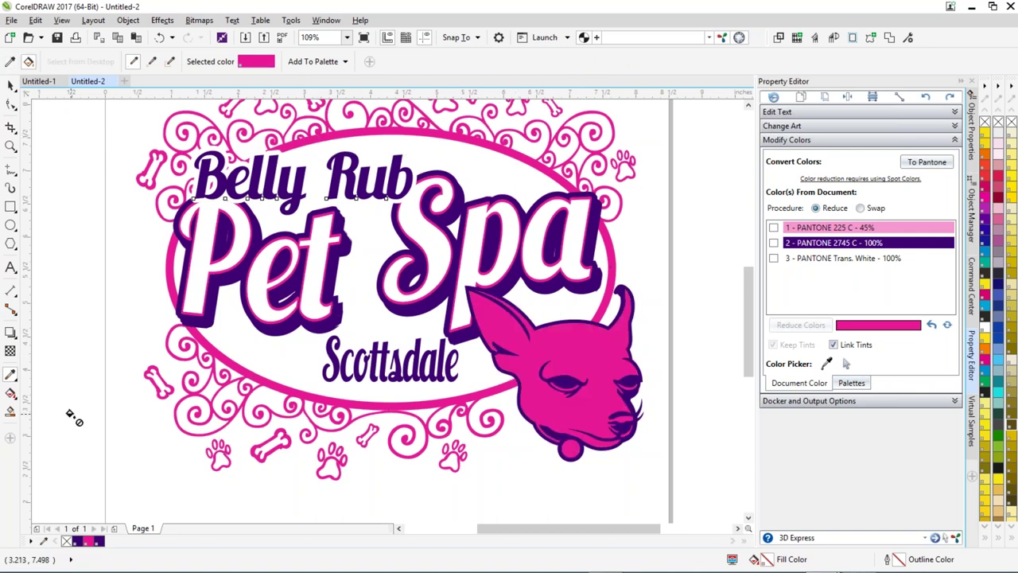
double_click(11, 85)
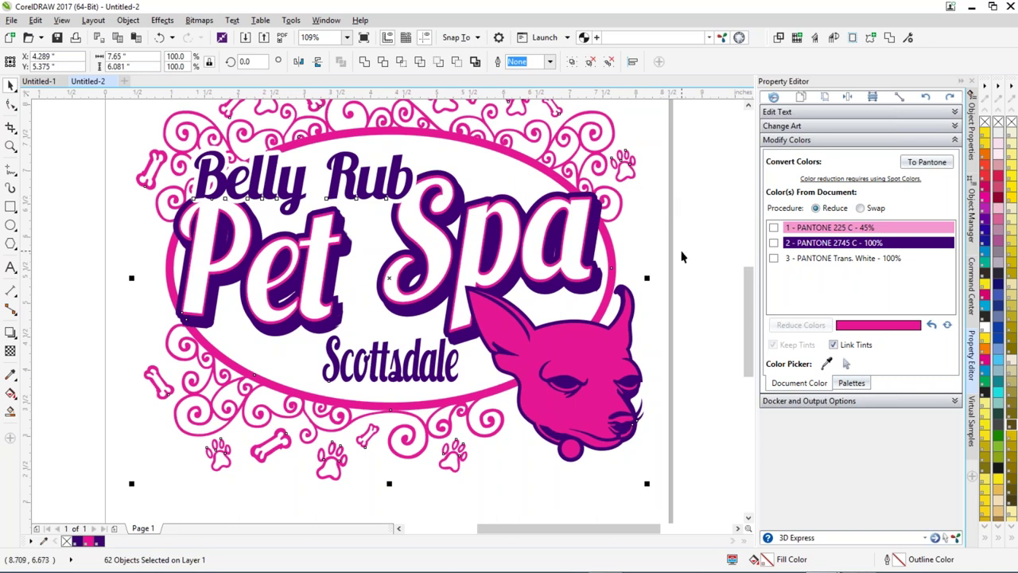
- Swap the design's PANTONE 225 C for the orange PANTONE 9-1-5 C from the PANTONE Goe coated palette
left_click(861, 208)
left_click(774, 228)
left_click(775, 229)
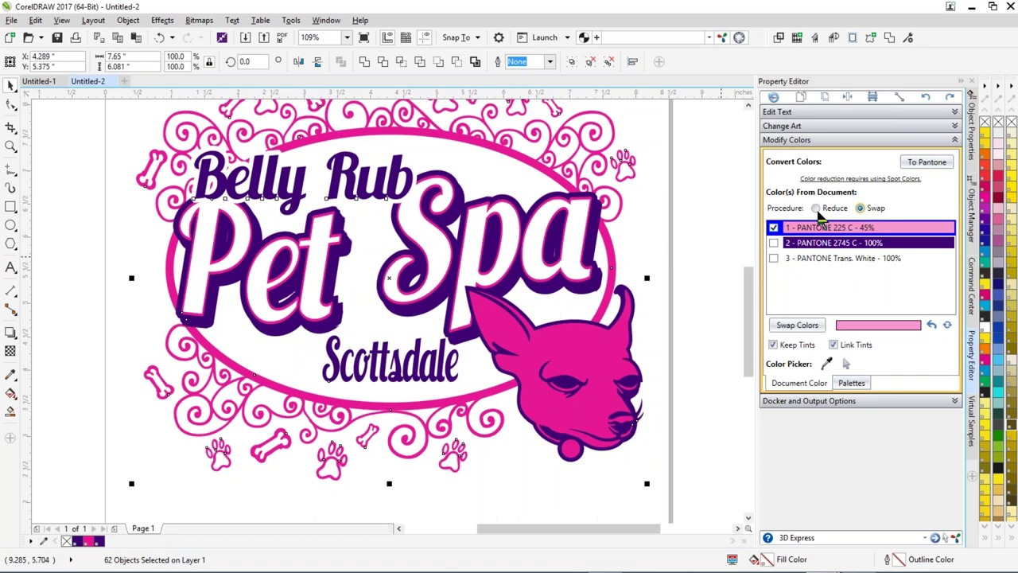
left_click(796, 325)
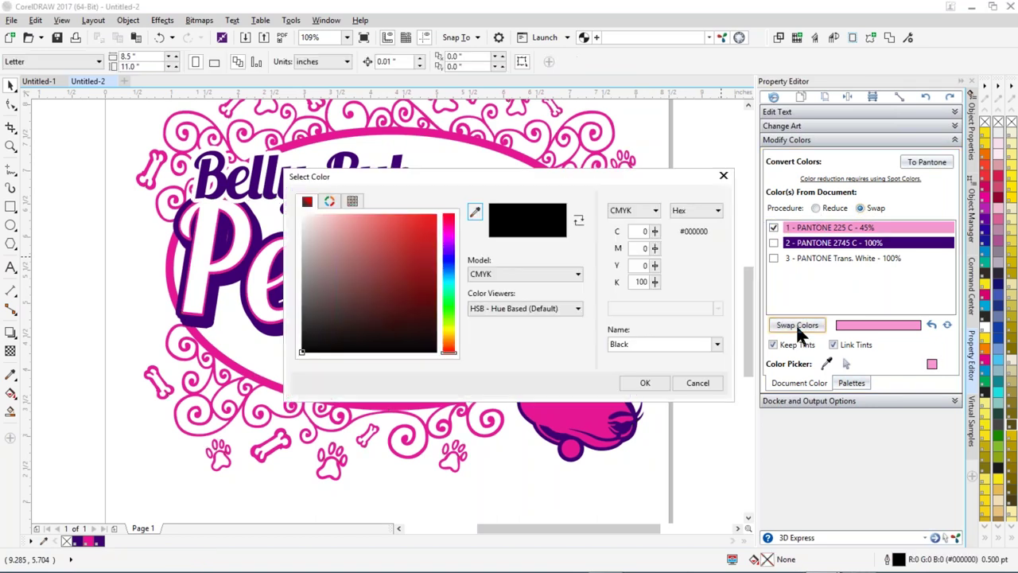
left_click(352, 200)
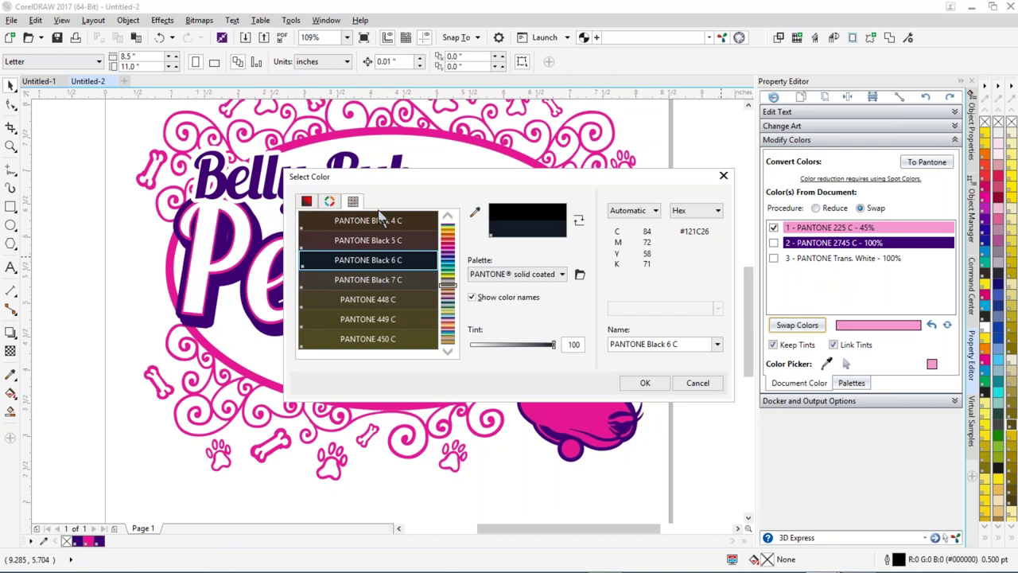
left_click(562, 275)
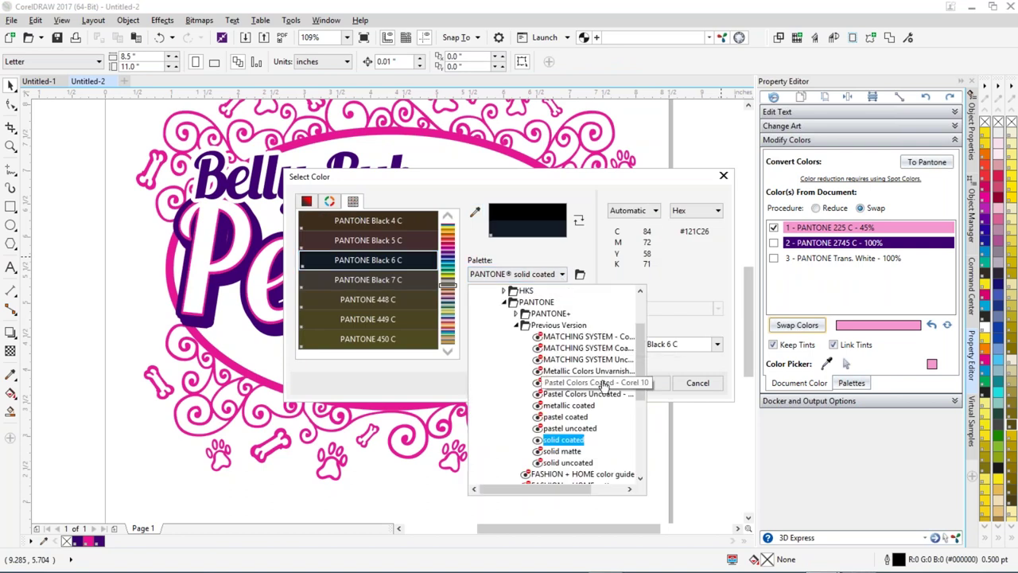
scroll(642, 363, "down", 3)
left_click(566, 441)
left_click(447, 241)
left_click(447, 230)
left_click(430, 308)
left_click(646, 382)
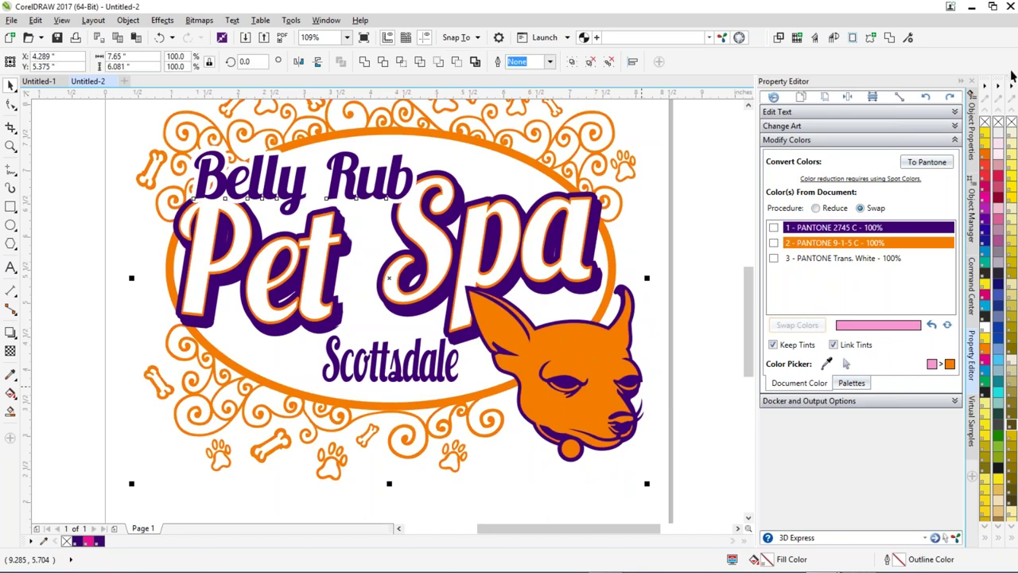
- Swap the design's PANTONE 2745 C for the brown PANTONE 141-2-6 C
left_click(776, 245)
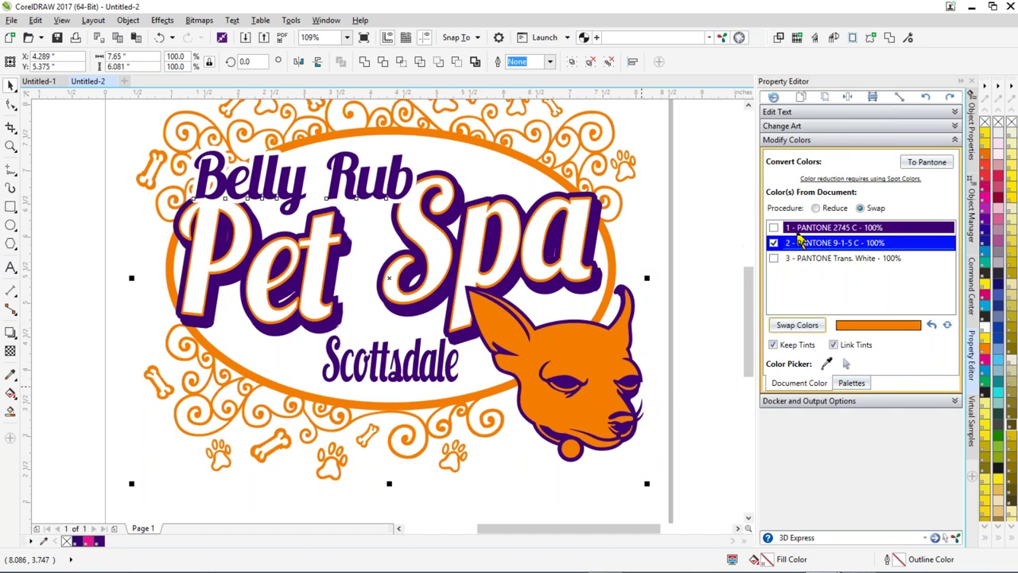
left_click(775, 229)
left_click(775, 228)
left_click(775, 258)
left_click(792, 240)
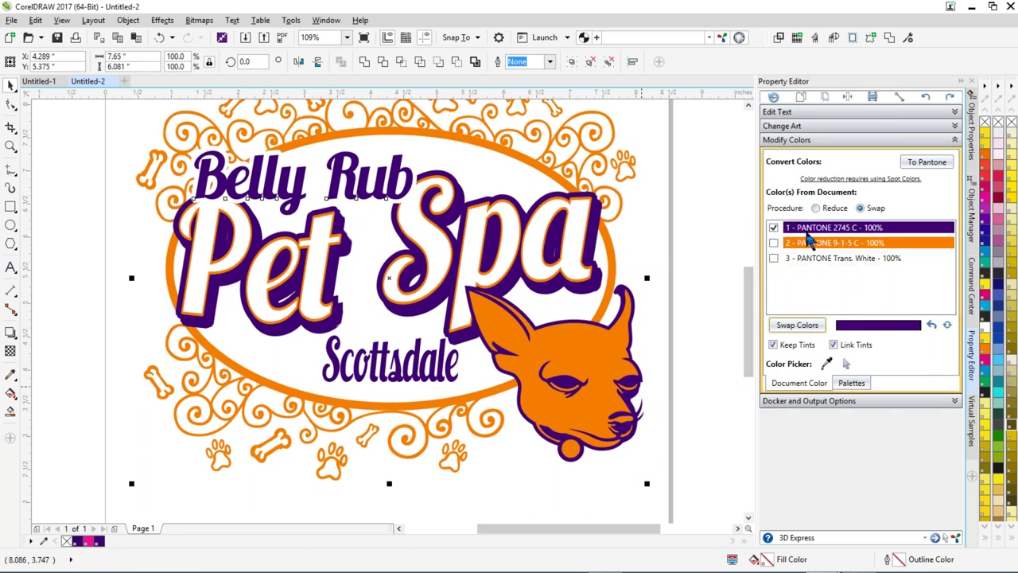
left_click(788, 327)
left_click_drag(450, 243, 450, 343)
left_click(413, 322)
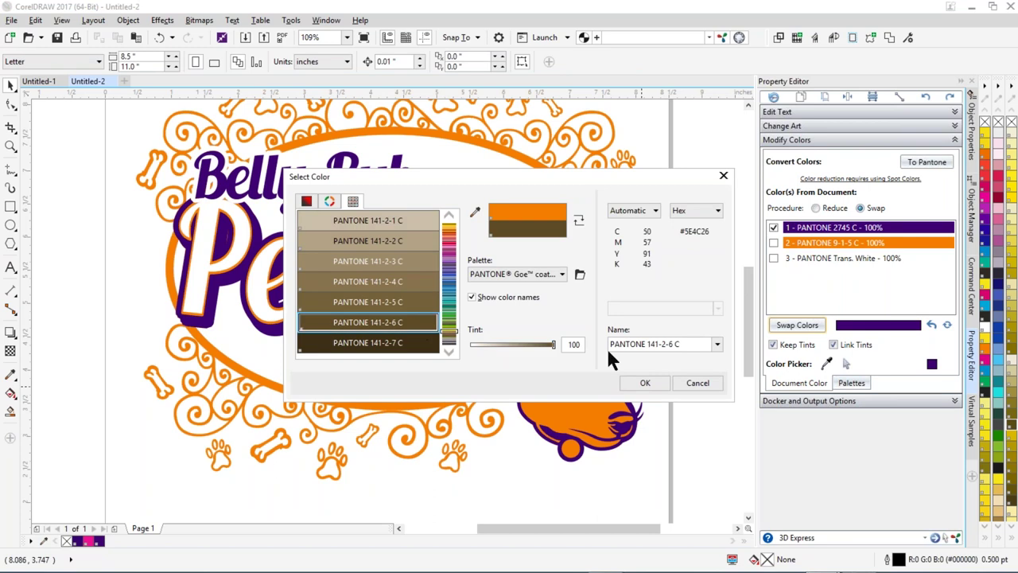
left_click(645, 383)
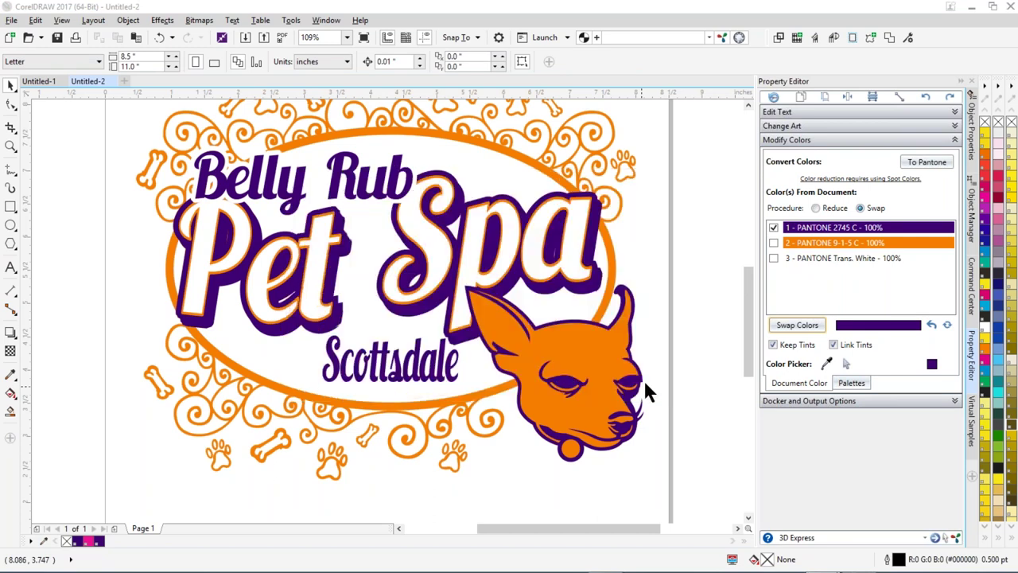
- Swap the design's PANTONE Trans. White for the blue PANTONE 76-1-3 C
left_click(774, 259)
left_click(799, 258)
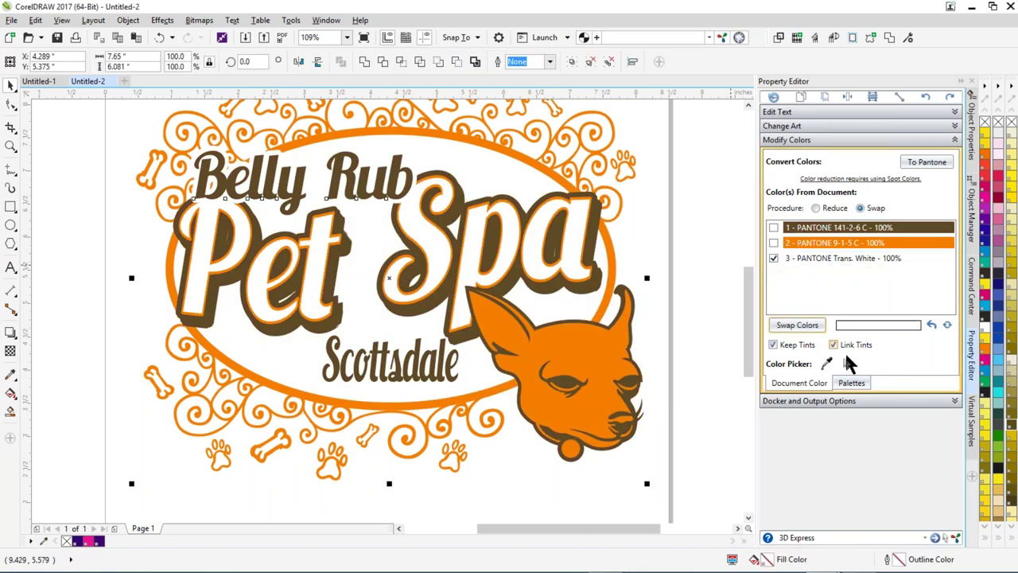
left_click(798, 326)
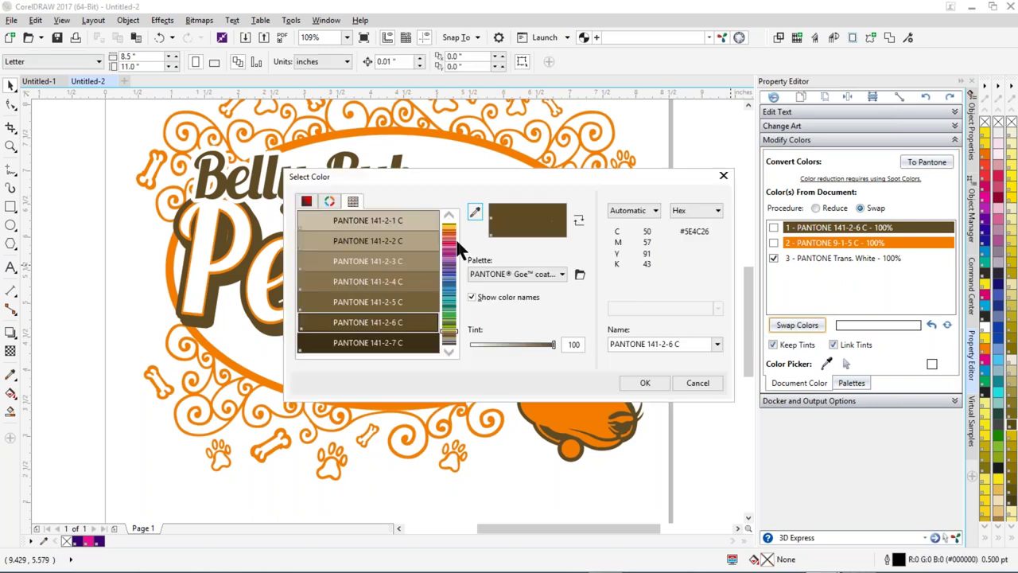
left_click(450, 288)
left_click(450, 283)
left_click(450, 277)
left_click(450, 271)
left_click(450, 280)
left_click(452, 293)
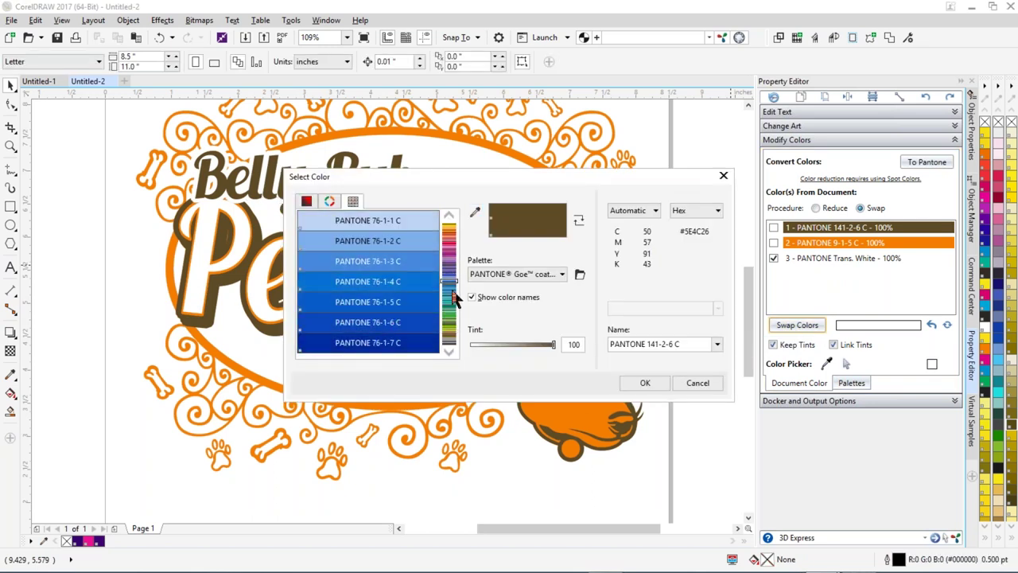
left_click(428, 261)
left_click(643, 382)
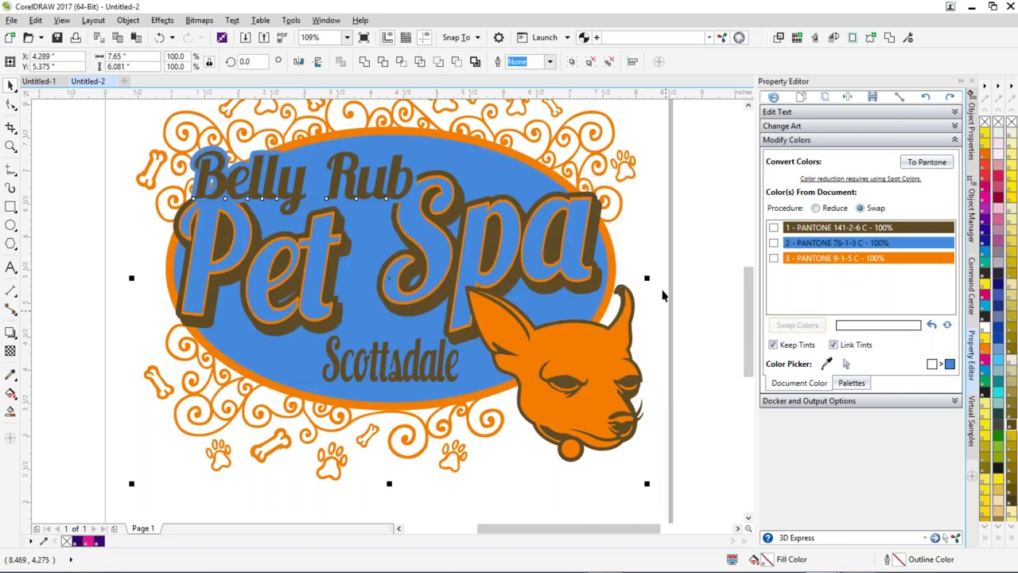
- Try deleting the group holding the oval background and swirls, and undo the deletion
left_click(535, 205, "ctrl")
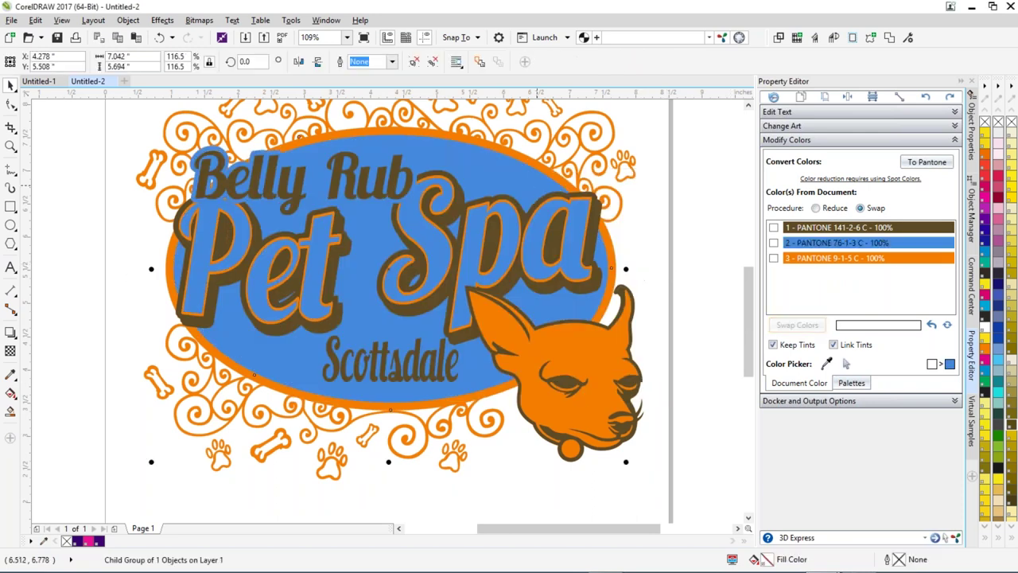
key("Delete")
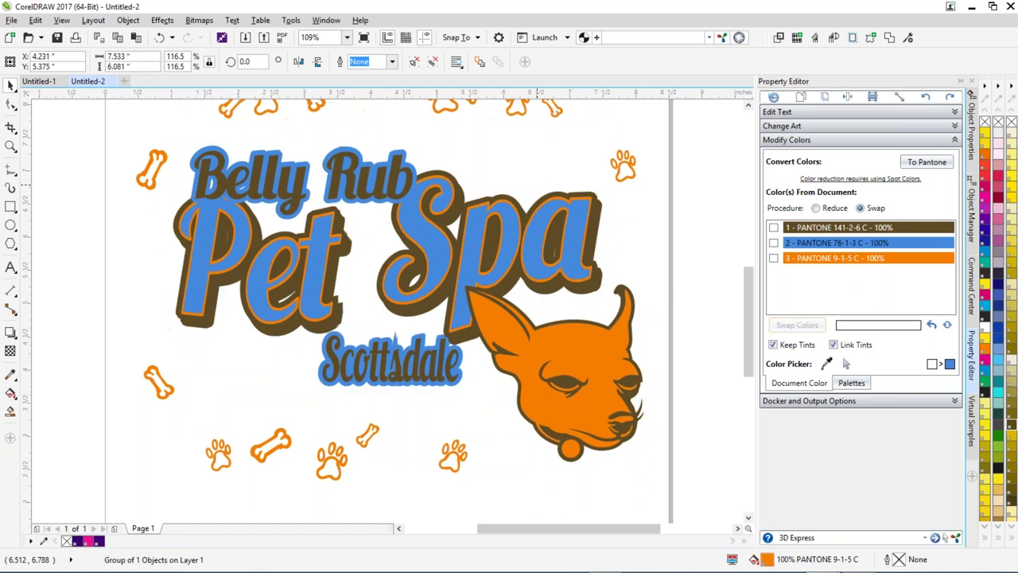
key("ctrl+z")
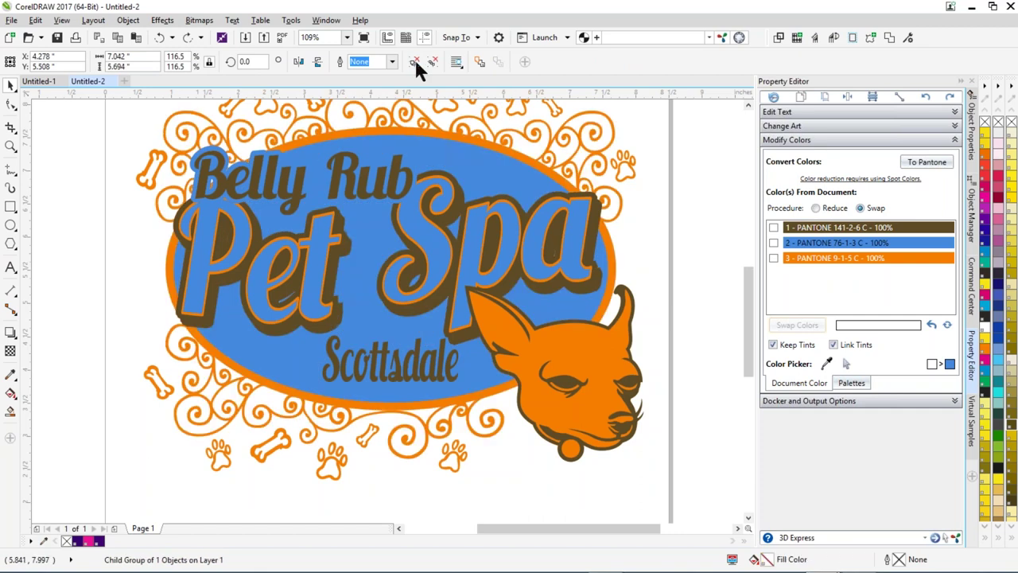
left_click_drag(518, 184, 643, 188)
key("Escape")
left_click(504, 175, "ctrl")
key("Delete")
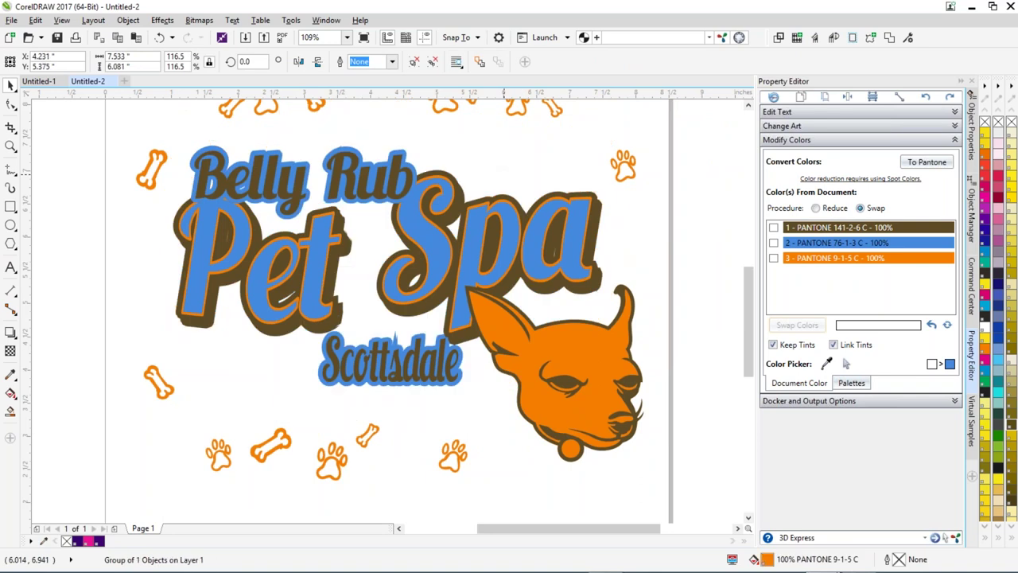
key("ctrl+z")
- Ungroup the oval background artwork completely and delete only its blue ellipse
left_click(433, 62)
left_click(584, 194, "ctrl")
left_click(536, 186)
left_click(536, 186, "ctrl")
left_click_drag(536, 186, 603, 201)
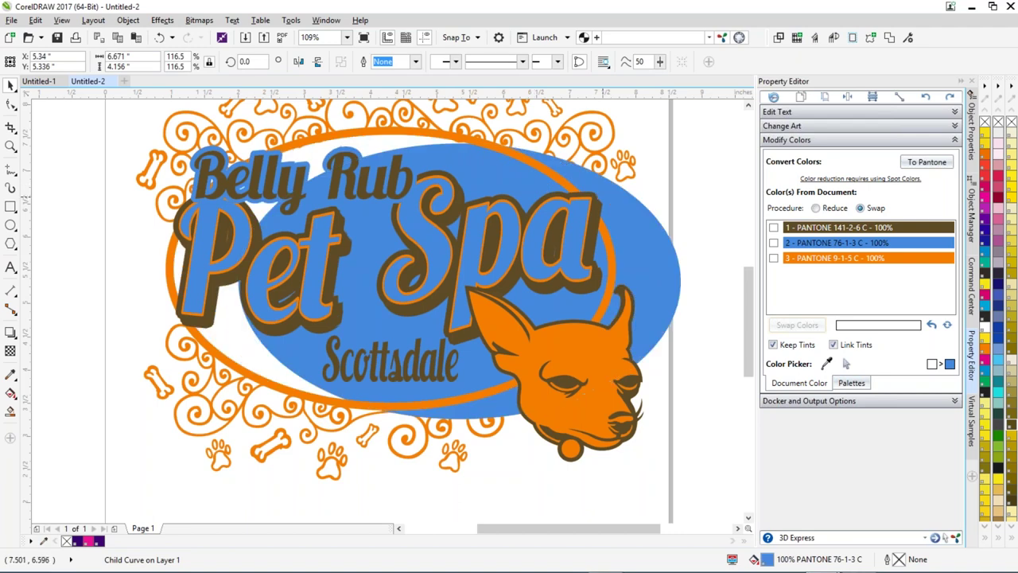
key("Delete")
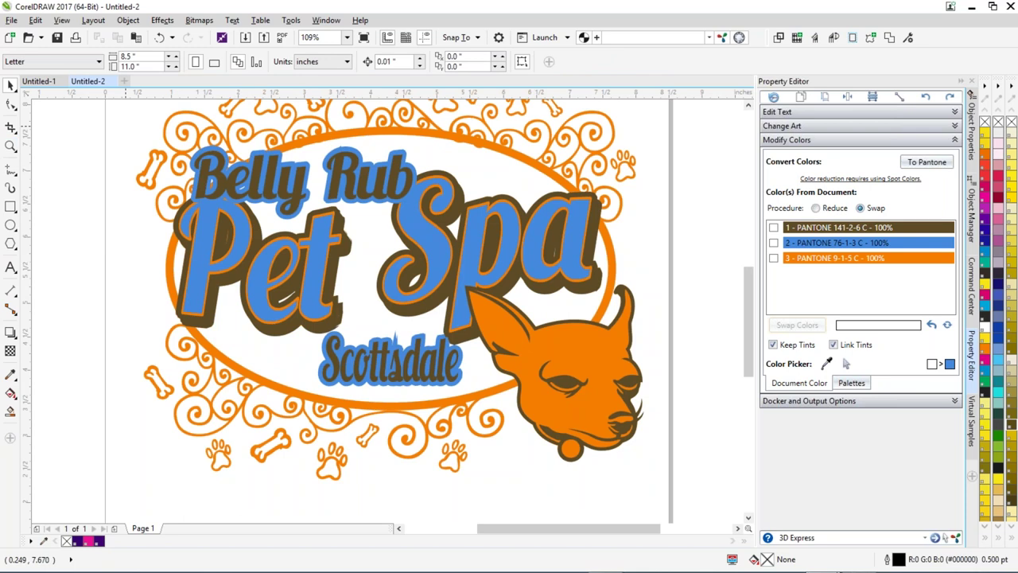
- Zoom in on the Scottsdale text to examine its blue outline
left_click(12, 146)
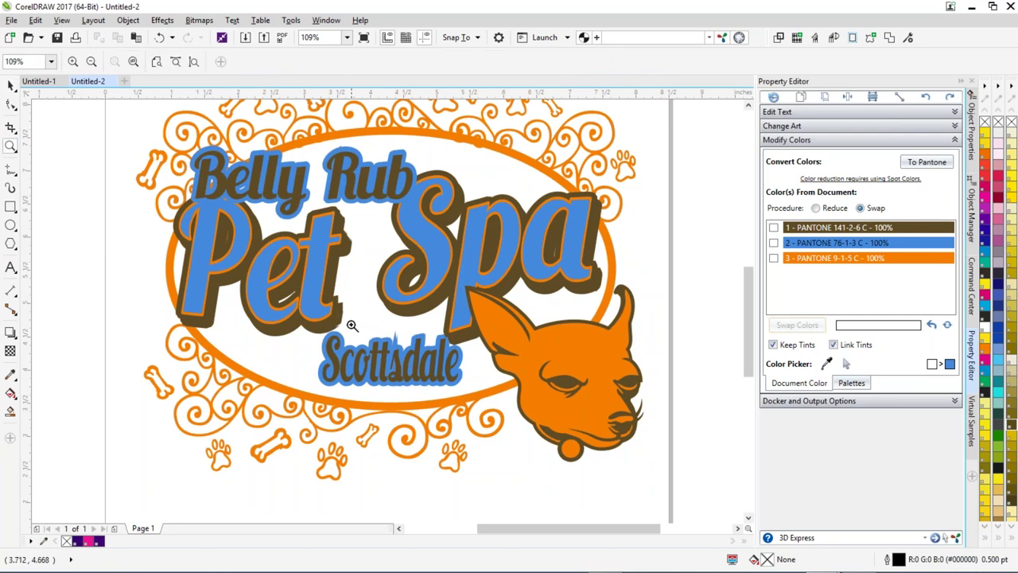
left_click_drag(341, 350, 481, 400)
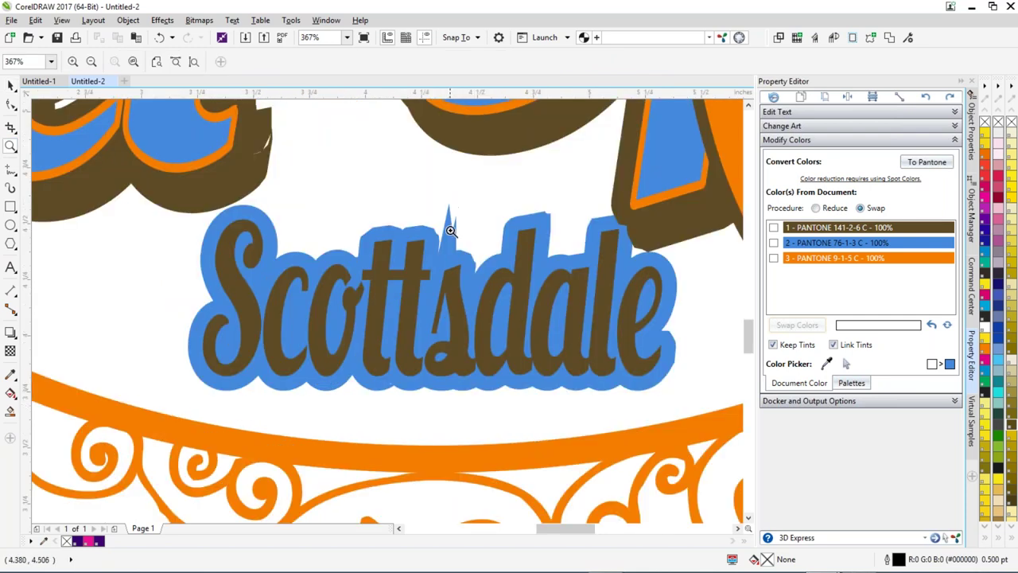
- Select the two blue Scottsdale text objects and edit the miter limit of their outline
scroll(450, 228, "down", 2)
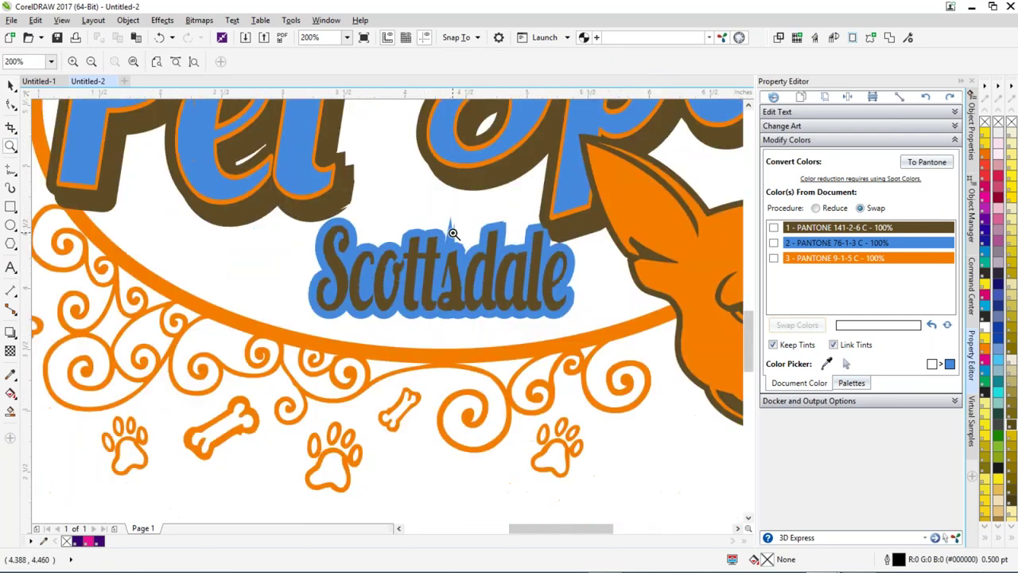
left_click(8, 86)
left_click_drag(201, 497, 644, 196)
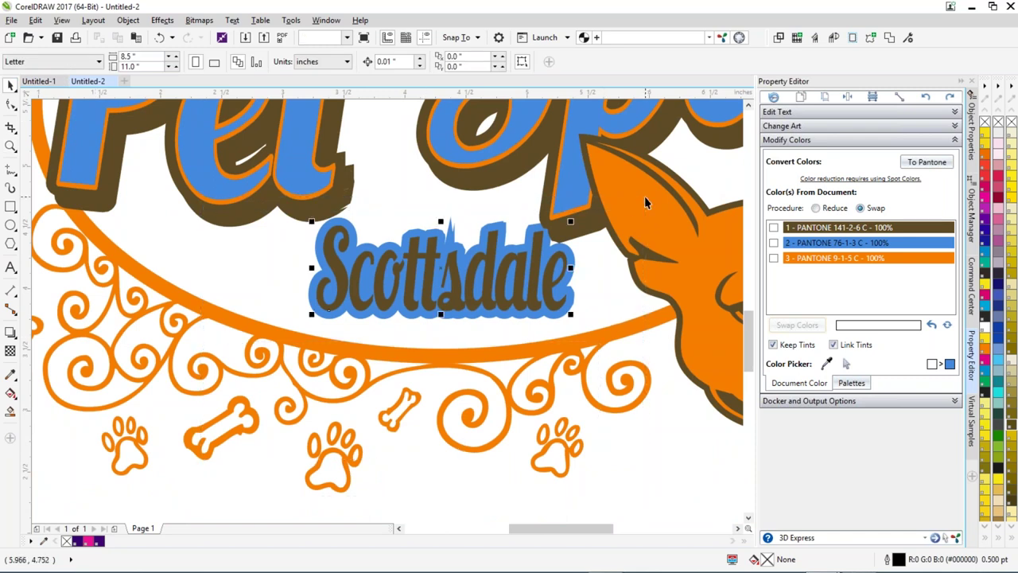
left_click_drag(436, 267, 457, 330)
key("ctrl+z")
key("Escape")
left_click(591, 229)
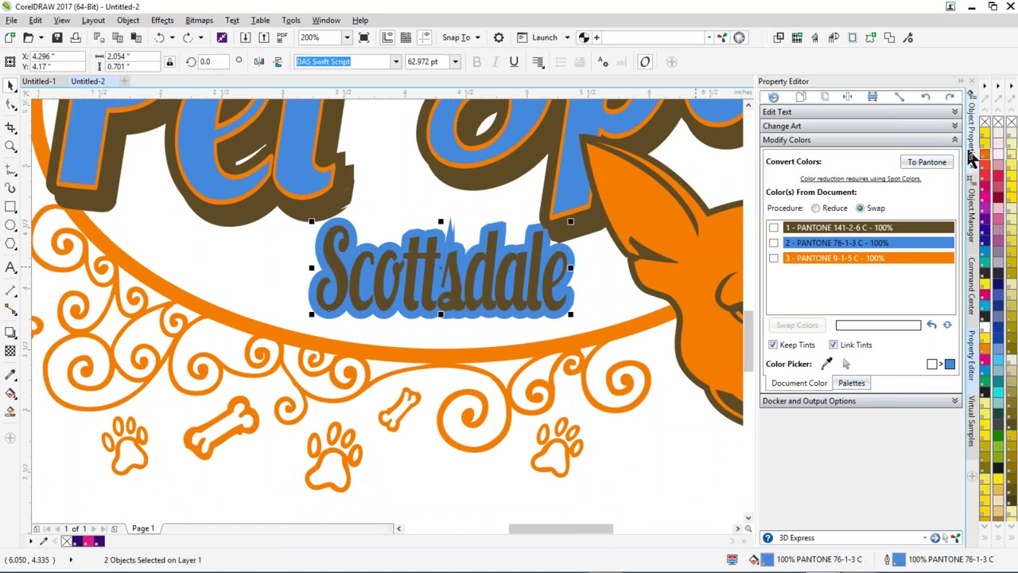
left_click(974, 127)
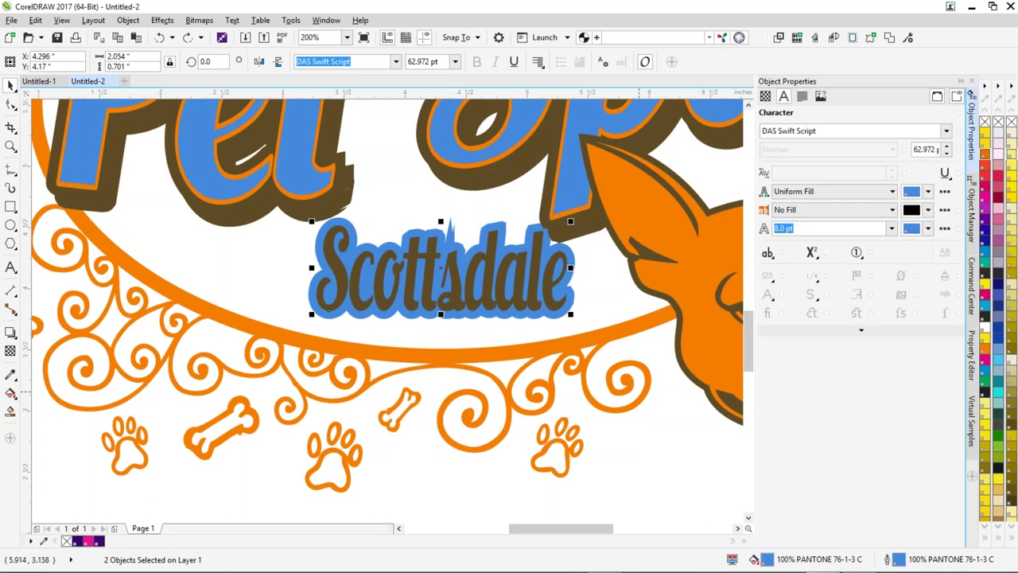
left_click(944, 228)
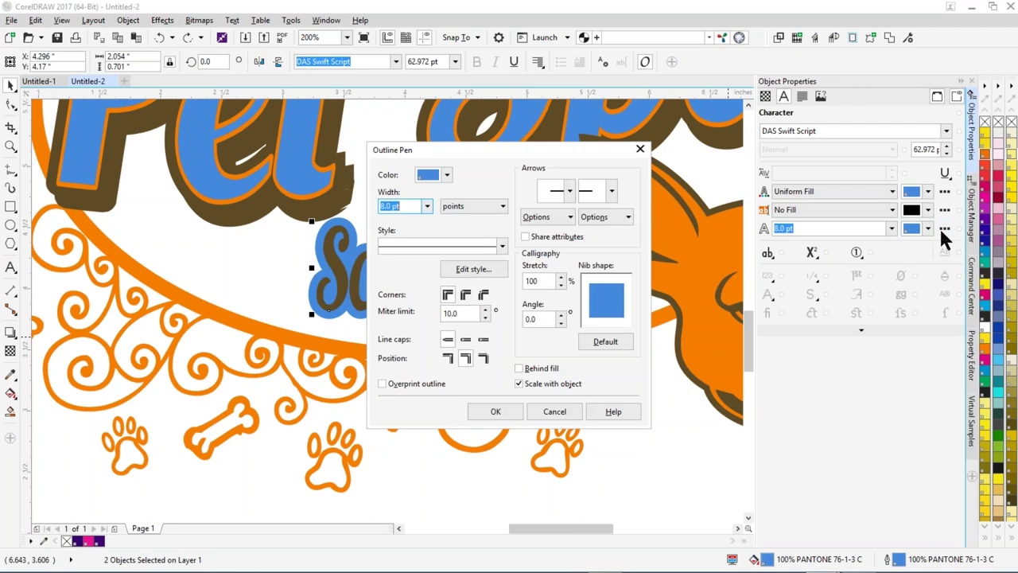
left_click_drag(473, 313, 419, 316)
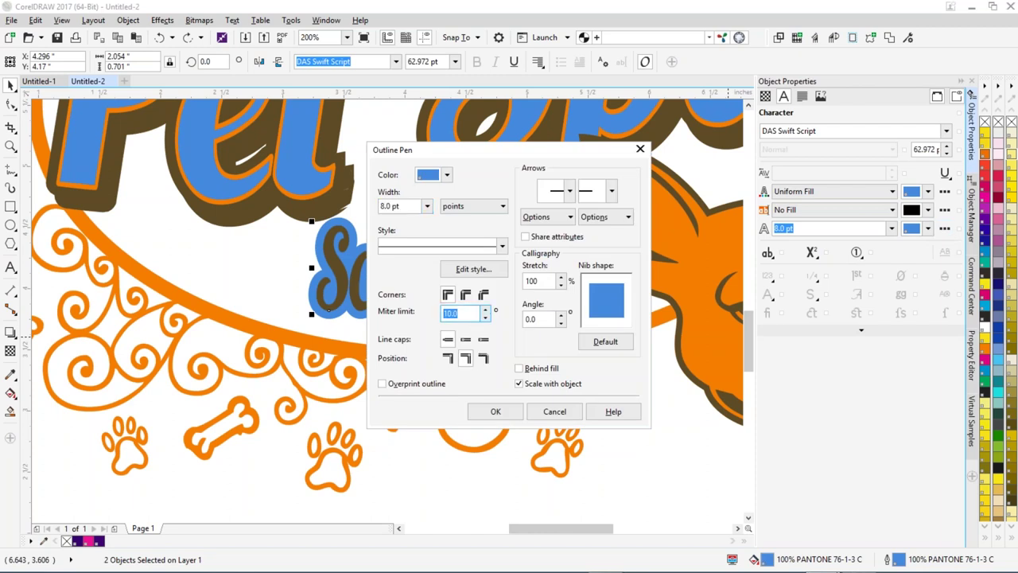
left_click(496, 411)
left_click(584, 431)
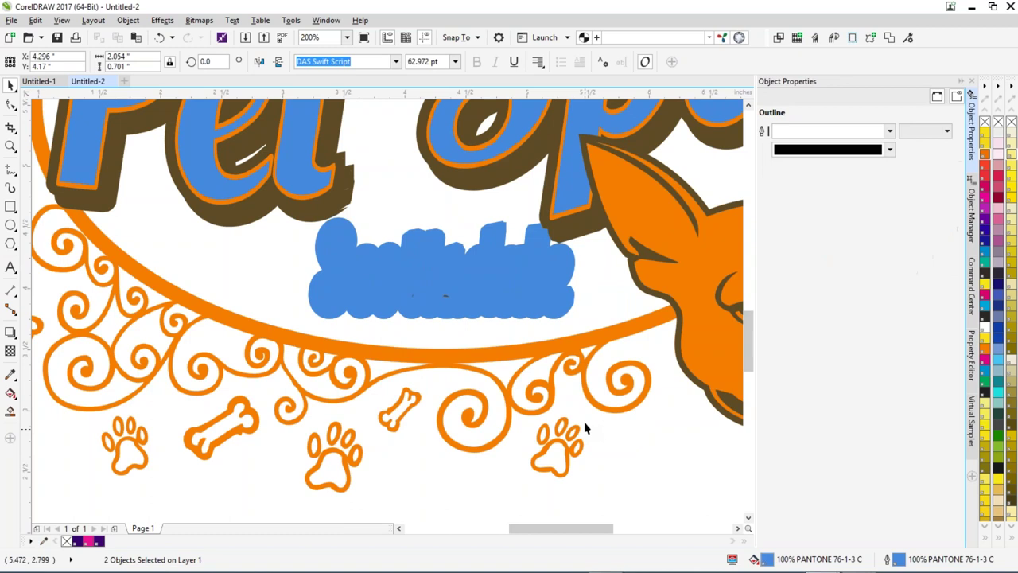
- Set the outline miter limit of the remaining blue Scottsdale text to 22 degrees
left_click(568, 291)
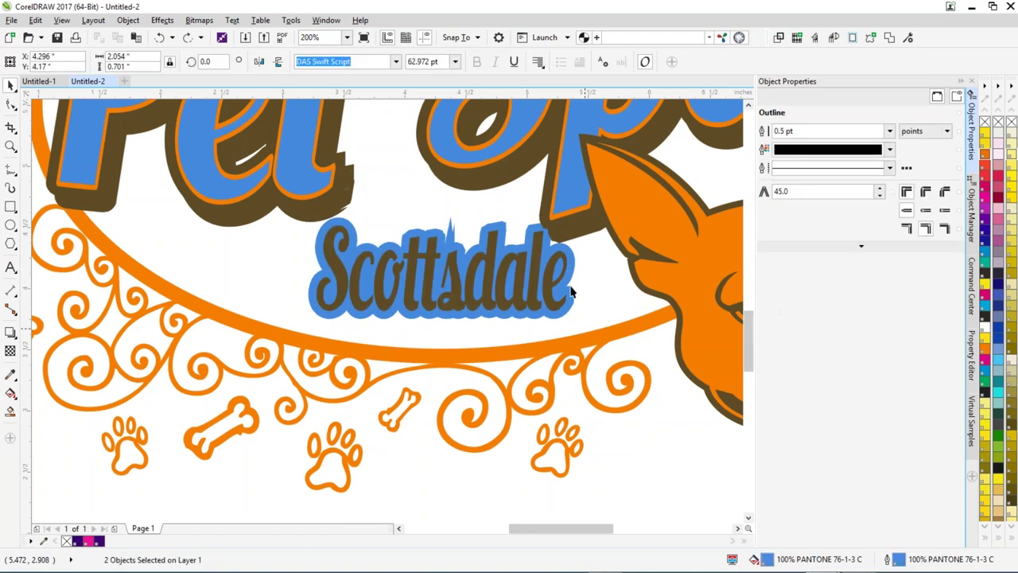
left_click_drag(568, 292, 622, 310)
key("ctrl+z")
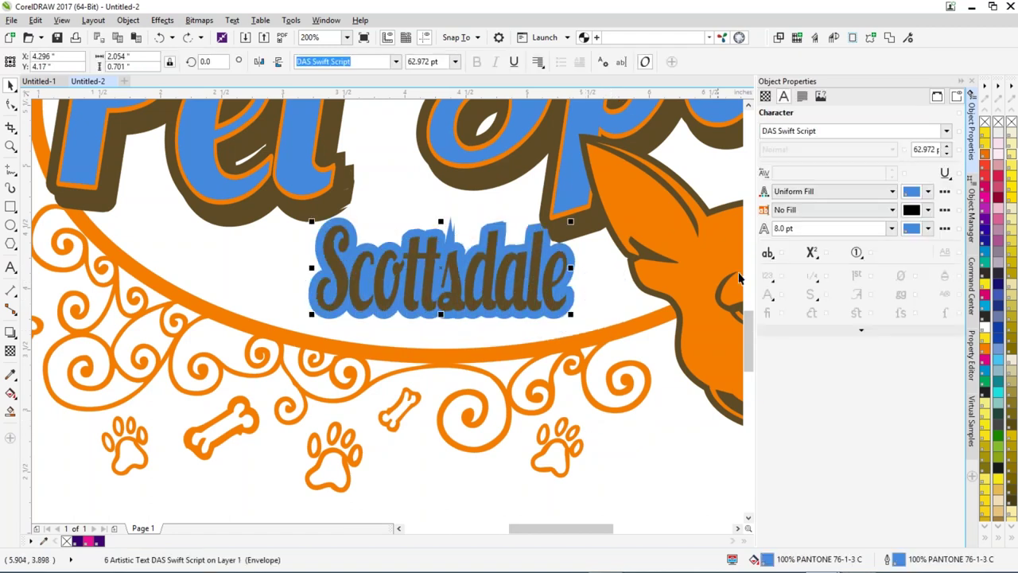
left_click(946, 228)
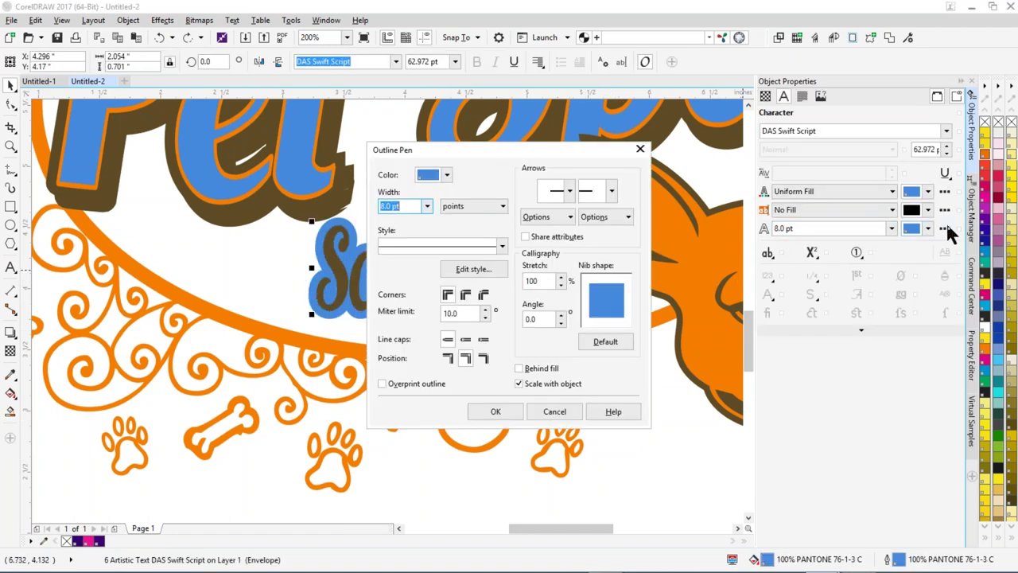
left_click(452, 312)
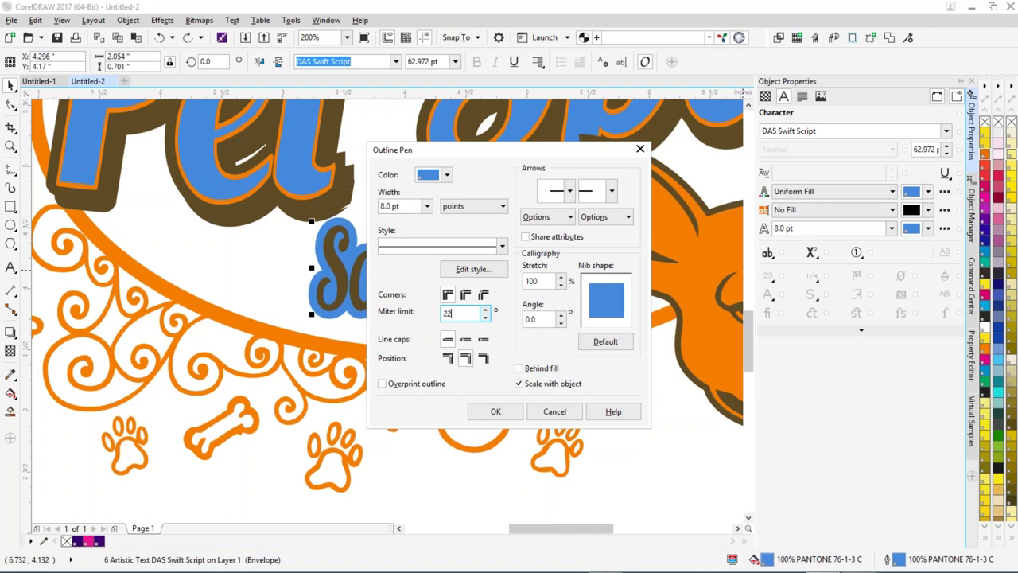
left_click(513, 415)
left_click(610, 436)
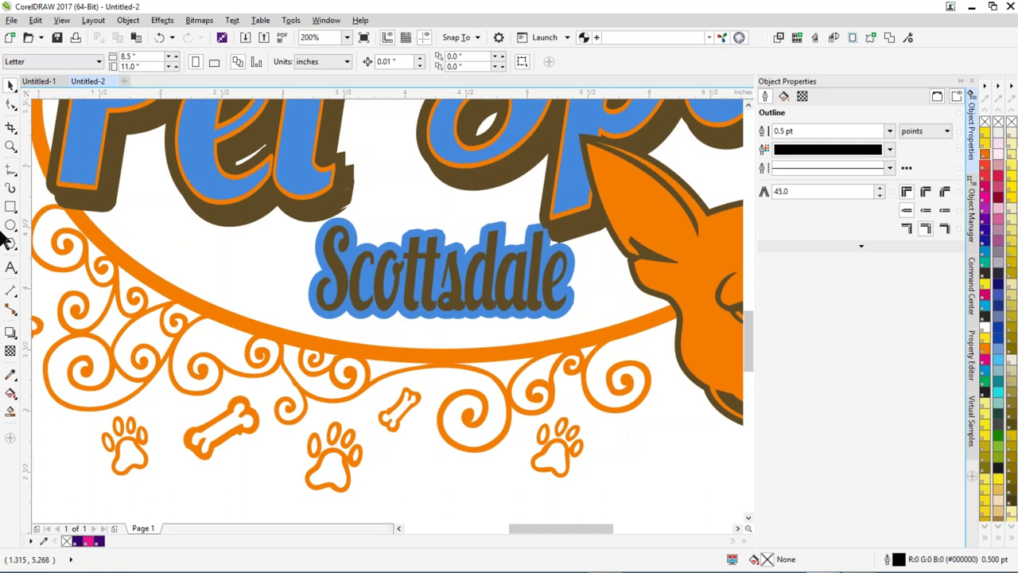
- Draw a five-pointed star about 3.0 by 2.9 inches below Scottsdale, filled PANTONE Red 032 C with a 4 pt PANTONE Yellow C outline
left_click(17, 253)
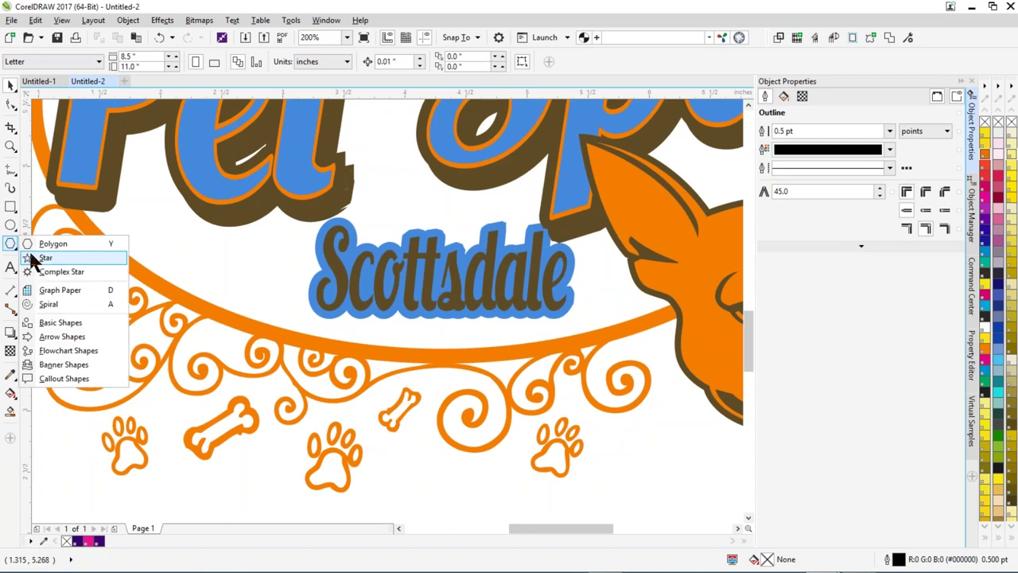
left_click(39, 257)
left_click_drag(522, 416, 433, 355)
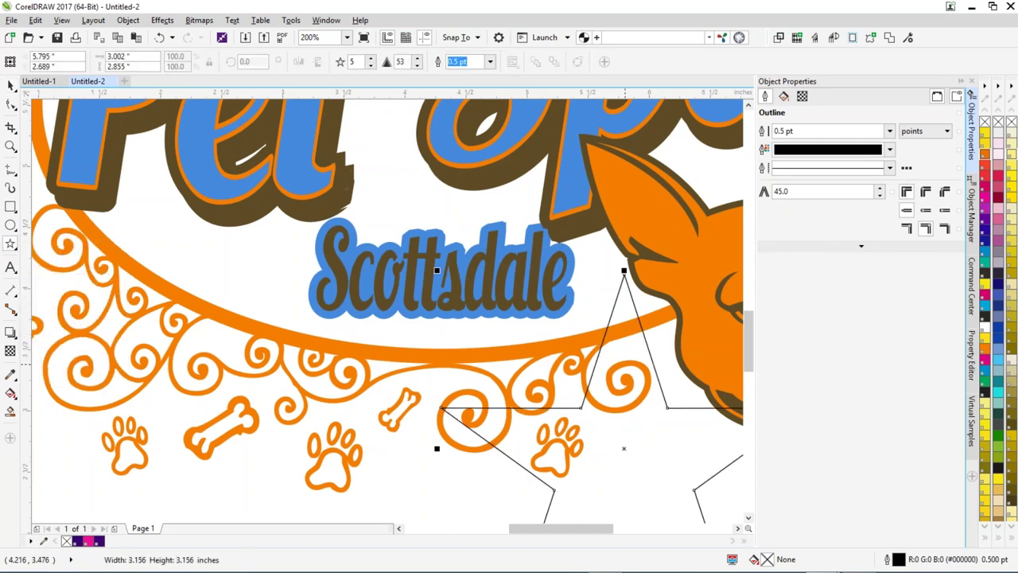
right_click(985, 150)
double_click(887, 559)
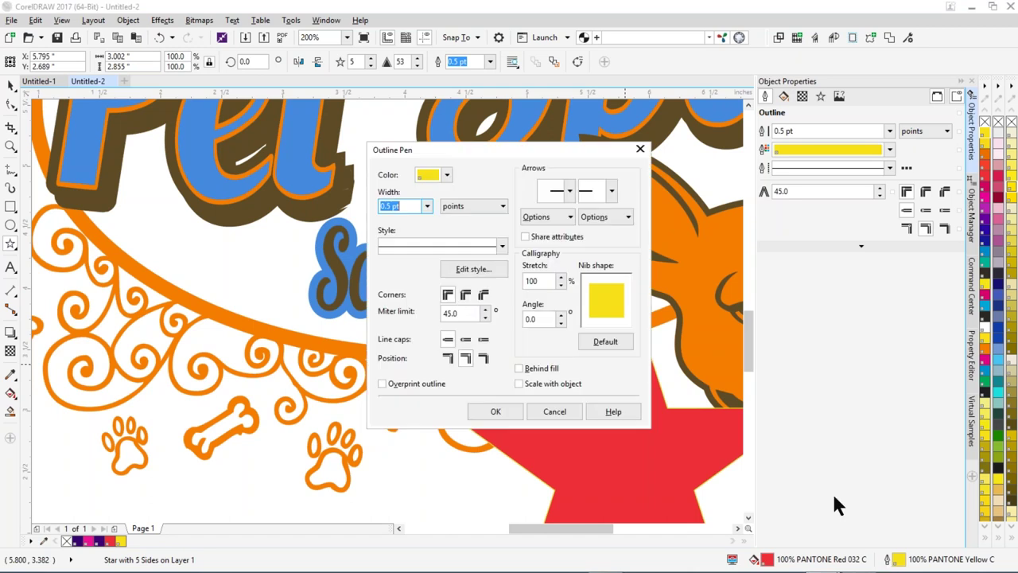
type("4")
left_click(496, 411)
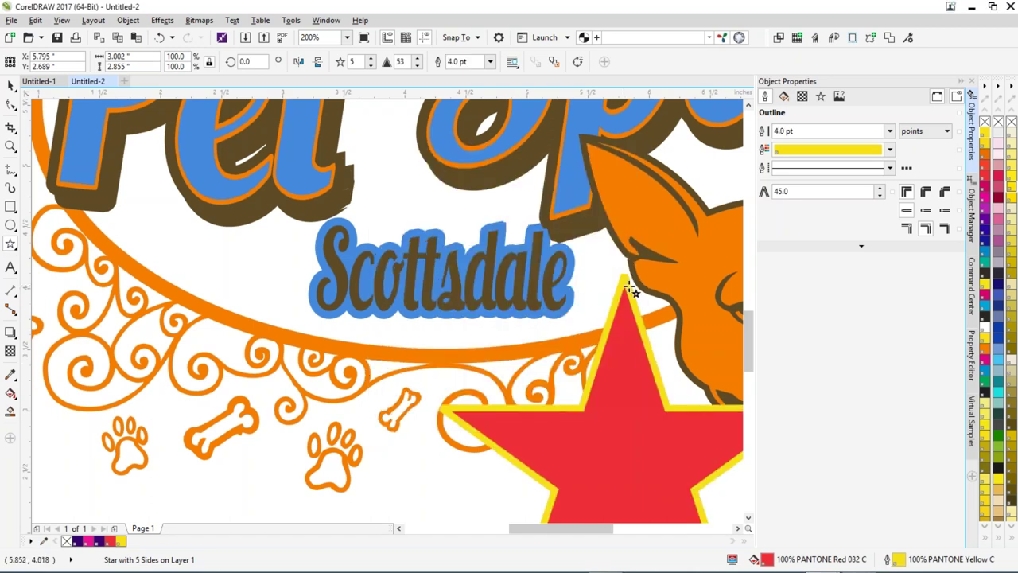
- Set the star's outline miter limit to 22 degrees and delete the star
double_click(798, 192)
type("22")
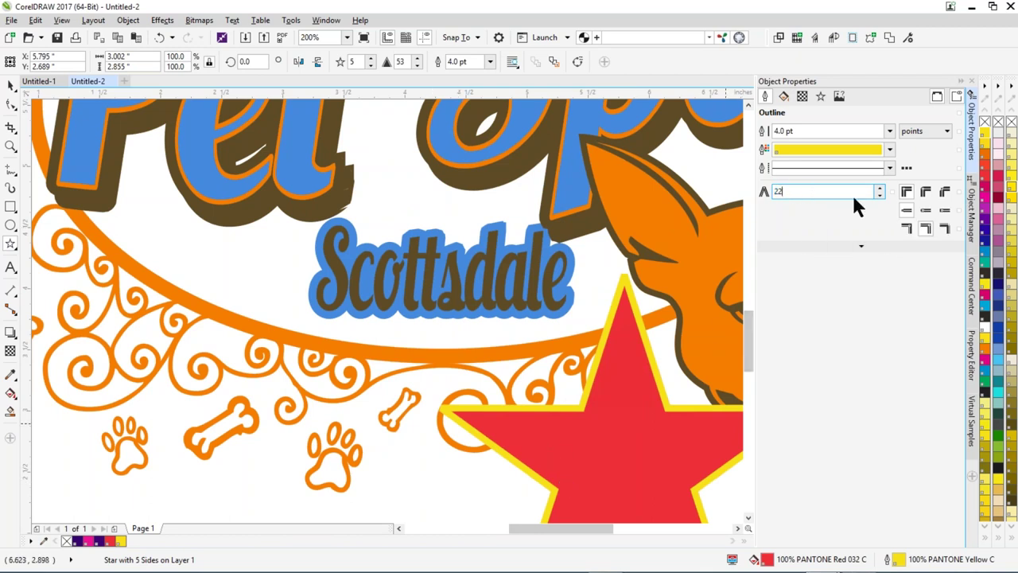
key("Return")
left_click(10, 85)
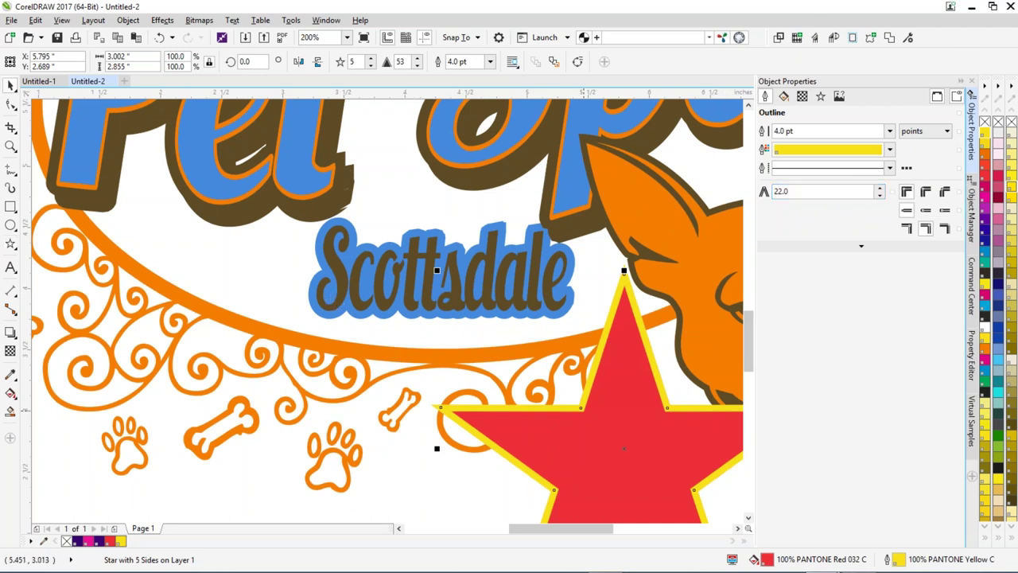
key("Delete")
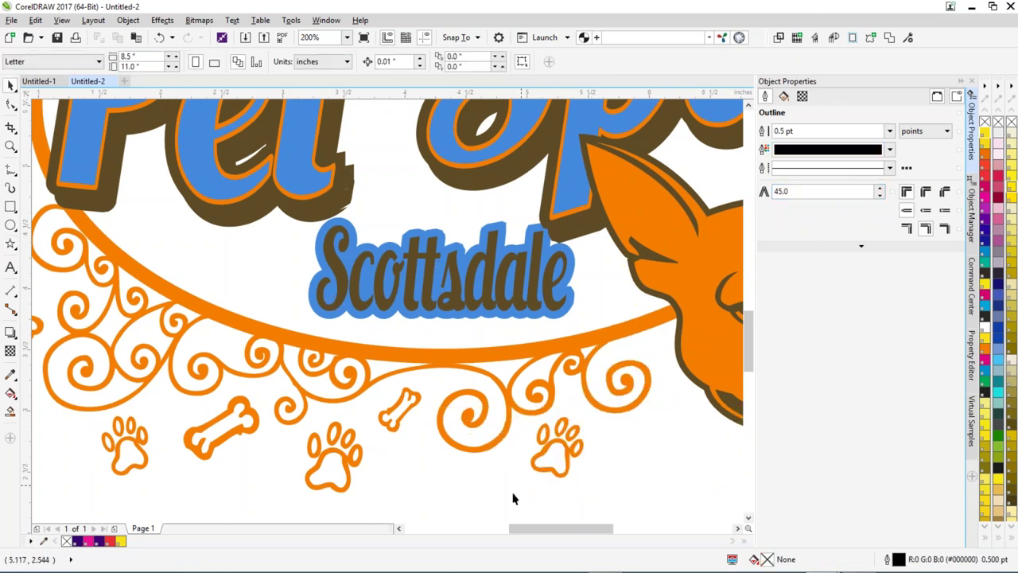
- Set the default outline miter limit to 22 for artistic text and graphic objects and save the settings as default
double_click(798, 191)
type("22")
key("Return")
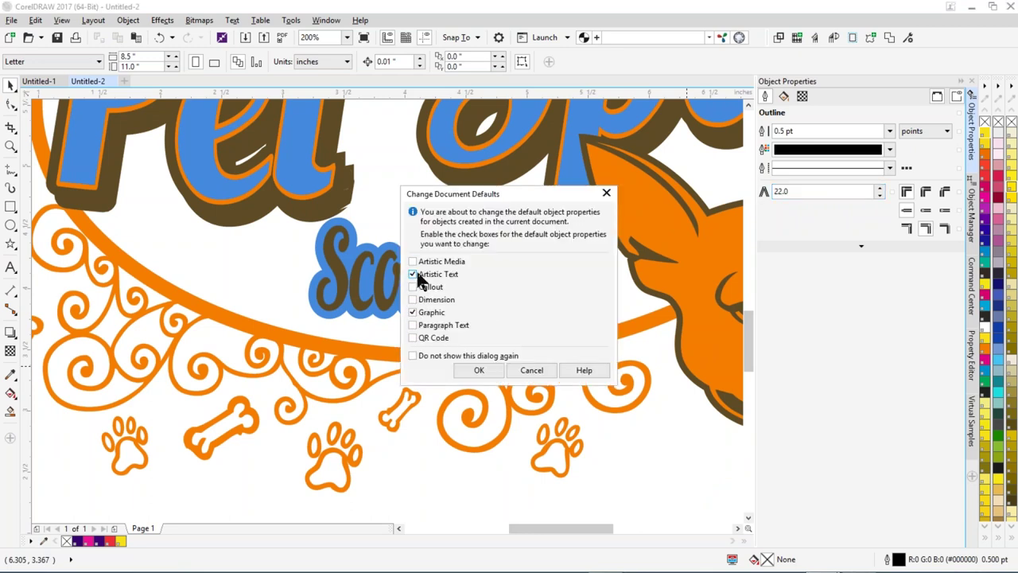
left_click(472, 372)
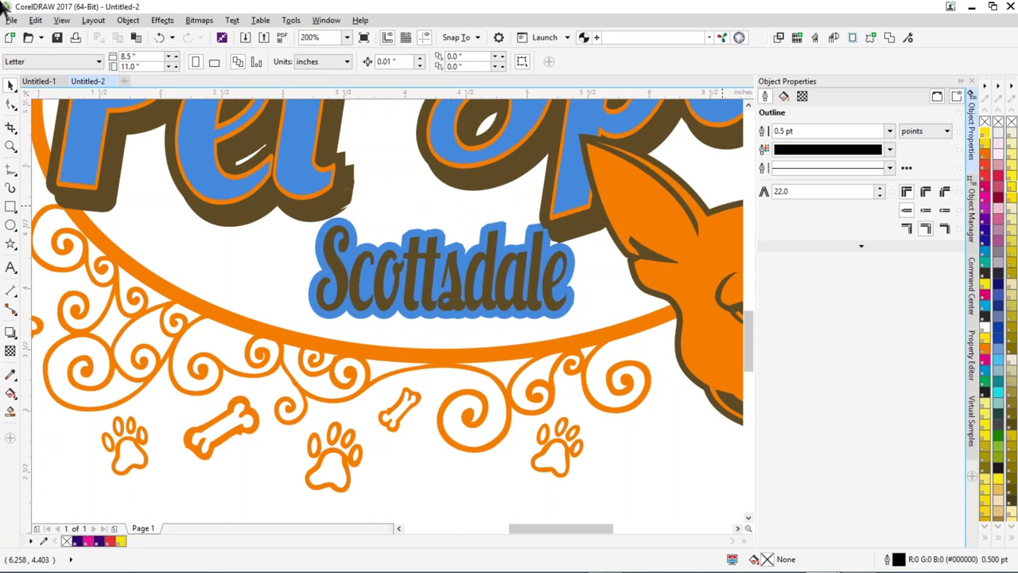
left_click(291, 20)
left_click(325, 65)
left_click(497, 320)
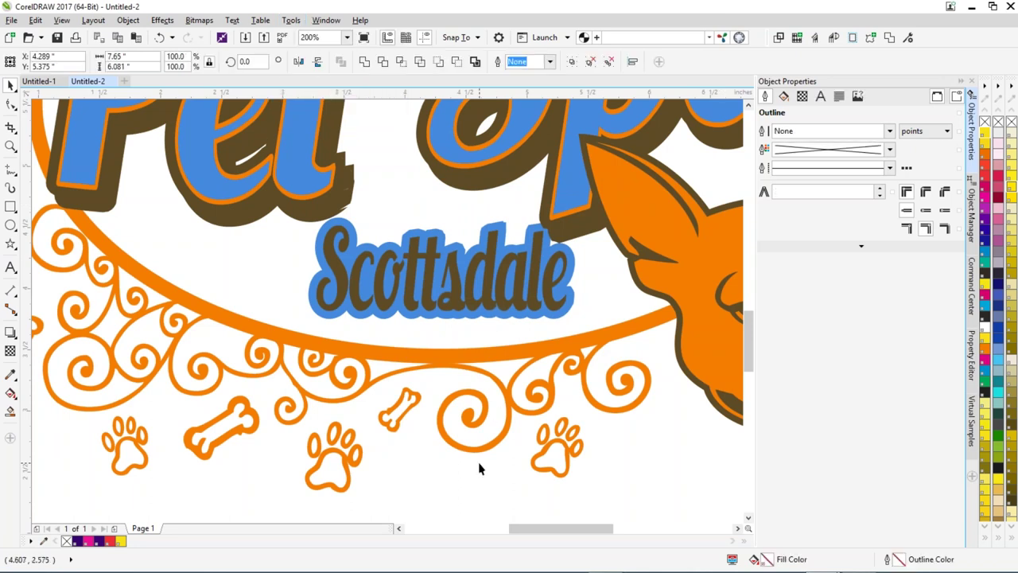
scroll(609, 357, "down", 1)
left_click(613, 449)
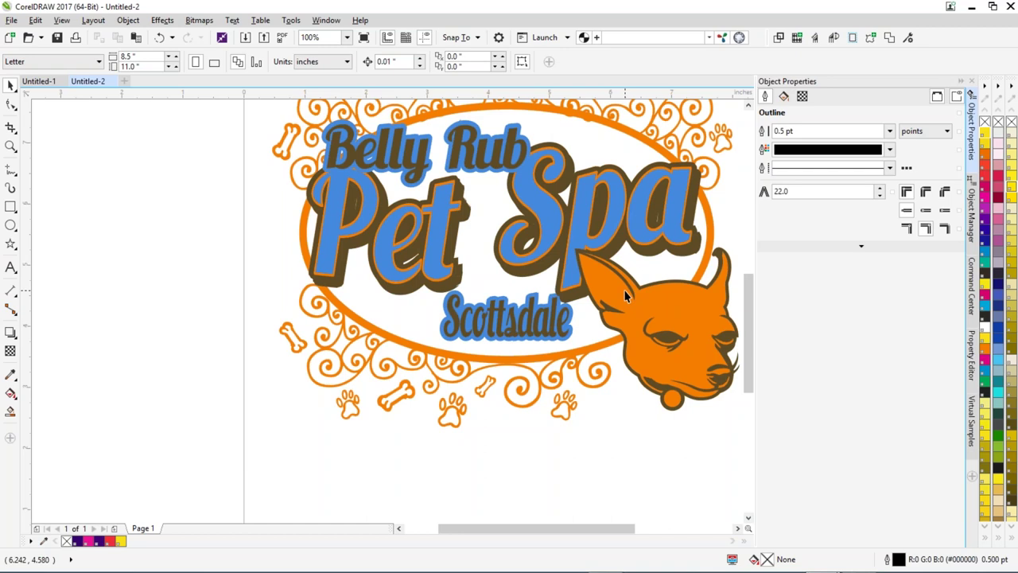
- Save the drawing to the Desktop as a CorelDRAW file named Belly Rubs
left_click(12, 21)
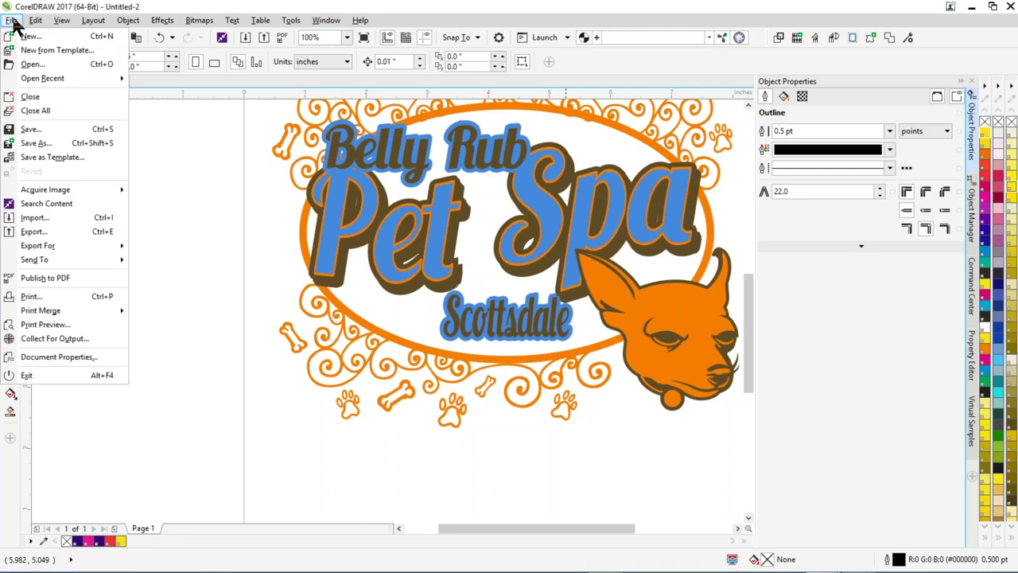
left_click(36, 129)
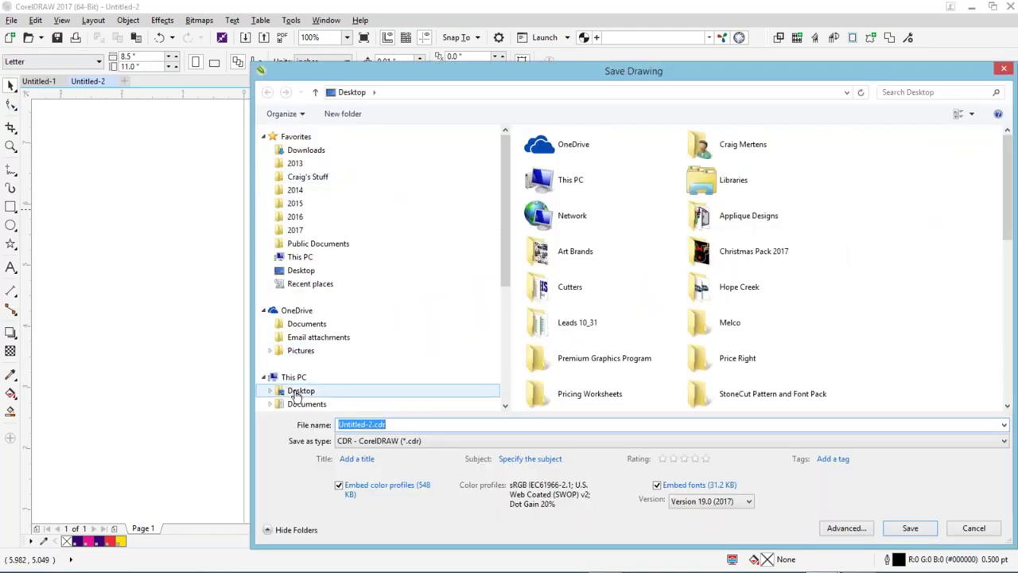
left_click(298, 391)
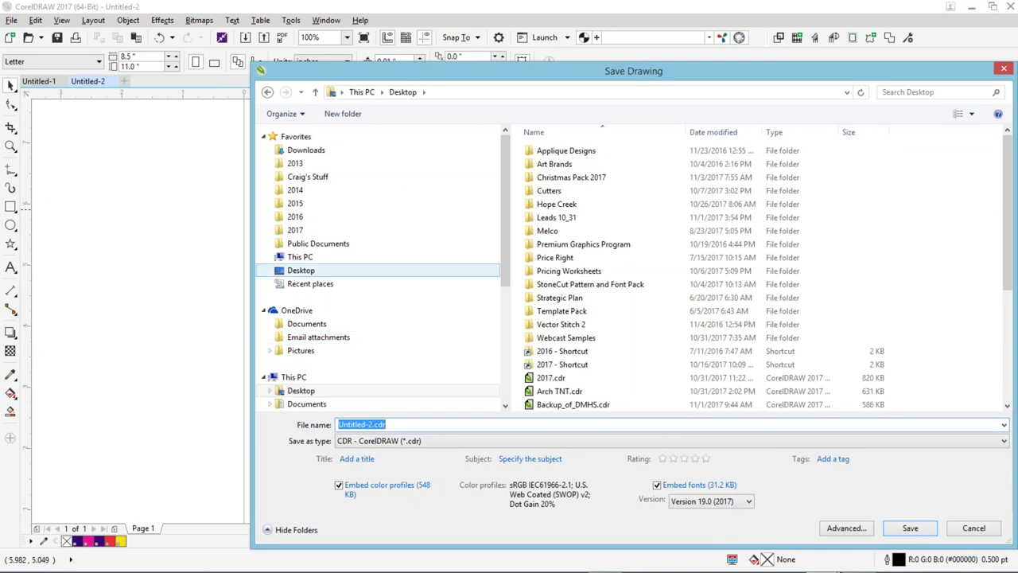
type("Bell")
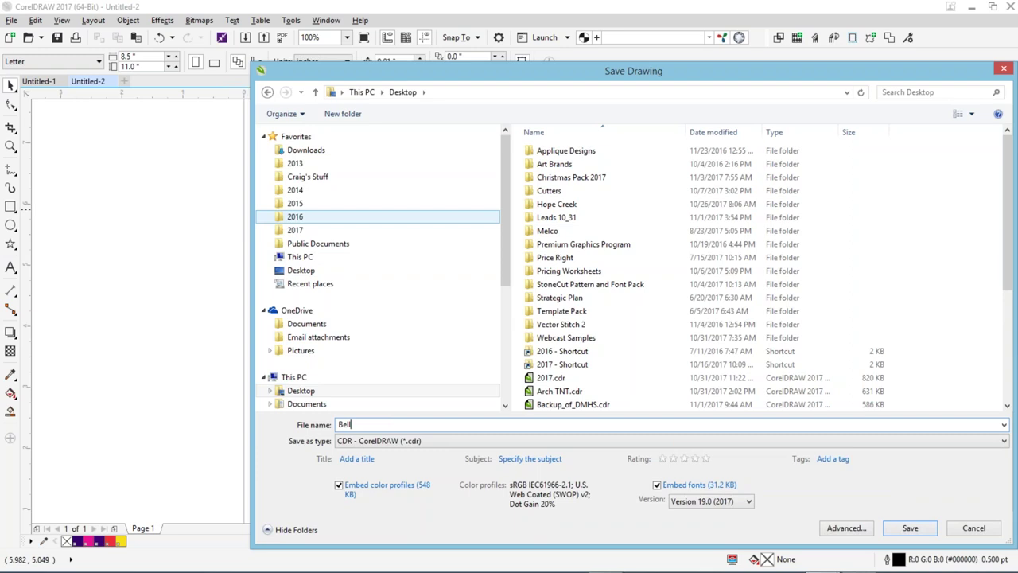
type("y Rubs")
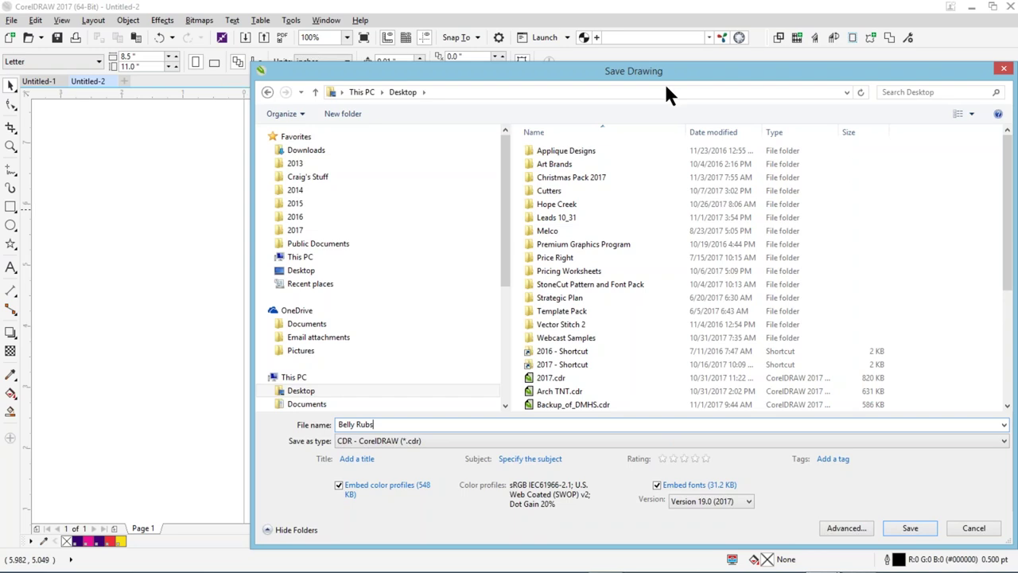
left_click_drag(689, 77, 518, 65)
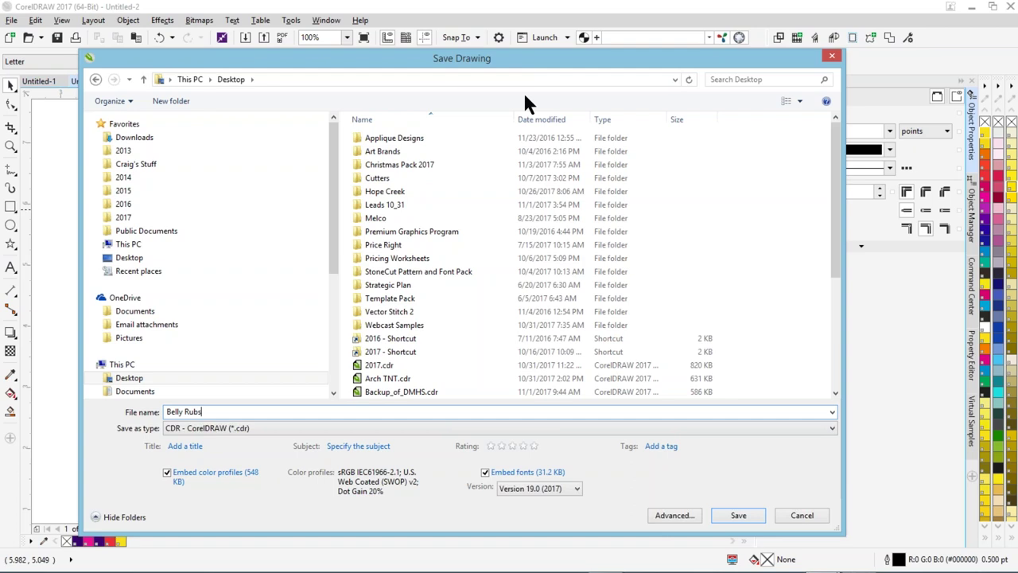
left_click(724, 513)
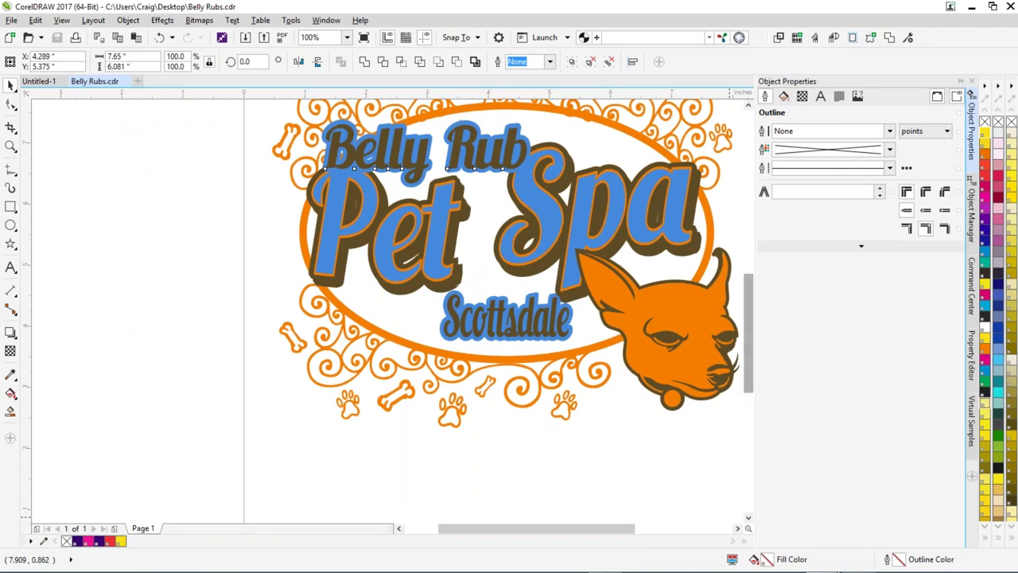
left_click_drag(750, 343, 748, 321)
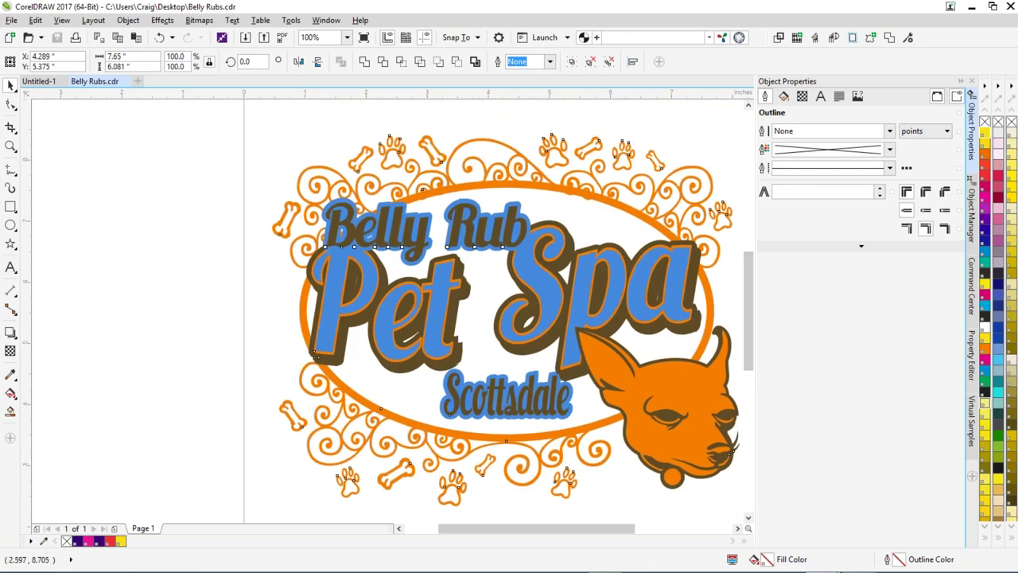
left_click(564, 38)
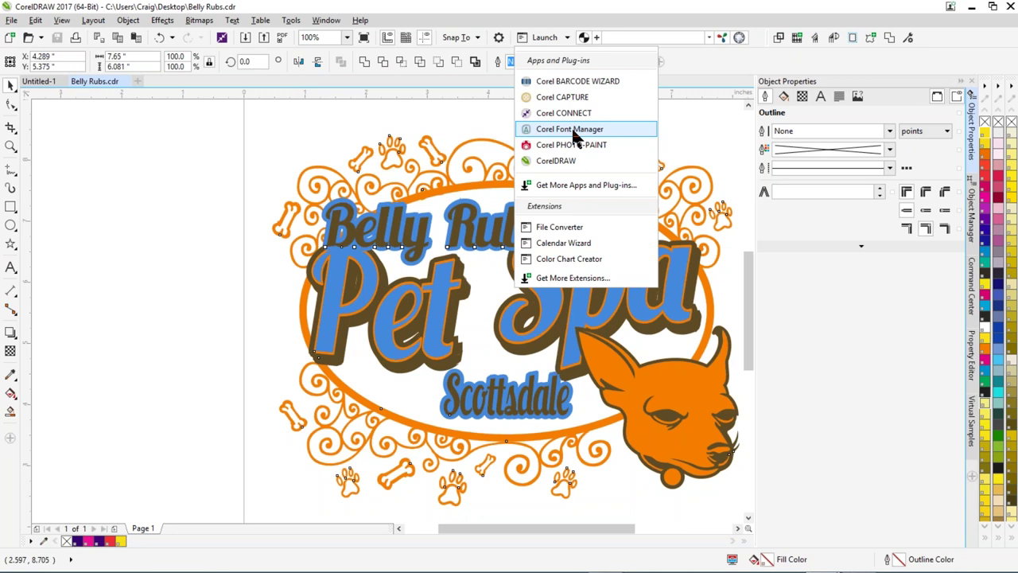
left_click(101, 178)
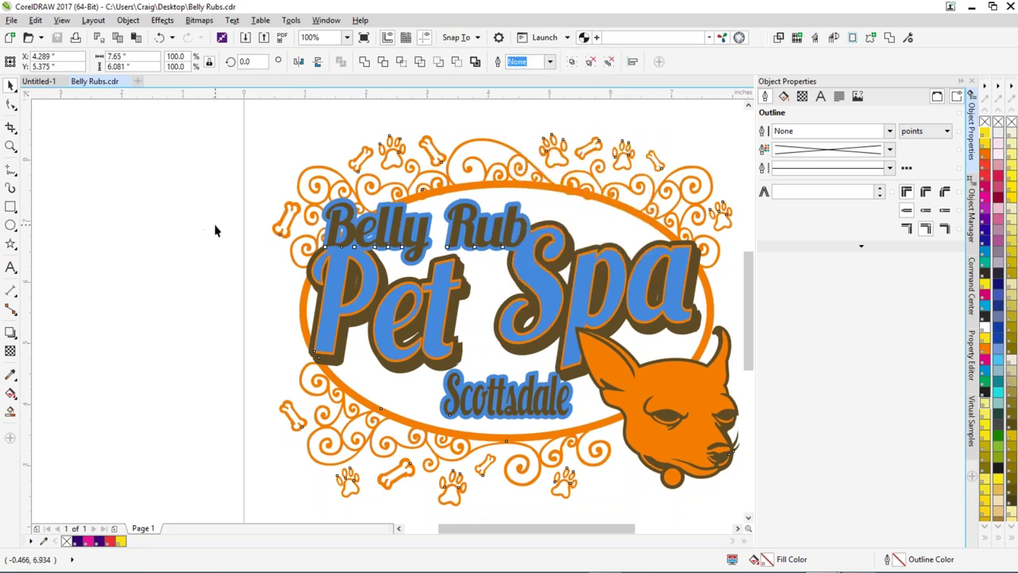
- Browse the Virtual Samples product blanks and apply the Apron b blank to the Belly Rub Pet Spa logo
scroll(215, 230, "down", 1)
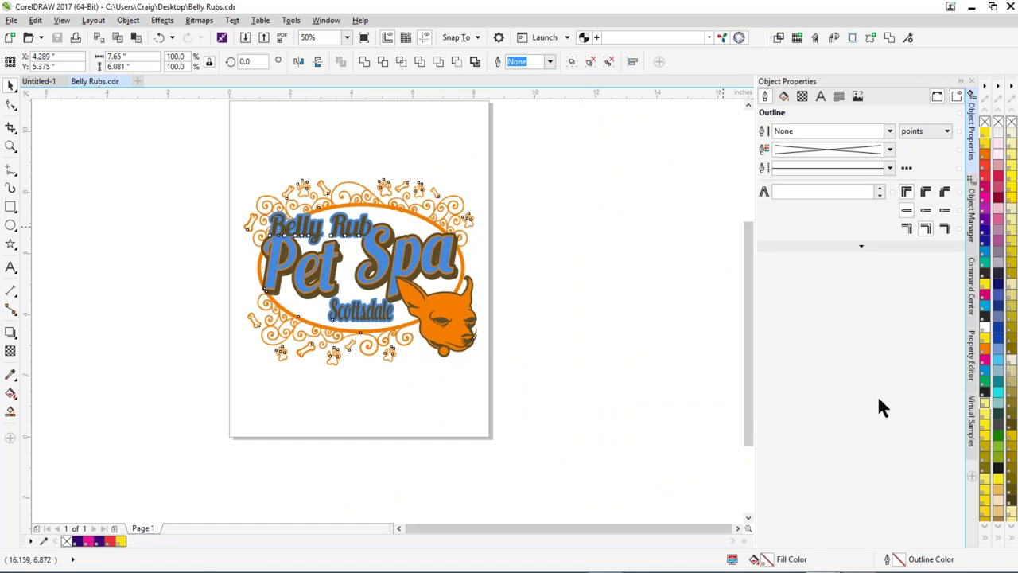
left_click(972, 303)
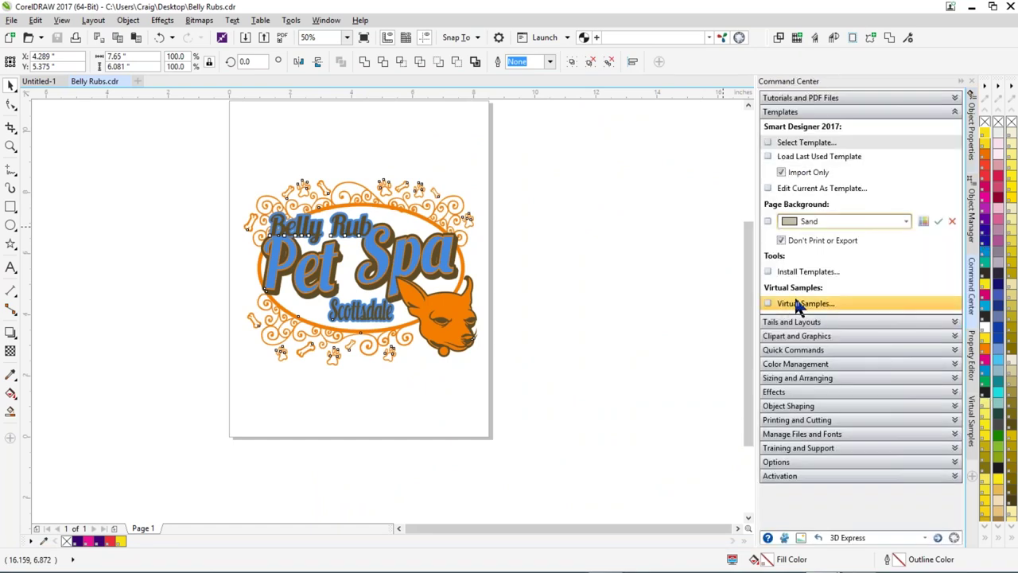
left_click(974, 435)
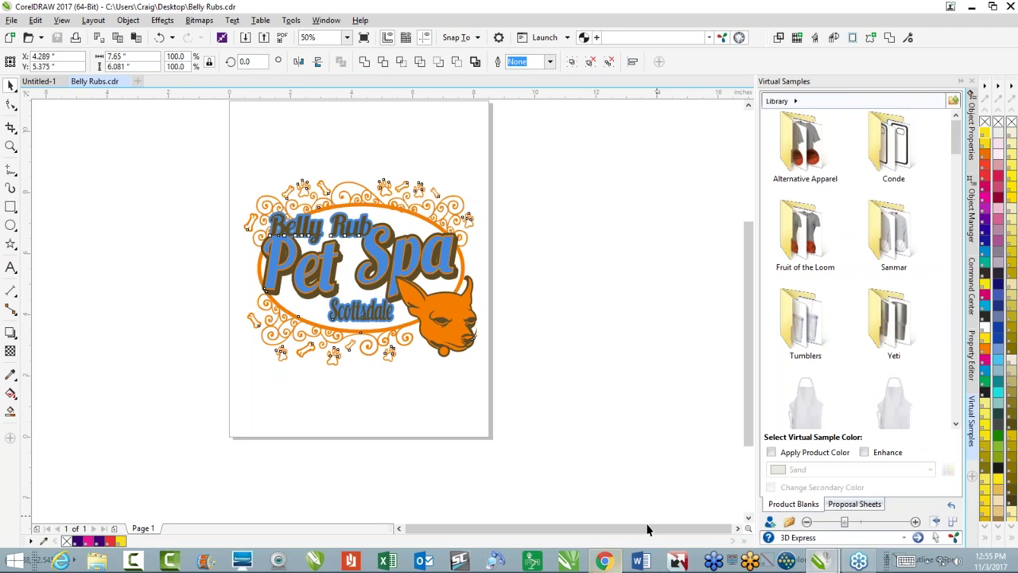
mouse_move(605, 561)
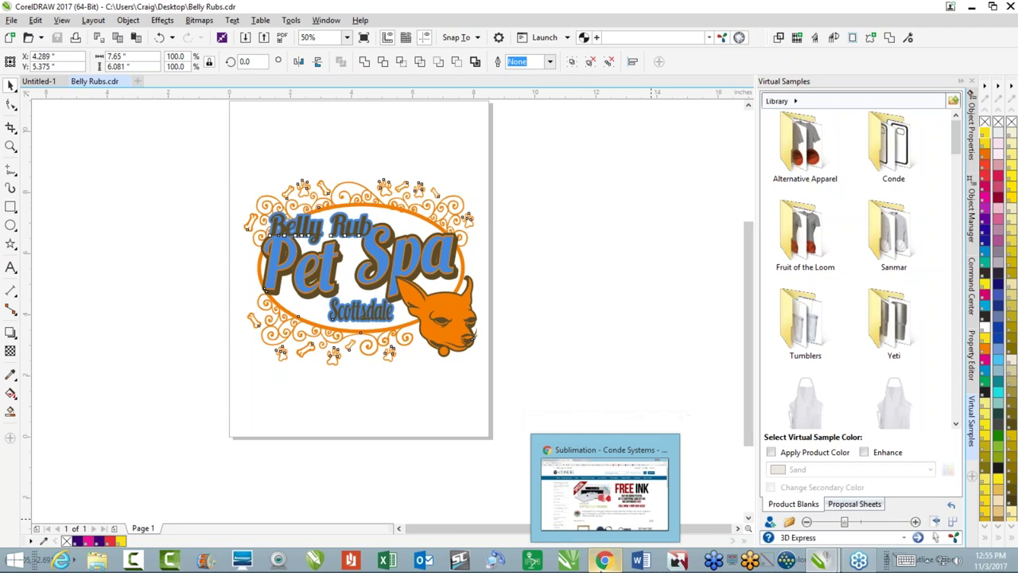
left_click(588, 281)
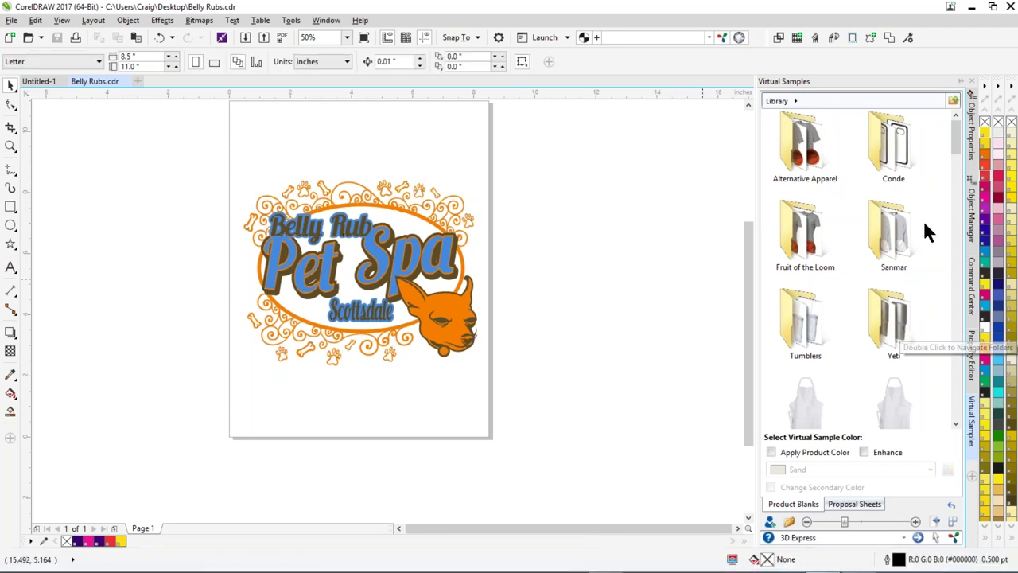
mouse_move(959, 157)
left_mouse_down()
mouse_move(957, 197)
mouse_move(960, 163)
mouse_move(959, 177)
left_mouse_up()
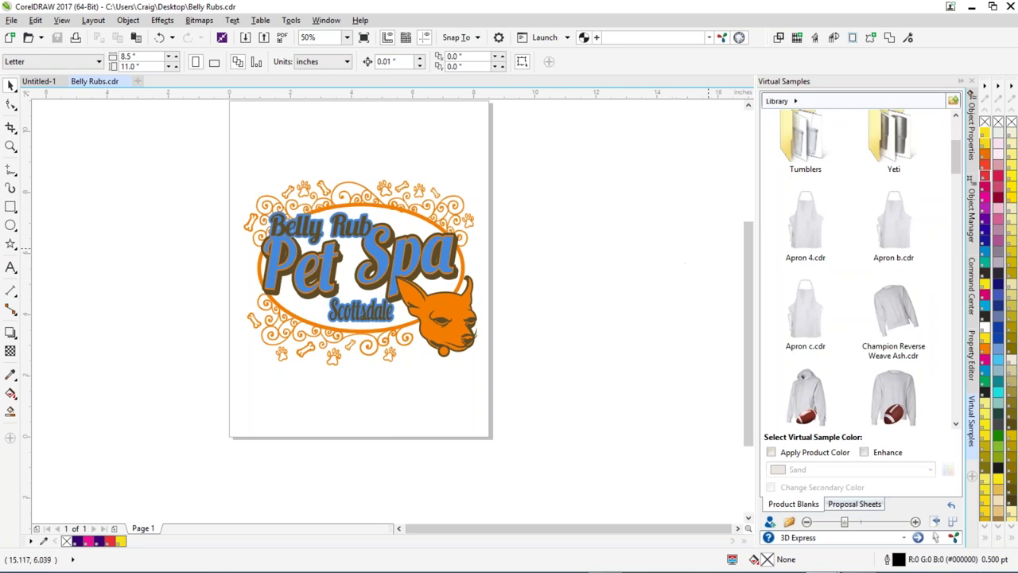
left_click(900, 243)
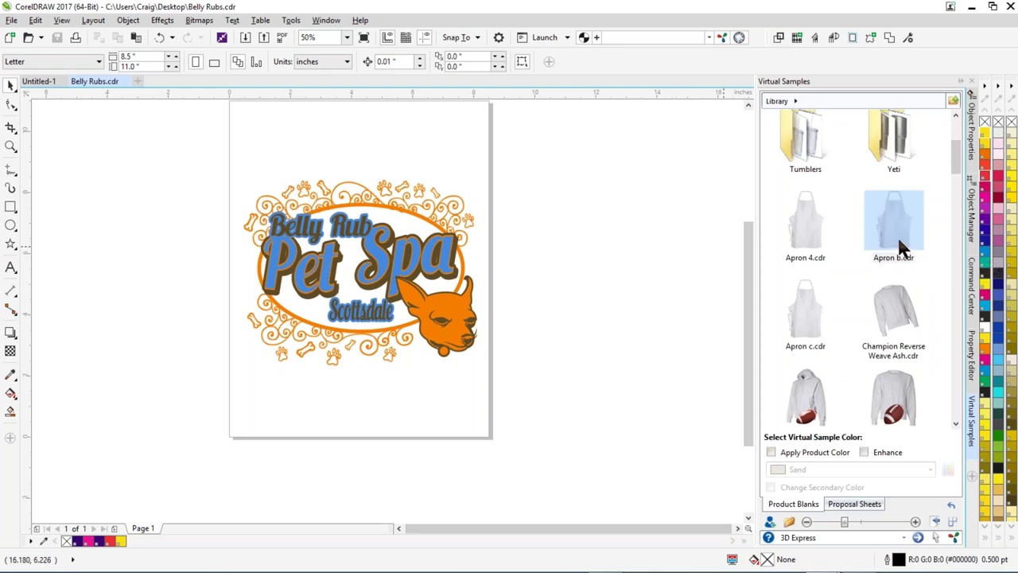
double_click(901, 246)
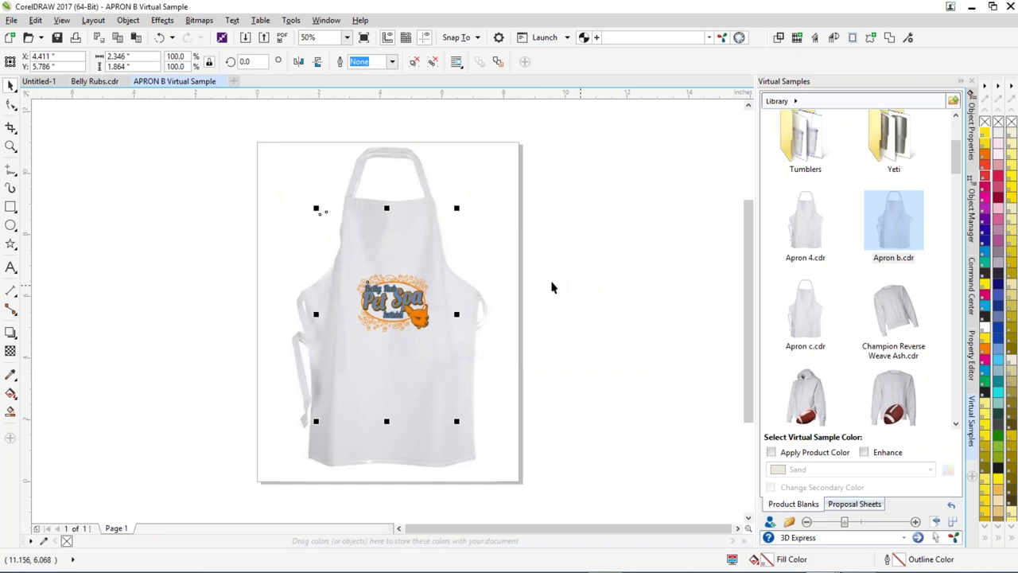
- Move the apron's product blank overlay sideways across the logo and undo the move
left_click(55, 159)
left_click(11, 146)
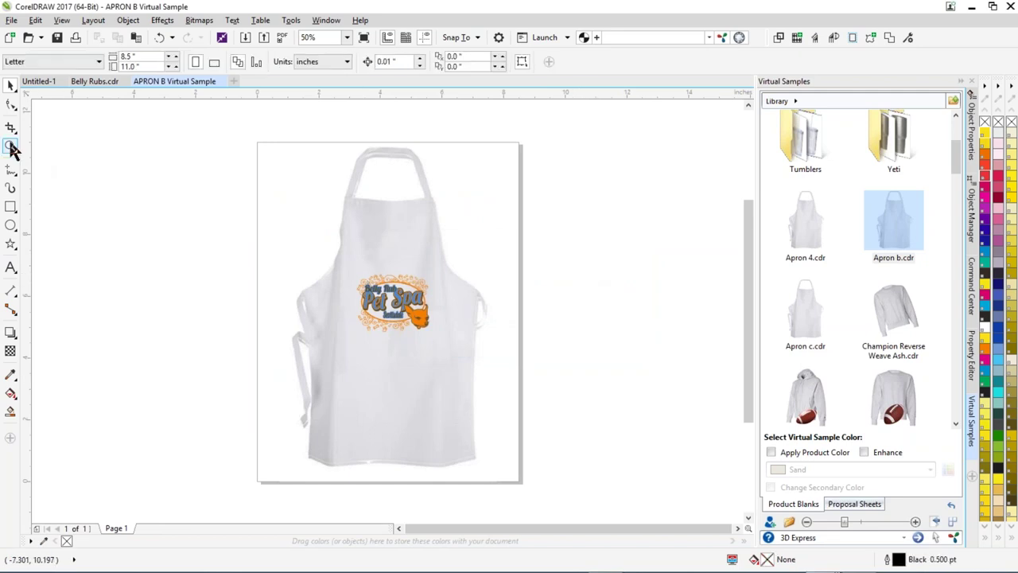
left_click_drag(279, 239, 500, 348)
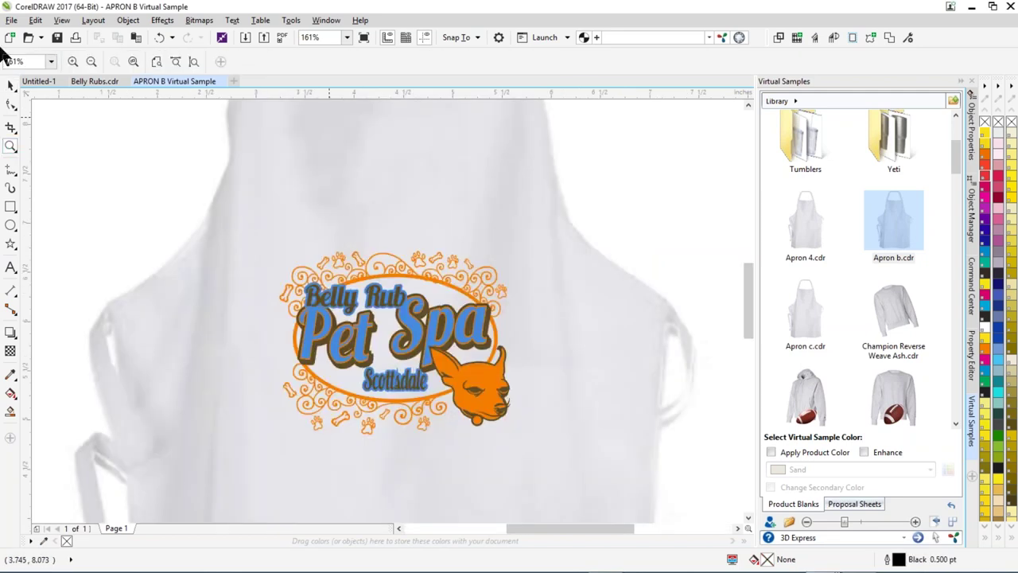
left_click(12, 85)
left_click(123, 177)
left_click_drag(731, 370, 552, 421)
key("ctrl+z")
left_click(130, 193)
left_click(150, 231)
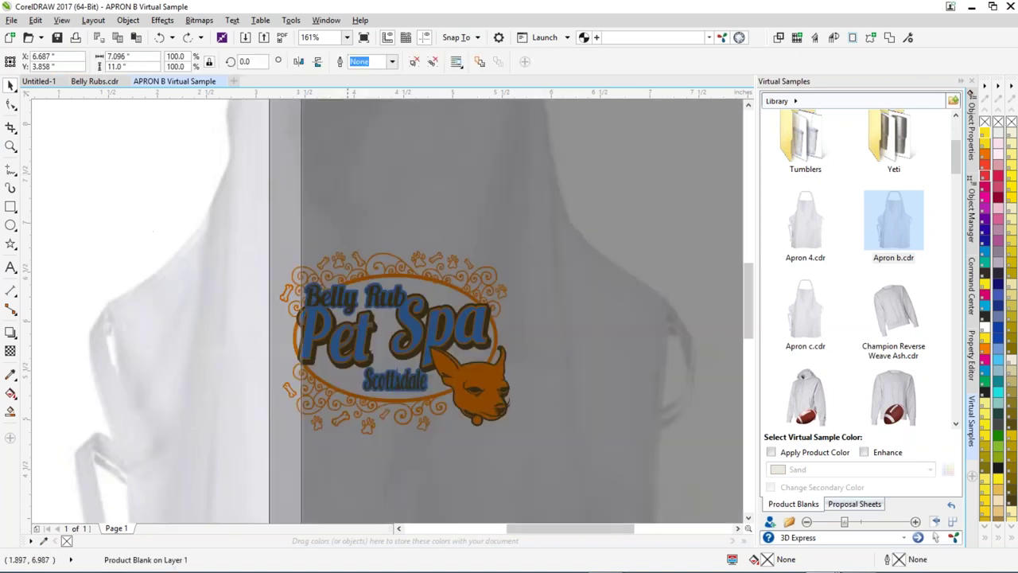
- Enlarge the Belly Rub Pet Spa logo proportionally on the apron's chest
scroll(588, 347, "down", 3)
left_click(309, 294)
left_click(545, 367)
left_click_drag(575, 321, 580, 311)
left_click(255, 286)
key("shift+F4")
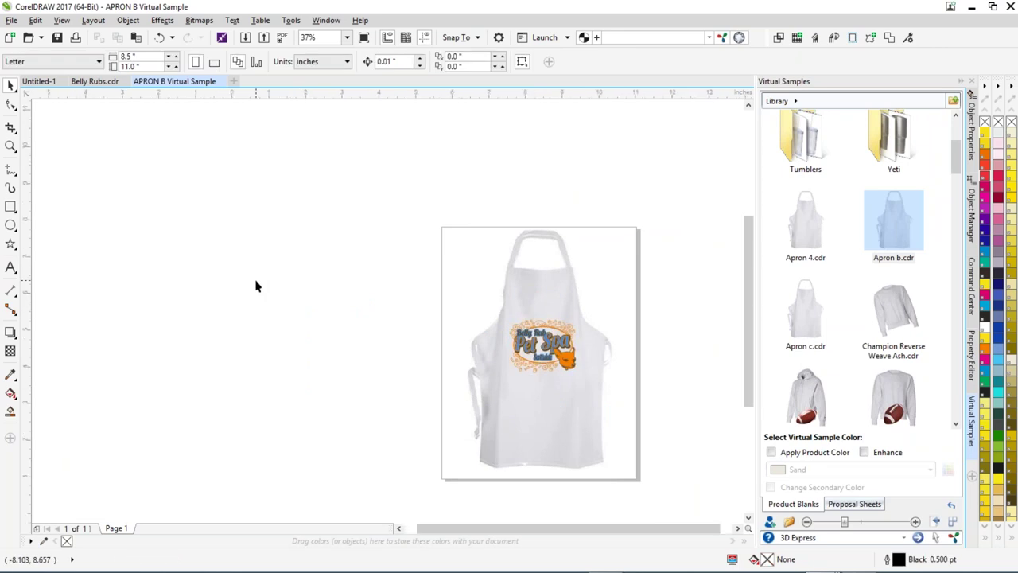
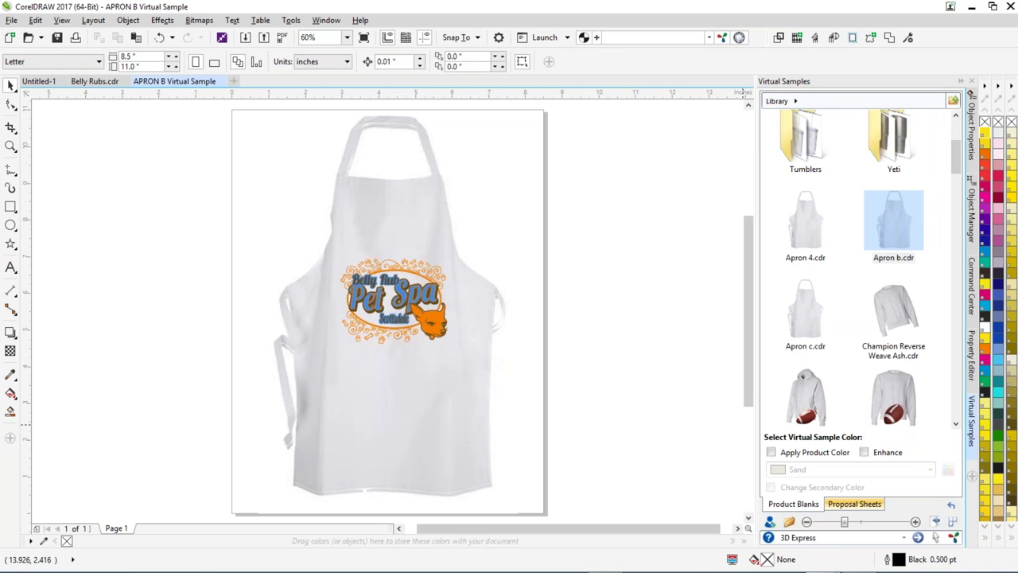
- Set the proposal sheet style to Style 2 and replace the existing T-shirt art with the apron sample
left_click(857, 502)
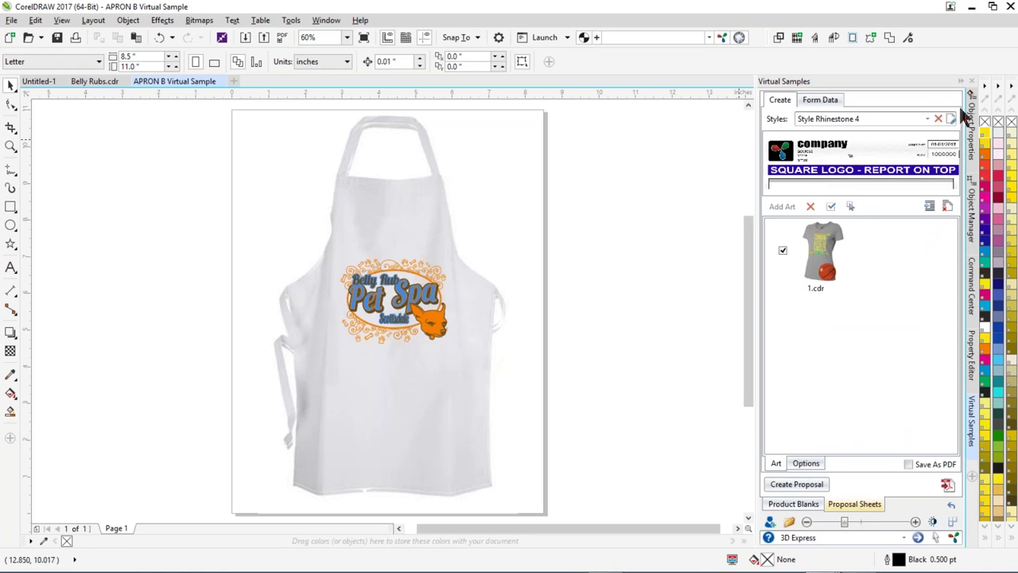
left_click(927, 119)
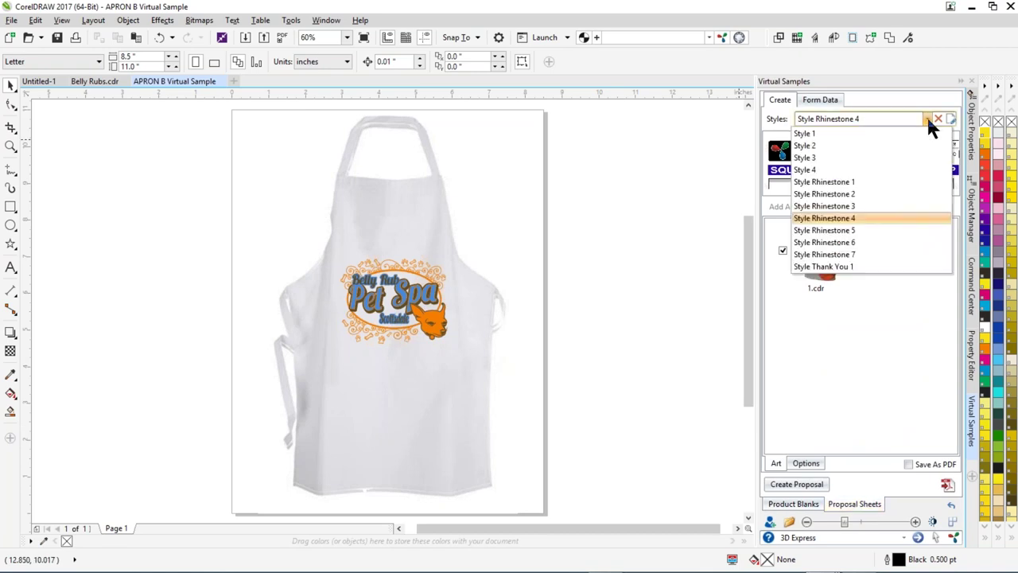
left_click(812, 143)
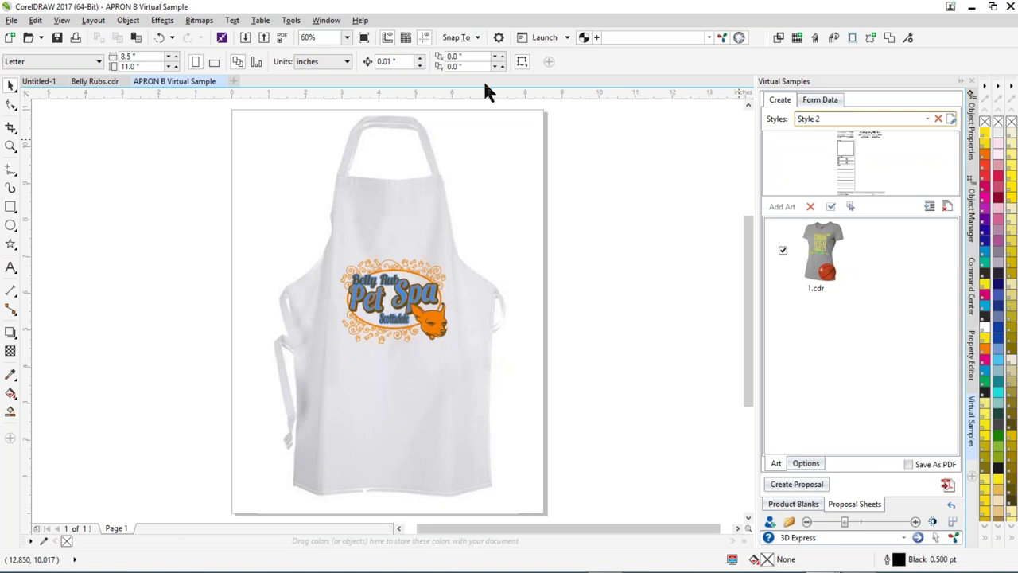
left_click(811, 208)
left_click(544, 315)
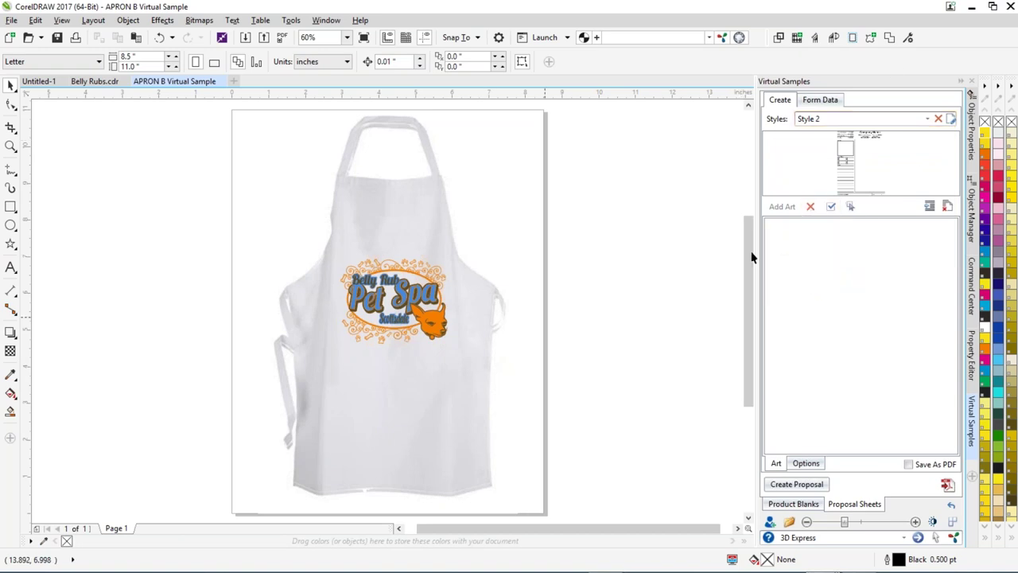
left_click(782, 206)
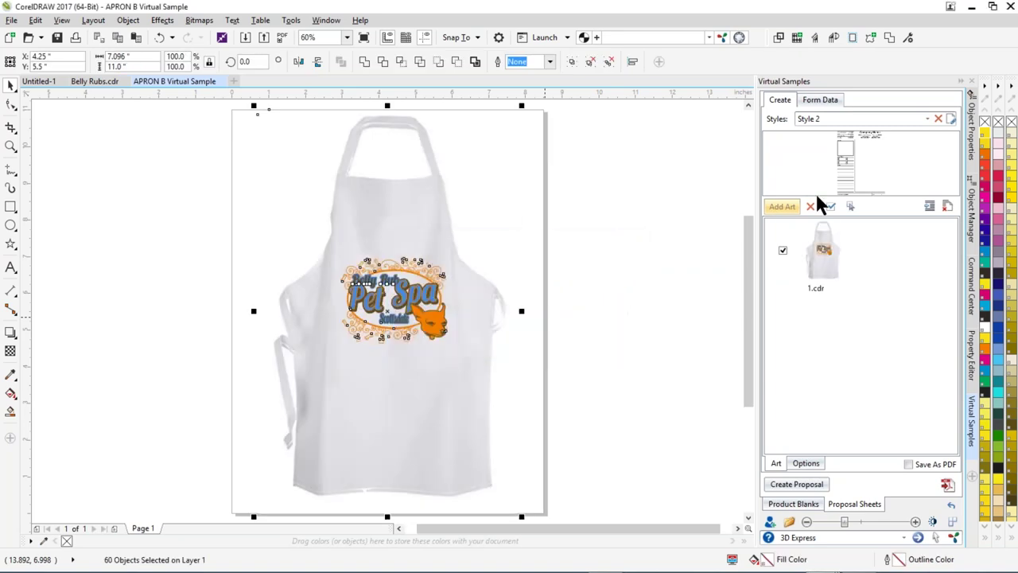
- Review the customer and company information fields in the proposal's form data
left_click(836, 101)
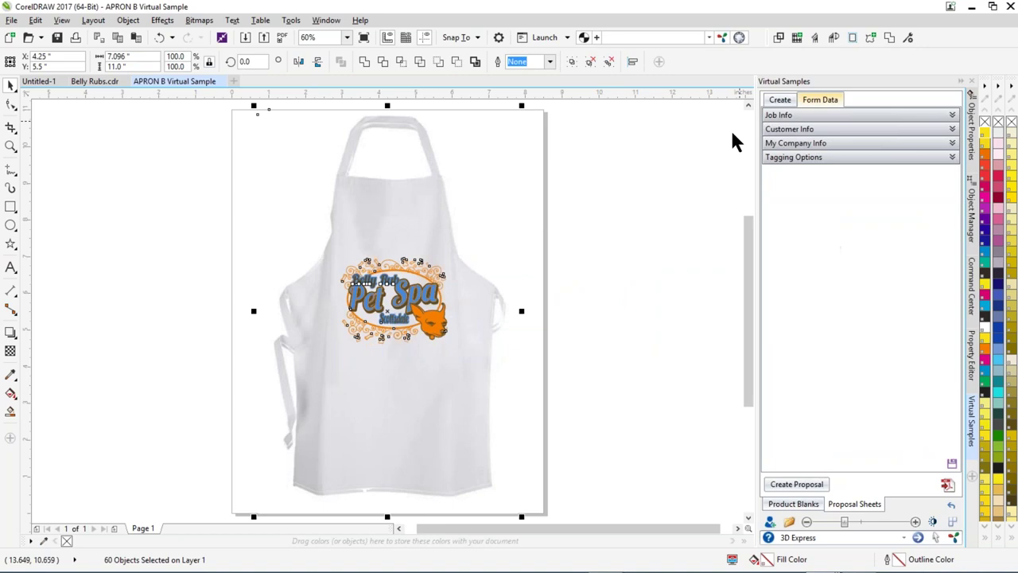
left_click(952, 129)
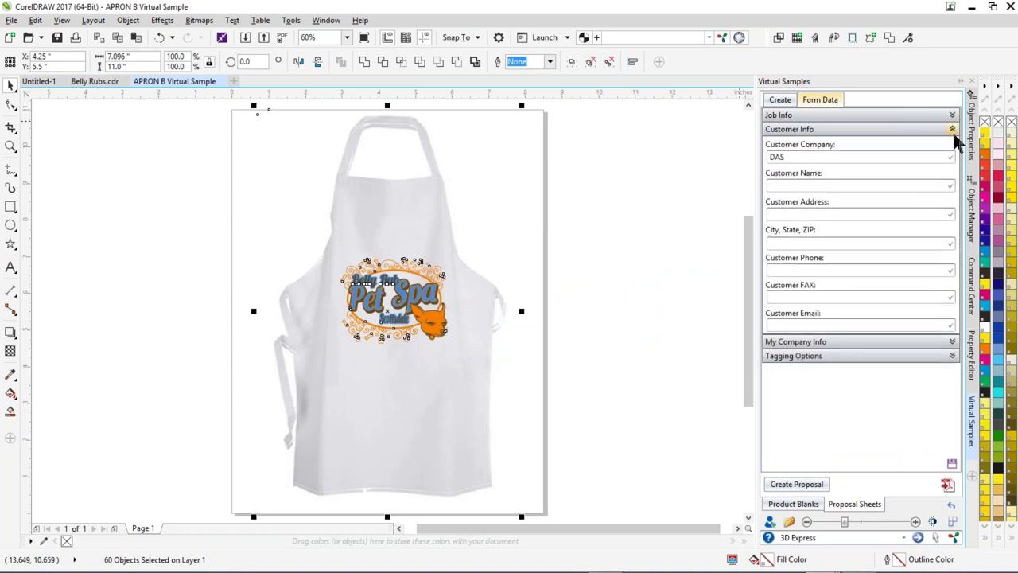
left_click(952, 345)
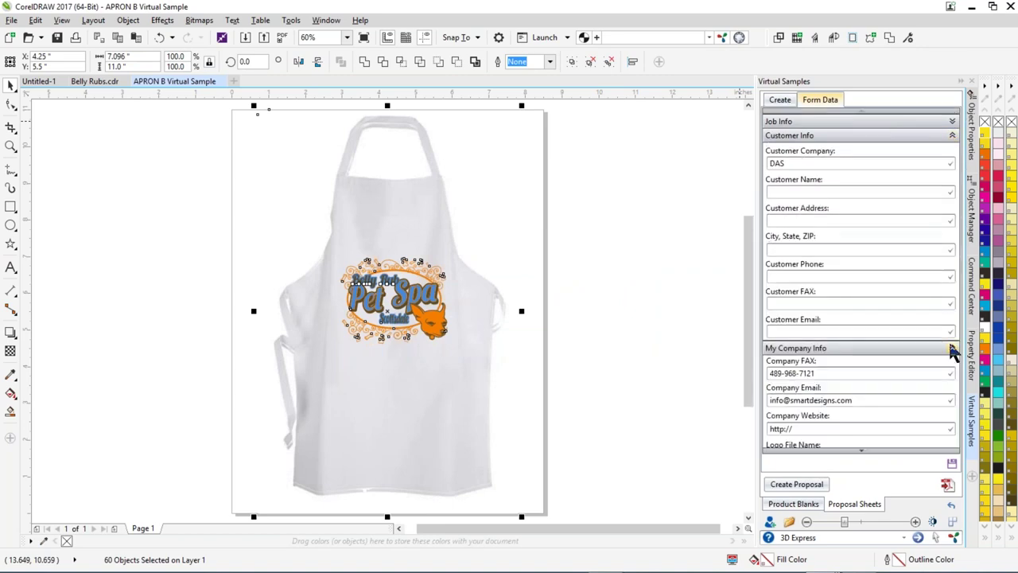
left_click(952, 135)
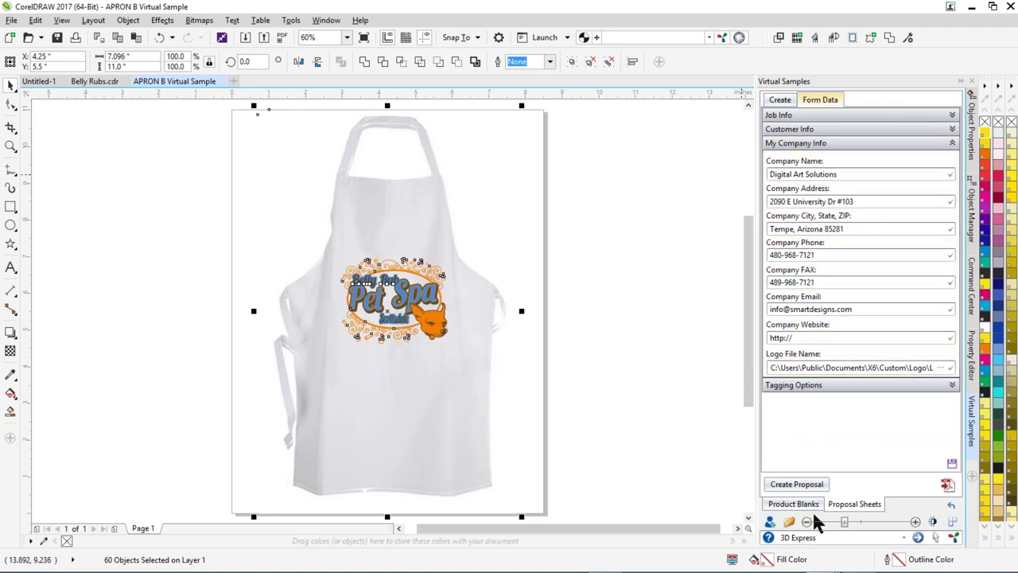
left_click(781, 103)
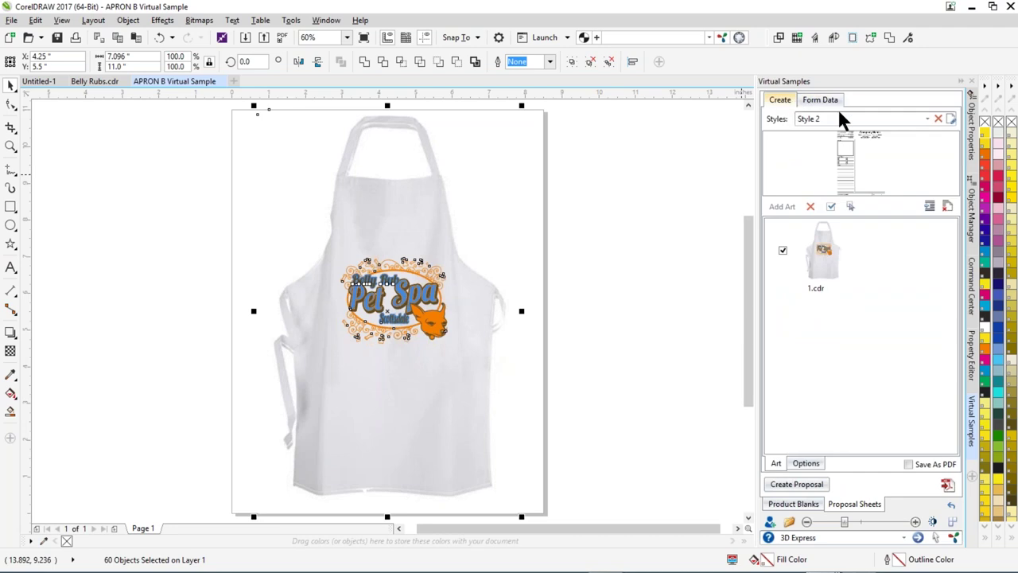
left_click(823, 101)
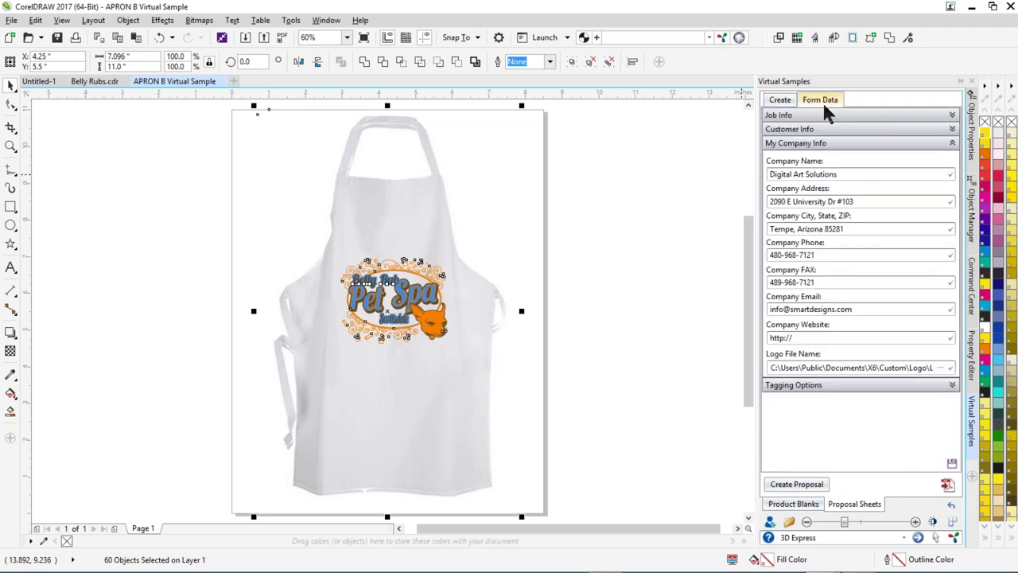
left_click(798, 504)
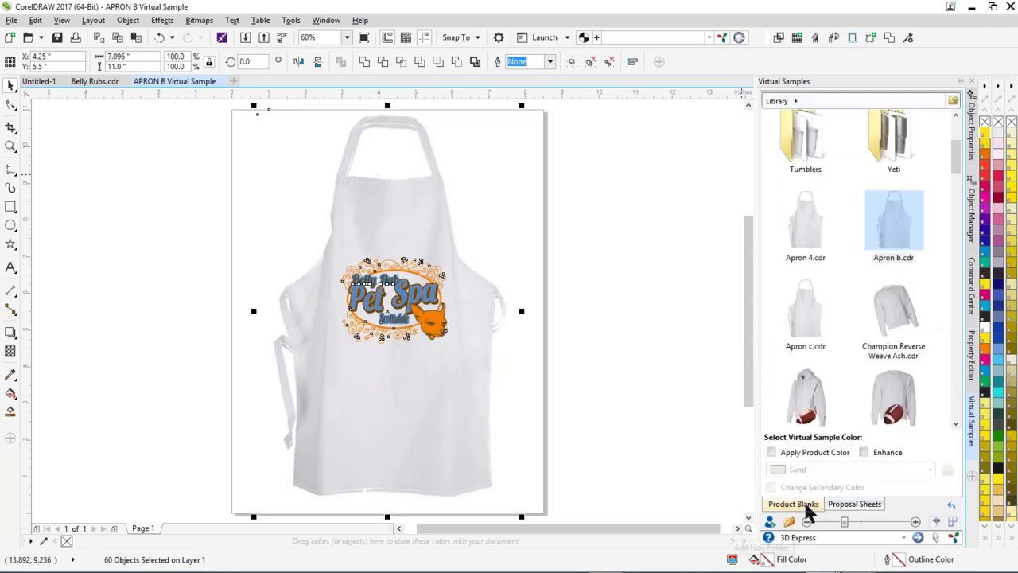
left_click(844, 509)
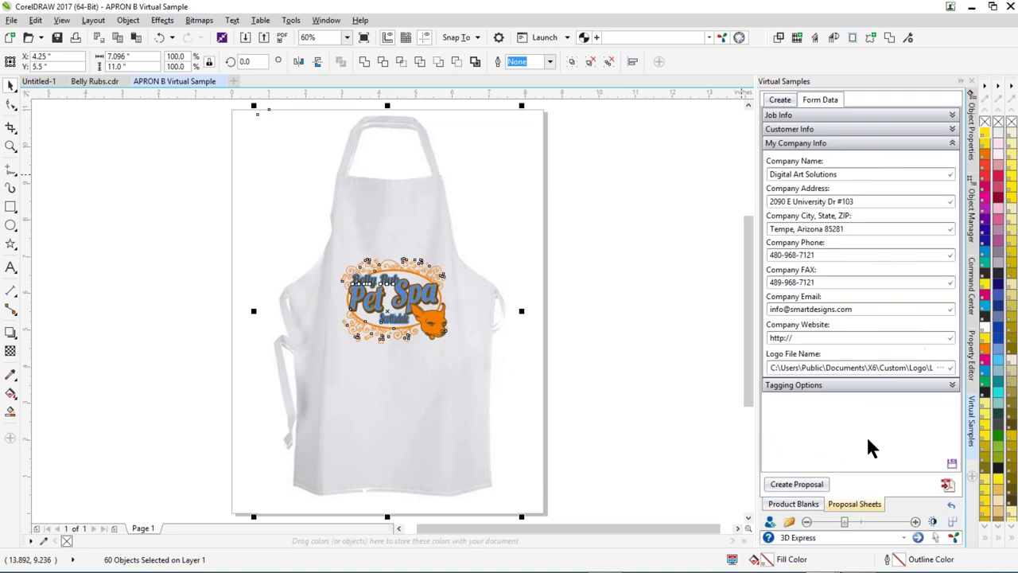
- Create the Style 2 proposal sheet with the text watermark "Thou Shalt Not steal"
left_click(782, 101)
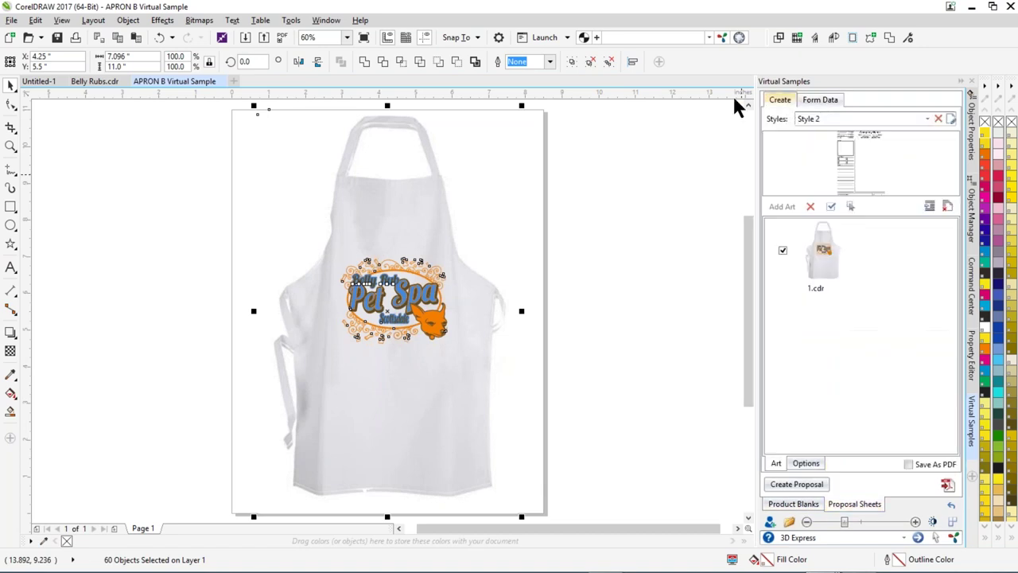
left_click(817, 464)
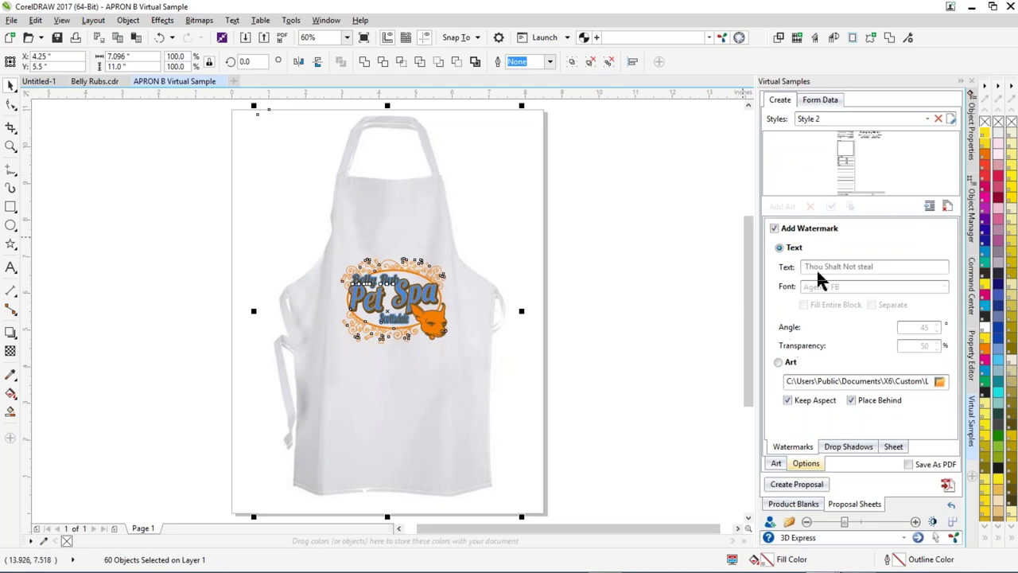
left_click(786, 488)
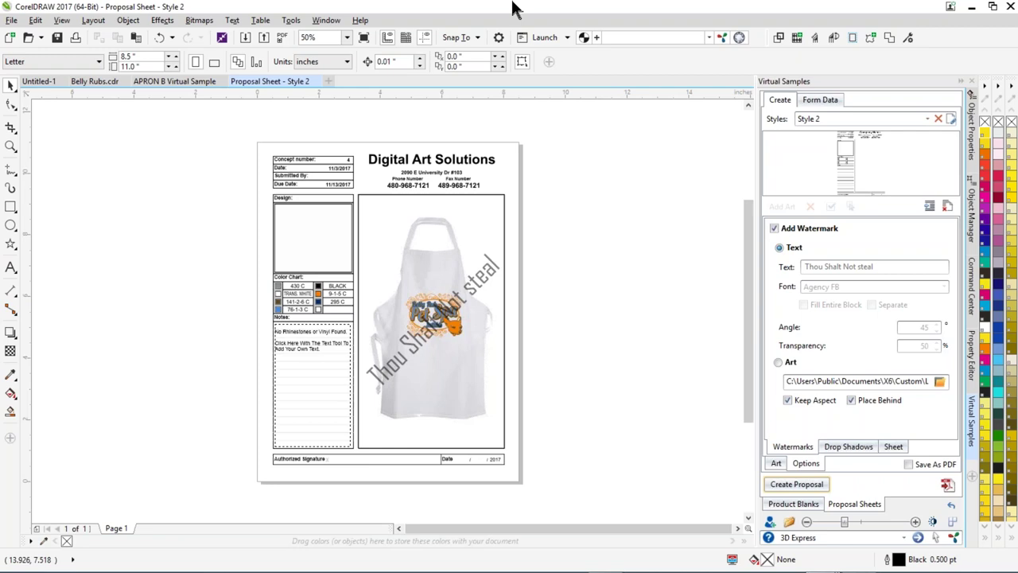
- Check the proposal's color chart and delete the diagonal "Thou Shalt Not steal" watermark from the apron
left_click(11, 146)
left_click_drag(291, 270, 381, 332)
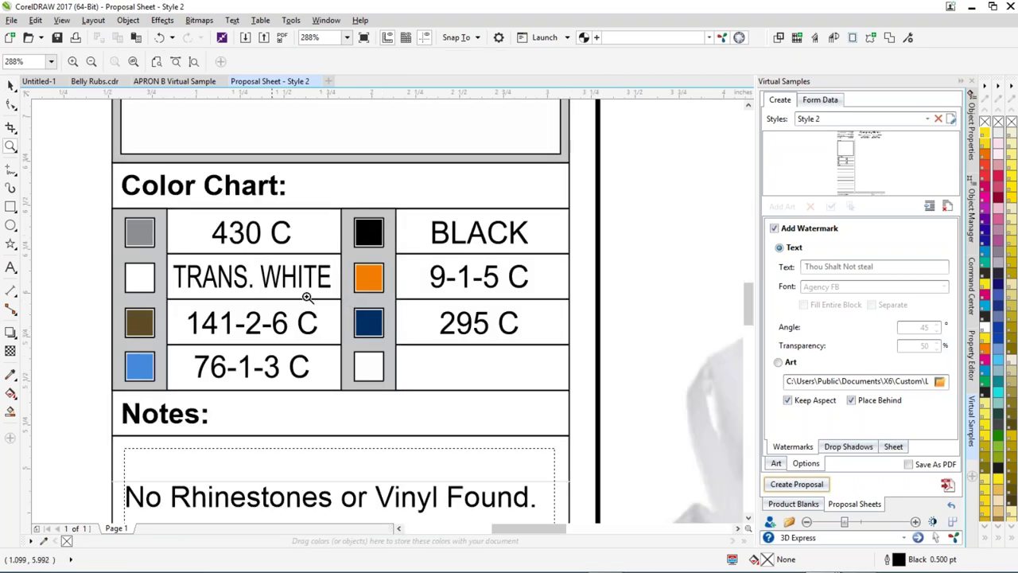
right_click(258, 296)
left_click(12, 85)
left_click(534, 268)
left_click_drag(531, 267, 671, 243)
key("Delete")
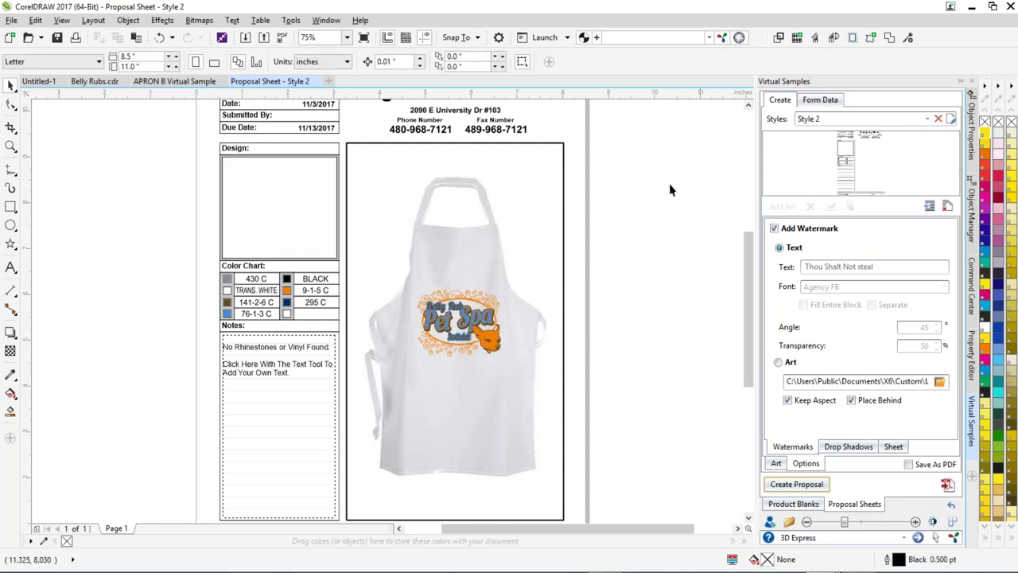
- Place a copy of the Belly Rub Pet Spa logo in the proposal's Design box and enlarge it to fill the box
left_click(396, 362)
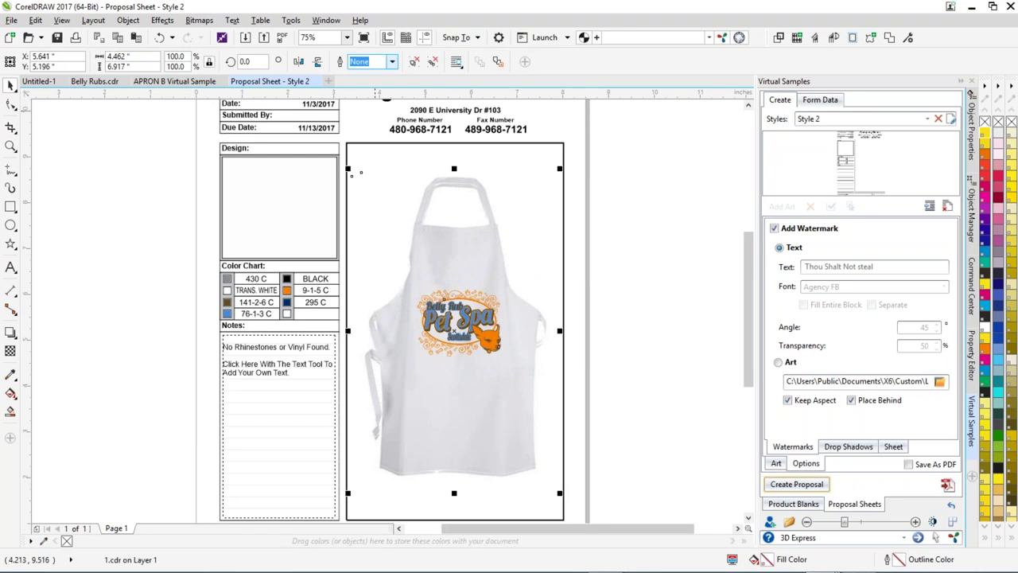
left_click_drag(668, 286, 287, 215)
left_click(157, 221)
left_click(266, 219)
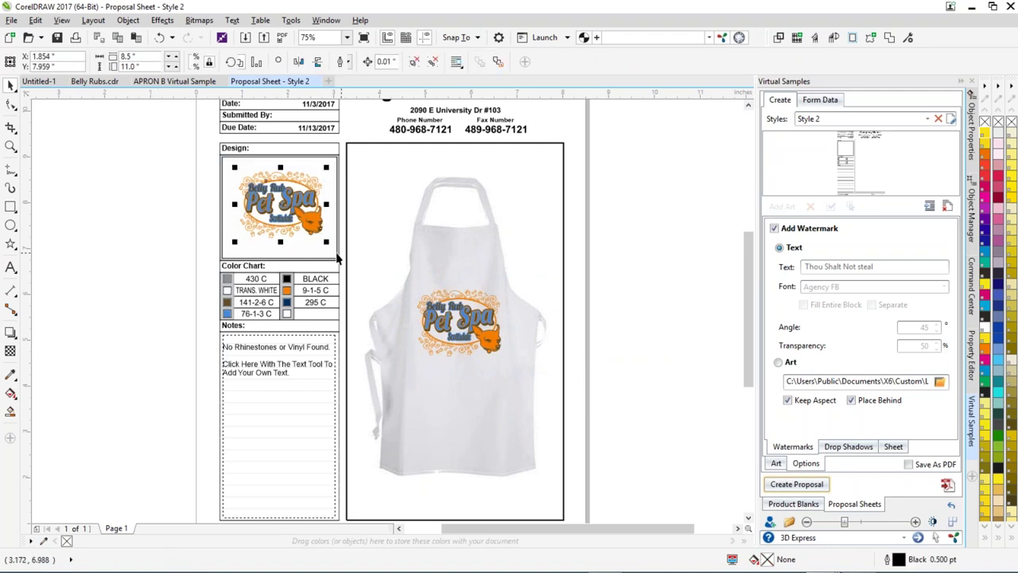
left_click_drag(235, 241, 225, 256)
left_click(159, 250)
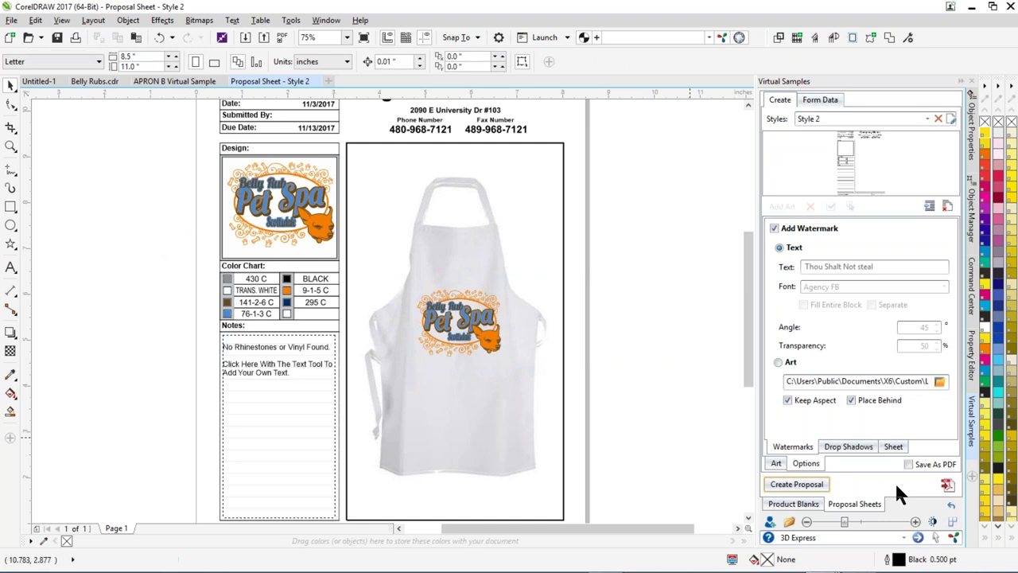
- Start publishing the proposal sheet to PDF, choosing the Desktop folder and the file name Belly Rubs
left_click(948, 485)
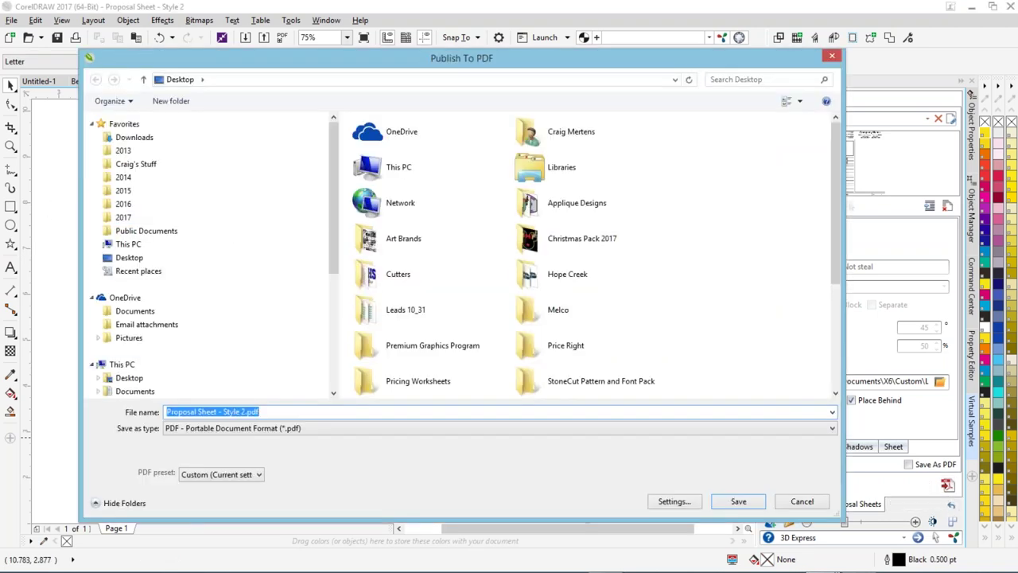
scroll(336, 227, "down", 3)
left_click(129, 307)
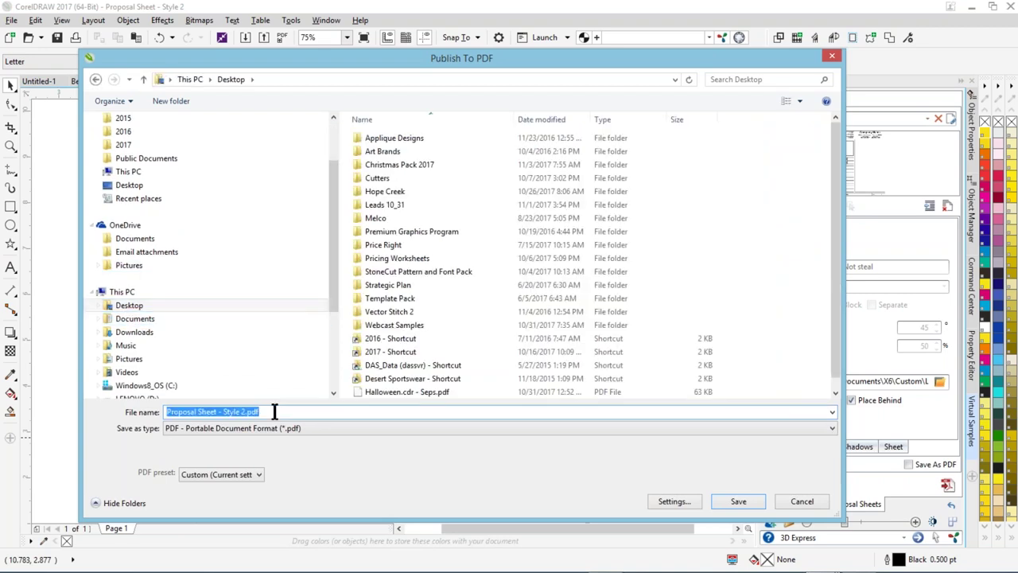
type("Belly ")
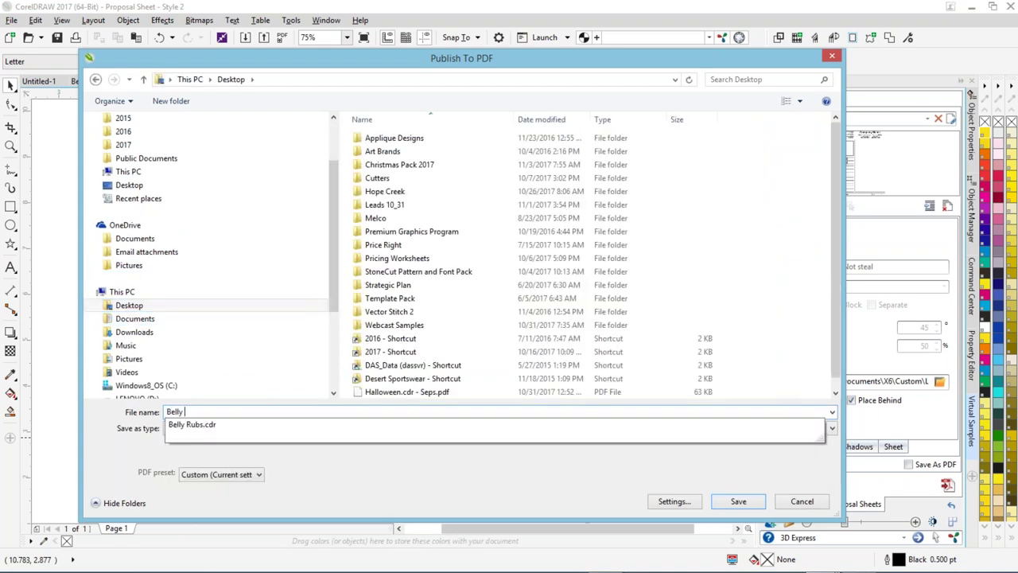
type("Rubs")
key("Escape")
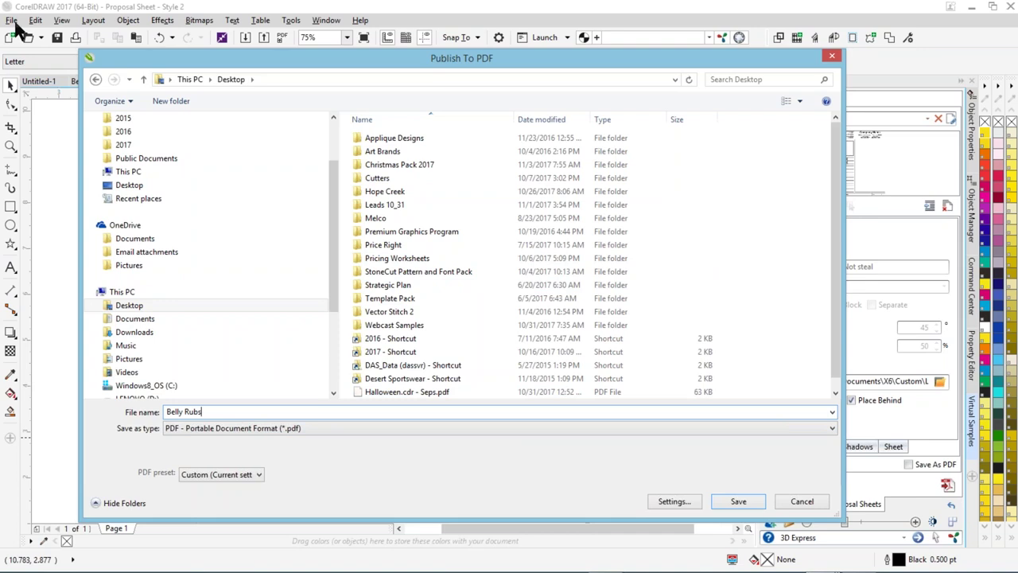
- Choose the Editing PDF preset and review the general and color settings of the PDF
left_click(258, 473)
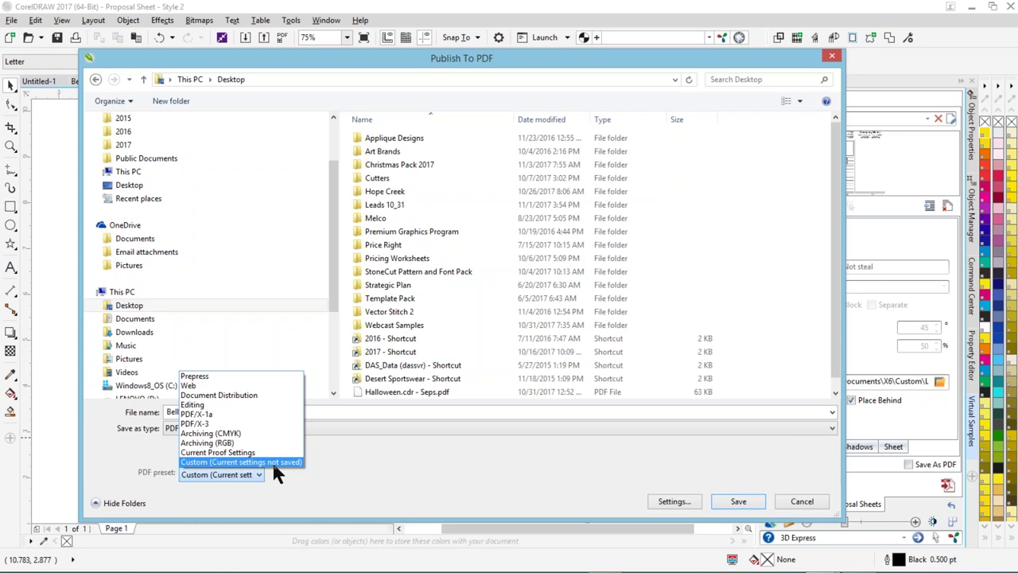
left_click(199, 406)
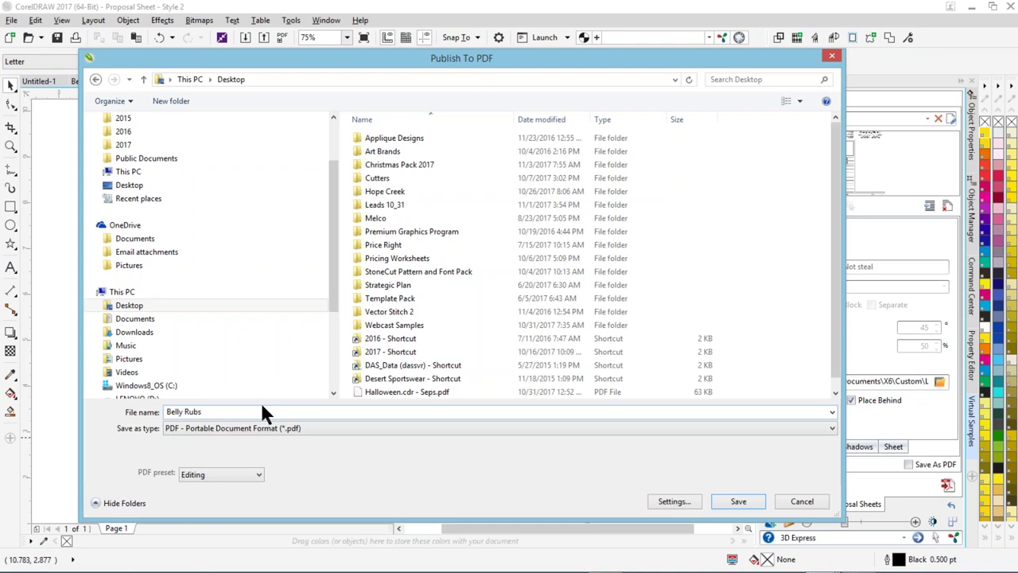
left_click(688, 498)
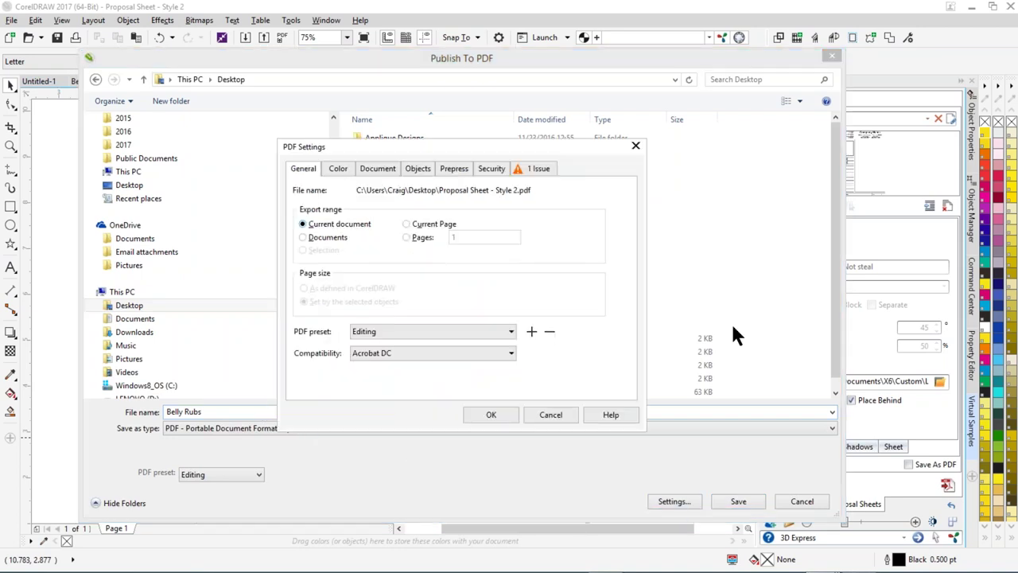
left_click(350, 169)
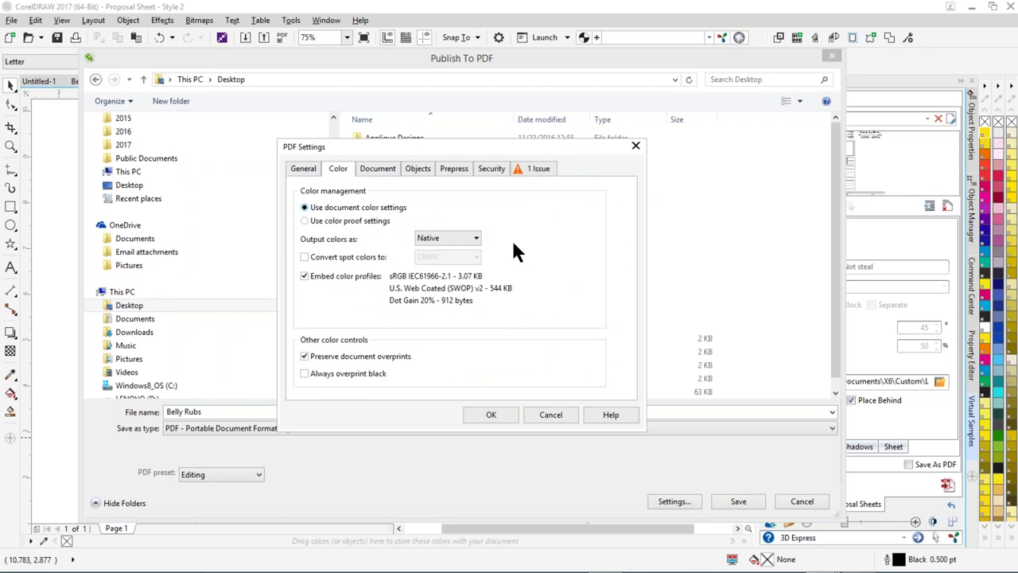
- Enter "Copyright 2017" as the keywords in the PDF's document settings
left_click(374, 170)
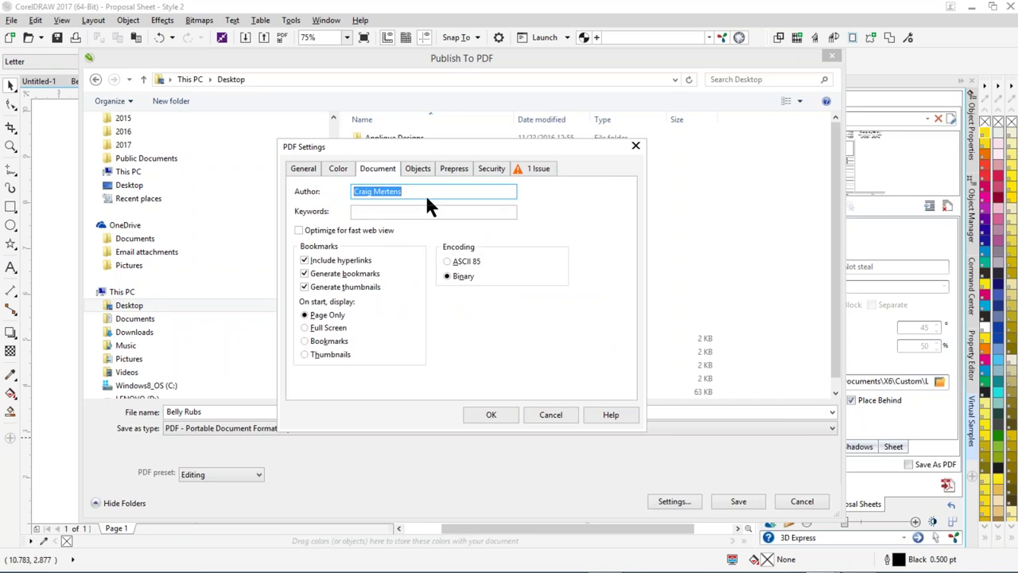
left_click(369, 213)
type("Copyr")
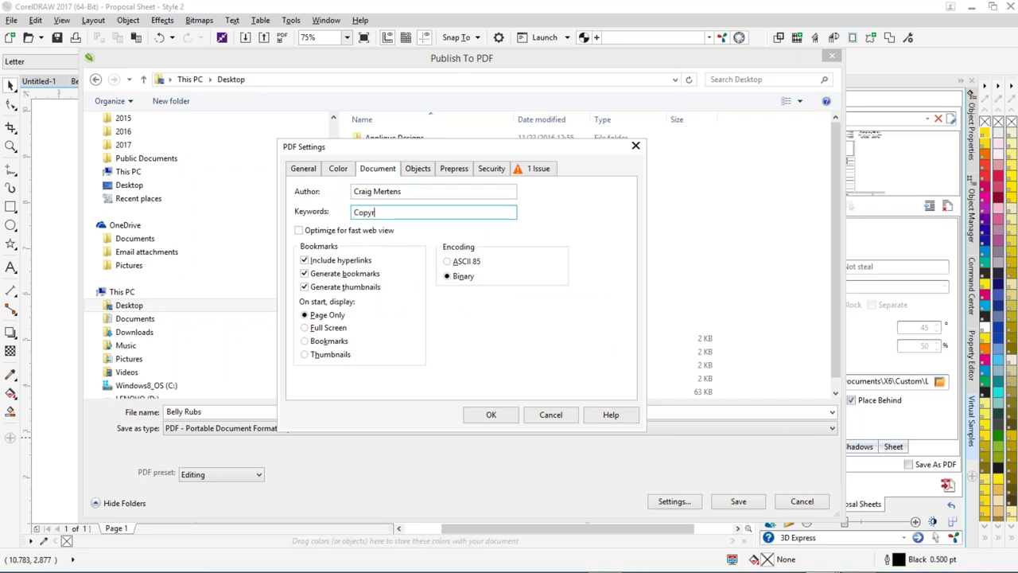
type("igh")
key("BackSpace")
key("BackSpace")
type("ght 2017")
- Set the PDF's bitmap compression to JPEG with quality 180 and downsample color bitmaps to 150
left_click(421, 172)
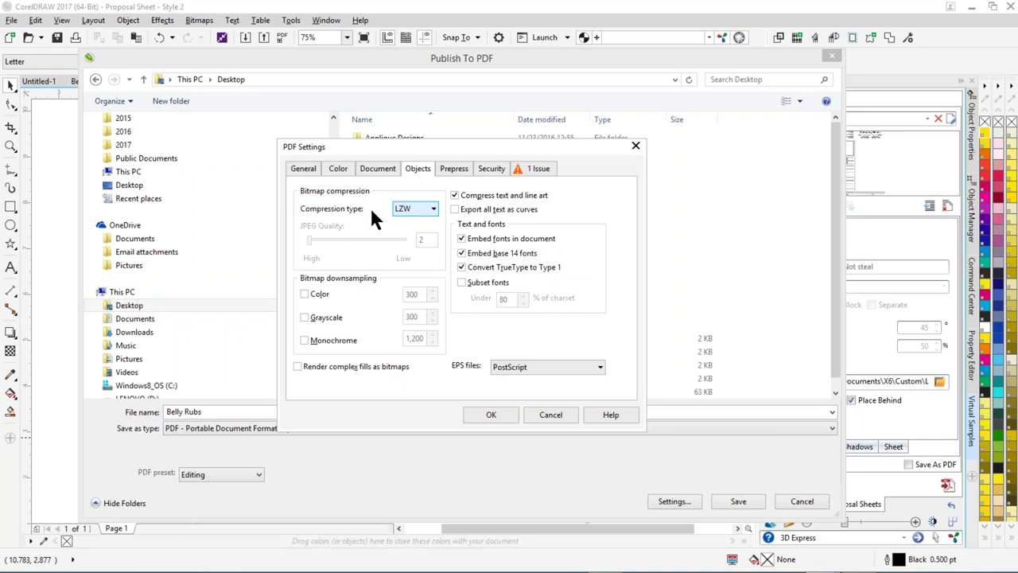
left_click(433, 206)
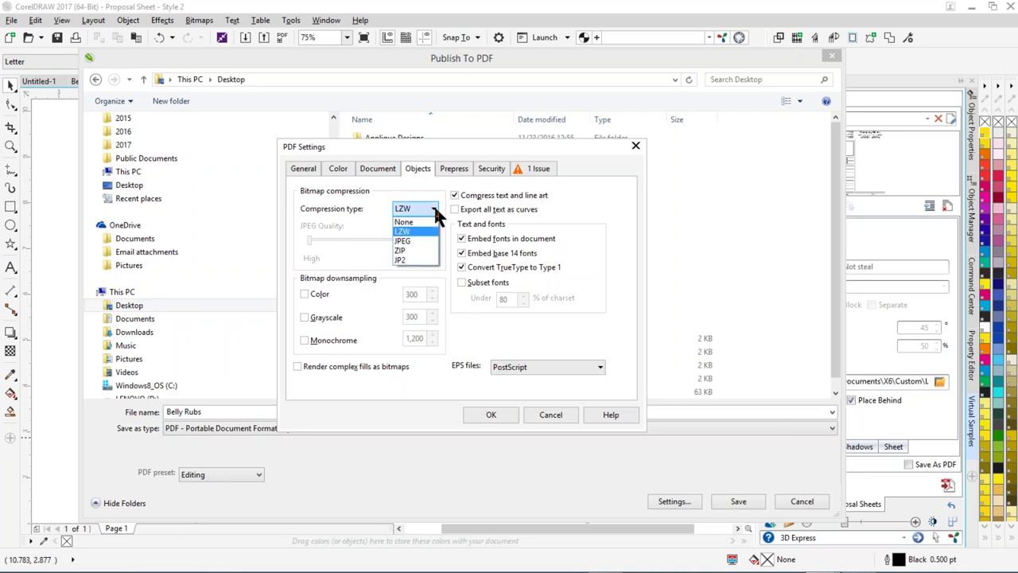
left_click(406, 241)
left_click_drag(309, 240, 377, 242)
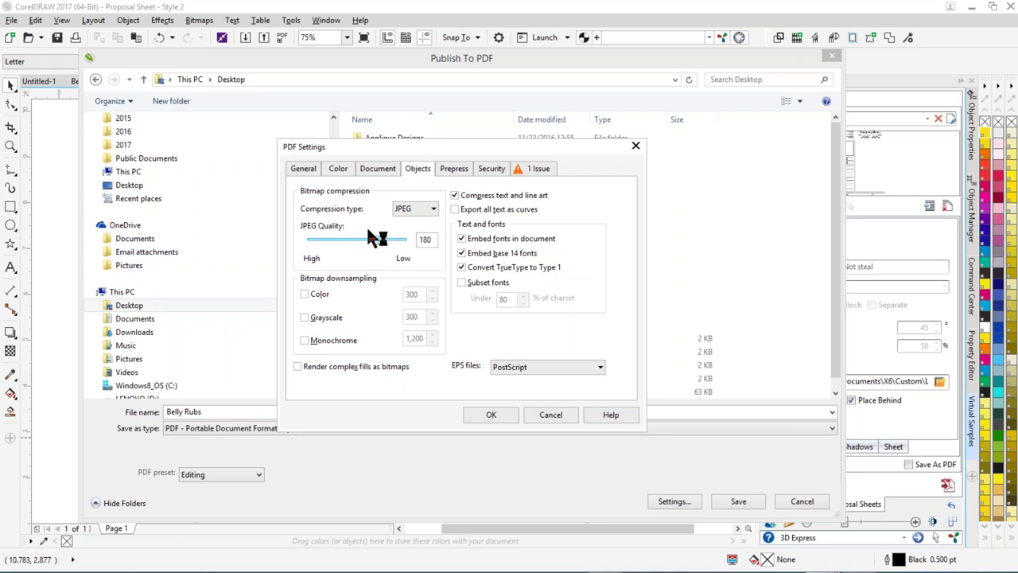
left_click(305, 294)
double_click(412, 294)
type("150")
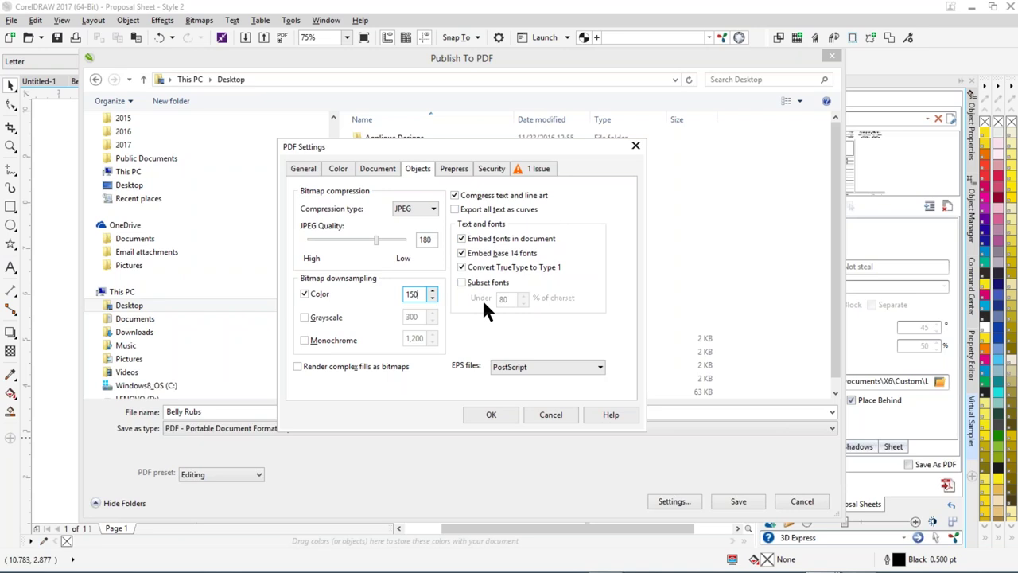
- Enable the Permission Password option in the PDF security settings and save the Belly Rubs PDF
left_click(499, 167)
left_click(310, 268)
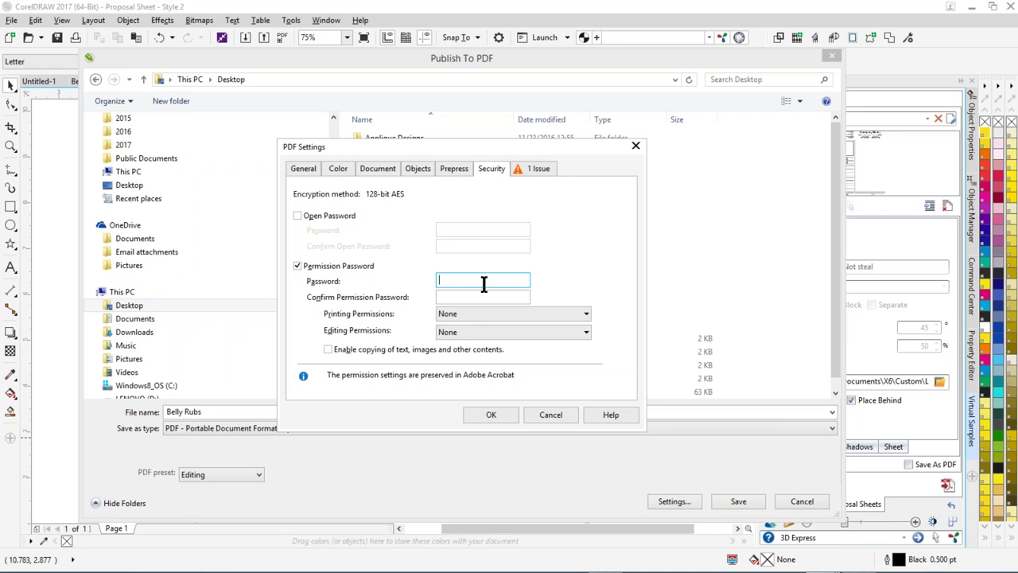
left_click(490, 409)
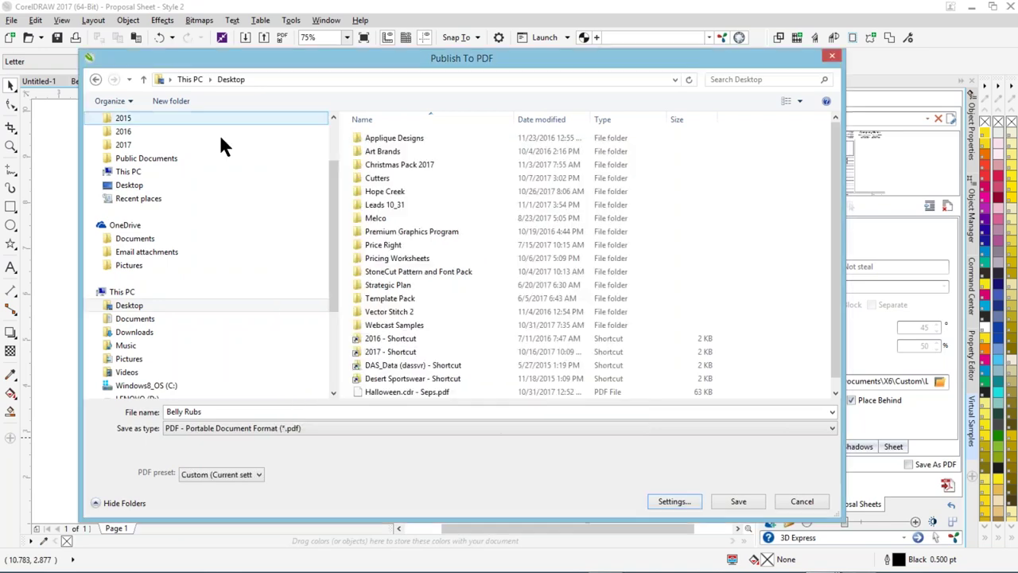
left_click(736, 503)
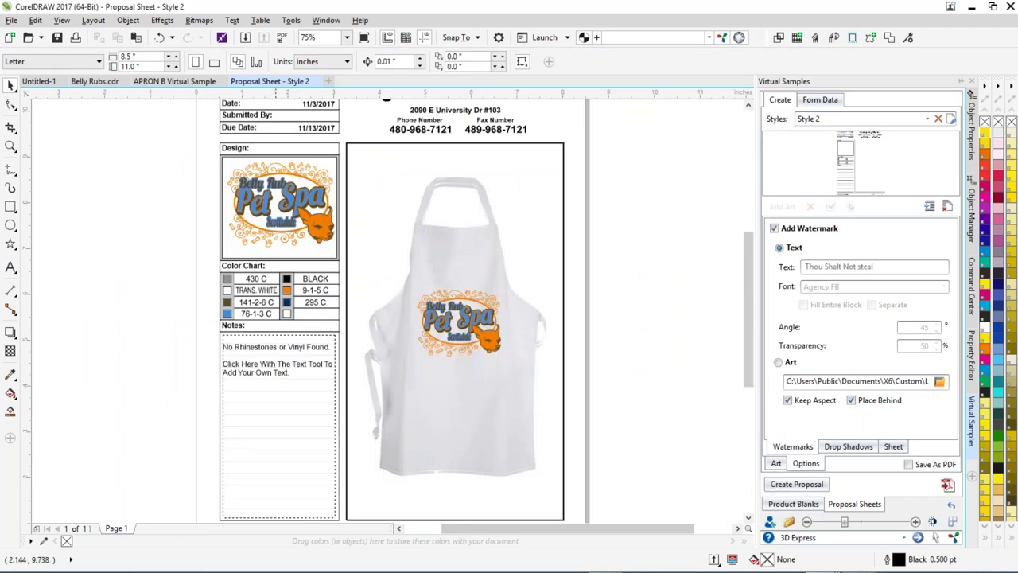
left_click(12, 20)
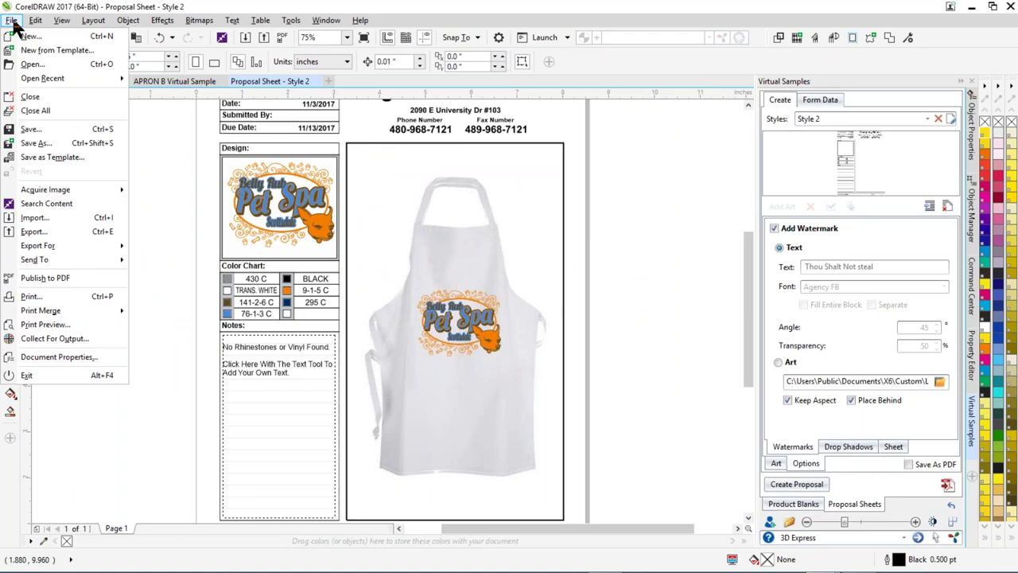
left_click(191, 279)
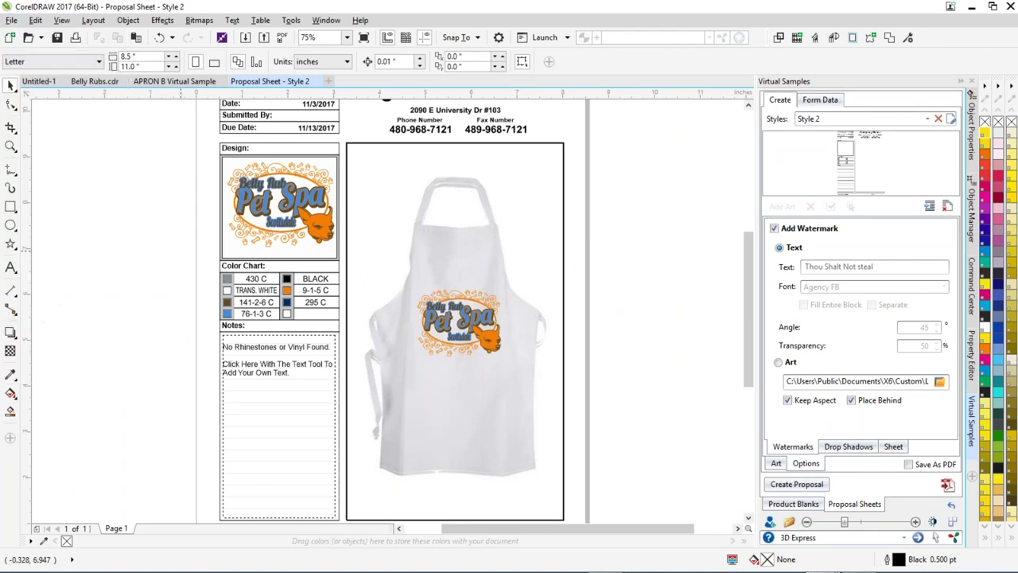
left_click(269, 350)
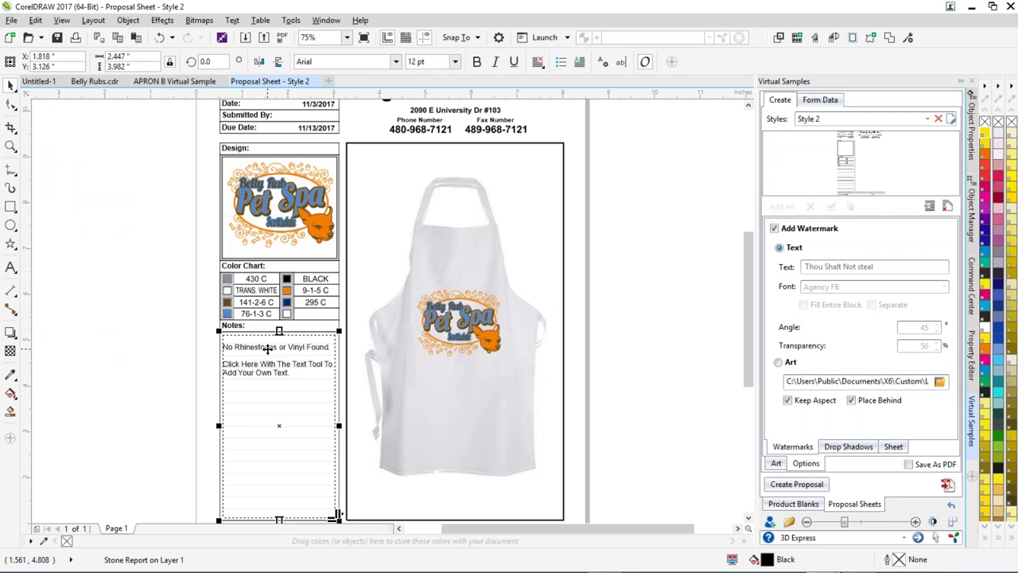
key("Escape")
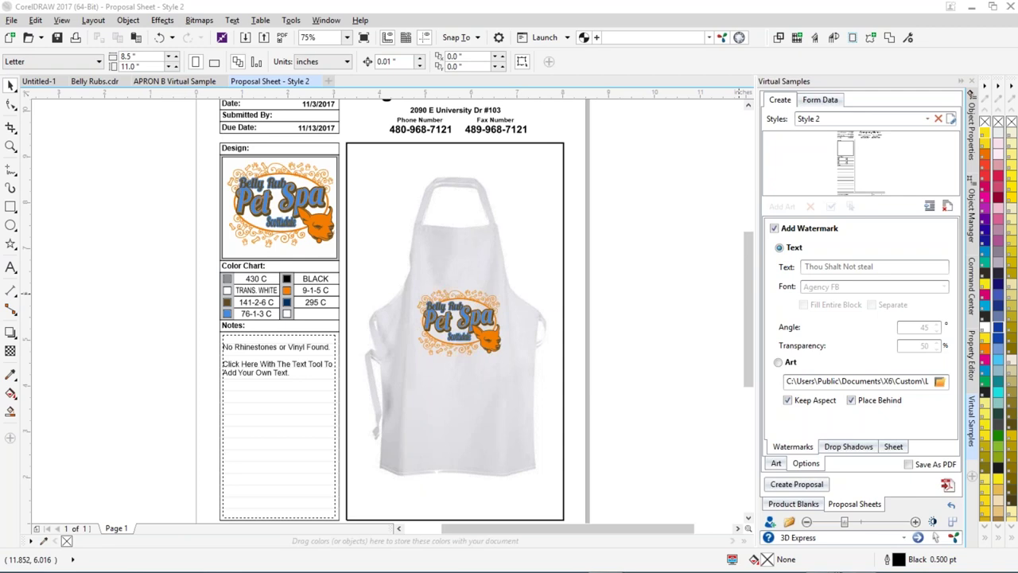
- Look on the Windows desktop for the published Belly Rubs PDF and return to the proposal sheet
left_click(972, 8)
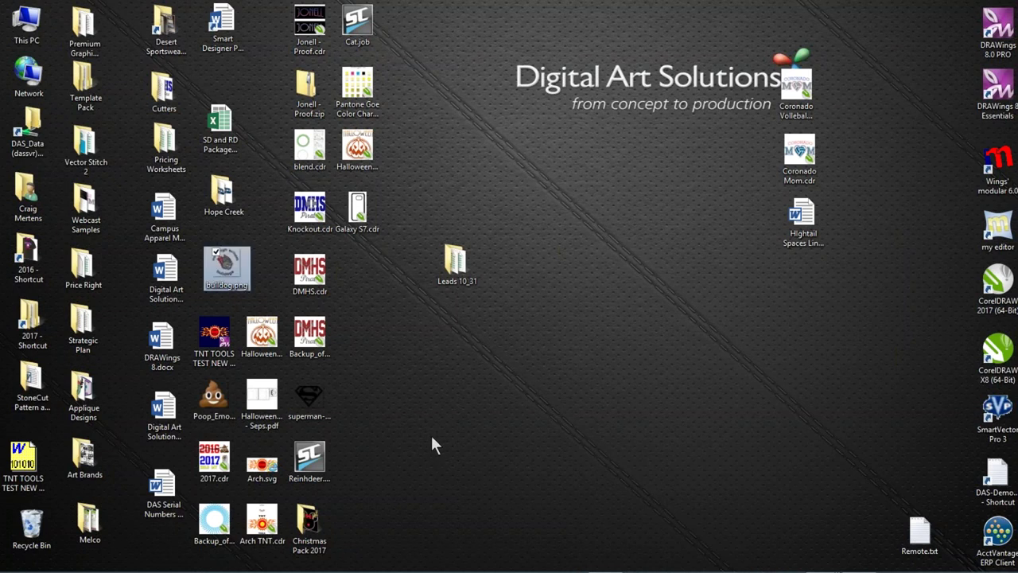
key("b")
key("b")
key("b")
mouse_move(823, 562)
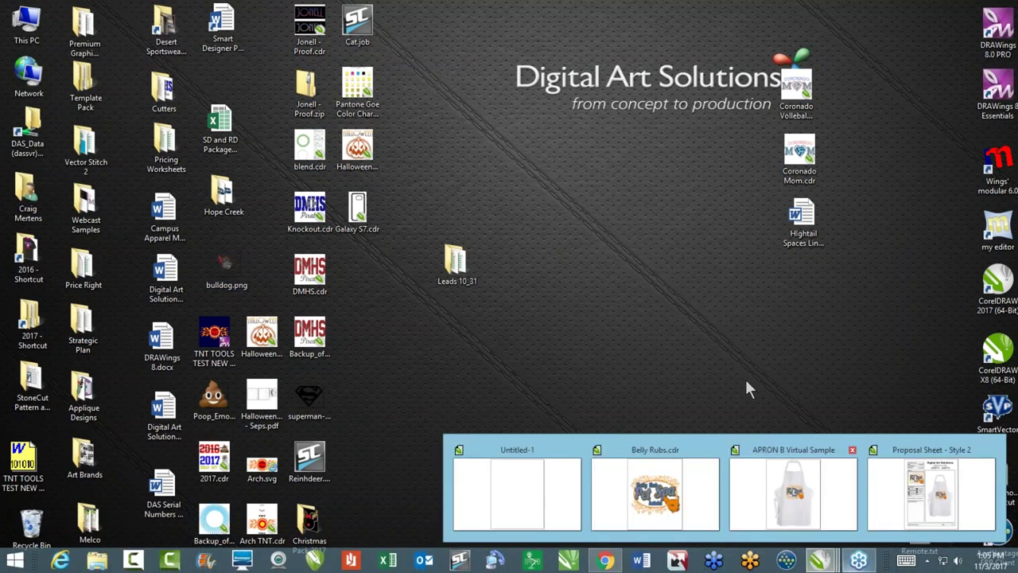
left_click(915, 498)
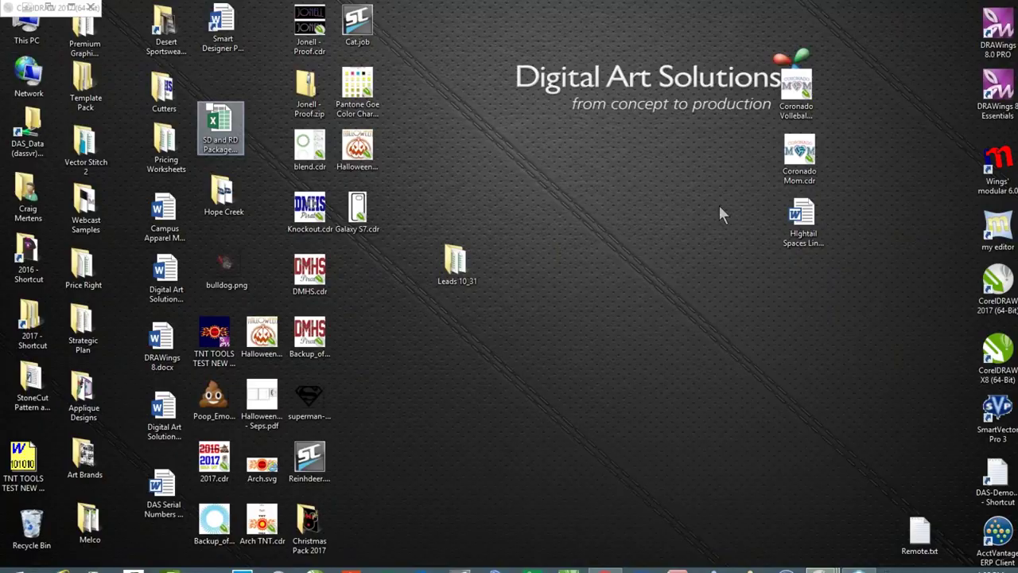
left_click(13, 22)
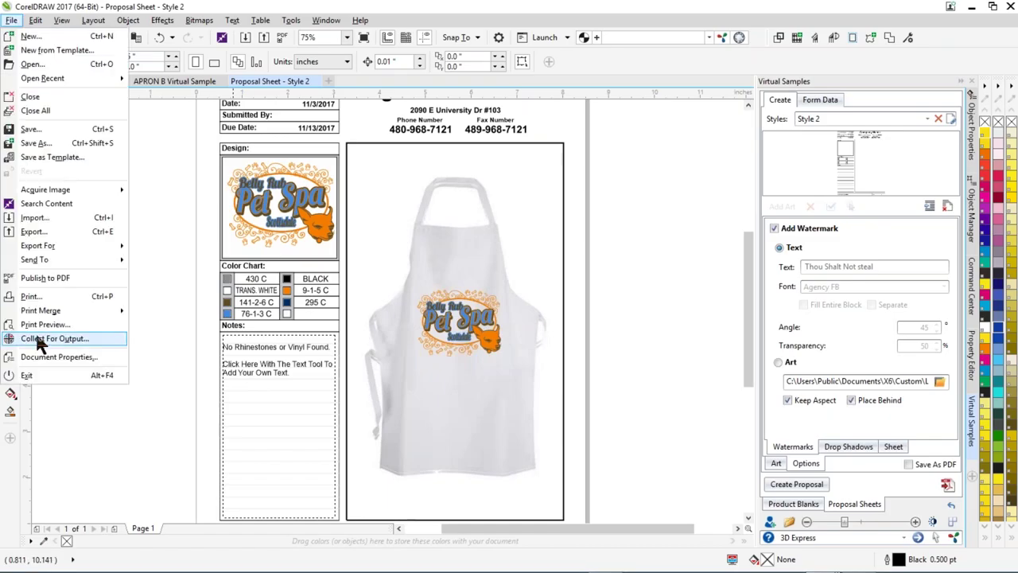
left_click(57, 274)
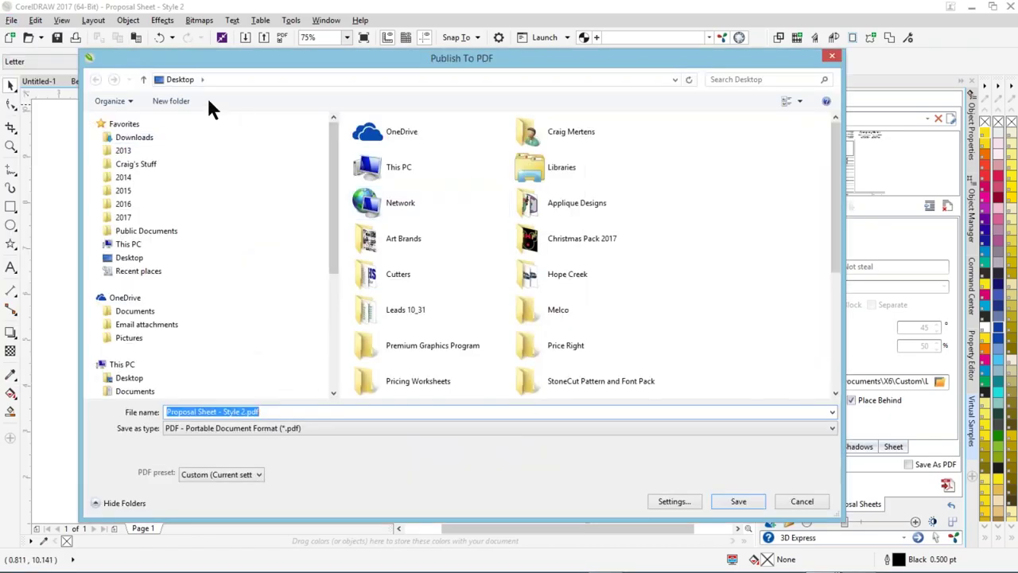
left_click(832, 57)
- Go through the desktop files starting with "b" again to find the PDF, and reopen the CorelDRAW proposal document
left_click(971, 6)
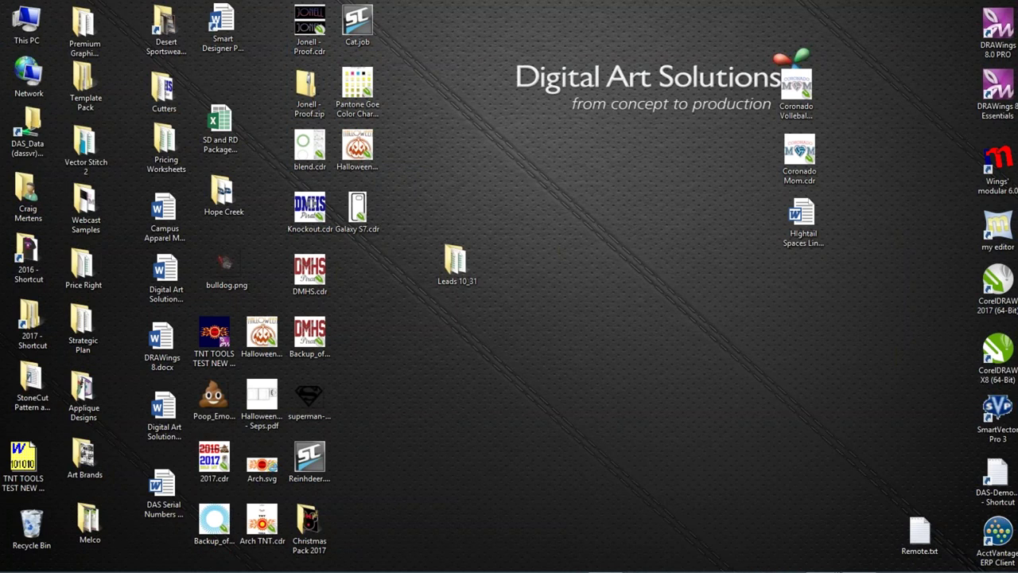
type("bl")
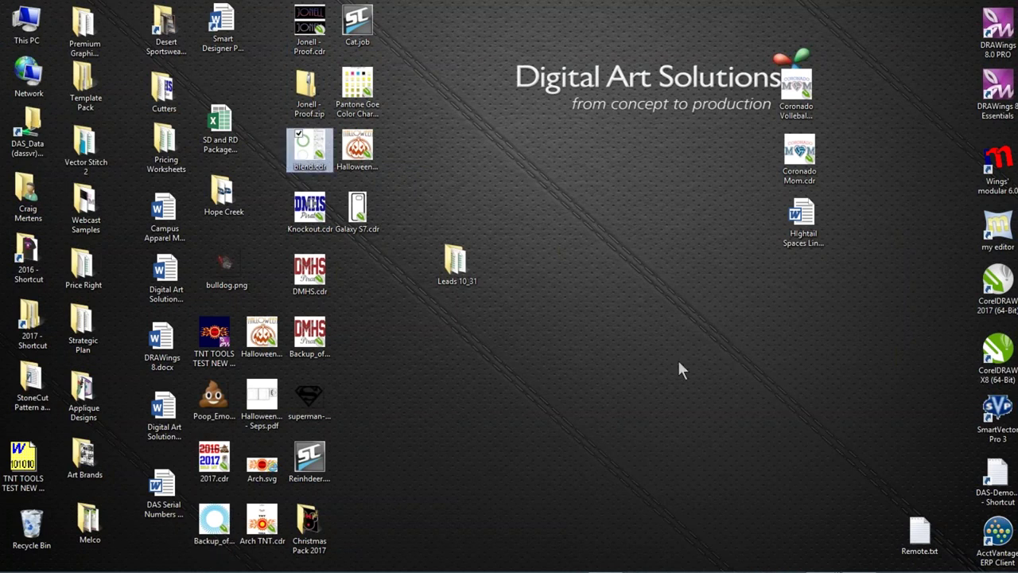
key("b")
key("b")
key("b")
key("b")
key("b")
key("b")
key("b")
key("b")
mouse_move(625, 566)
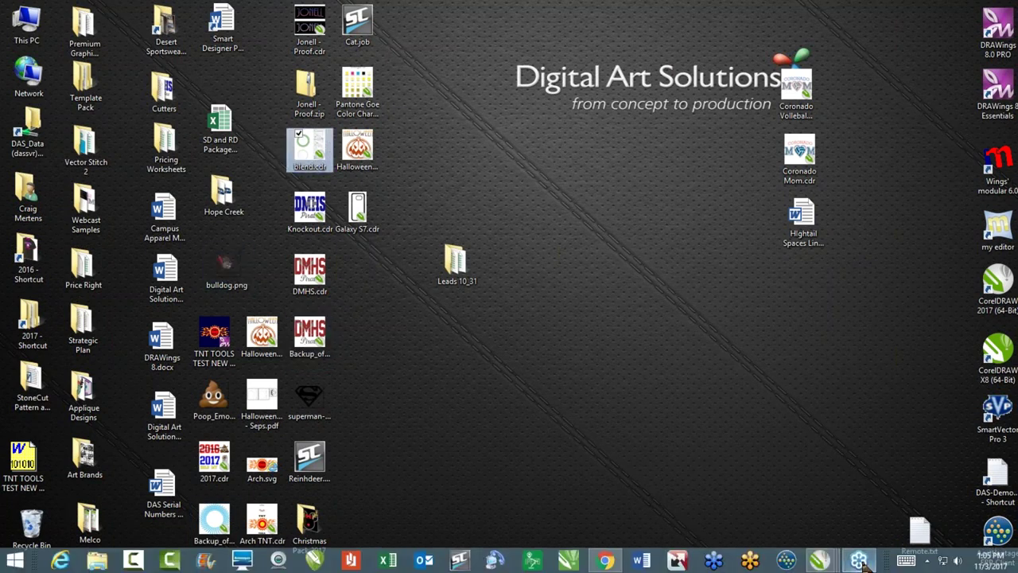
mouse_move(822, 562)
left_click(899, 516)
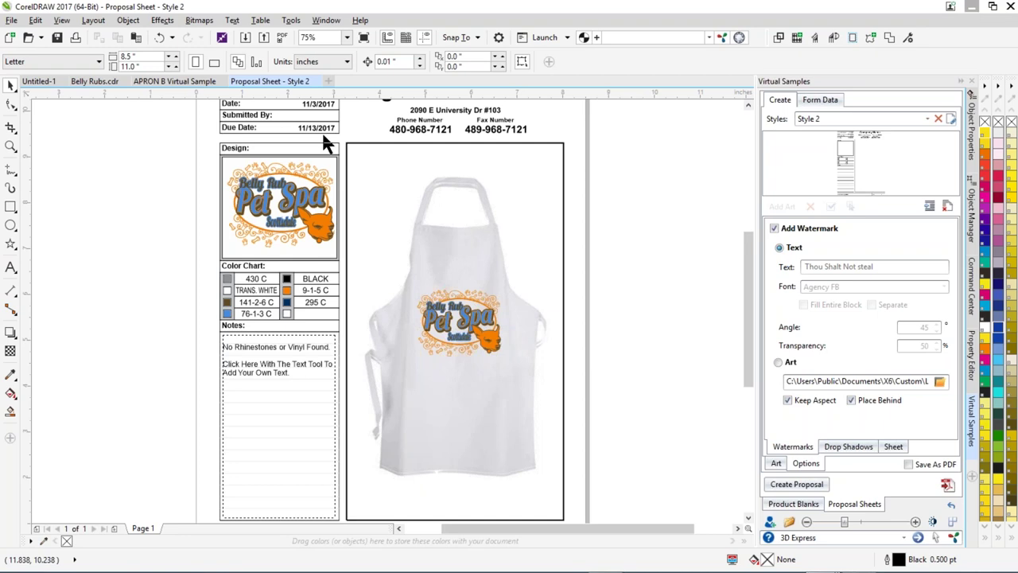
- Browse to the Desktop folder from the Publish to PDF dialog and search it for "bell"
left_click(12, 20)
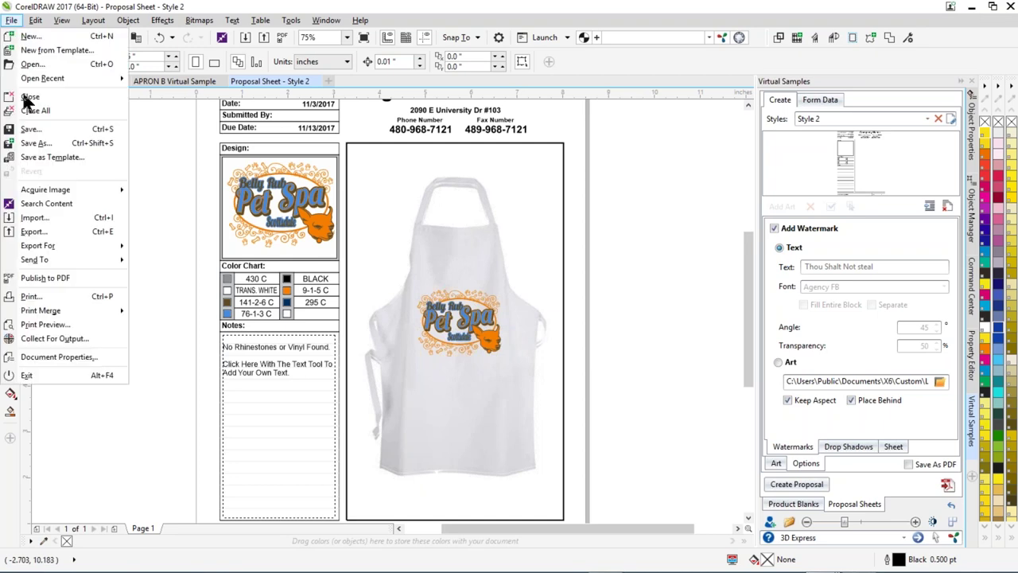
left_click(47, 275)
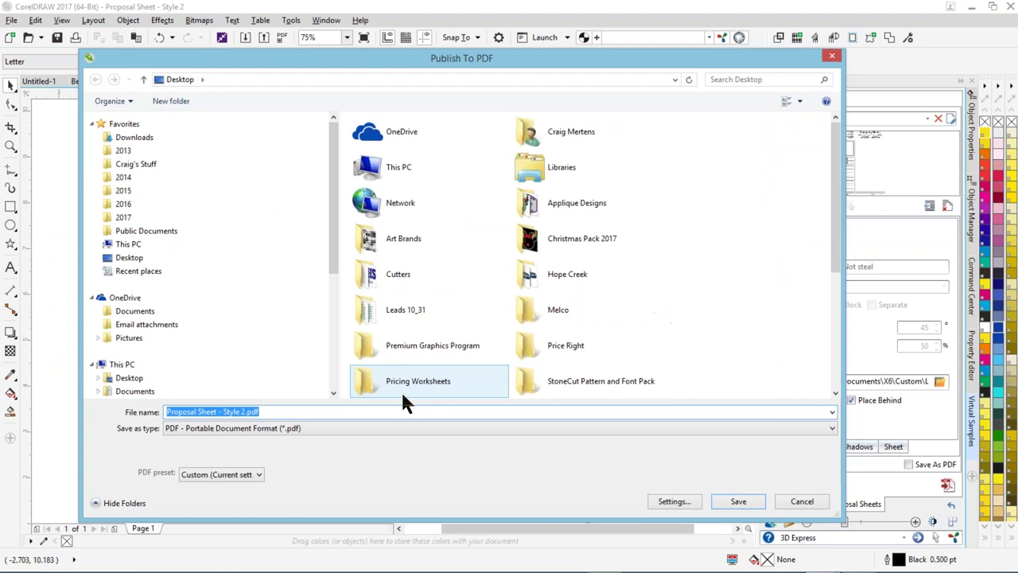
left_click(206, 391)
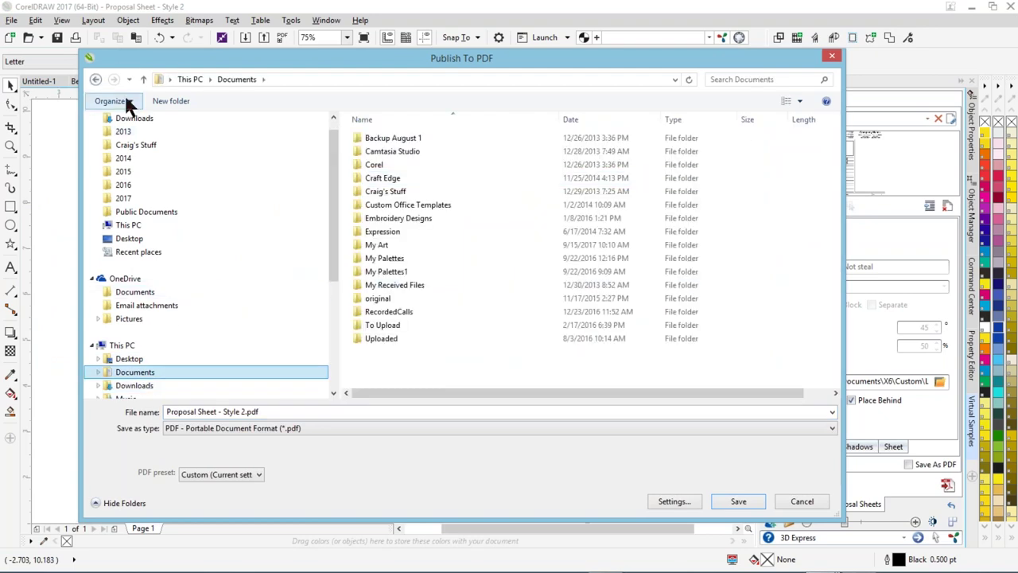
left_click(129, 359)
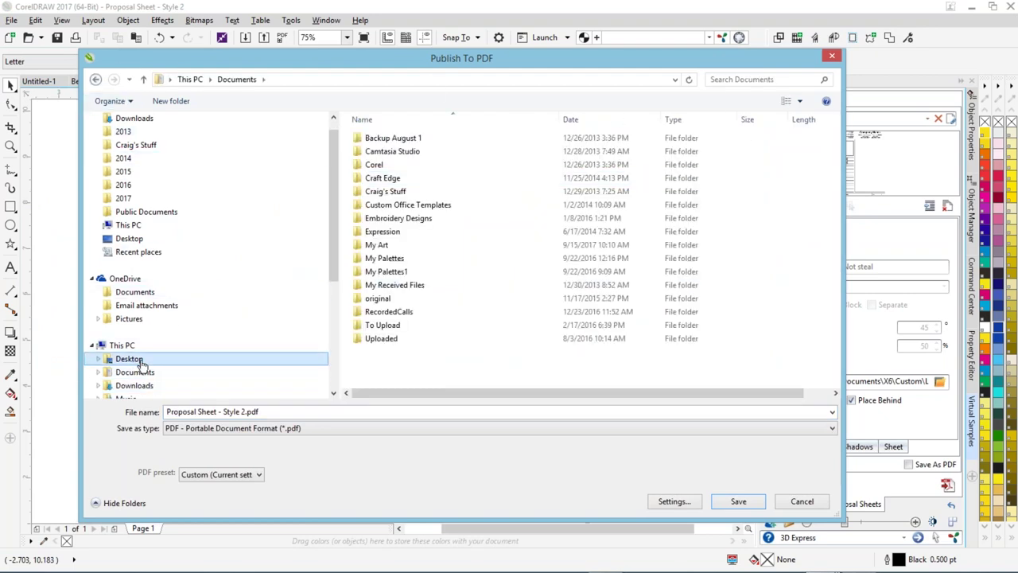
left_click(726, 79)
type("bell")
key("Return")
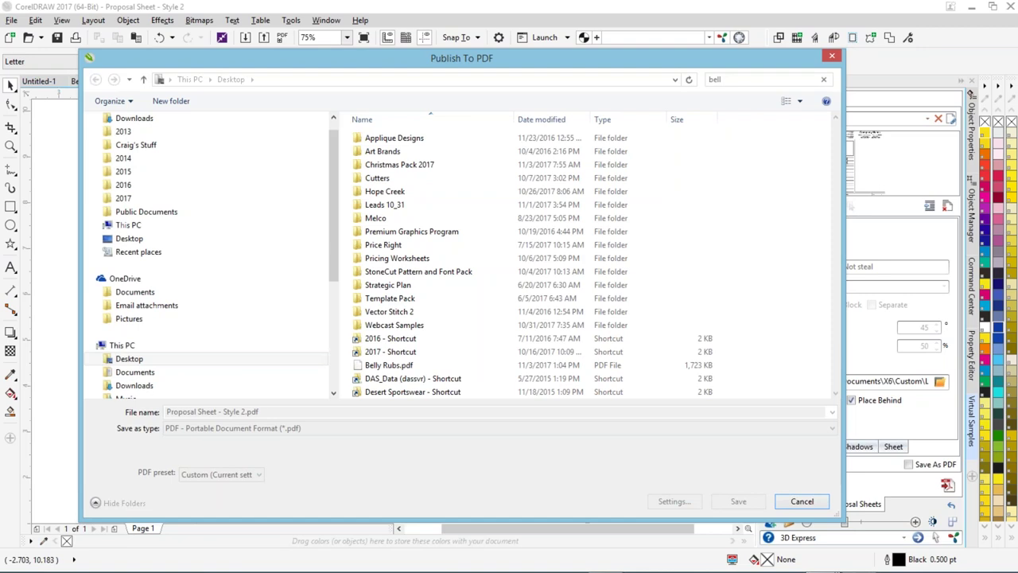
- Copy the Belly Rubs.pdf file from the Desktop search results and close the Publish To PDF dialog
left_click(392, 150)
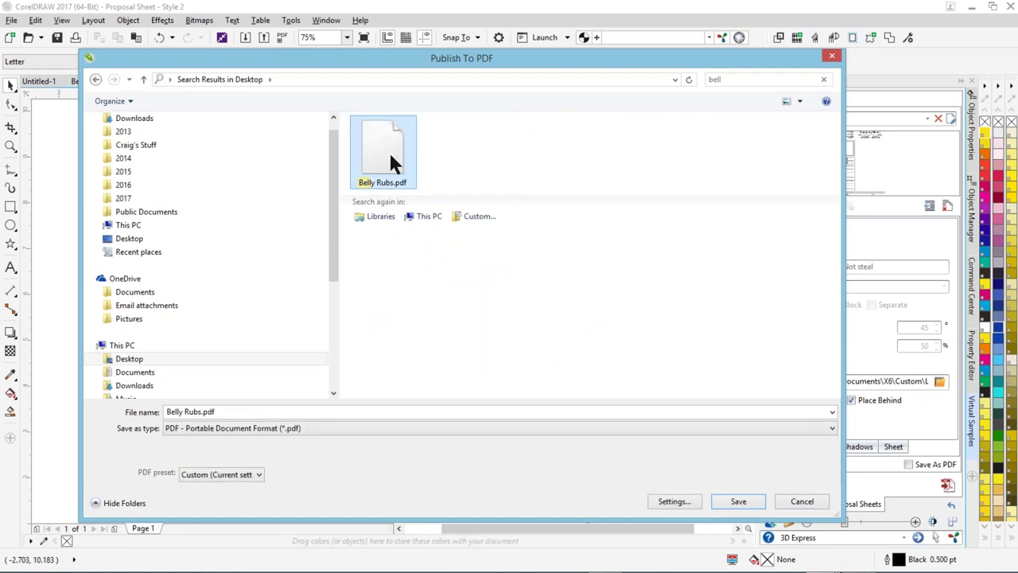
right_click(392, 169)
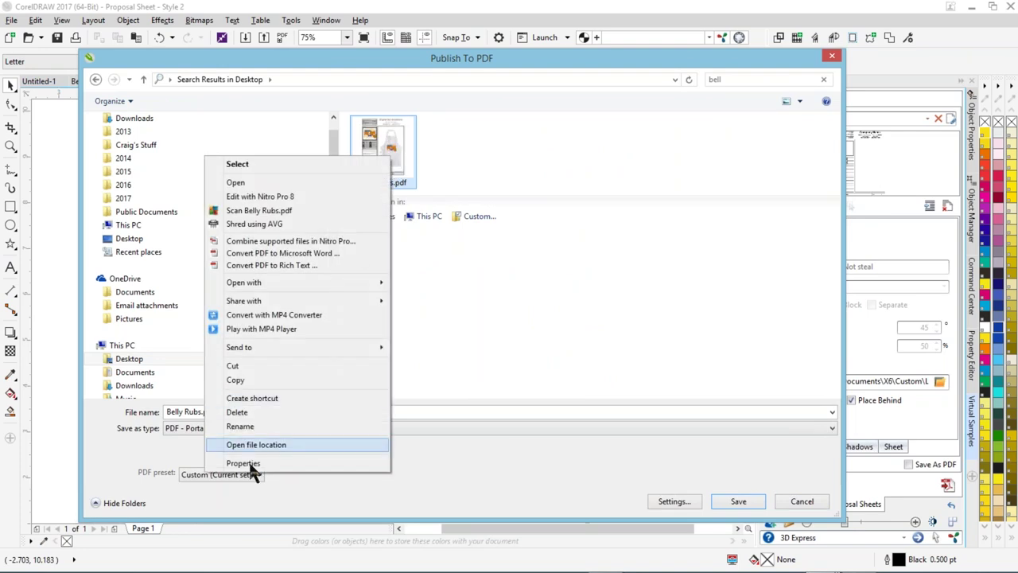
left_click(239, 379)
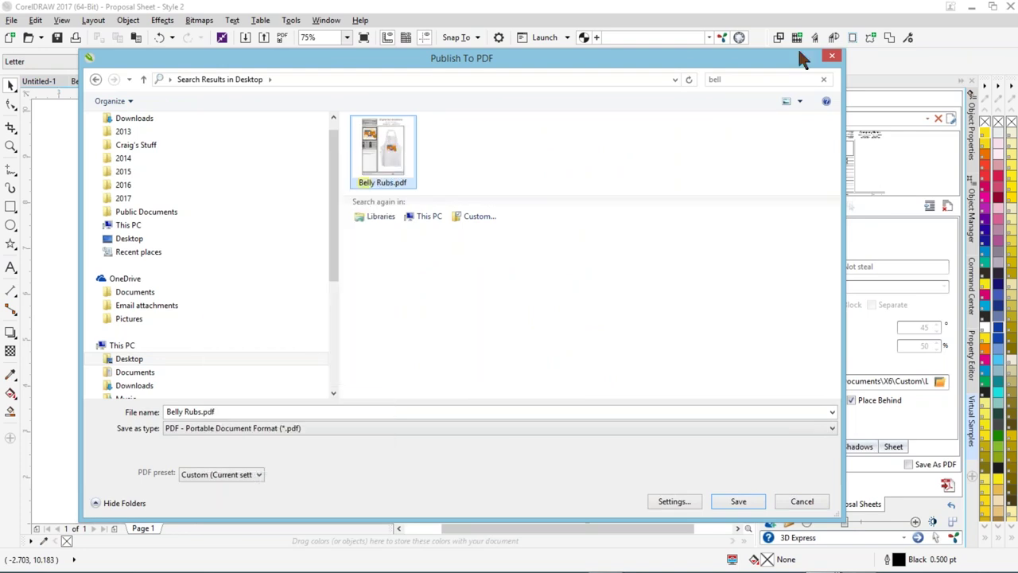
left_click(831, 58)
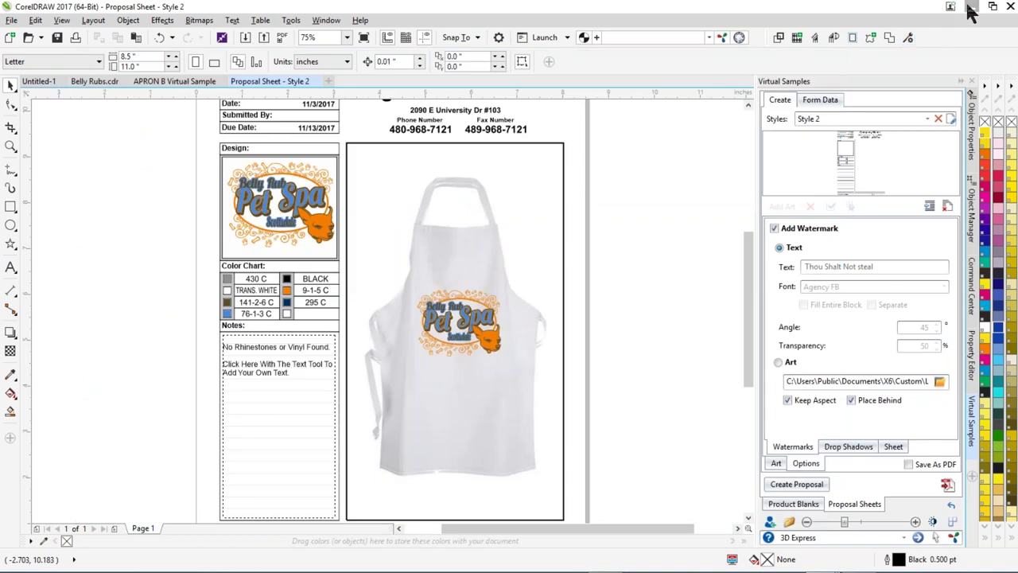
- Switch to the Windows desktop and paste the copied PDF into an empty area
left_click(973, 8)
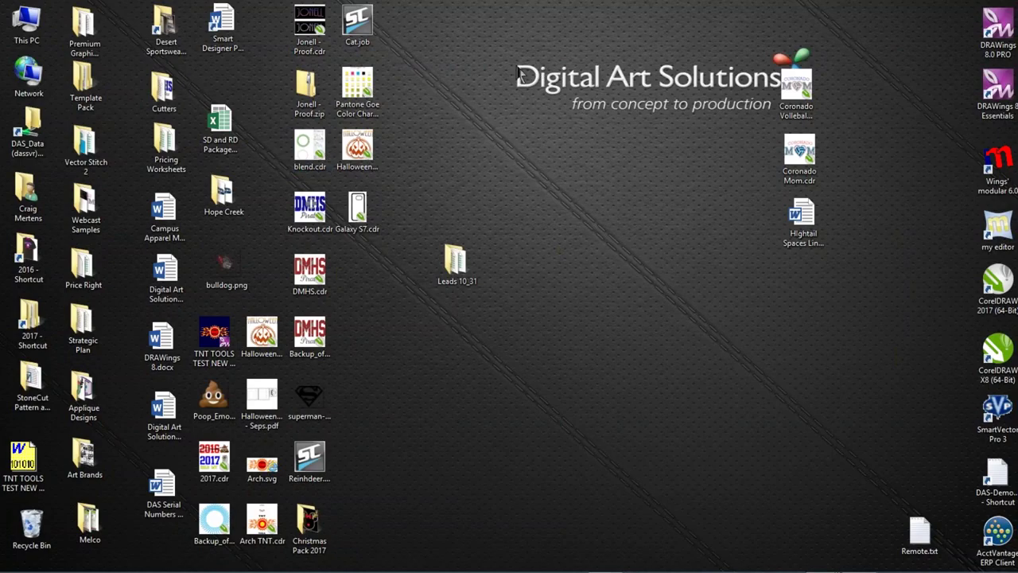
right_click(531, 67)
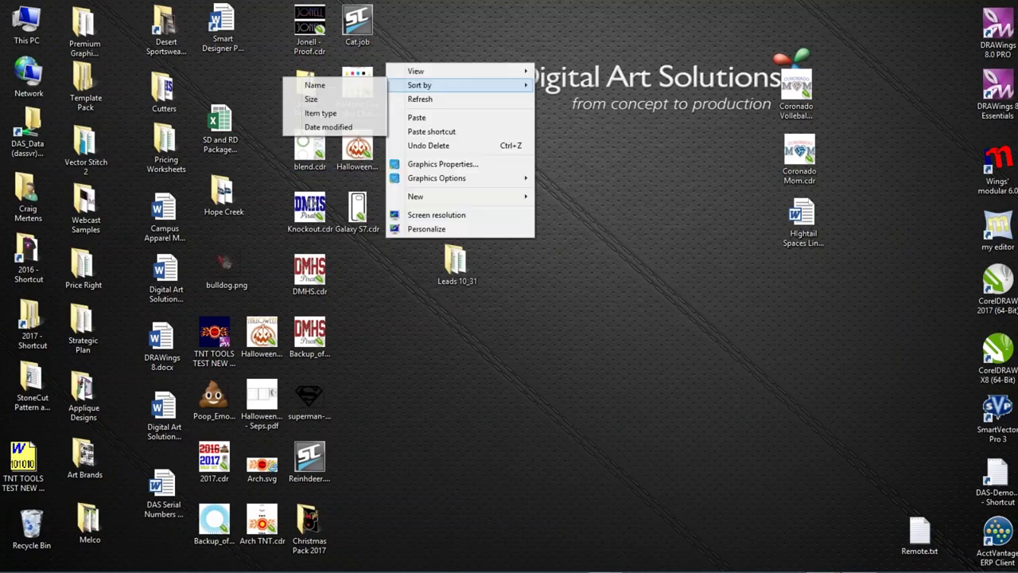
left_click(415, 118)
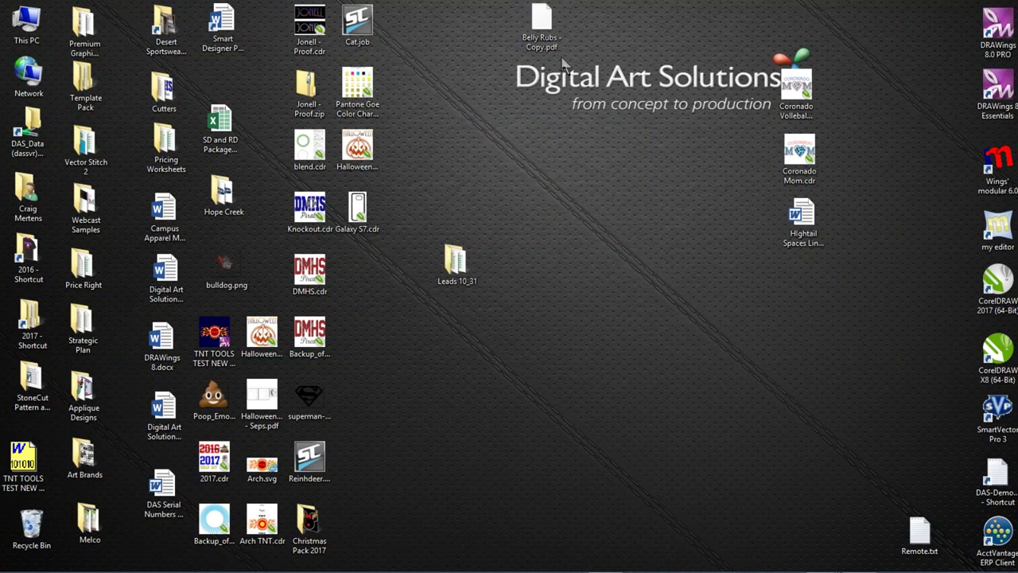
- Inspect the pasted Belly Rubs PDF copy and its file properties, and move its icon closer to the other desktop files
left_click(546, 24)
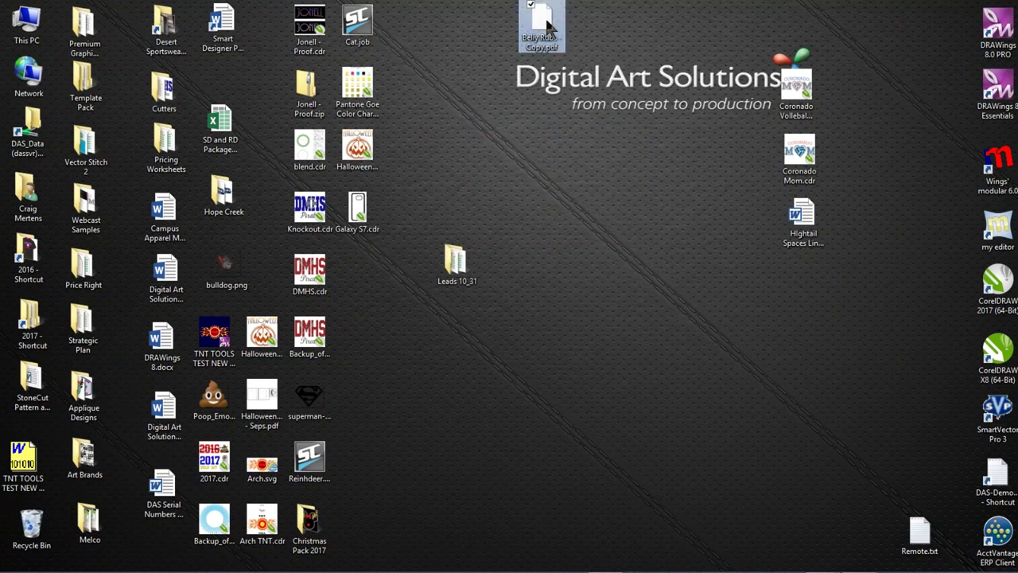
double_click(549, 29)
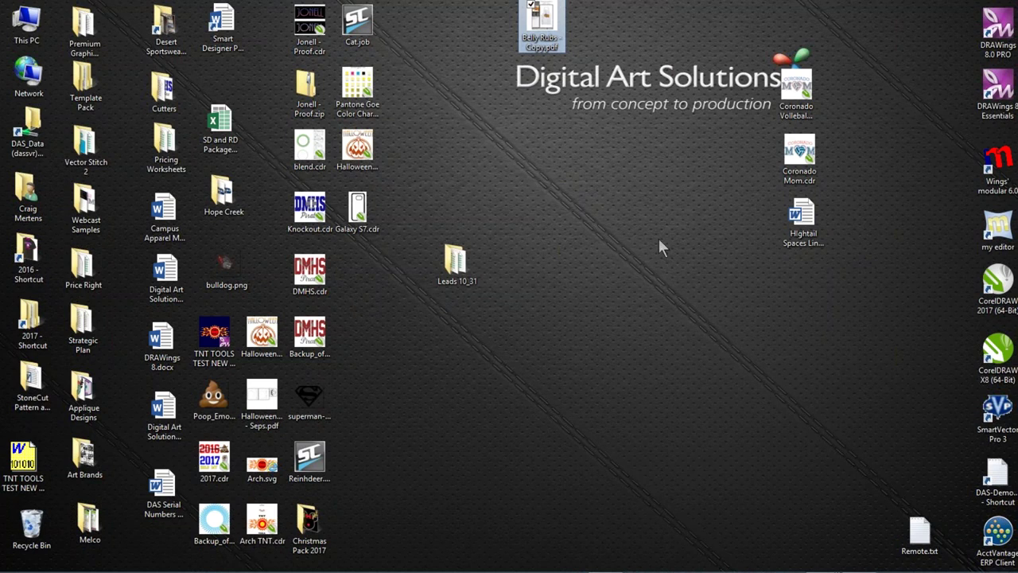
key("alt+Return")
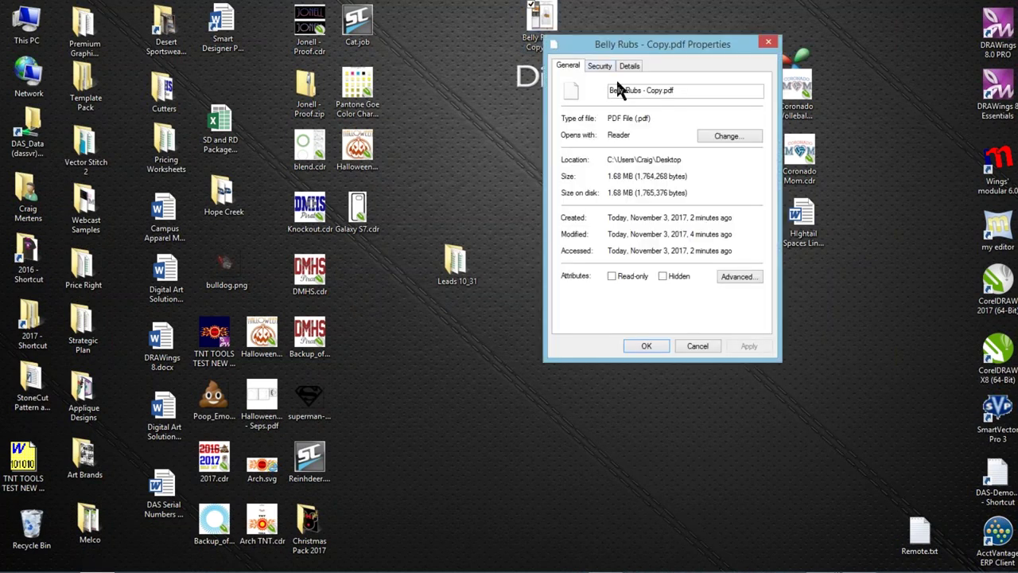
left_click(769, 41)
left_click_drag(559, 49, 439, 116)
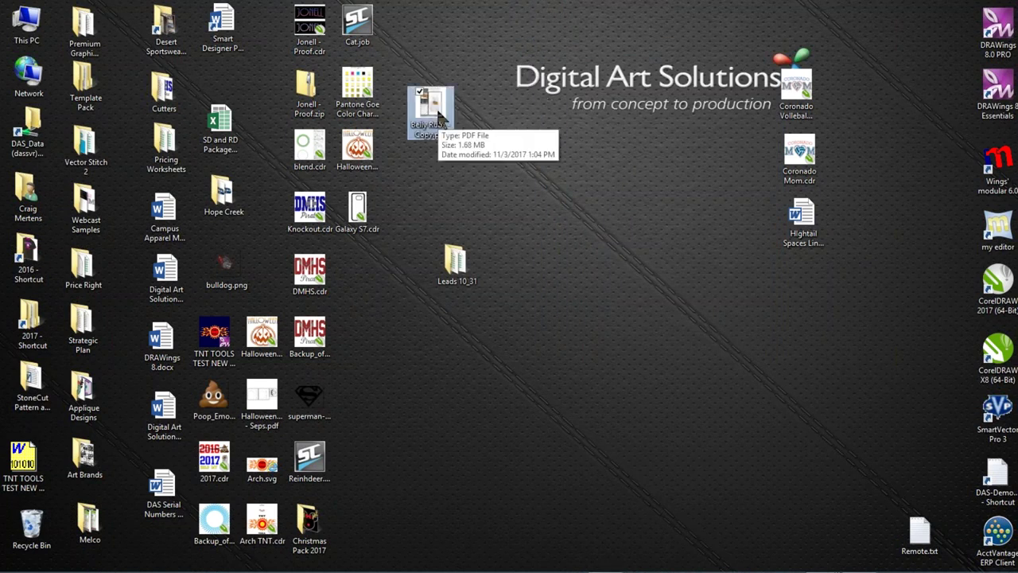
- Return to CorelDRAW and close the Proposal Sheet and APRON B Virtual Sample documents without saving changes
mouse_move(805, 568)
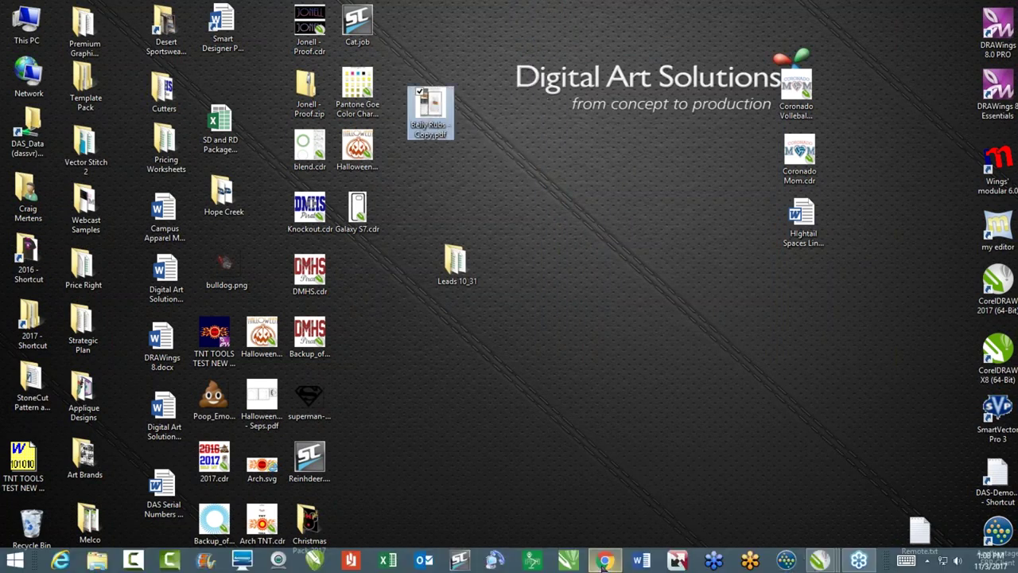
left_click(887, 495)
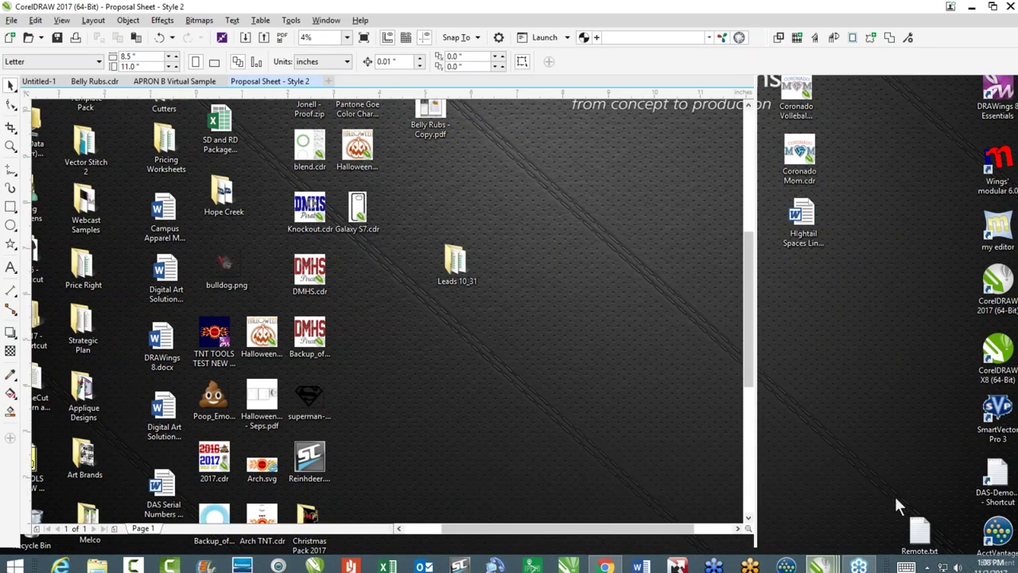
left_click(317, 82)
left_click(518, 326)
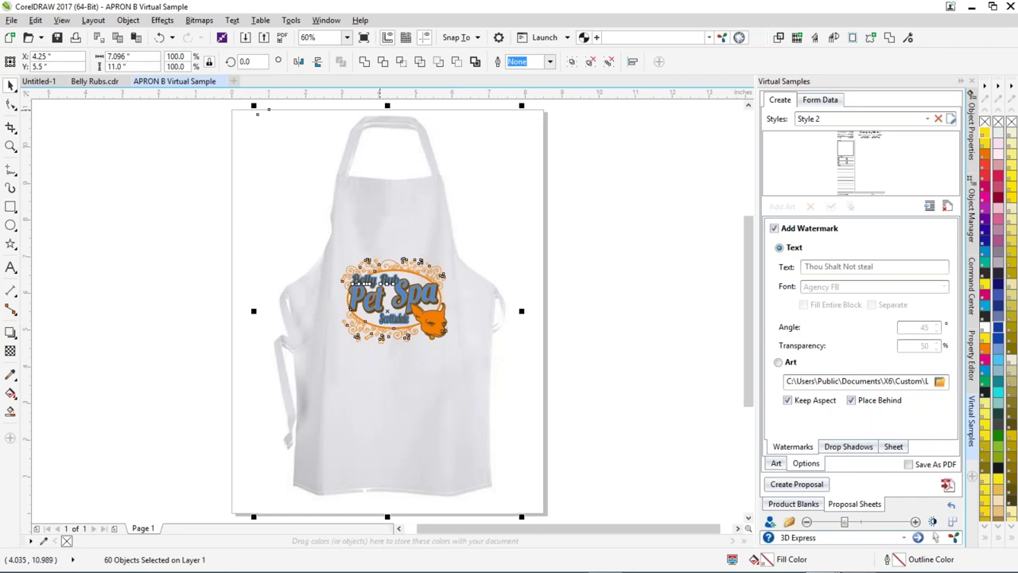
left_click(221, 82)
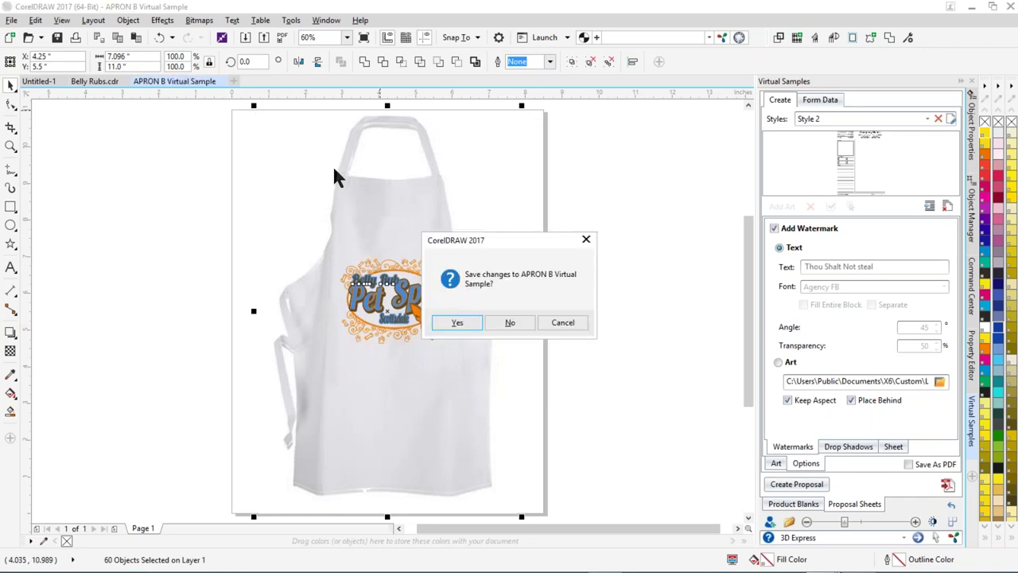
left_click(501, 322)
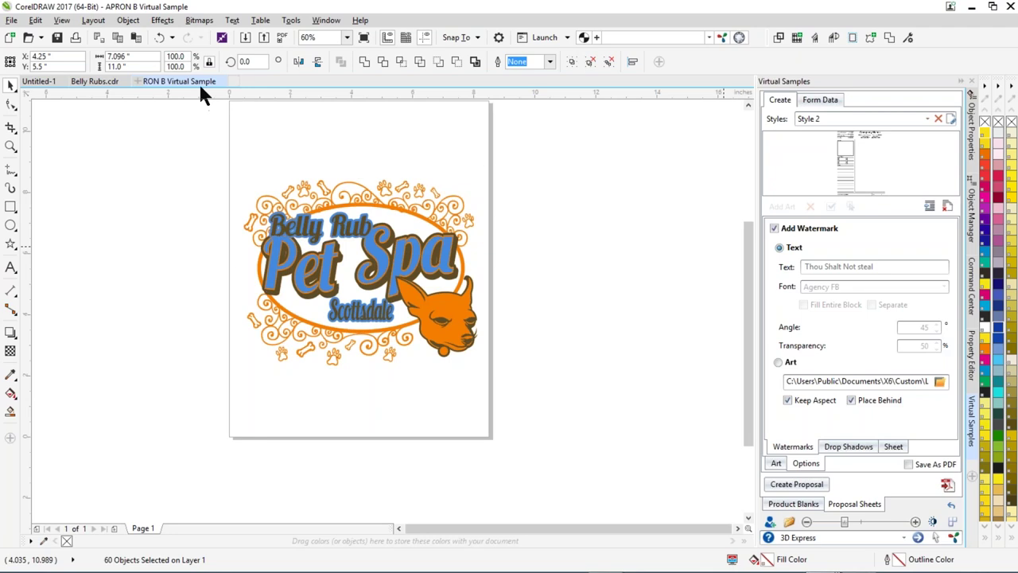
left_click(219, 82)
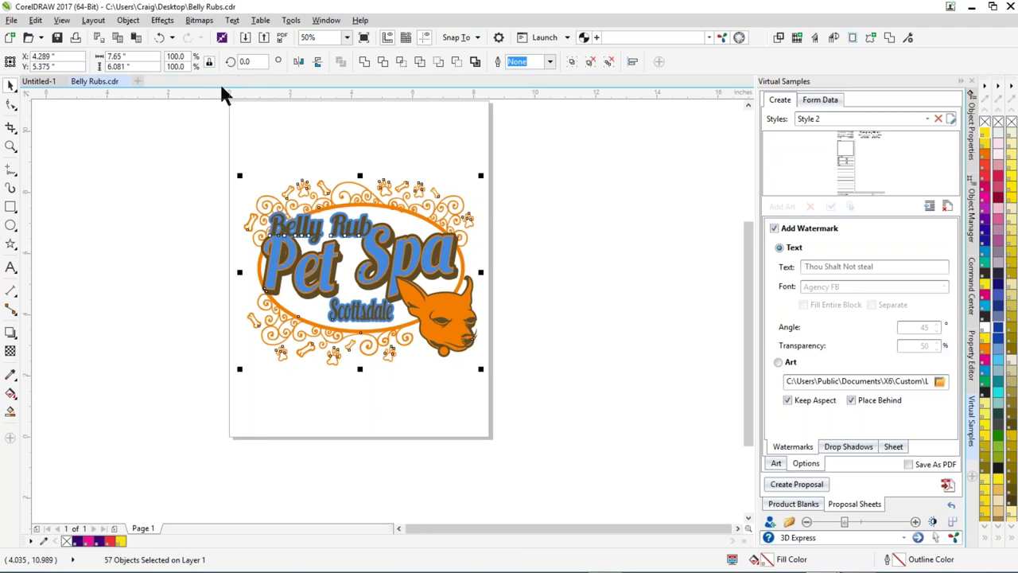
- Create a new blank Letter document and close the Virtual Samples docker
left_click(135, 84)
left_click(499, 459)
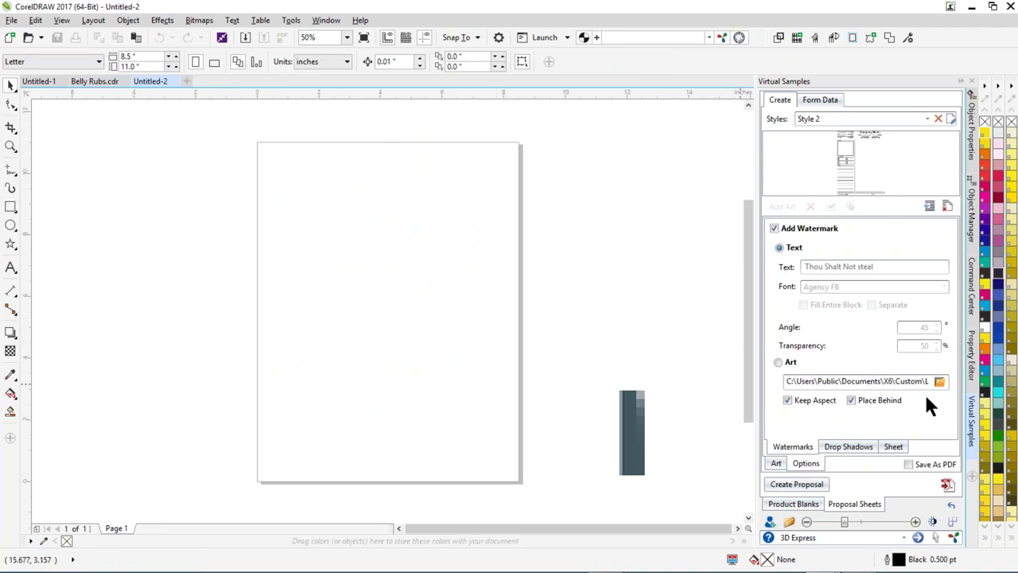
left_click(973, 451)
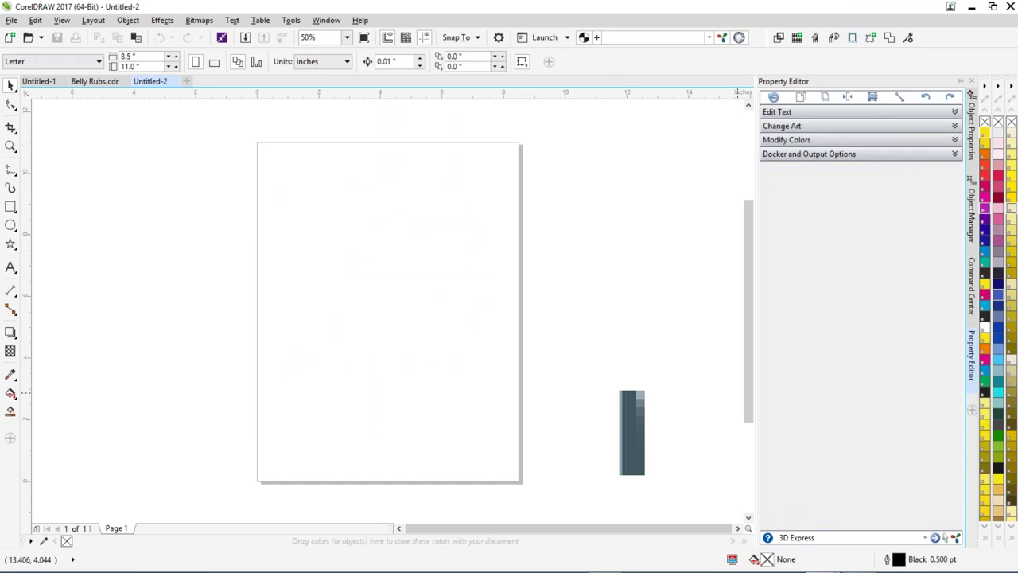
- Open the Smart Designer template browser from the Command Center and look at the Color categories of Ready Art
left_click(974, 301)
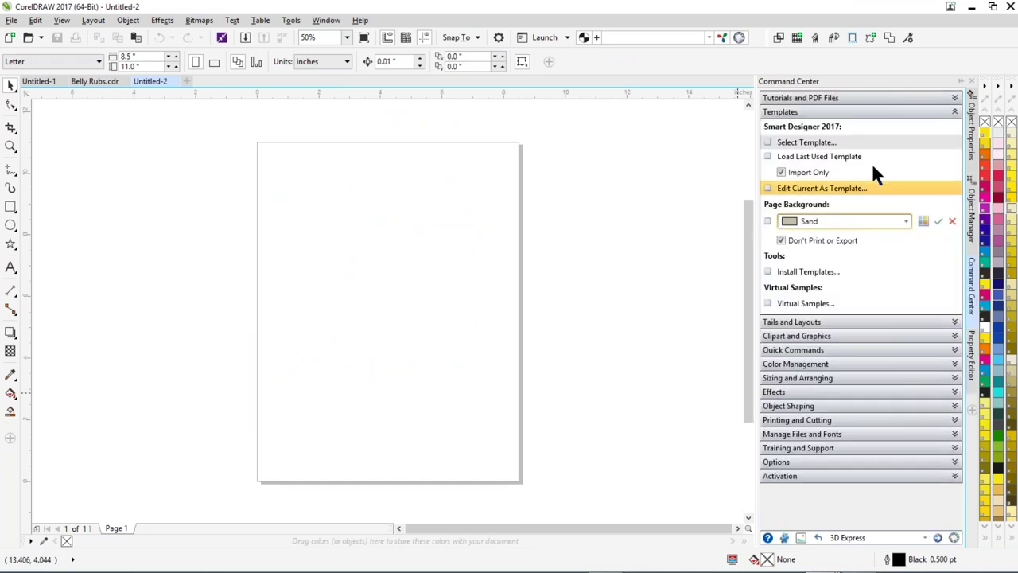
left_click(806, 141)
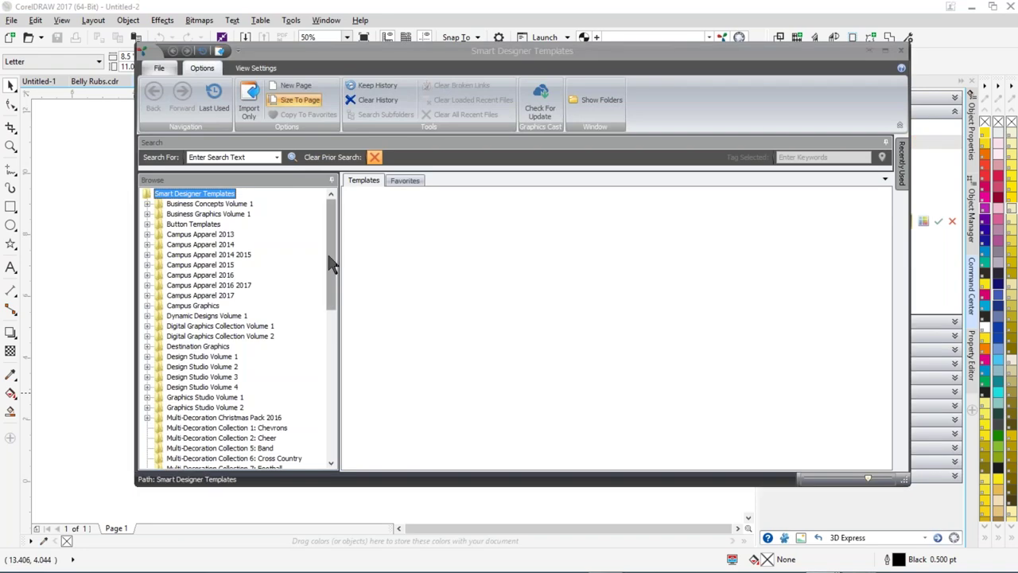
scroll(335, 213, "down", 4)
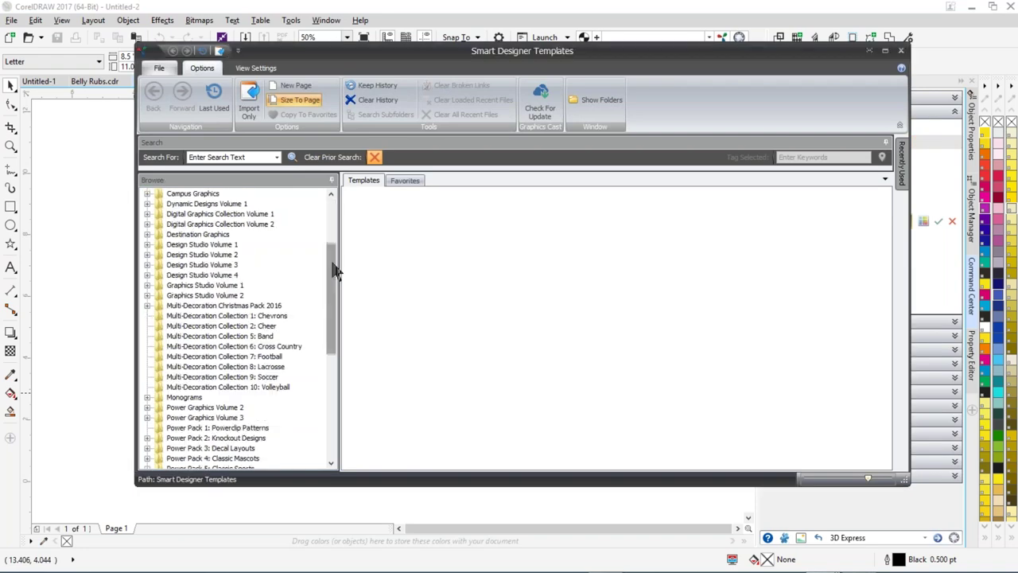
left_click_drag(335, 275, 323, 387)
left_click(146, 265)
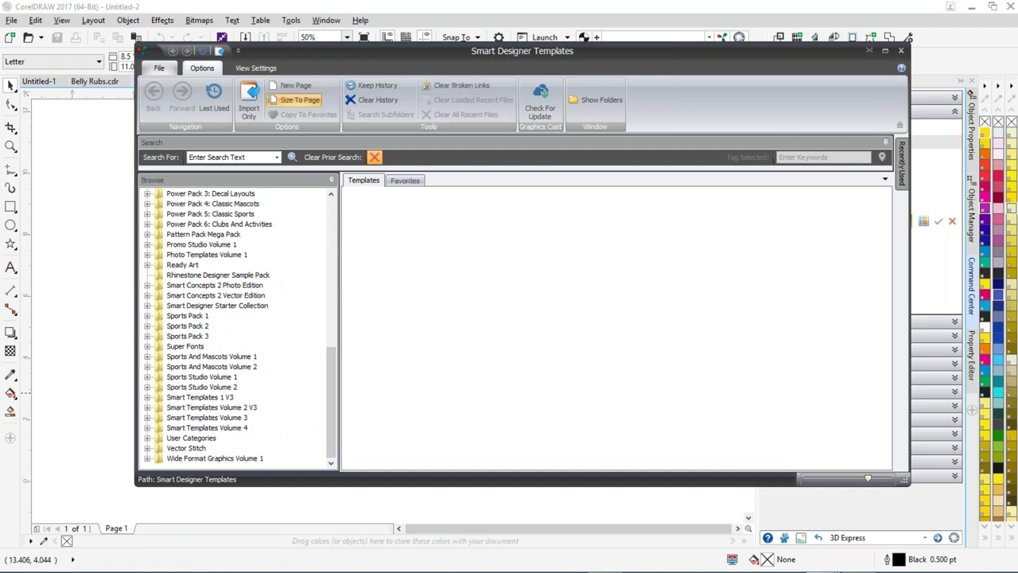
left_click(159, 285)
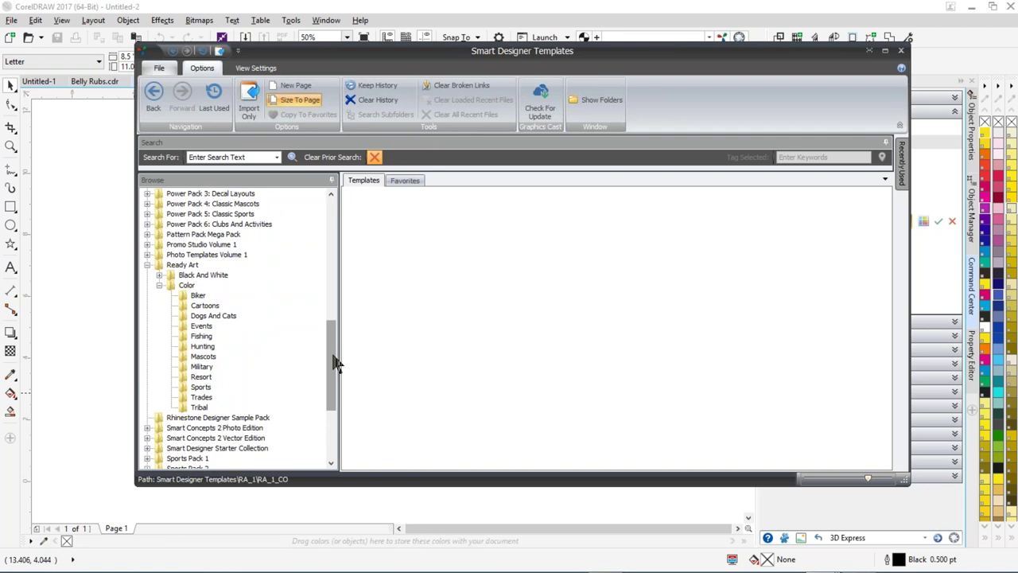
left_click(147, 264)
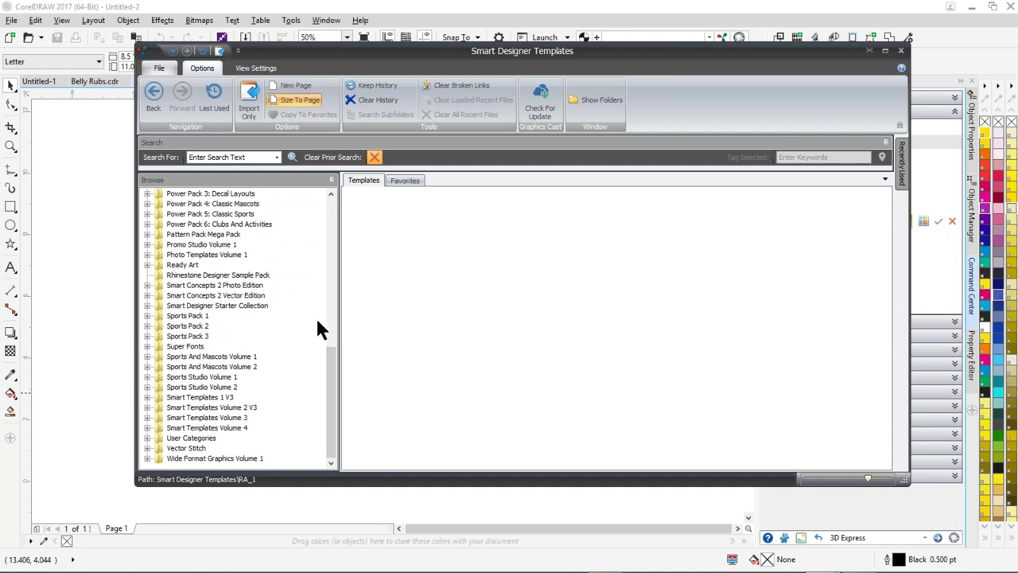
- Look through the Smart Designer Starter Collection volumes, including Power Graphics, Smart Cuts, Smart Templates, Sports And Mascots and Super Fonts
left_click(199, 307)
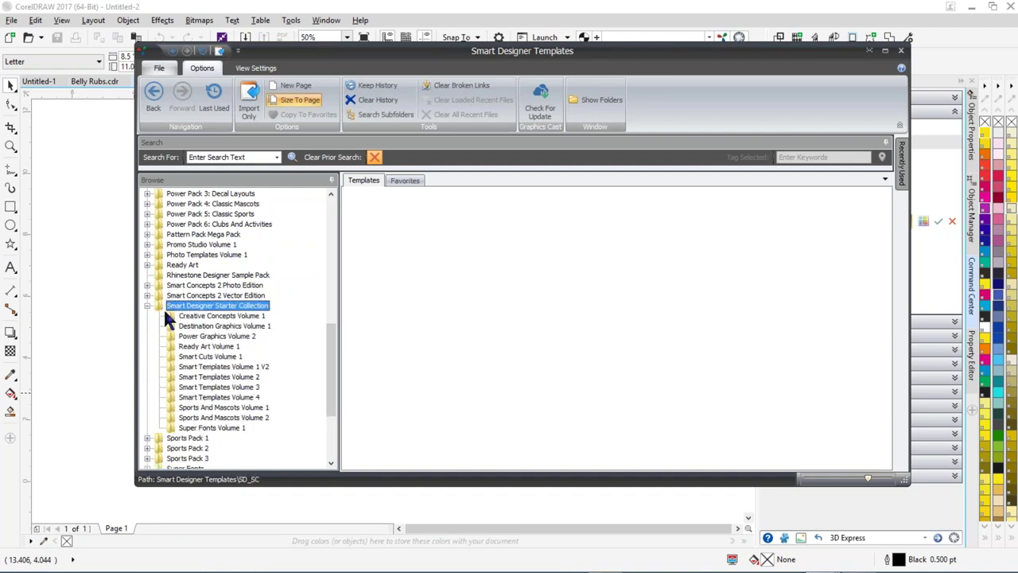
left_click(211, 336)
left_click(211, 357)
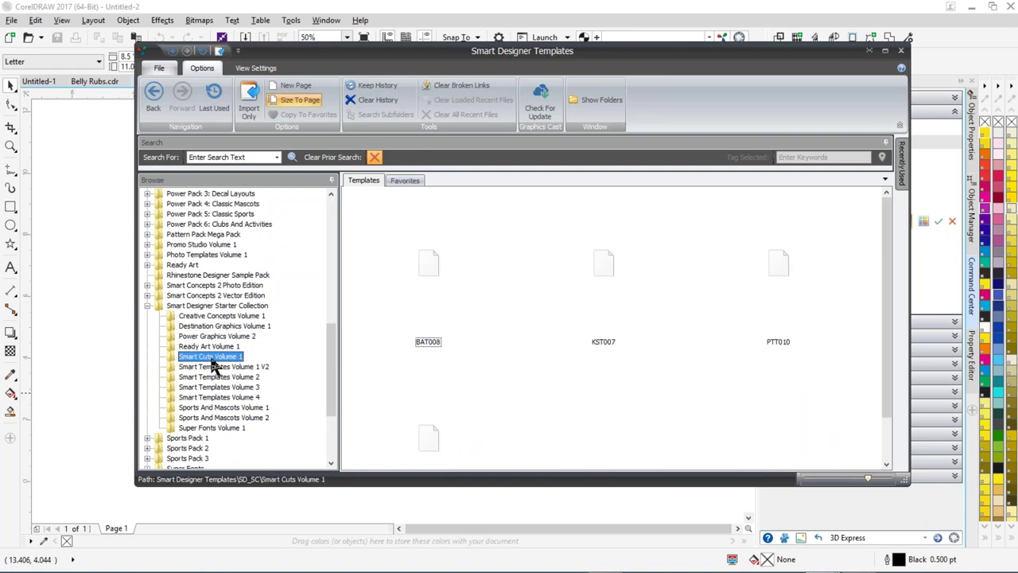
left_click(222, 387)
left_click(225, 407)
left_click(219, 428)
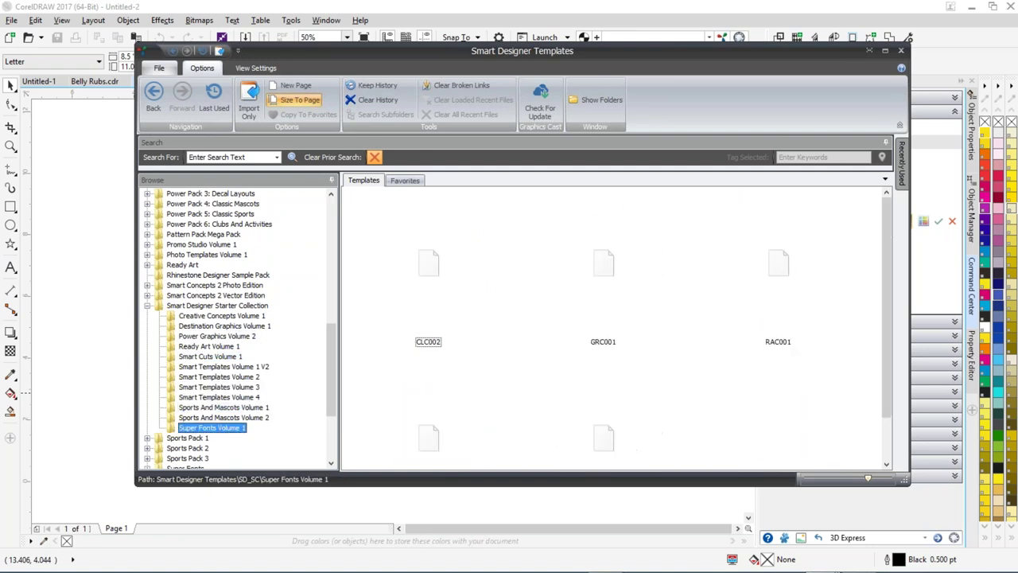
left_click(147, 305)
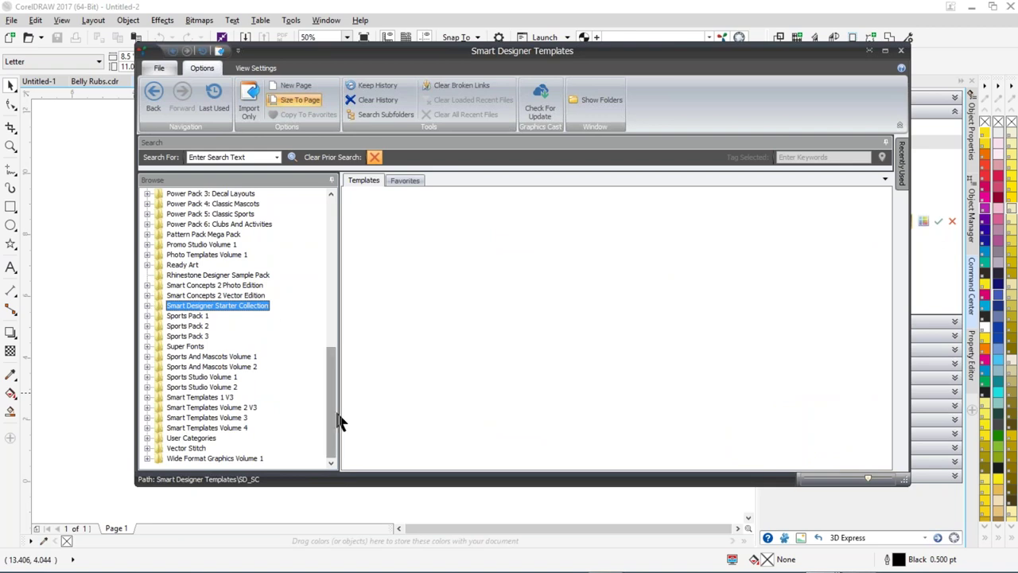
- Look through the Ready Art Color templates for Biker, Cartoons, Dogs And Cats, Events, Fishing and Hunting
left_click_drag(337, 421, 300, 378)
left_click(147, 315)
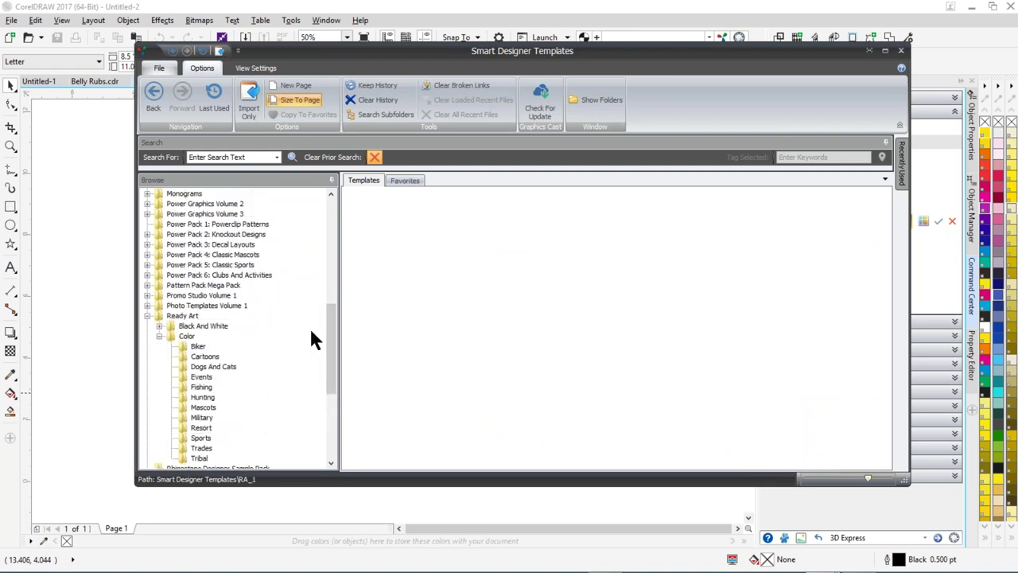
left_click_drag(334, 343, 334, 379)
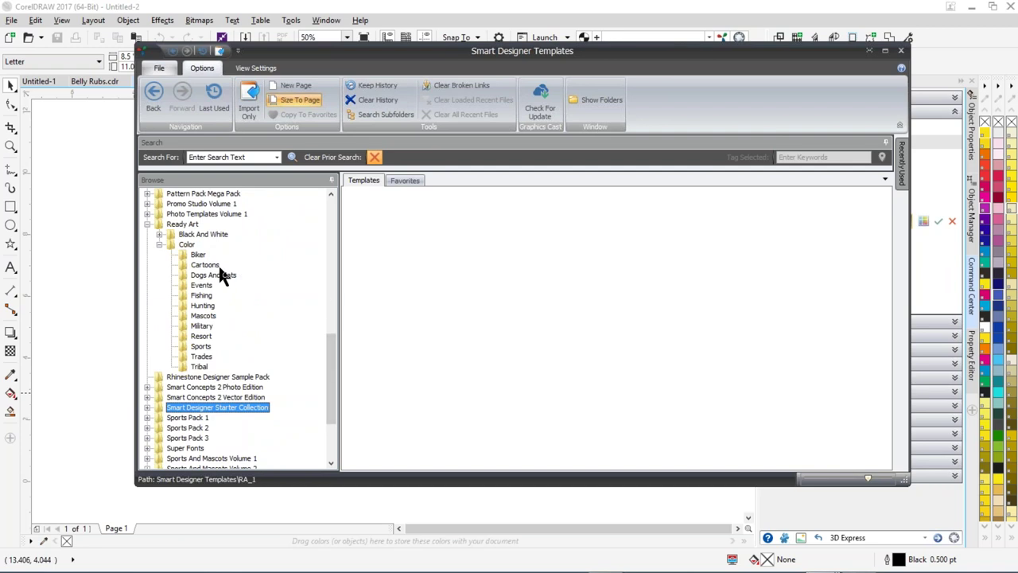
left_click(198, 255)
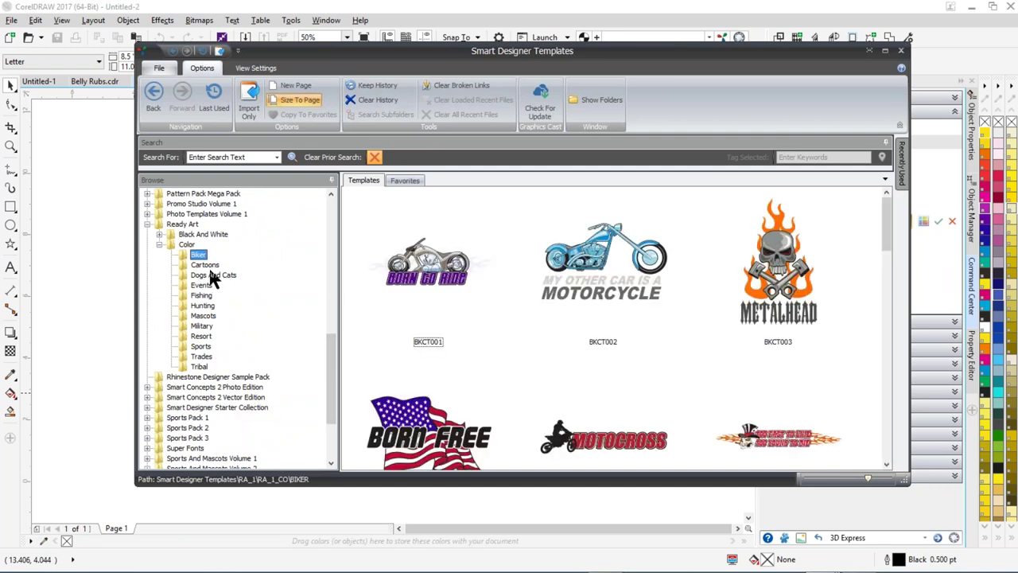
left_click(205, 264)
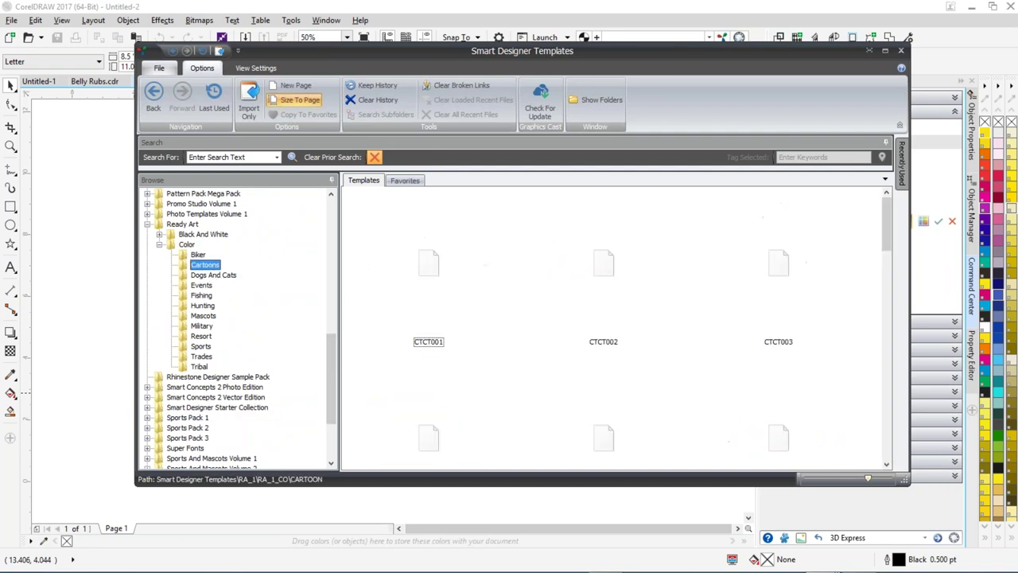
left_click(212, 275)
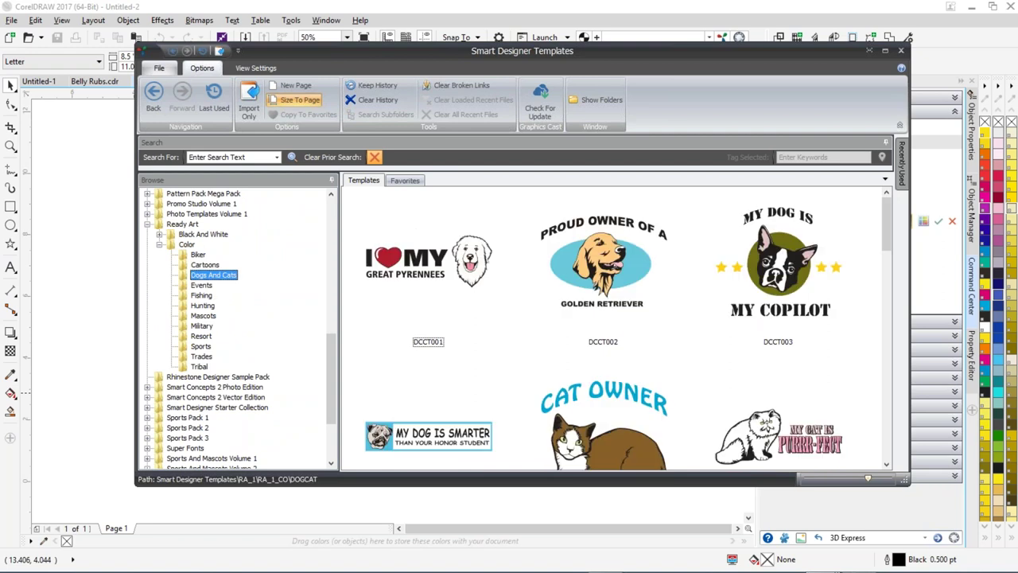
left_click(202, 286)
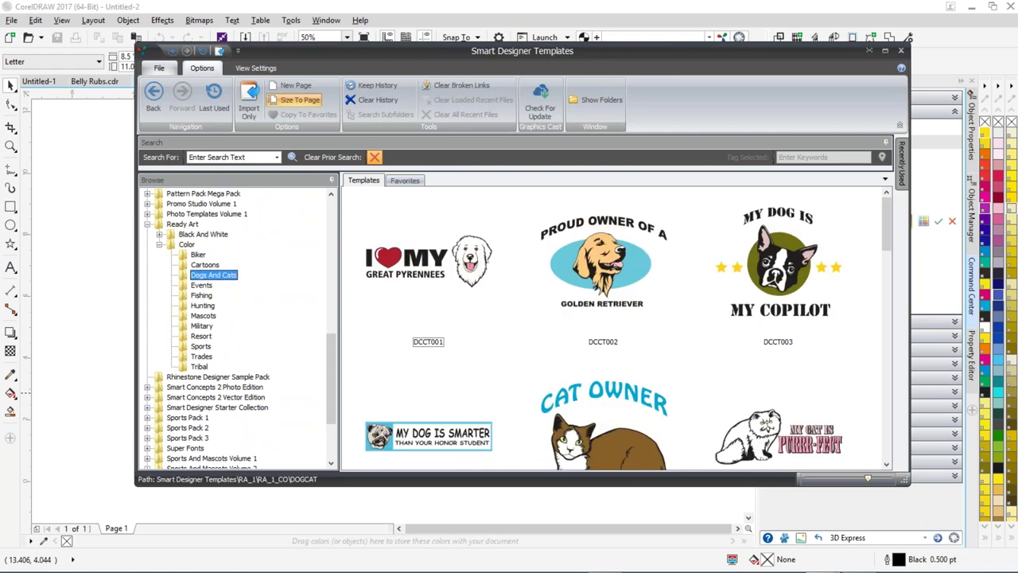
left_click(201, 296)
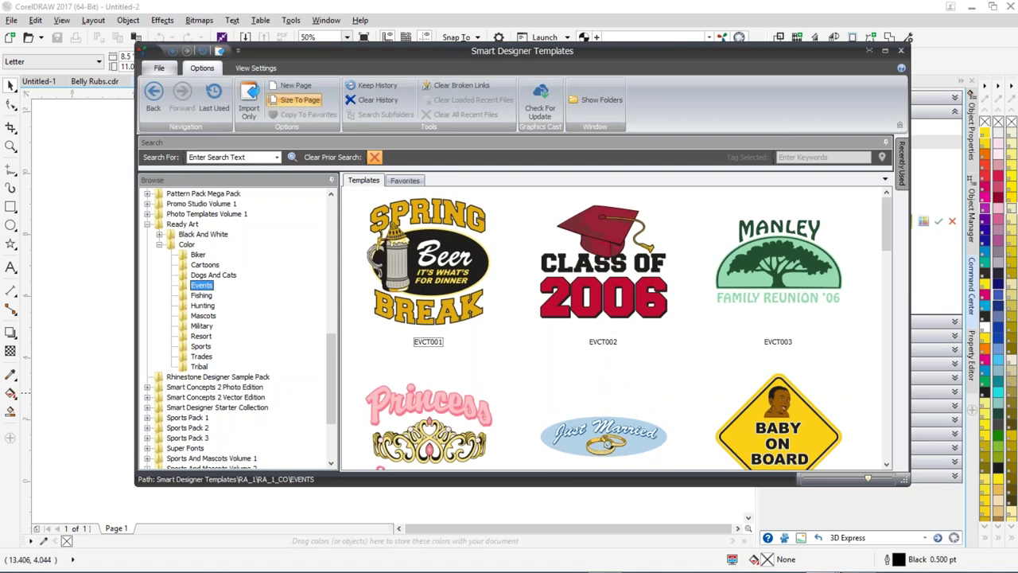
left_click(203, 305)
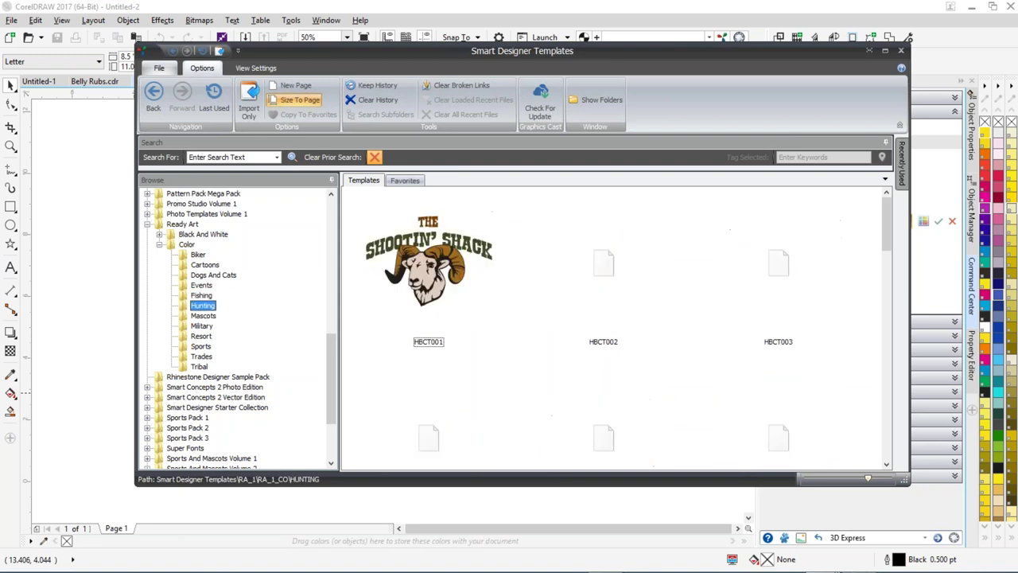
- Look through the Ready Art Color templates for Mascots, Military, Resort, Sports, Trades and Tribal
left_click(203, 316)
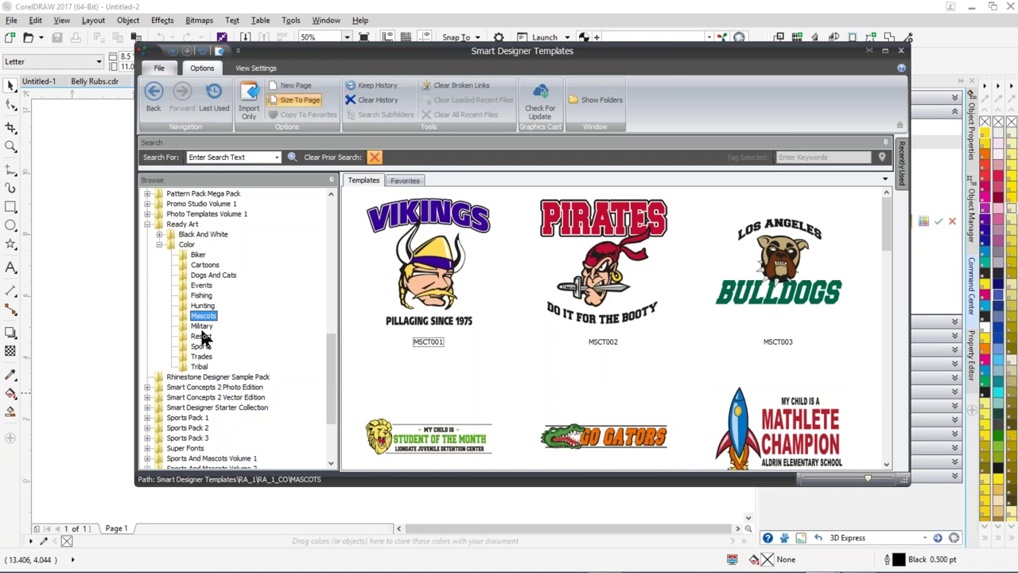
left_click(201, 326)
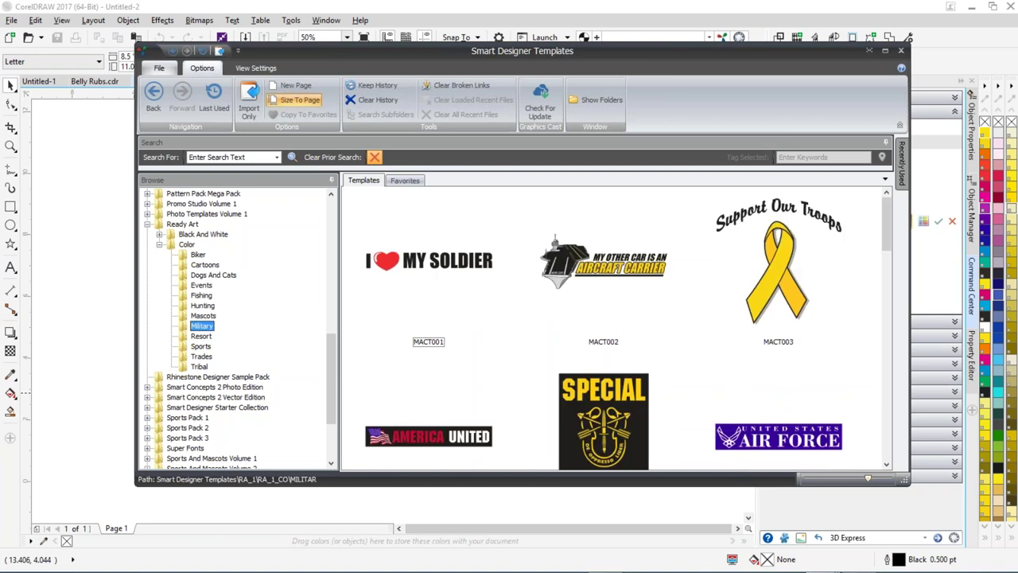
left_click_drag(881, 231, 878, 338)
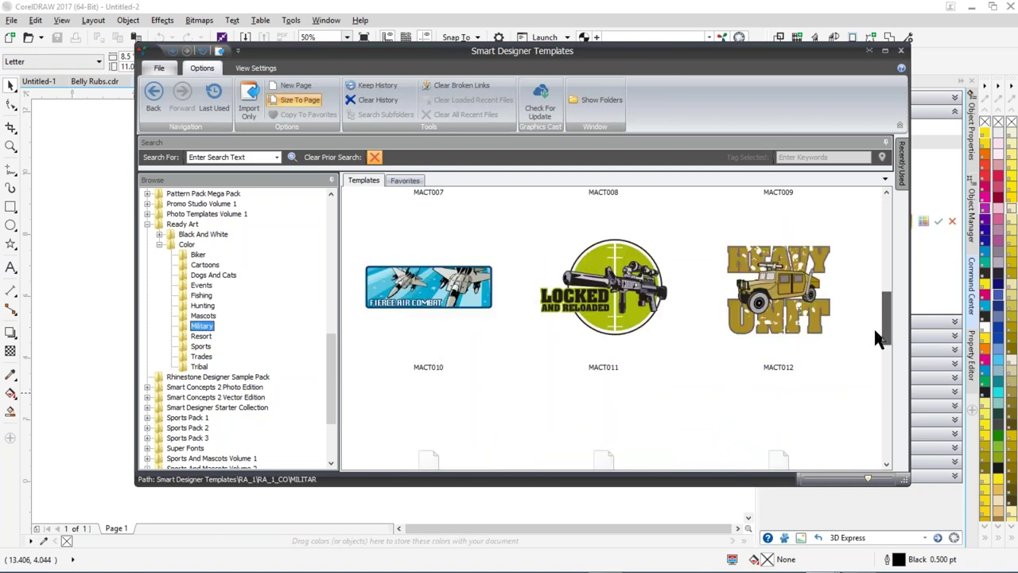
left_click(202, 335)
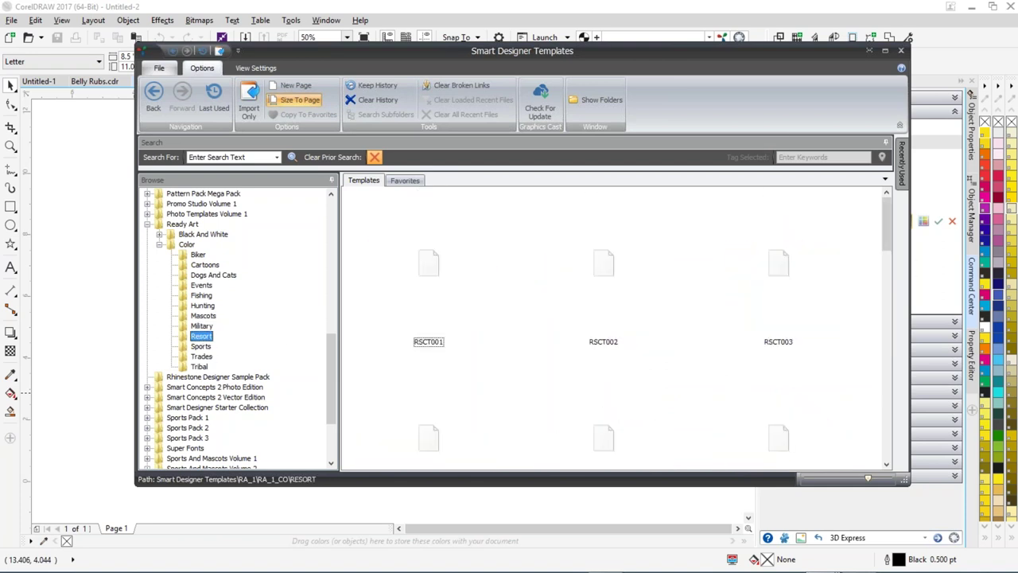
left_click(200, 348)
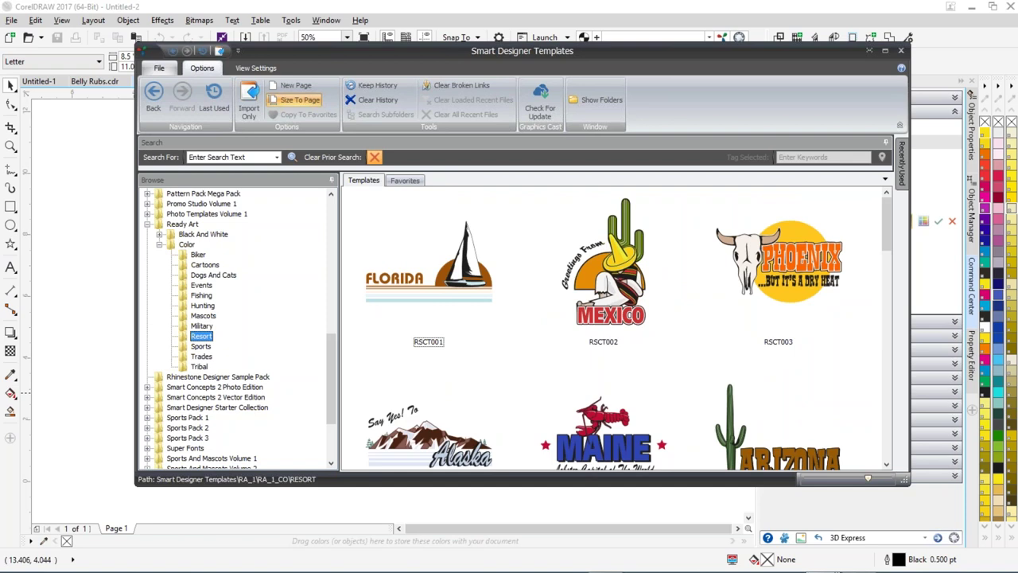
left_click(201, 357)
left_click(199, 367)
- Place the AUTO001 Classic Car Show template from the Automotive category of Photo Templates Volume 1 on the page
left_click_drag(330, 376, 332, 339)
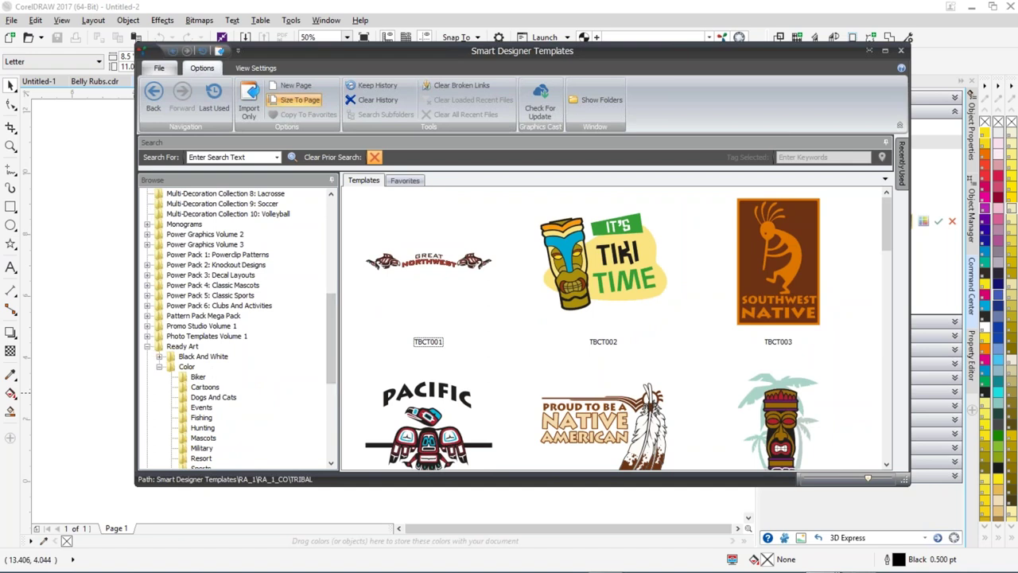
left_click(148, 336)
left_click(197, 347)
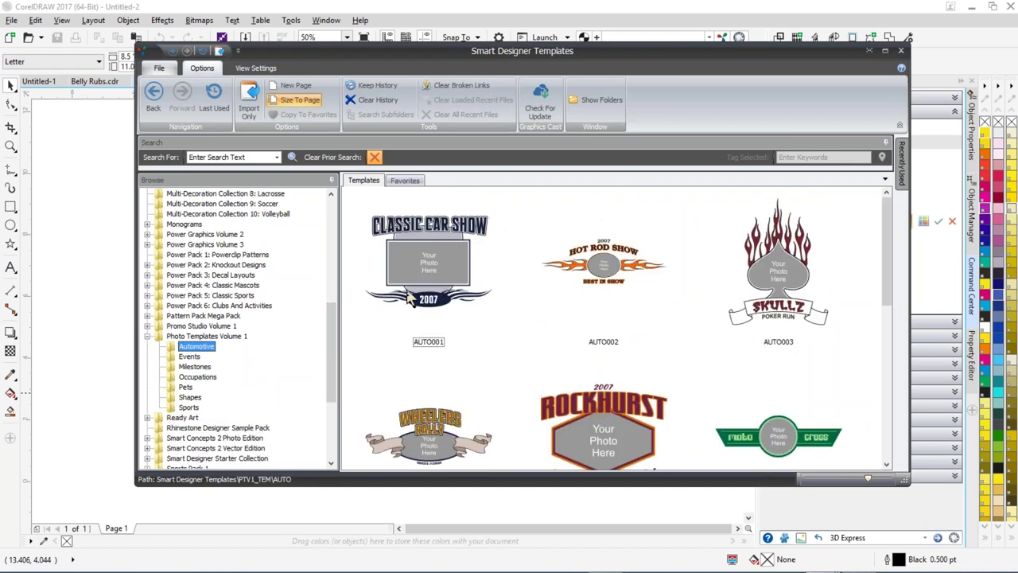
double_click(426, 271)
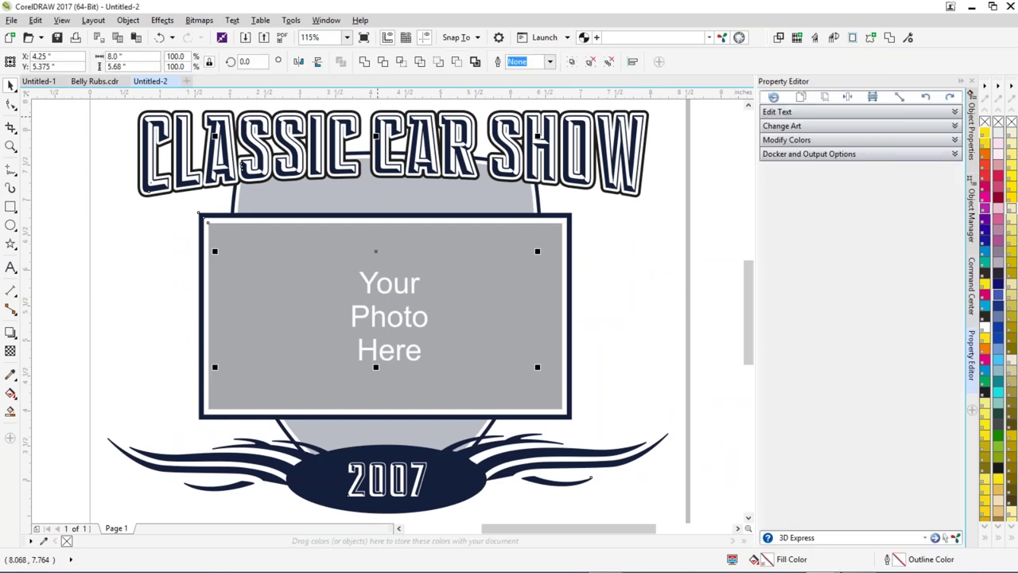
- Change the template's headline text to CLASSIC AIR SHOW
left_click(955, 113)
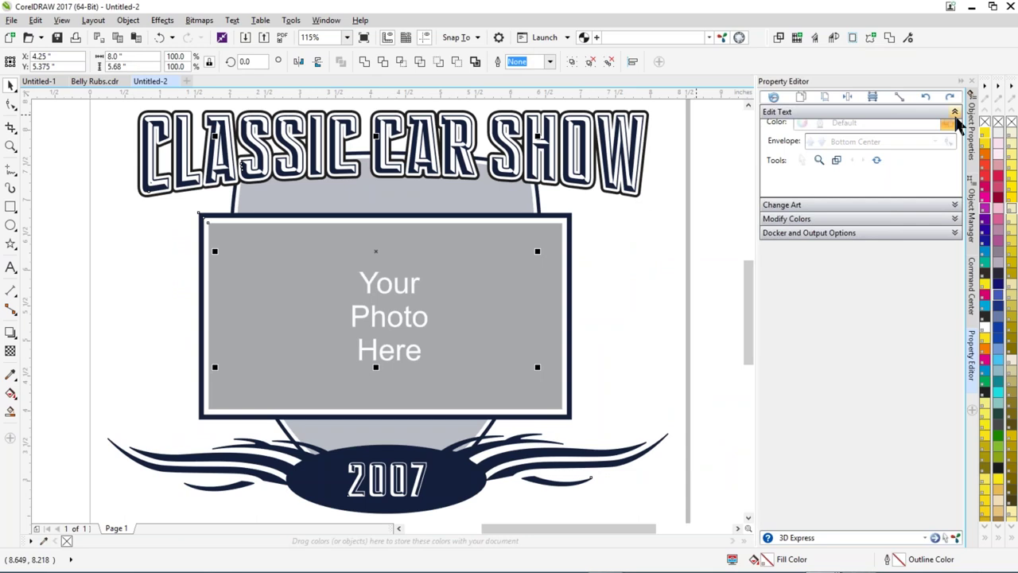
left_click(821, 154)
left_click_drag(807, 293, 825, 292)
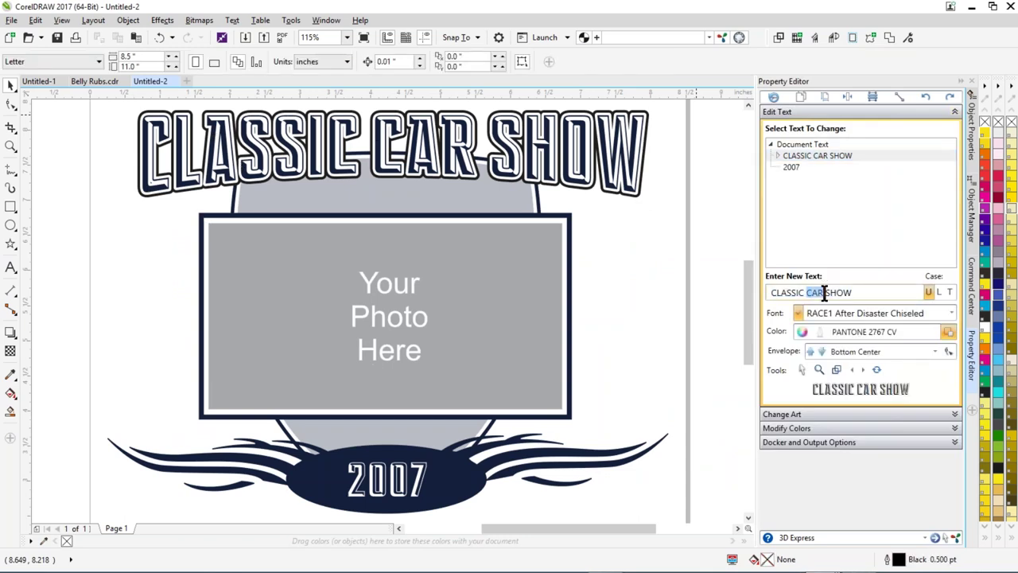
type("AIR")
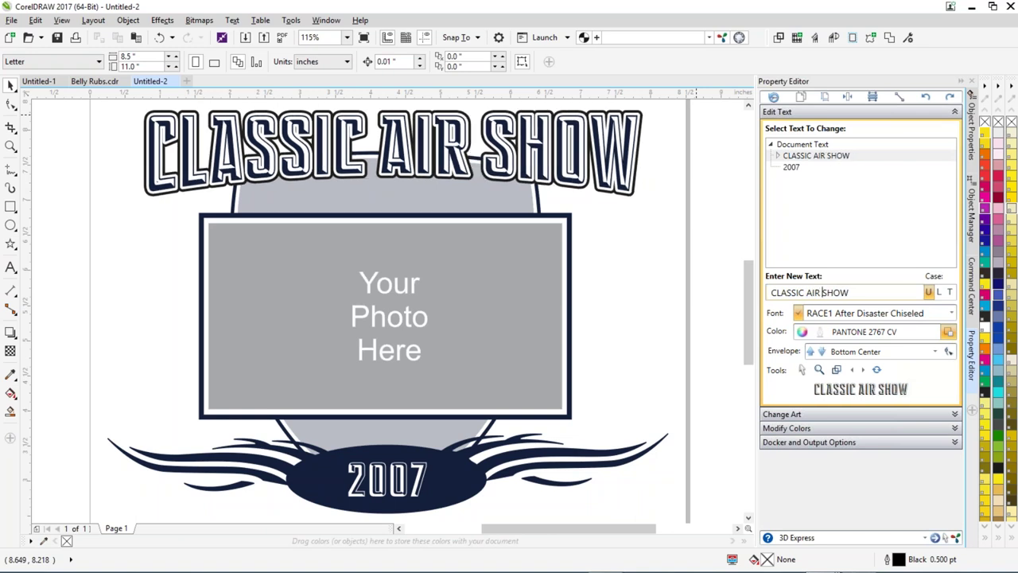
left_click(823, 156)
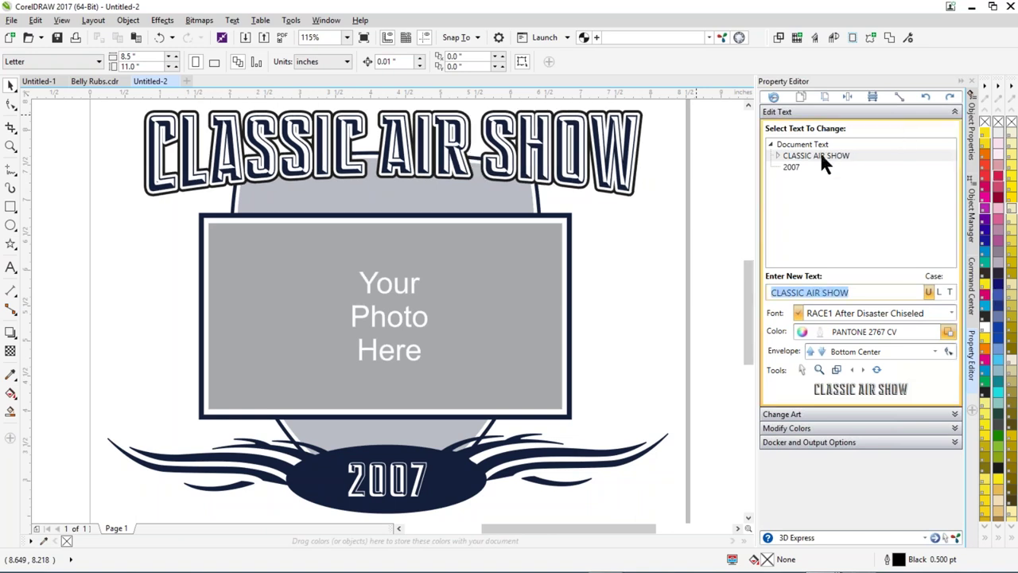
- Change the year text in the oval beneath the photo frame to 2017
left_click(791, 167)
type("21")
key("BackSpace")
type("017")
key("Return")
- Choose the Rectangle with PowerClip as the art to replace and open the Clipart Browser for it
left_click(954, 416)
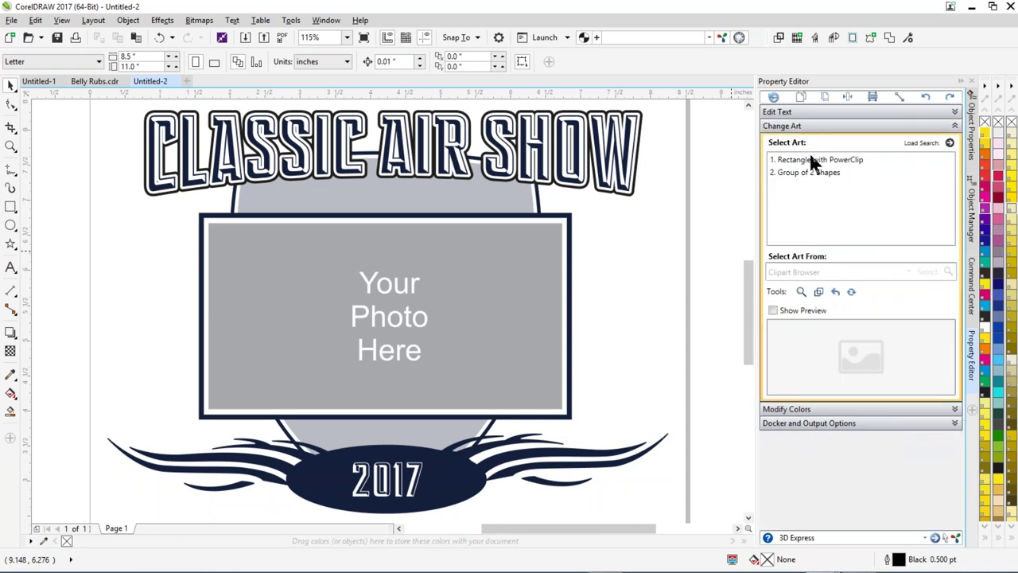
left_click(799, 163)
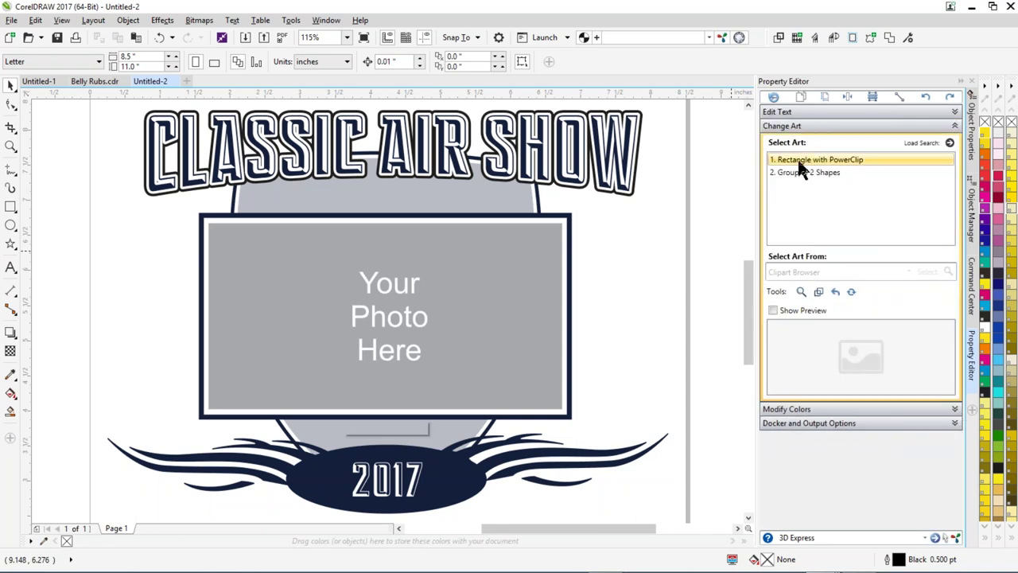
left_click(800, 162)
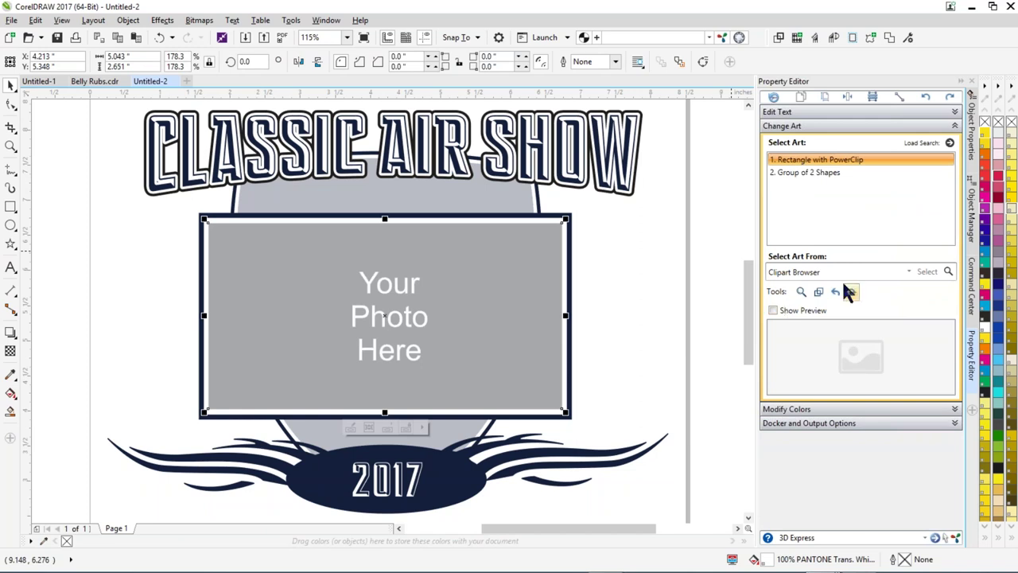
left_click(927, 272)
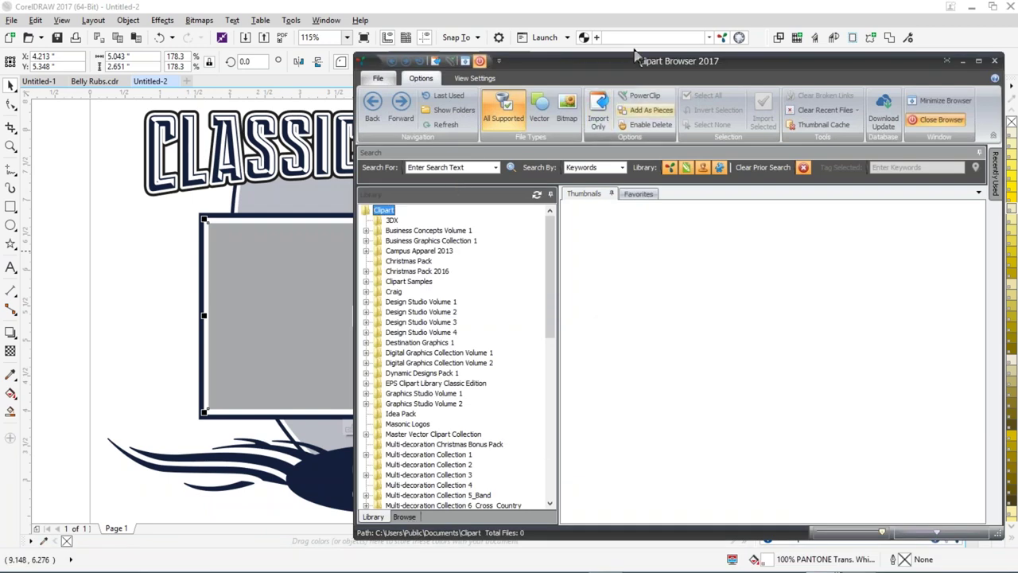
left_click_drag(628, 70, 532, 67)
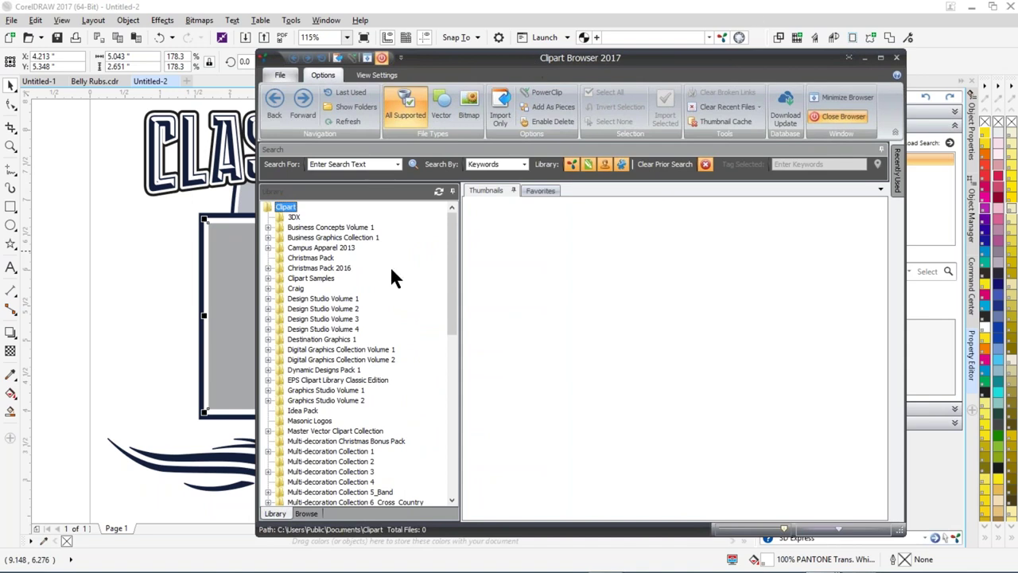
- Import P1000925.JPG from the Air Show folder in Pictures into the photo frame with the PowerClip option enabled
left_click(400, 107)
left_click(313, 515)
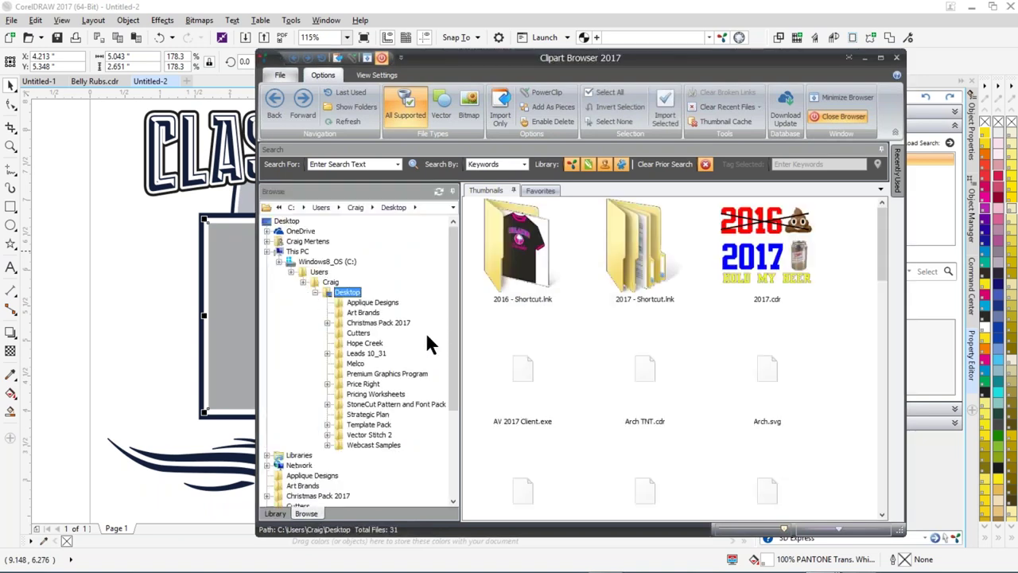
left_click(269, 456)
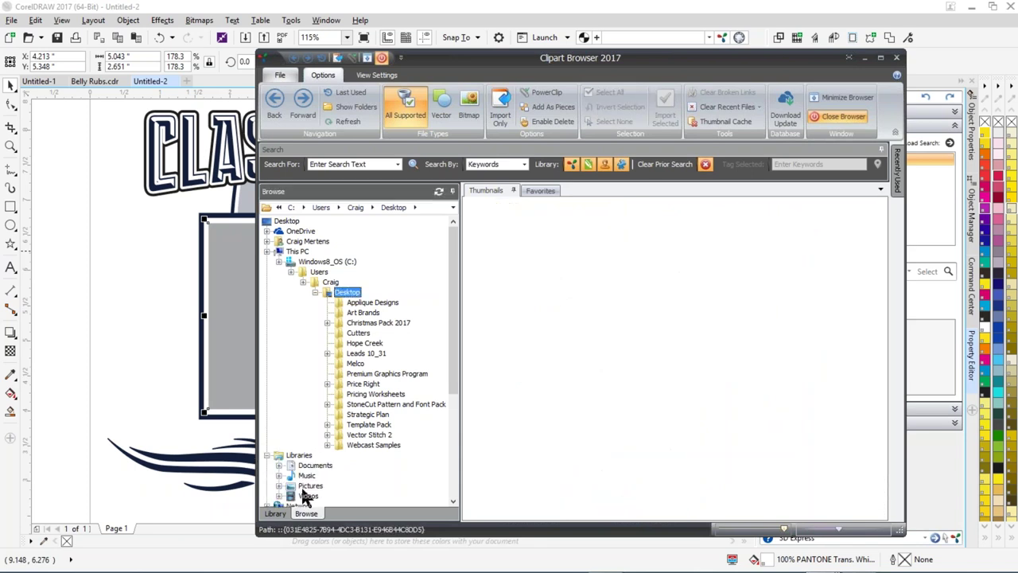
left_click(347, 302)
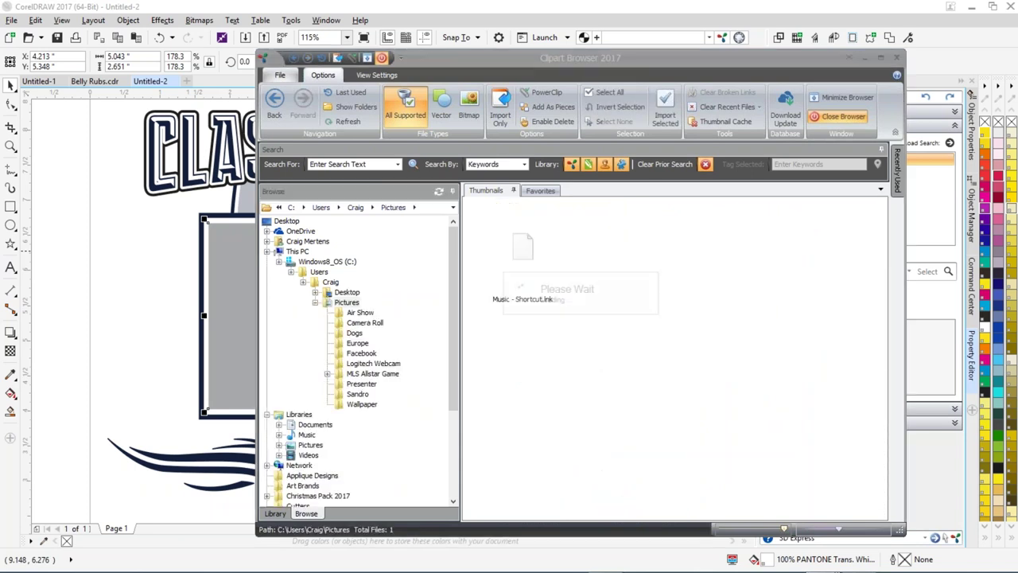
left_click(365, 314)
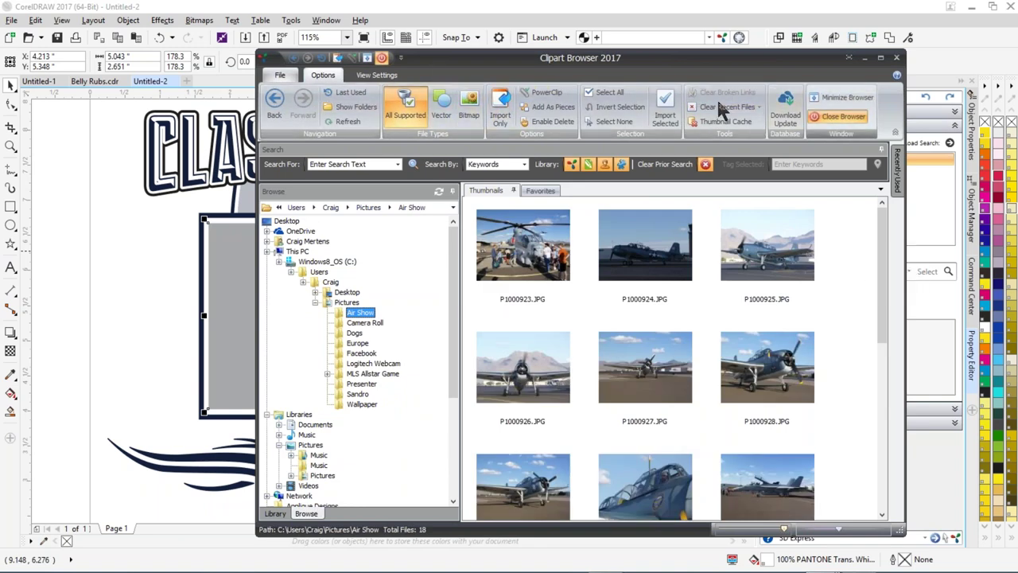
left_click(545, 89)
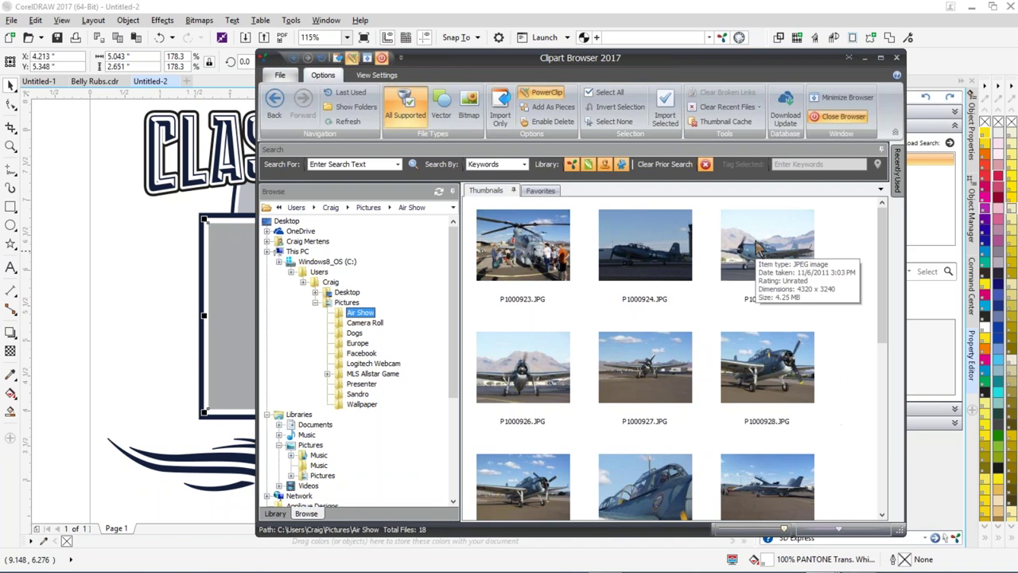
double_click(758, 253)
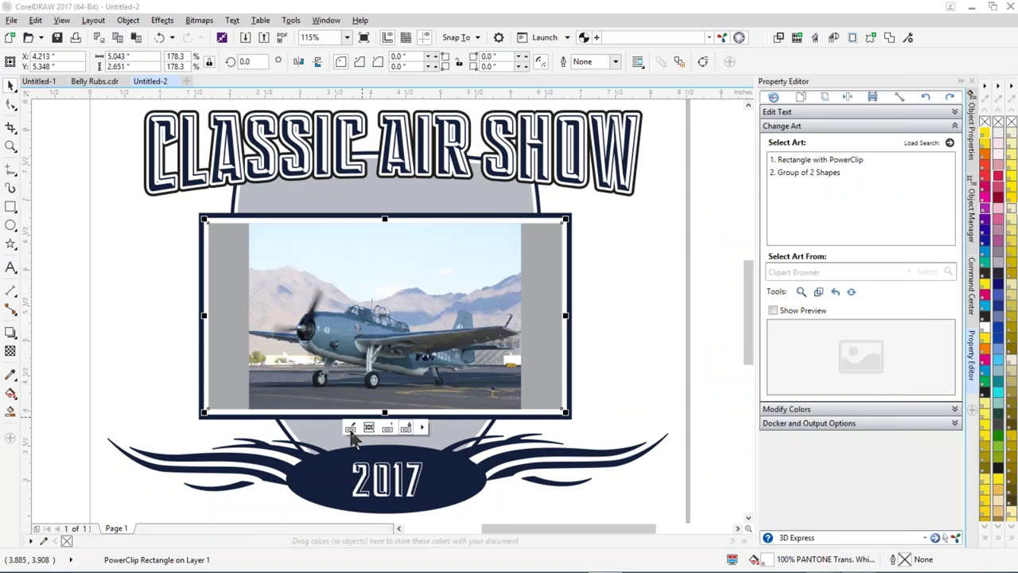
- Edit the PowerClip contents, enlarging the airplane photo to about 5.2 by 3.9 inches and repositioning it over the frame
right_click(430, 326)
left_click(488, 219)
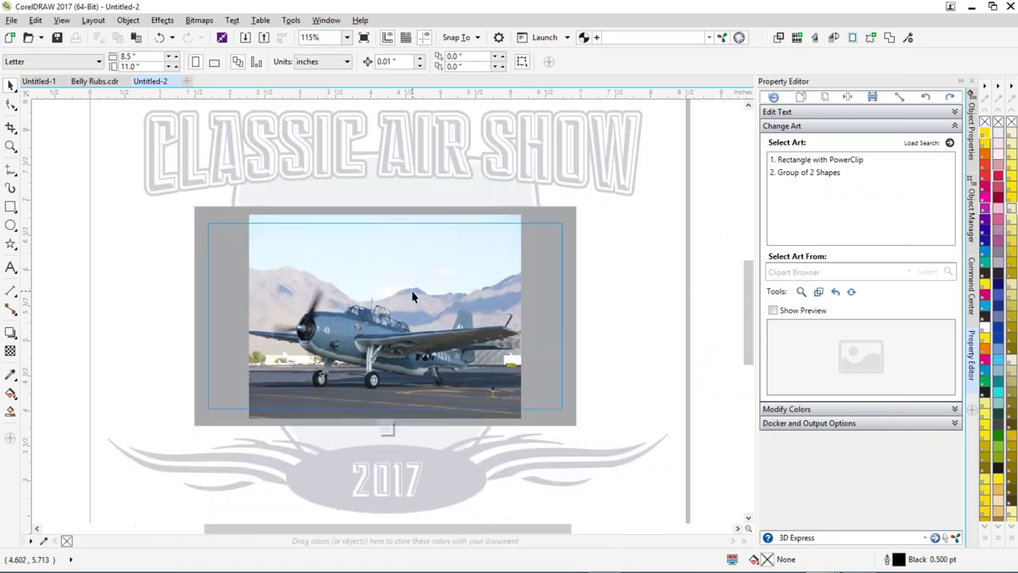
left_click_drag(245, 211, 154, 175)
left_click_drag(342, 280, 338, 273)
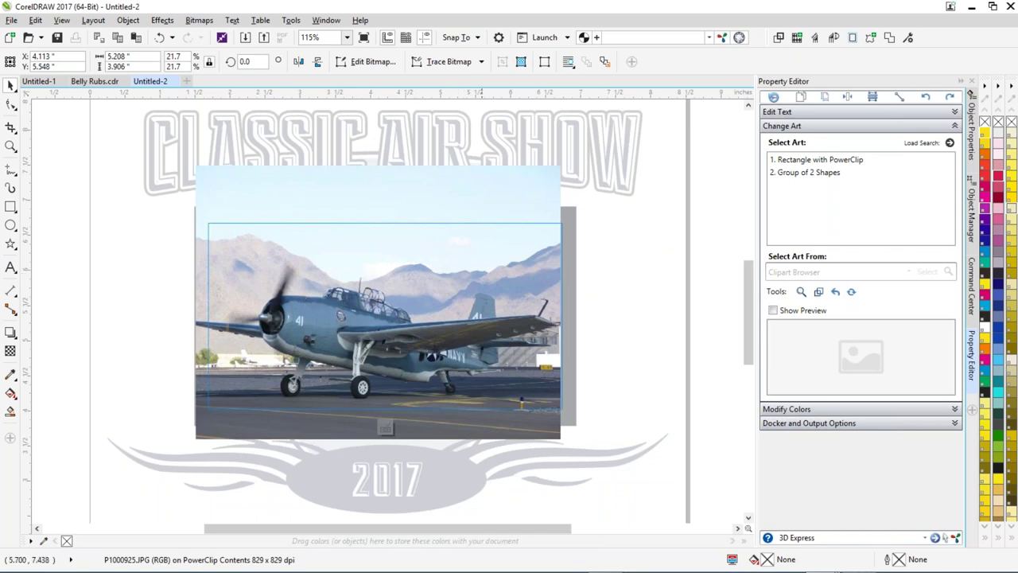
- Open the airplane photo in the Image Adjustment Lab and show the original beside the working preview
left_click(198, 21)
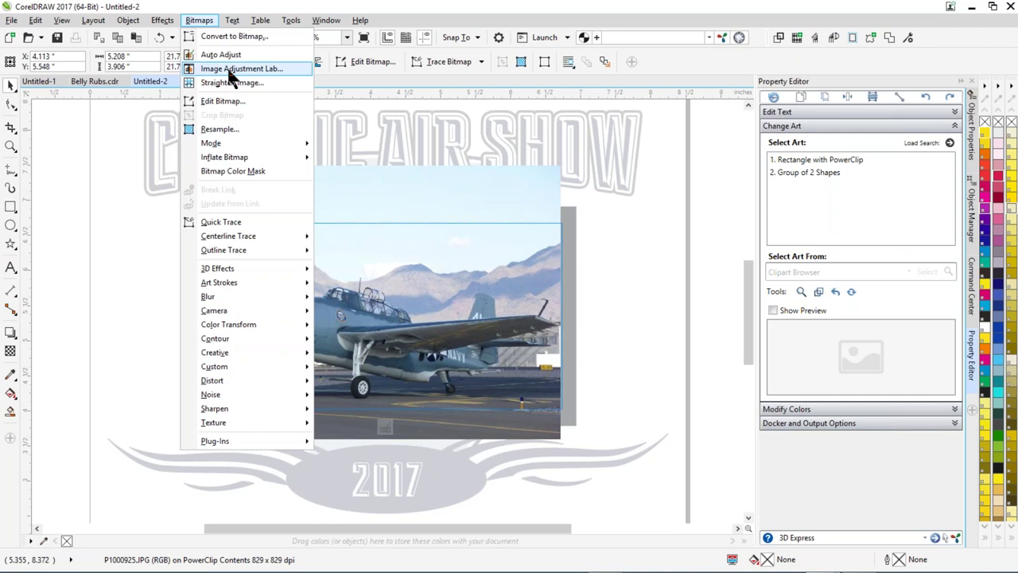
left_click(263, 70)
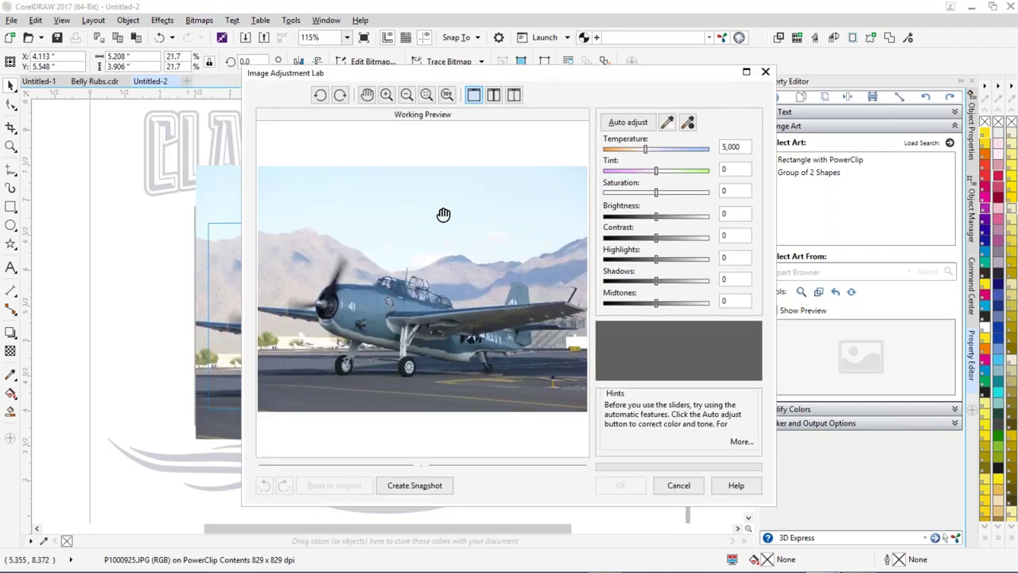
left_click(494, 96)
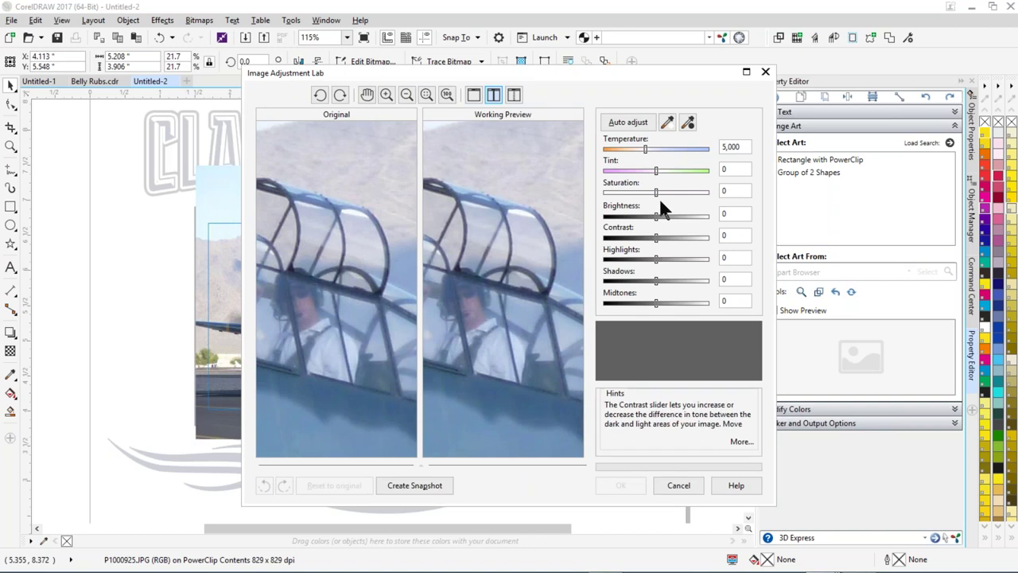
- Set the photo's white point on the bright canopy highlight and its black point on the dark canopy frame
left_click(668, 124)
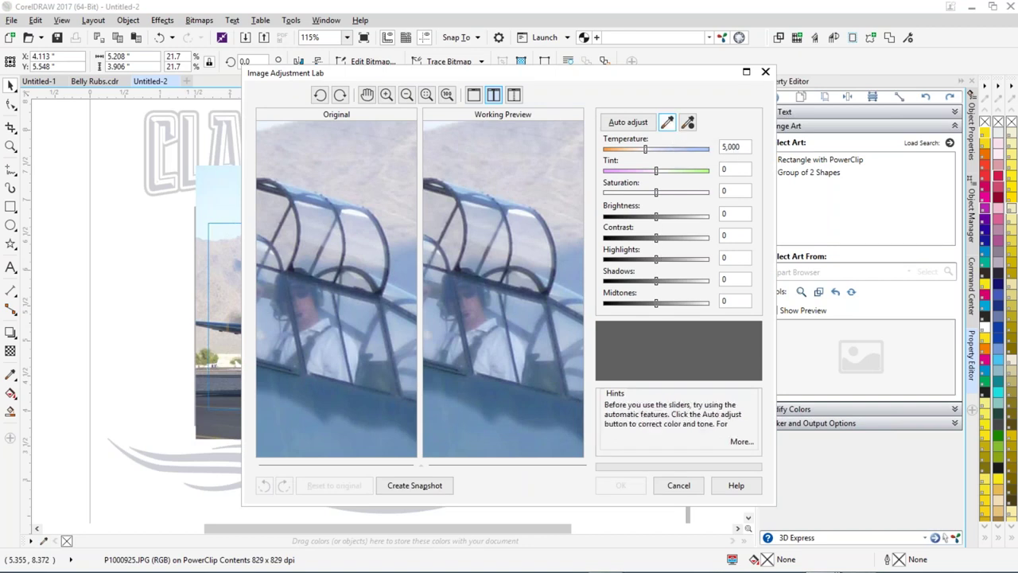
left_click(357, 208)
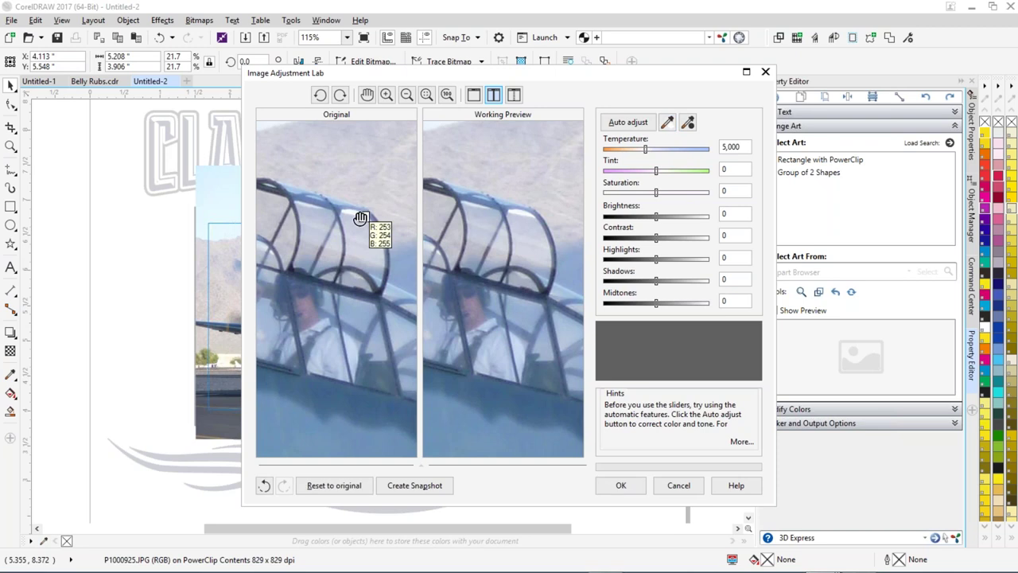
left_click(688, 124)
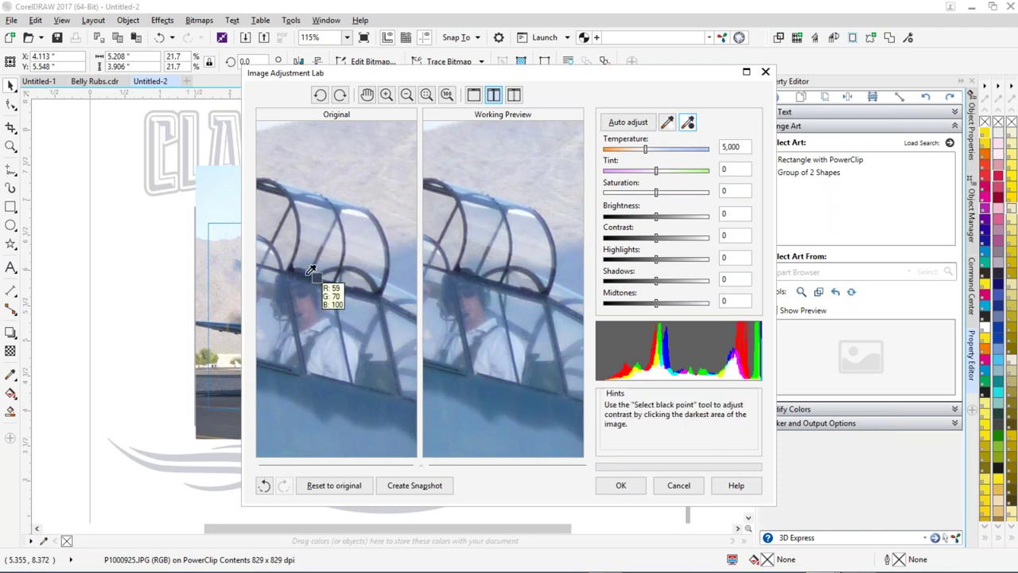
left_click(357, 295)
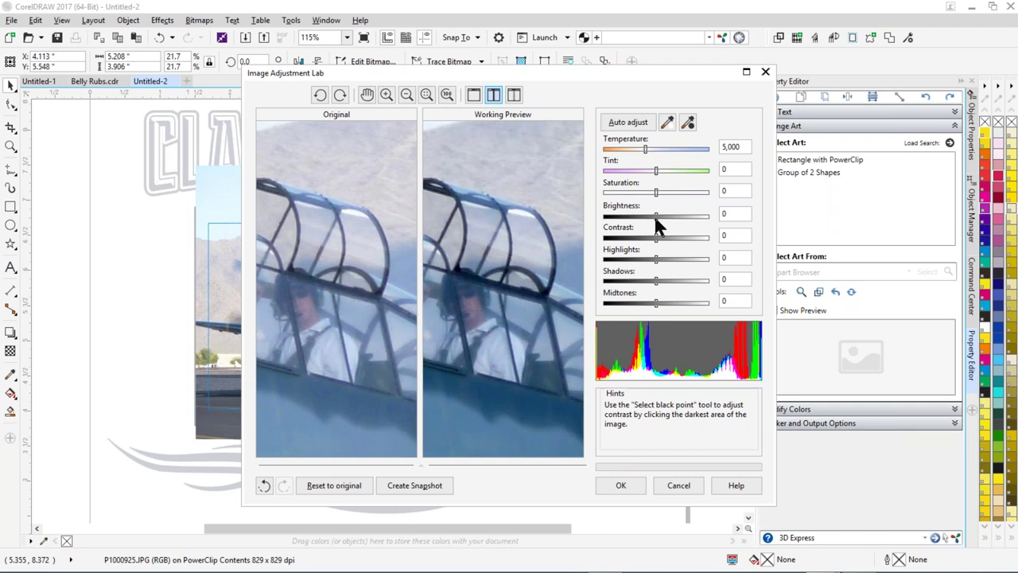
- Adjust the photo's color and tone to brightness 15, tint -7 and temperature 5,343
left_click_drag(657, 217, 664, 216)
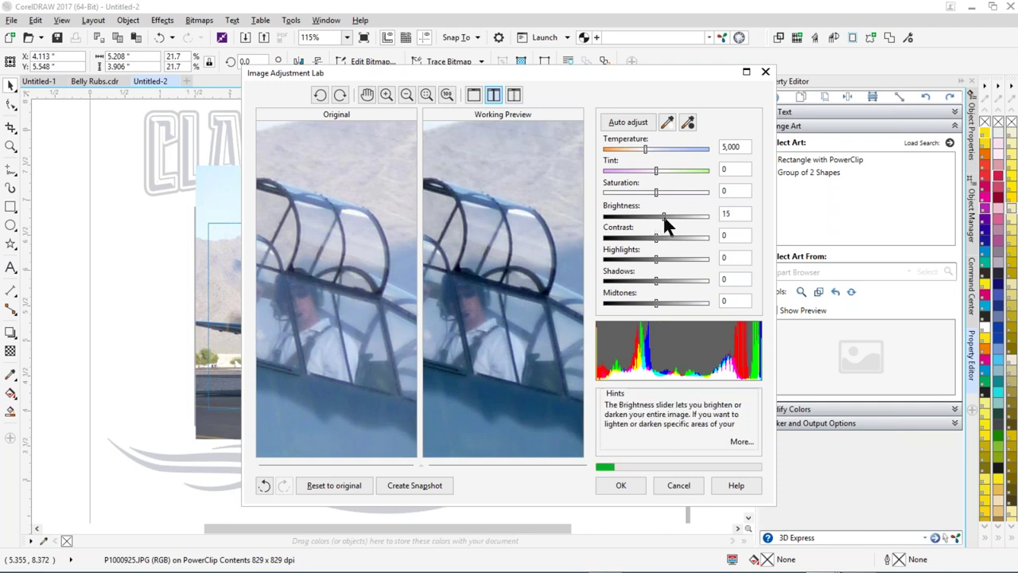
left_click(659, 171)
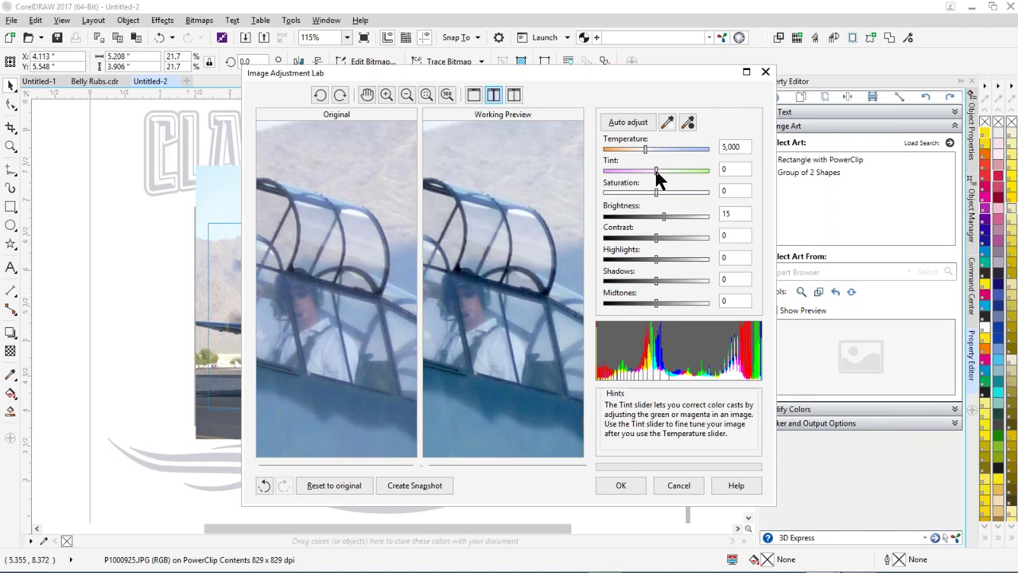
left_click_drag(656, 171, 655, 171)
left_click(646, 148)
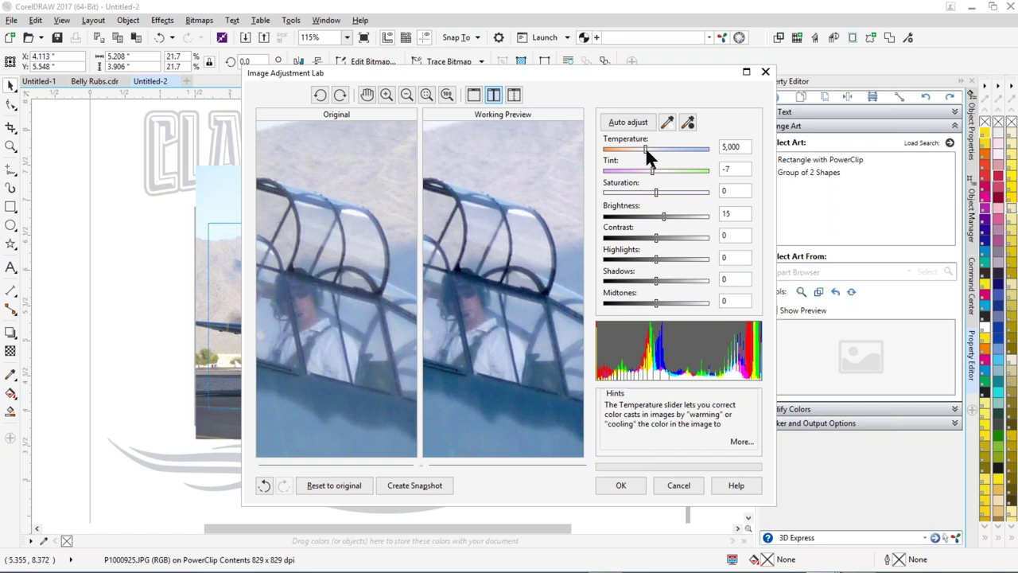
left_click_drag(645, 147, 650, 146)
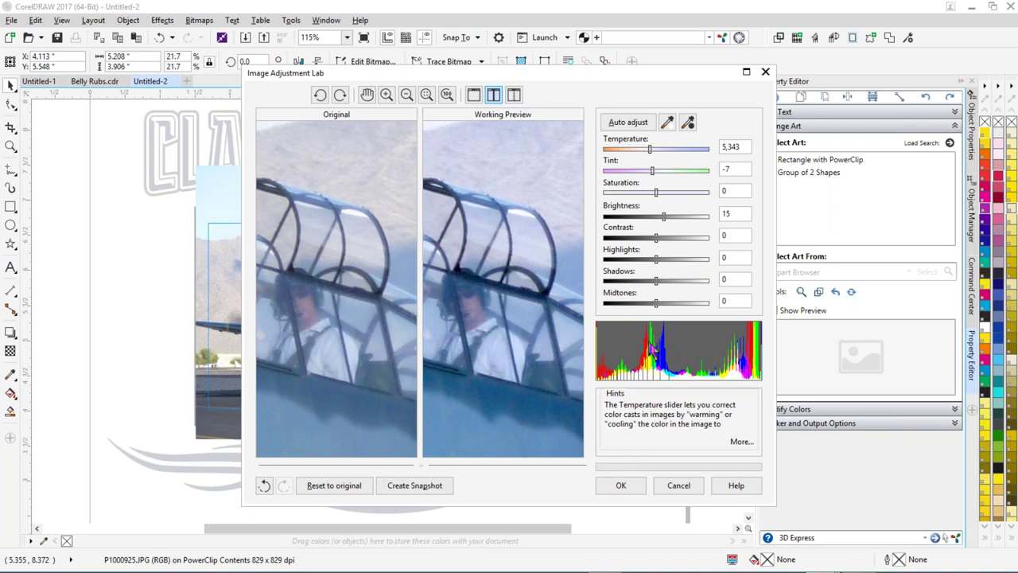
- Create a snapshot of the adjusted photo, apply the adjustments and finish editing the PowerClip contents
left_click(406, 487)
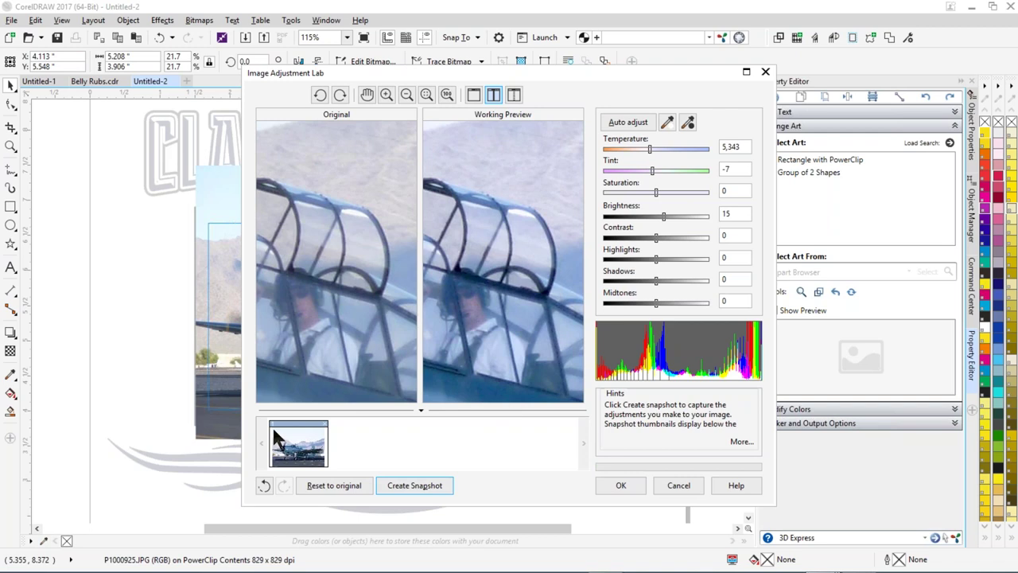
left_click(621, 485)
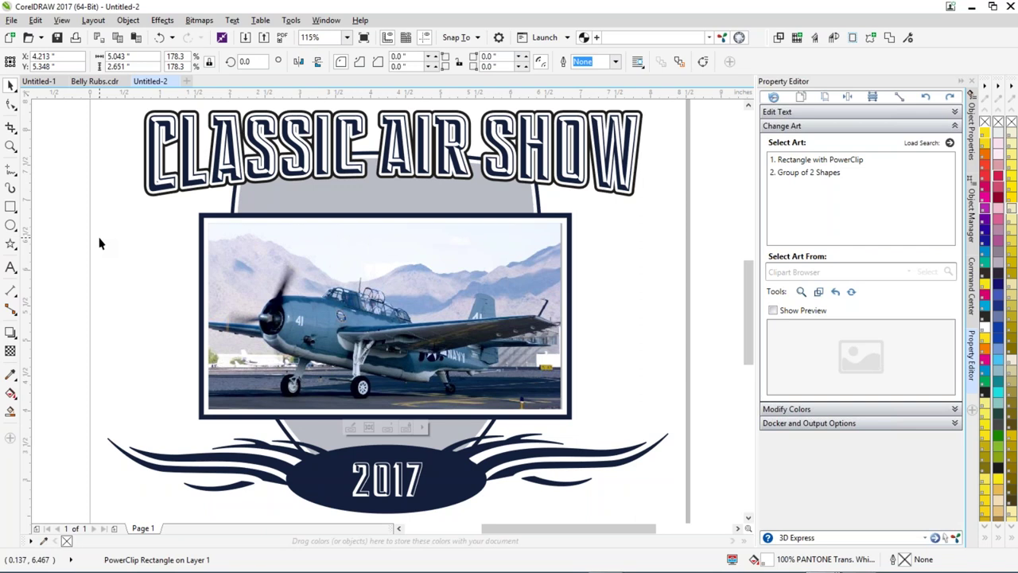
- Sample a dark navy color from the design with the Color Eyedropper and deselect the photo frame
left_click(10, 374)
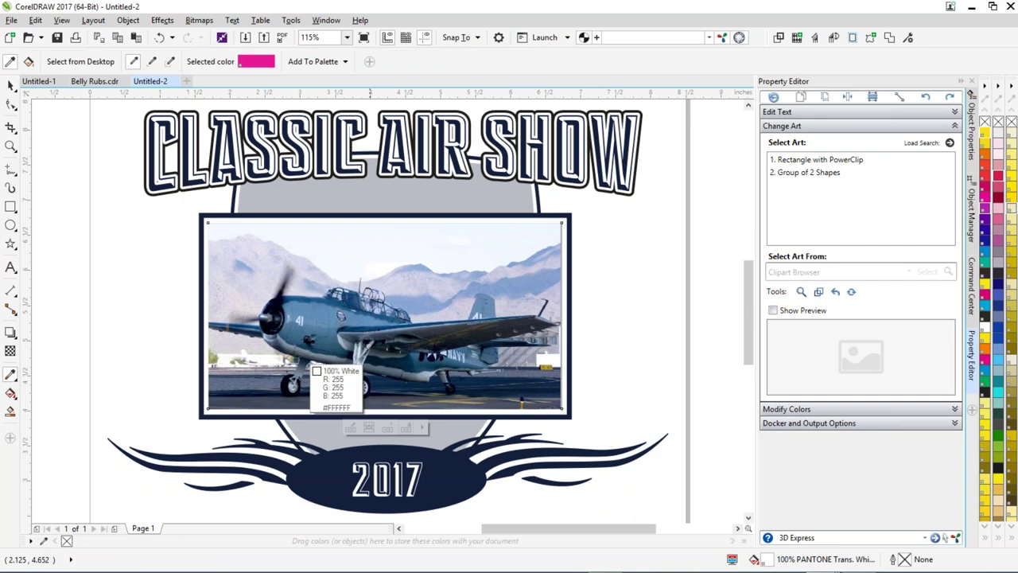
left_click(342, 300)
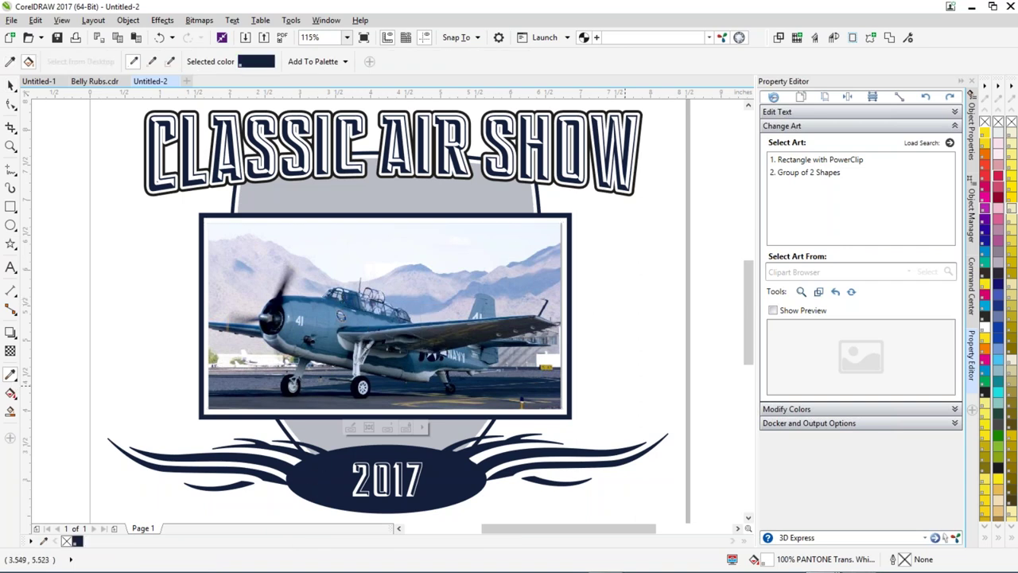
left_click(11, 86)
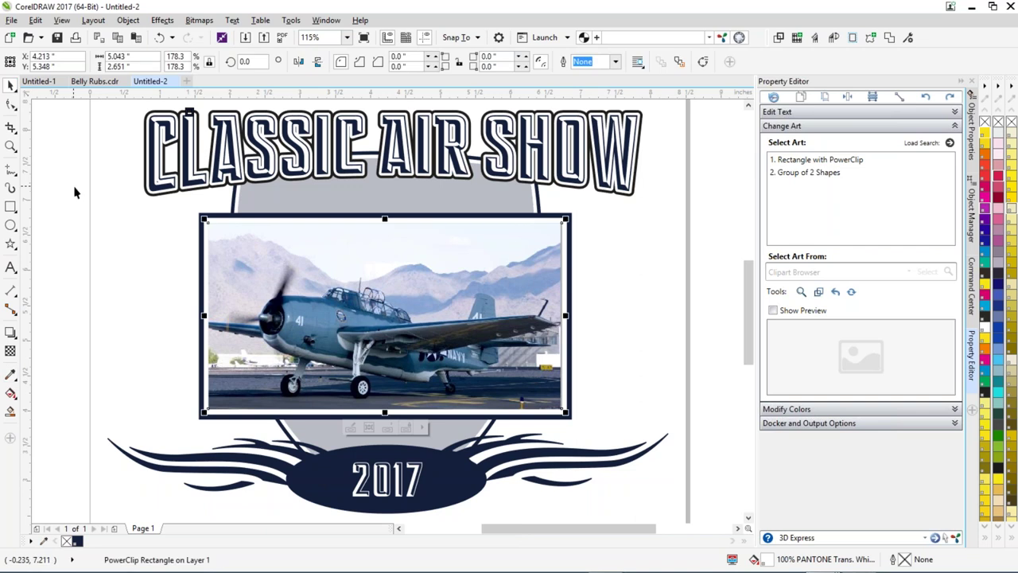
left_click(127, 177)
scroll(128, 176, "down", 5)
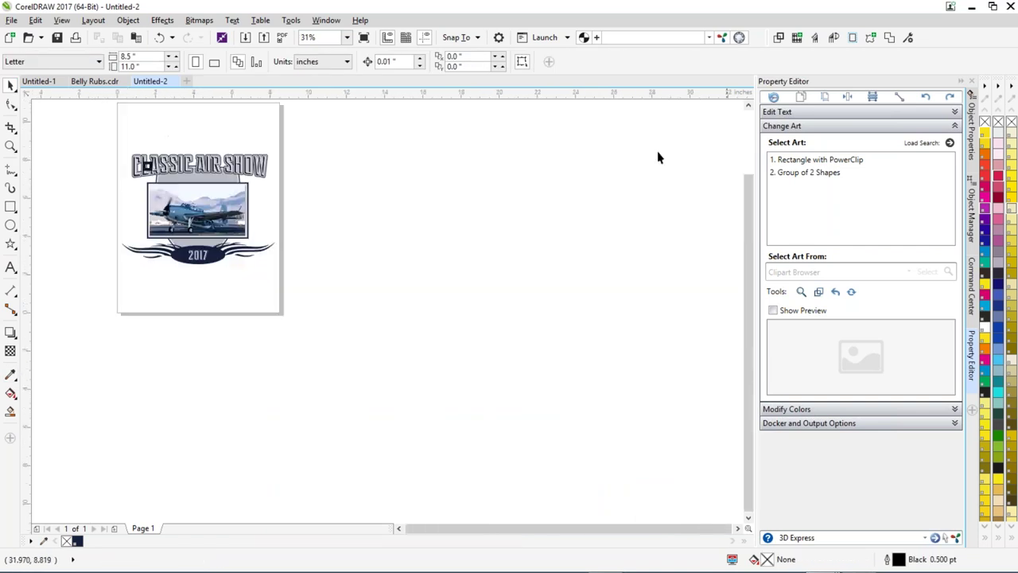
- Open Tutorials and PDF Files from the Command Center and look inside the folder of Smart Monograms tutorials
left_click(972, 293)
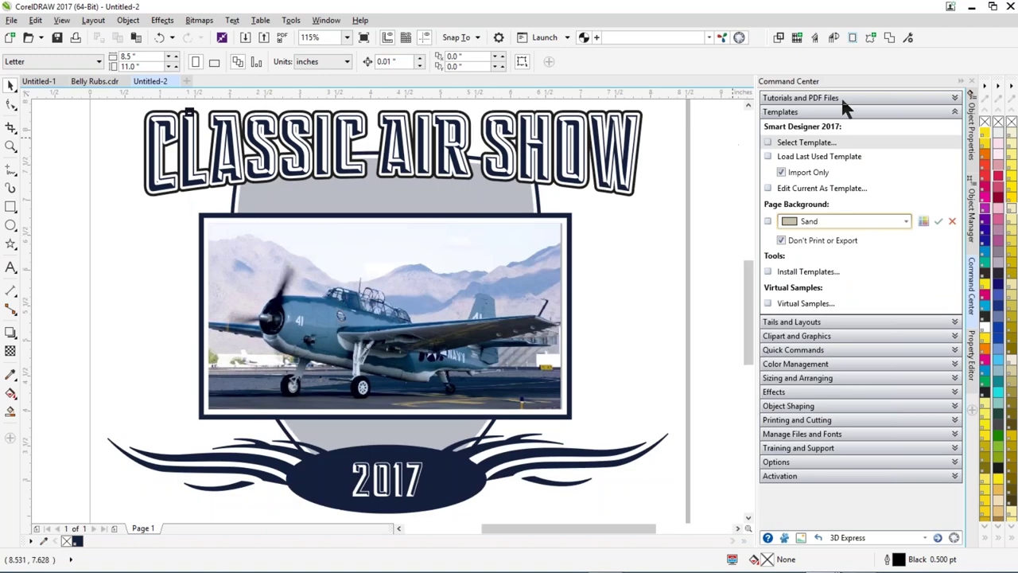
left_click(955, 97)
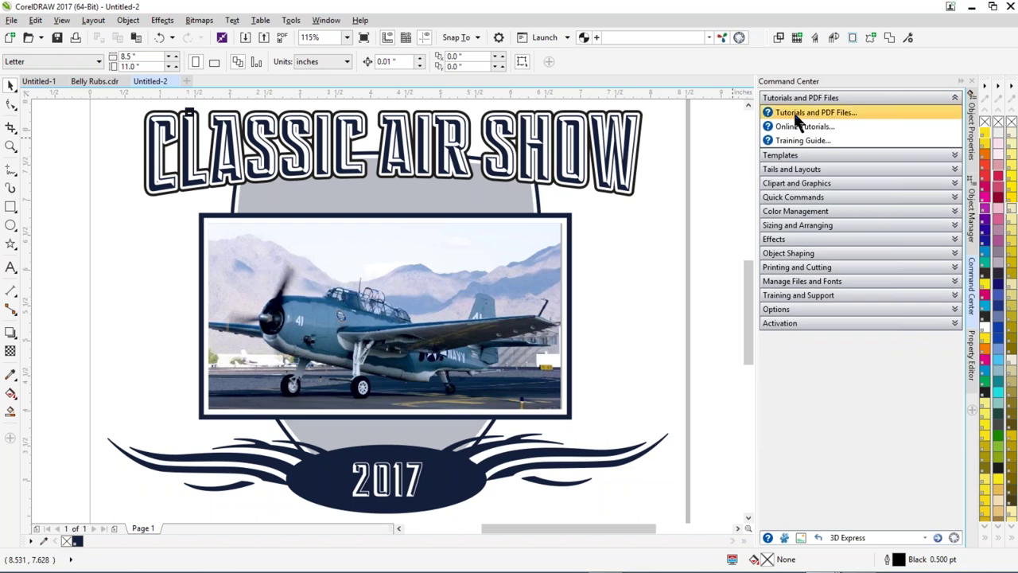
left_click(794, 114)
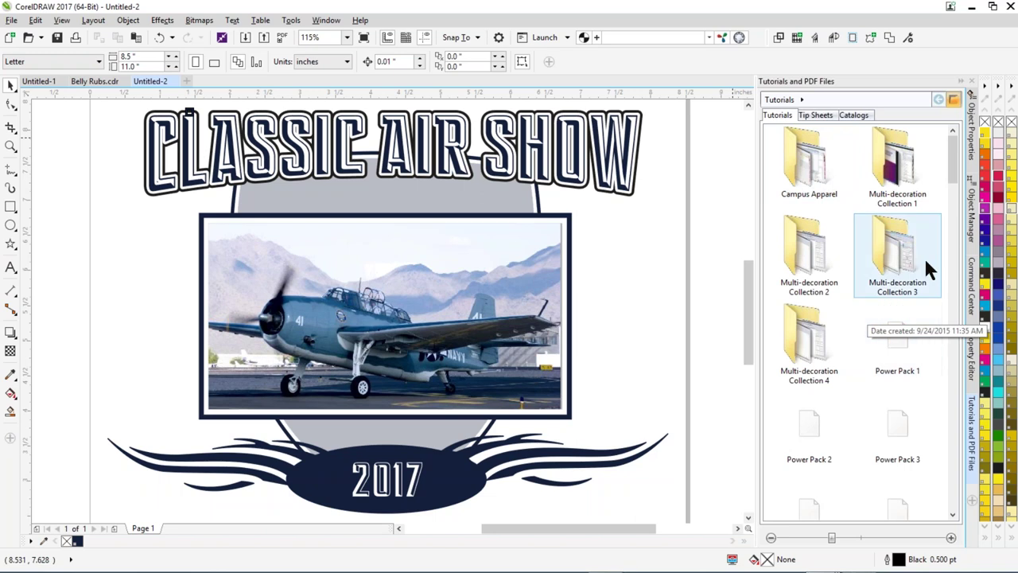
left_click_drag(954, 163, 954, 211)
left_click(789, 263)
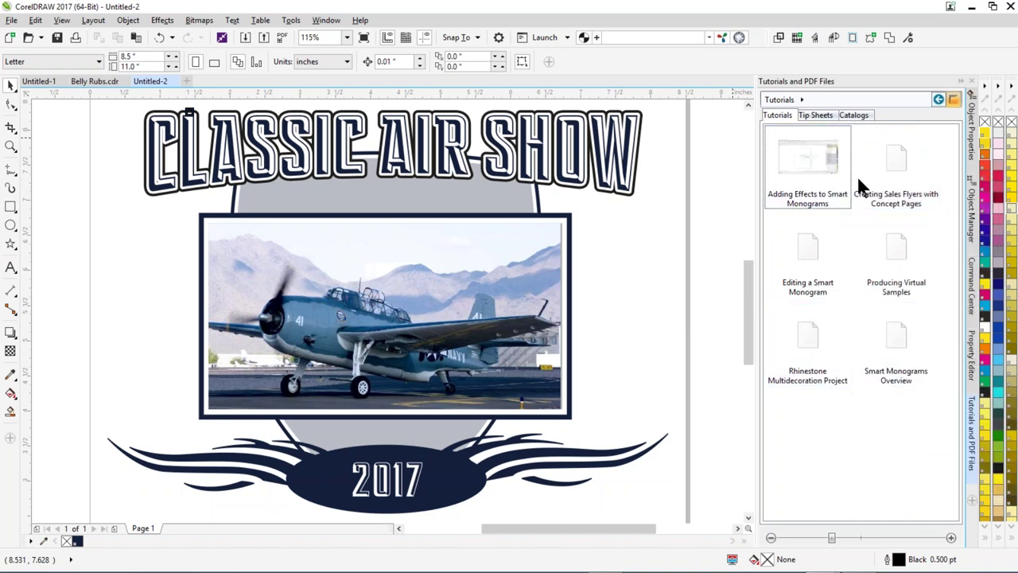
- Look through the Tip Sheets and open the Smart Designer Pro Training Guide
left_click(818, 116)
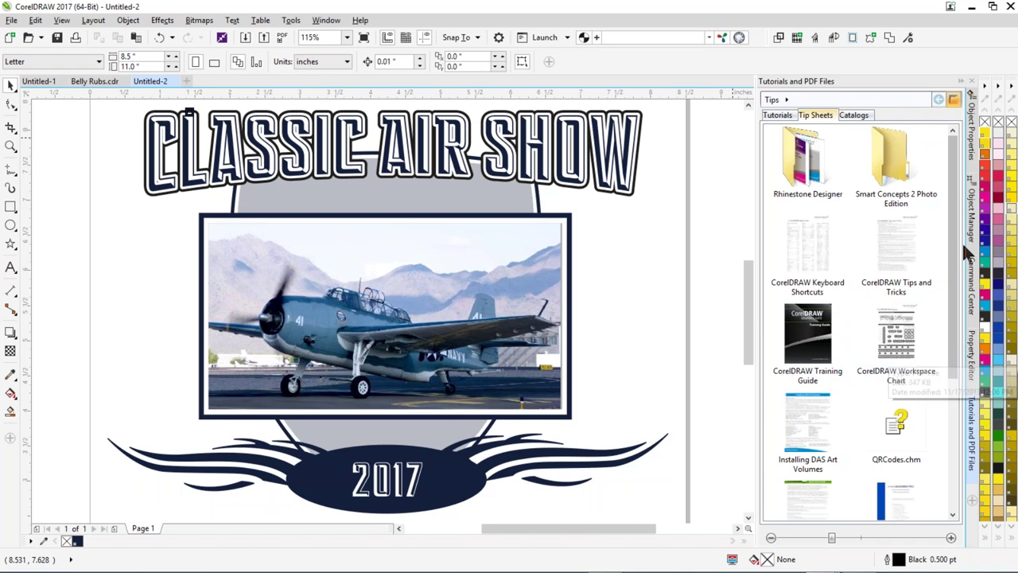
left_click_drag(952, 261, 951, 362)
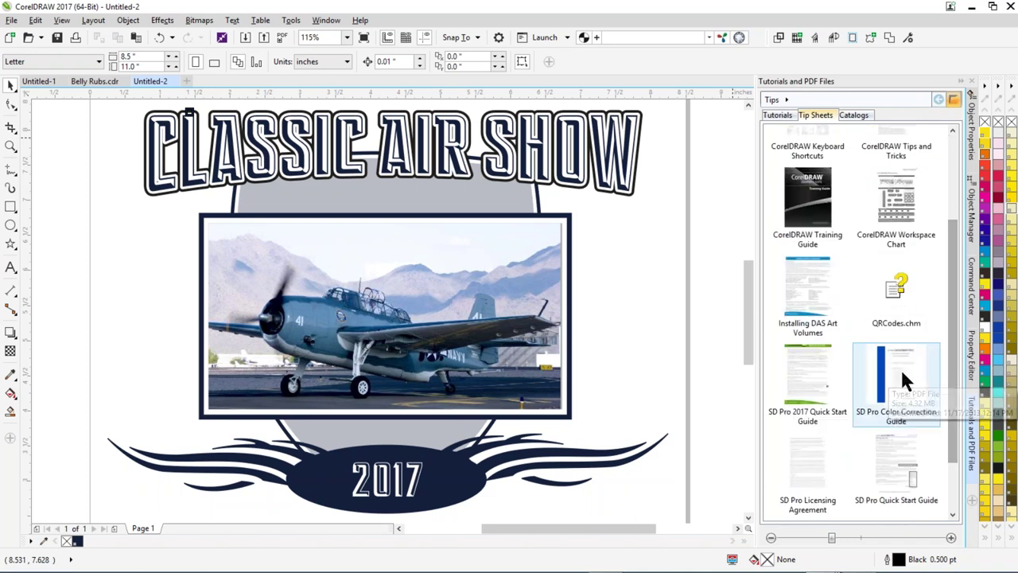
scroll(960, 335, "up", 2)
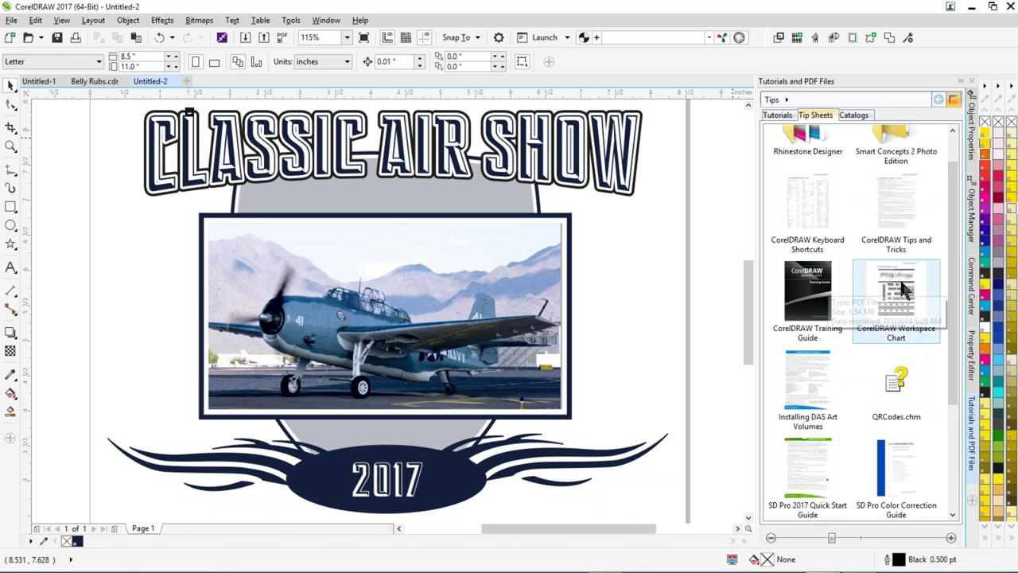
left_click(813, 200)
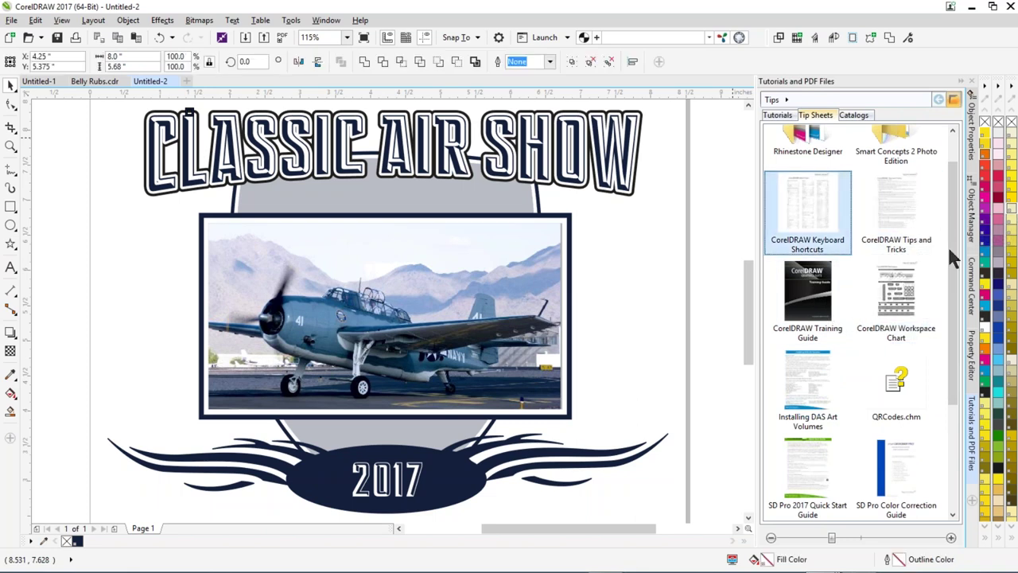
scroll(951, 301, "down", 3)
double_click(803, 481)
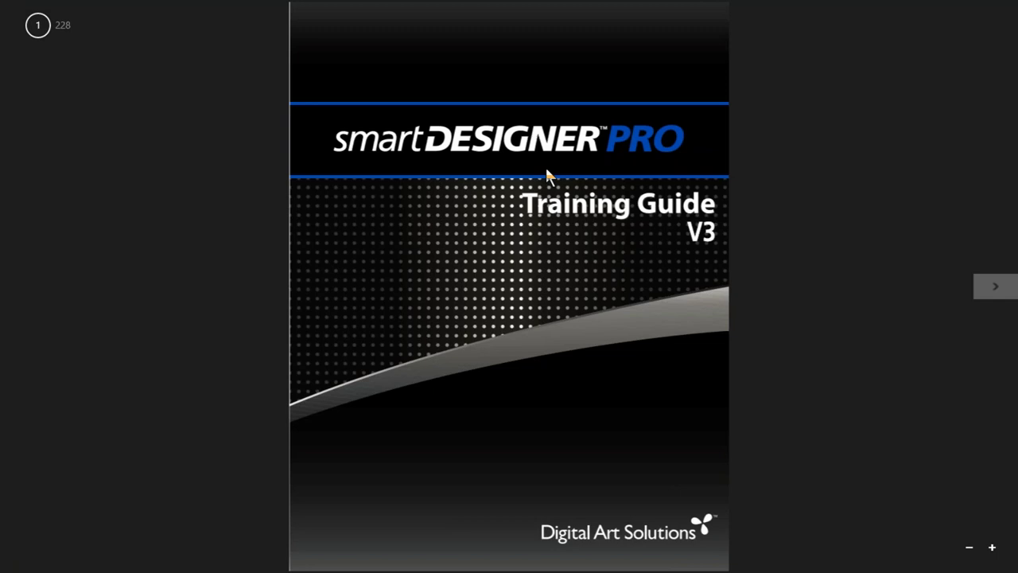
- Browse the training guide's page overview and view the Activating Smart Designer page
key("ctrl+minus")
scroll(546, 167, "right", 10)
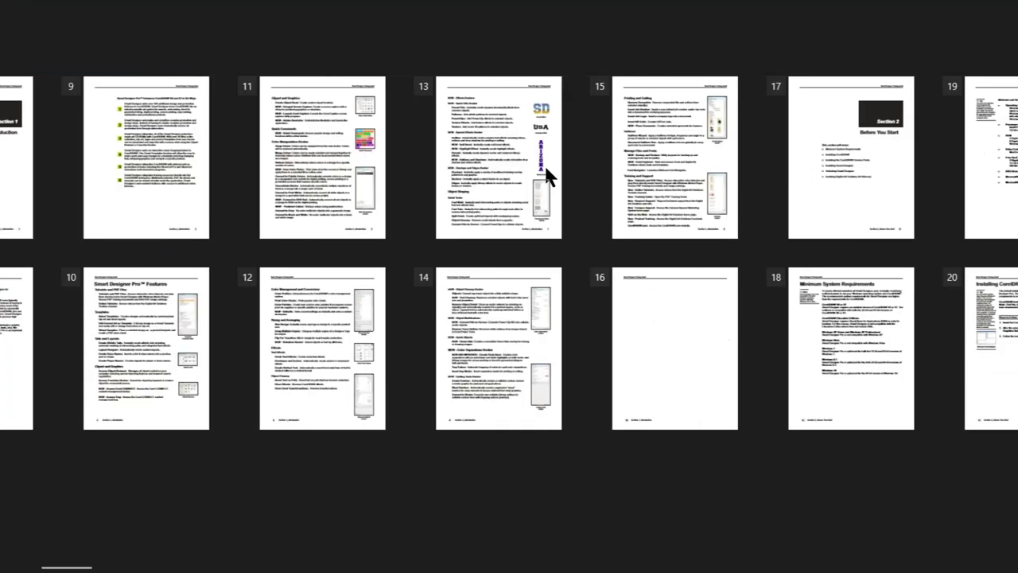
scroll(546, 167, "right", 4)
left_click(545, 164)
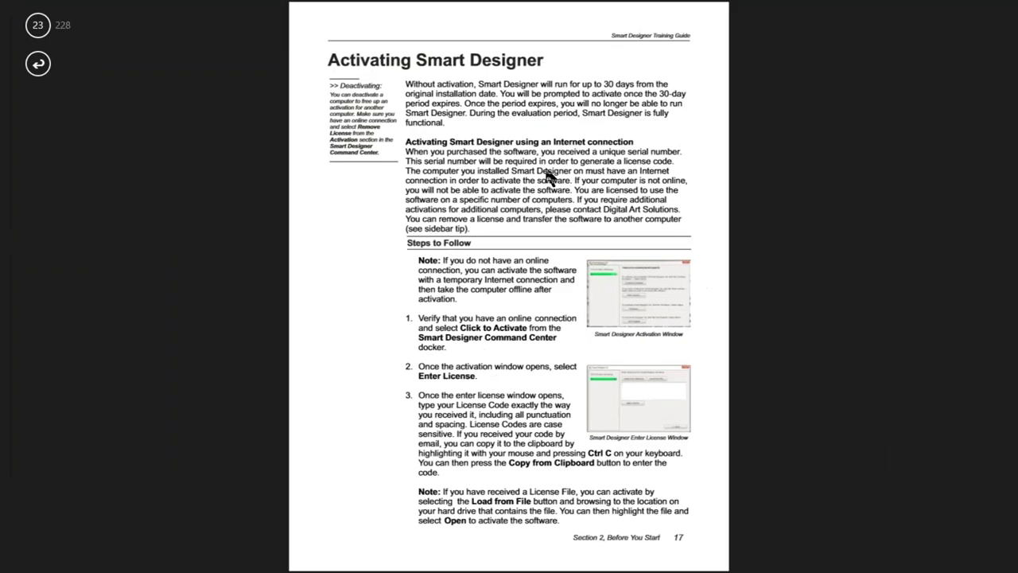
- Examine the training guide's Getting Started section, from Bitmaps Versus Vectors through the Learning CorelDRAW page
key("ctrl+minus")
scroll(546, 177, "right", 3)
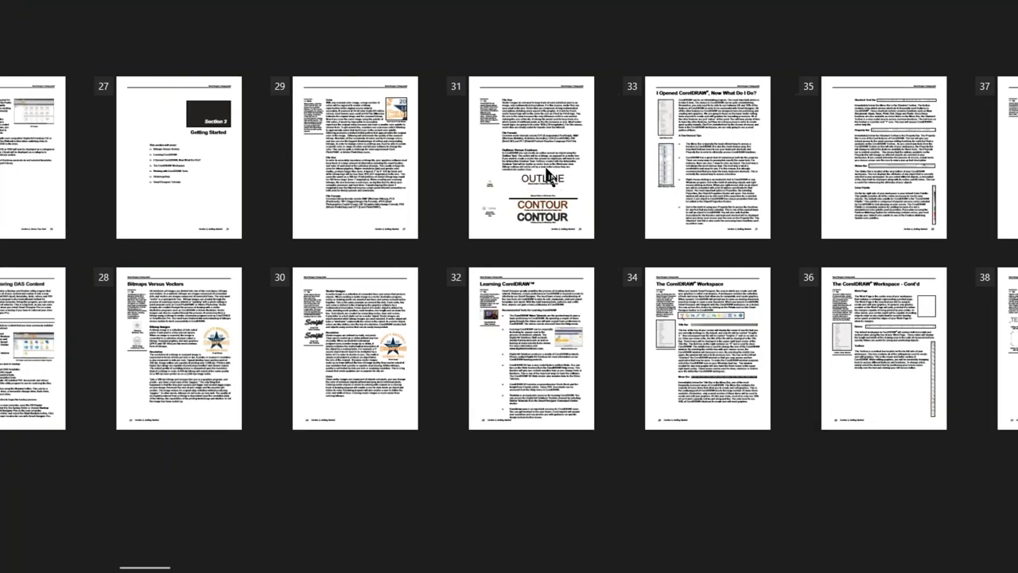
left_click(546, 177)
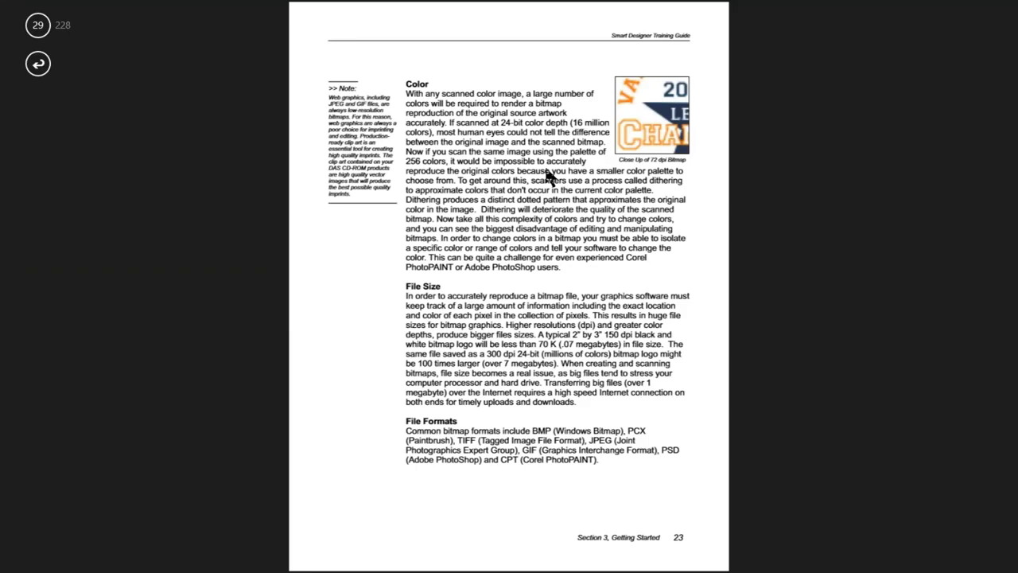
scroll(549, 176, "left", 2)
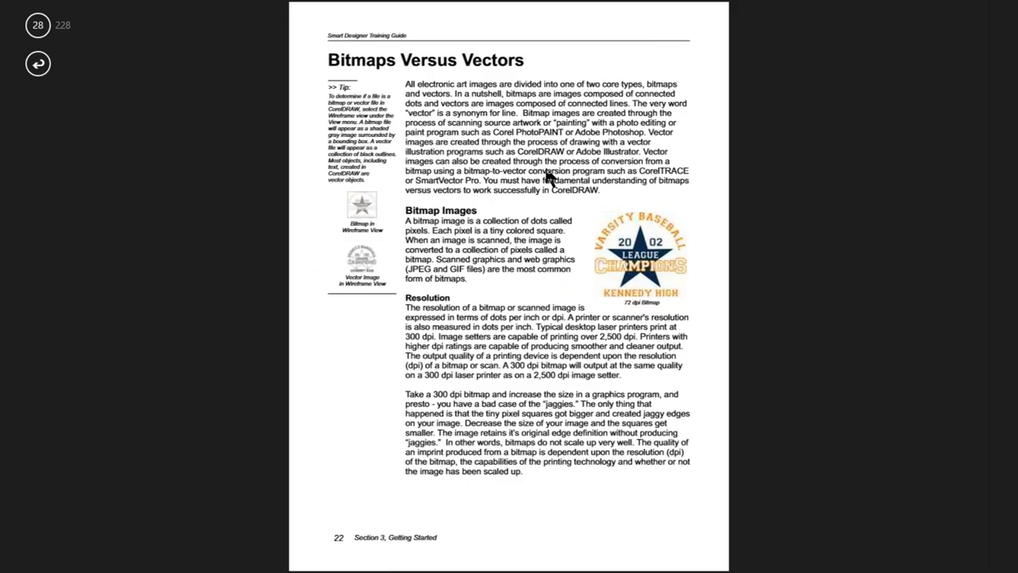
scroll(546, 176, "right", 2)
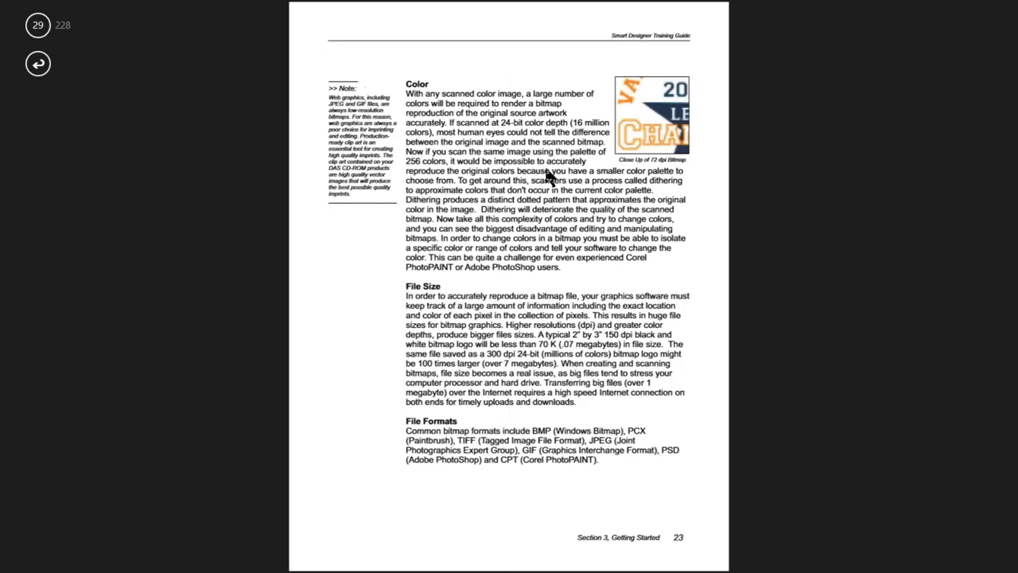
scroll(546, 177, "right", 2)
scroll(546, 177, "right", 2)
scroll(546, 177, "right", 2)
- Browse the training guide's page overview beyond Getting Started and view the Object Order page
key("ctrl+minus")
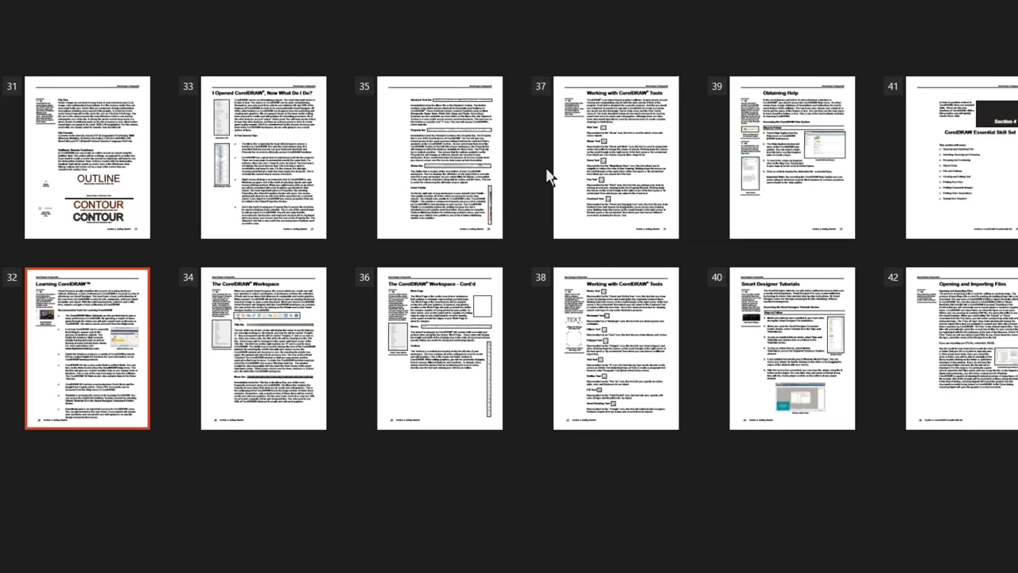
scroll(546, 177, "right", 4)
key("ctrl+plus")
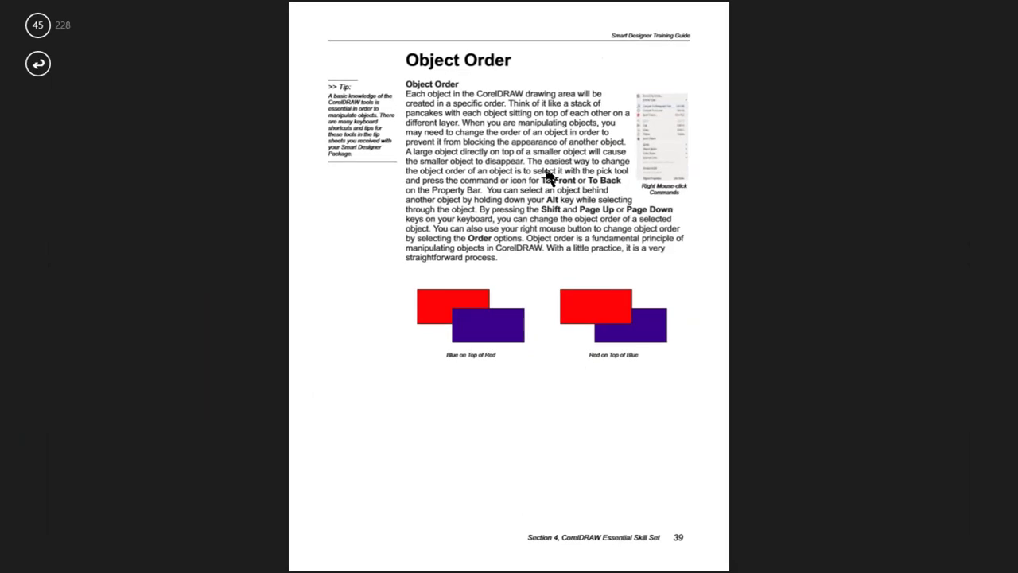
key("ctrl+minus")
scroll(547, 177, "right", 6)
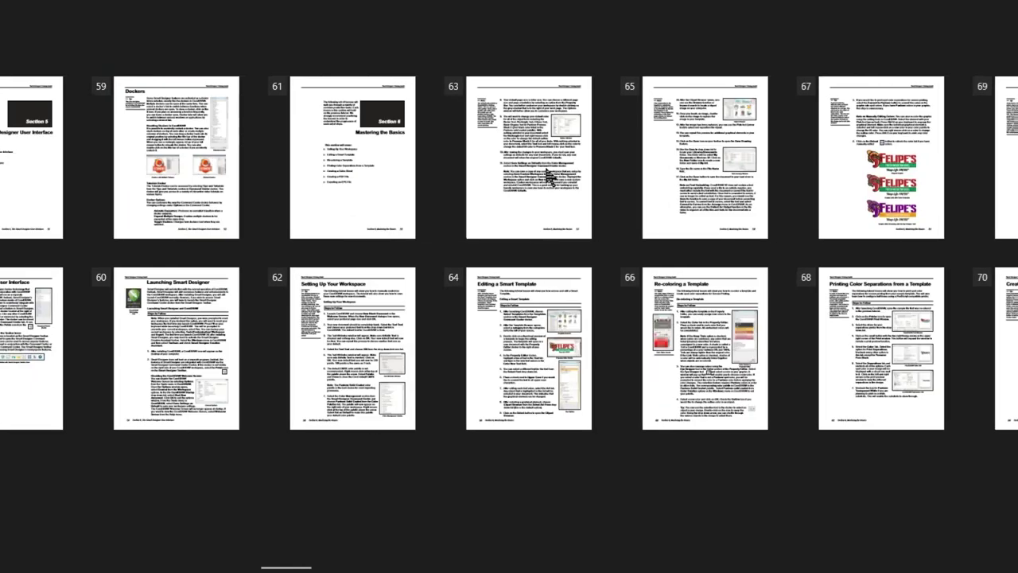
scroll(545, 165, "right", 5)
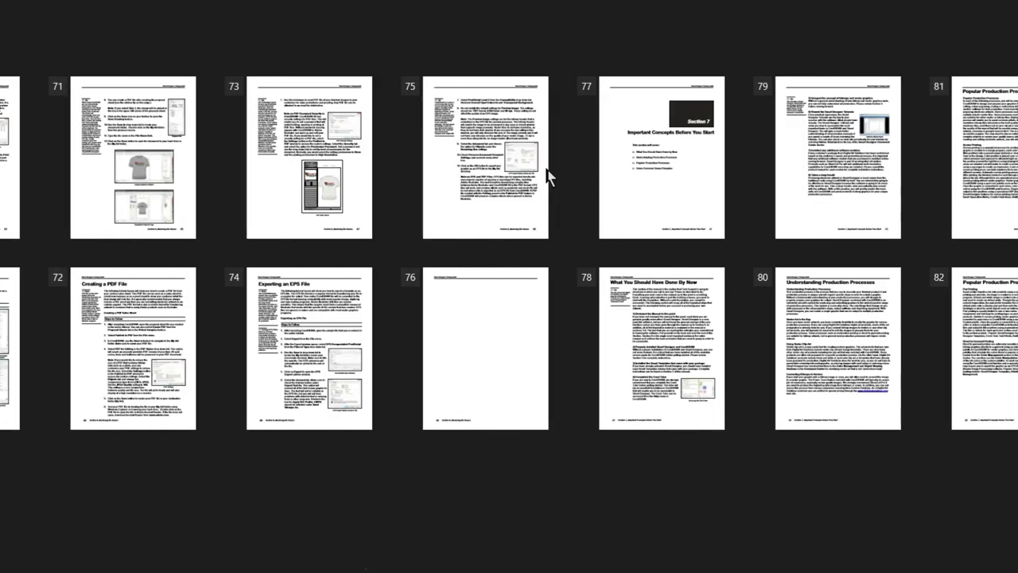
- View the Section 7 Important Concepts page, skim through the Section 8 production pages, and close the training guide
scroll(547, 176, "up", 1, "ctrl")
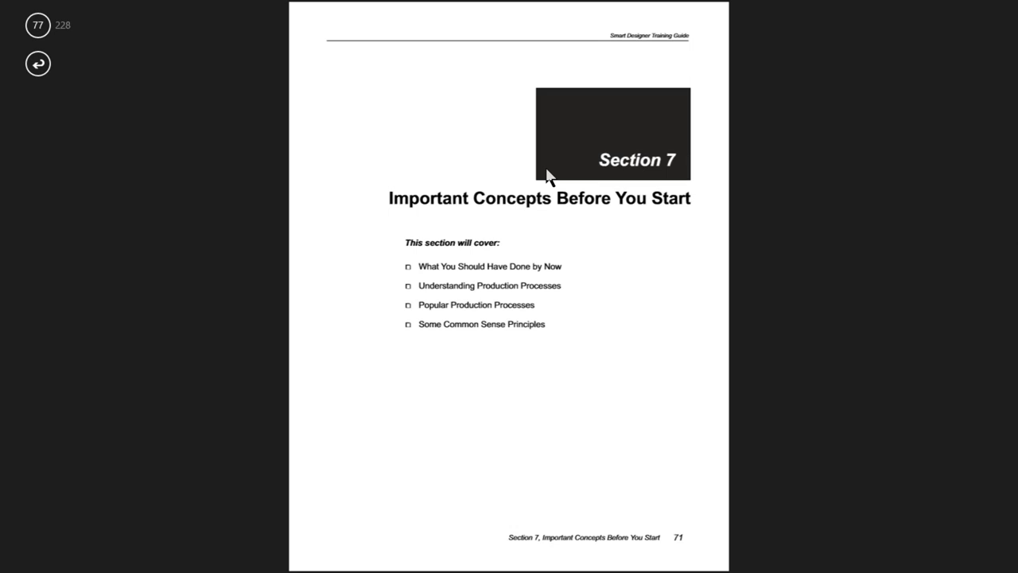
scroll(546, 170, "down", 1, "ctrl")
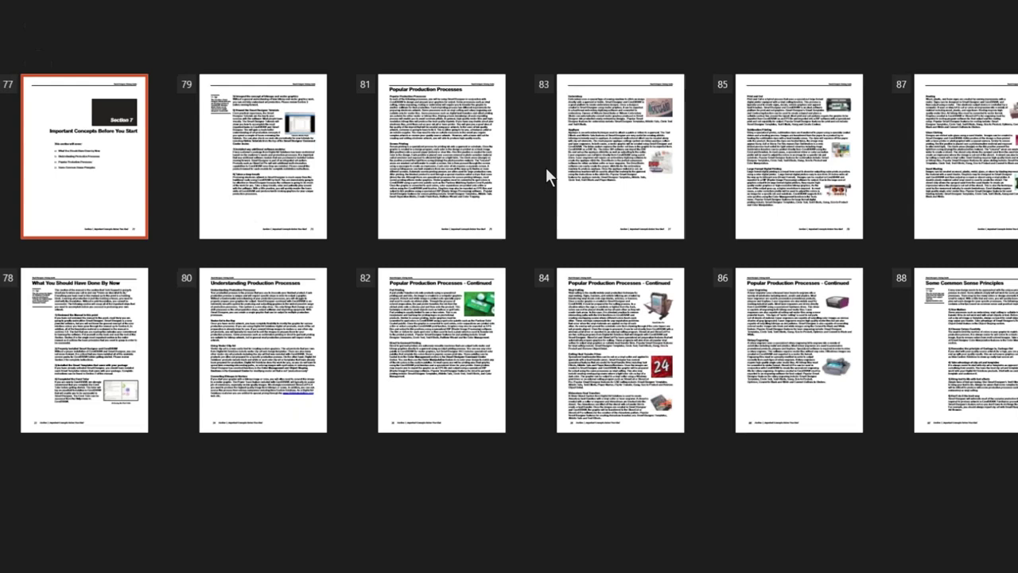
scroll(545, 169, "right", 3)
scroll(546, 171, "right", 4)
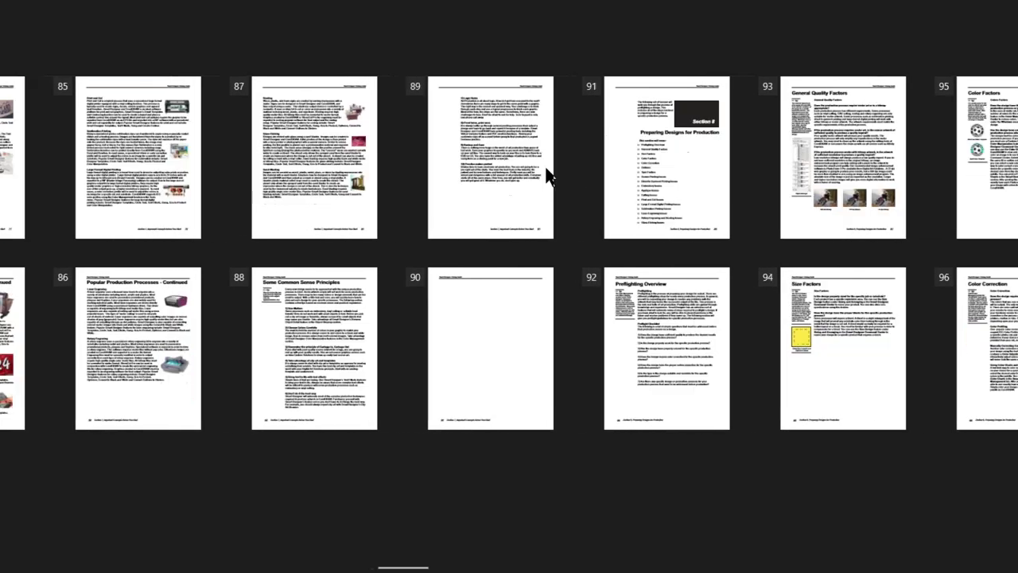
scroll(547, 176, "right", 3)
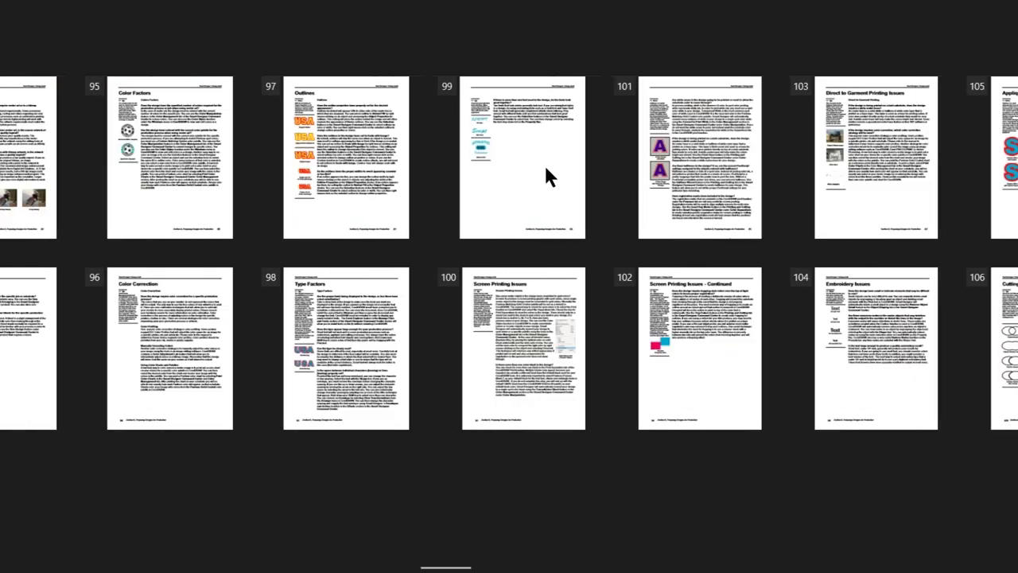
mouse_move(902, 8)
left_click(1009, 9)
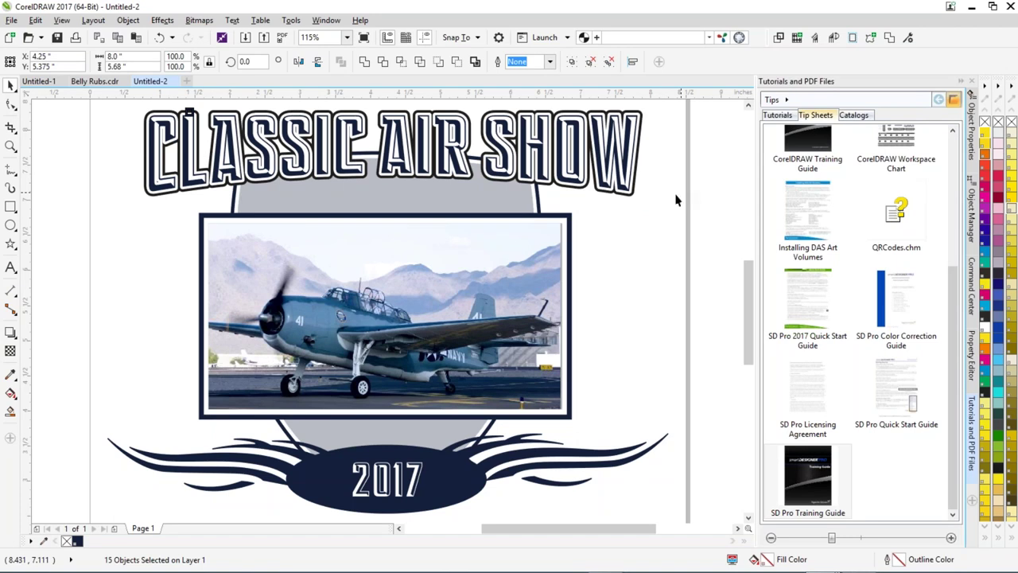
- Show the Catalogs and open the Smart Monograms 1 Catalog from the Smart Monograms folder
left_click(854, 115)
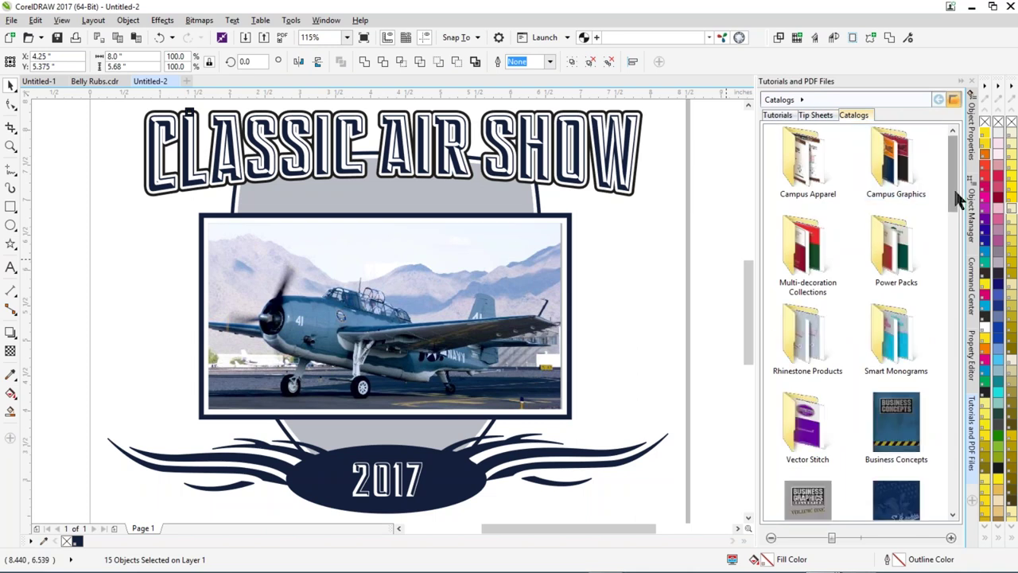
mouse_move(947, 187)
left_mouse_down()
mouse_move(947, 272)
mouse_move(947, 173)
left_mouse_up()
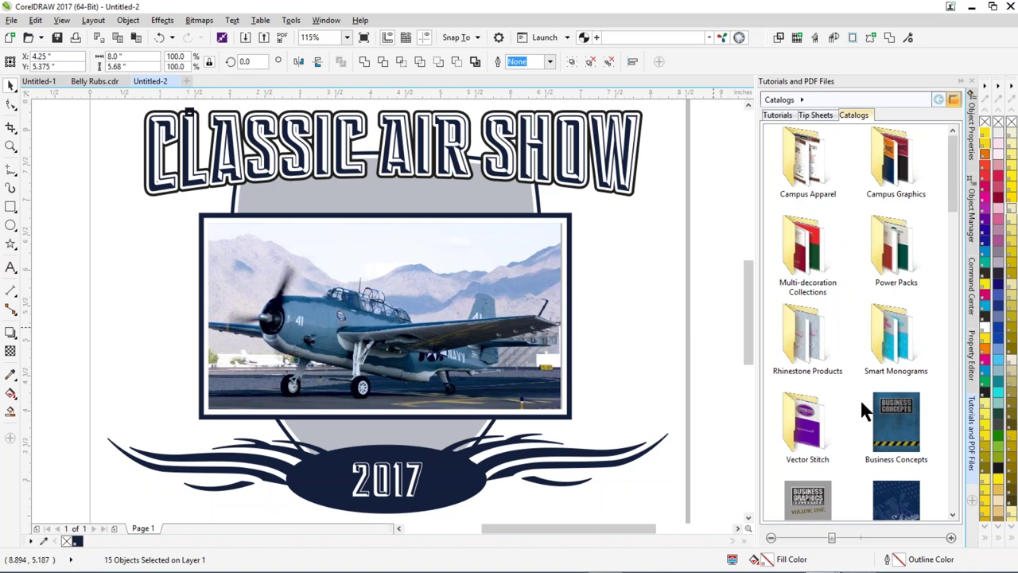
double_click(891, 346)
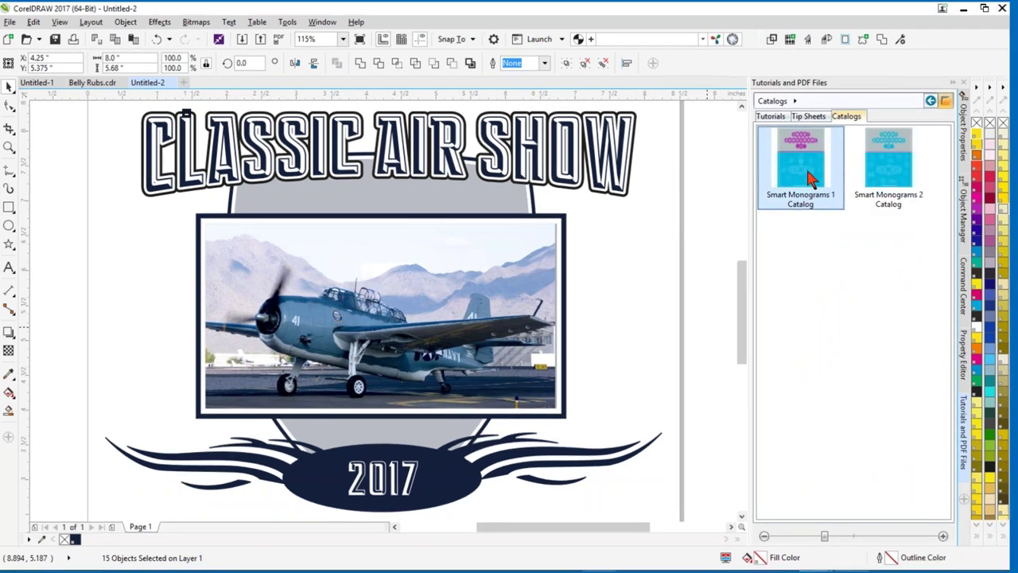
double_click(810, 180)
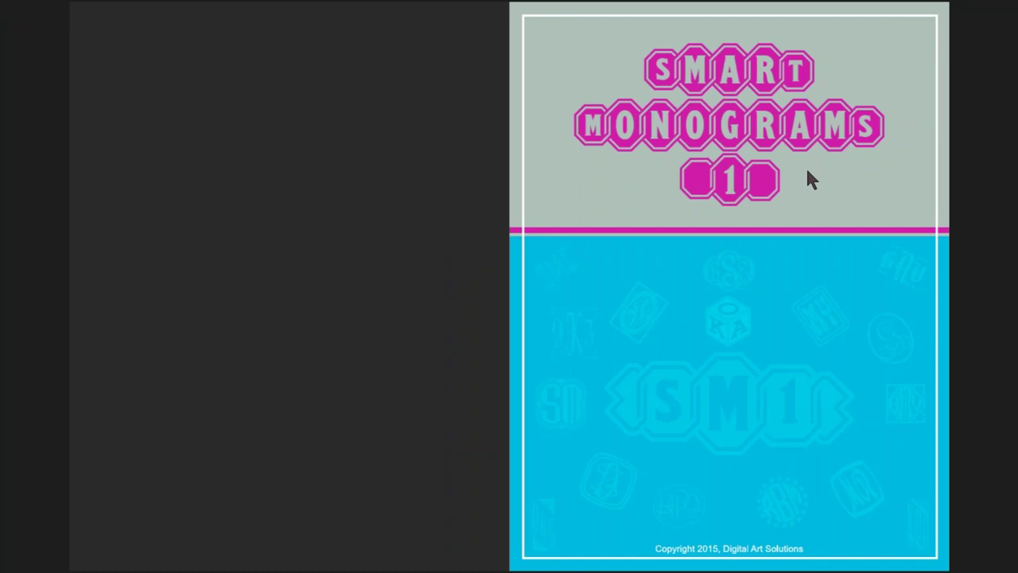
- View the Smart Monograms 1 concept pages, from promotional and beverage to baby and vehicle concepts
key("ctrl+minus")
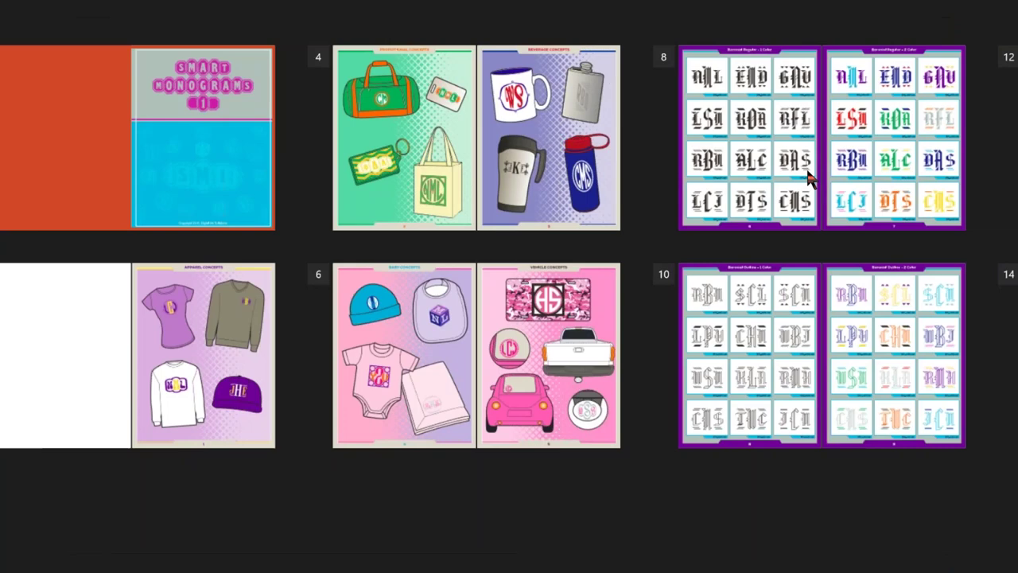
key("ctrl+plus")
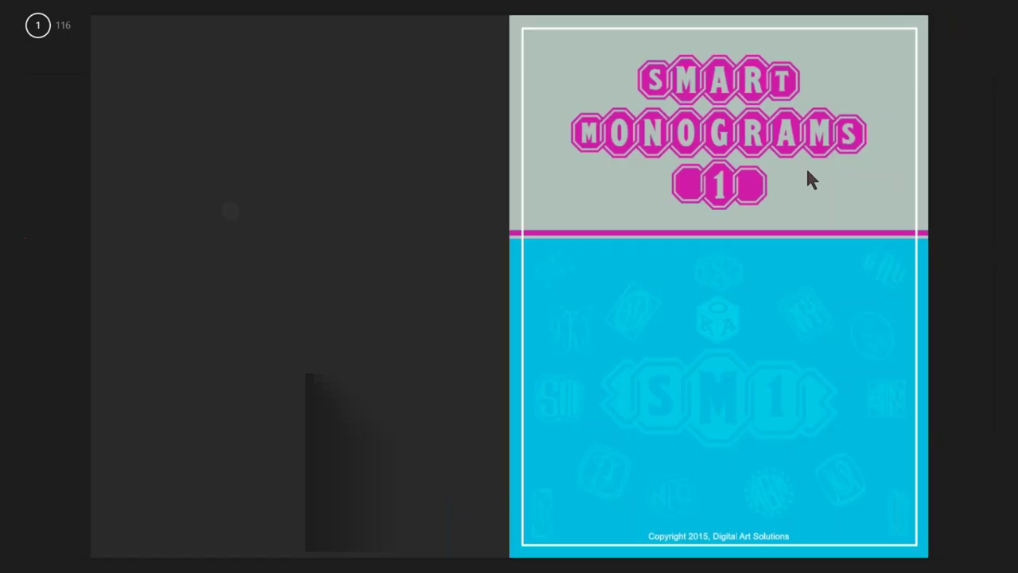
key("Right")
key("Right")
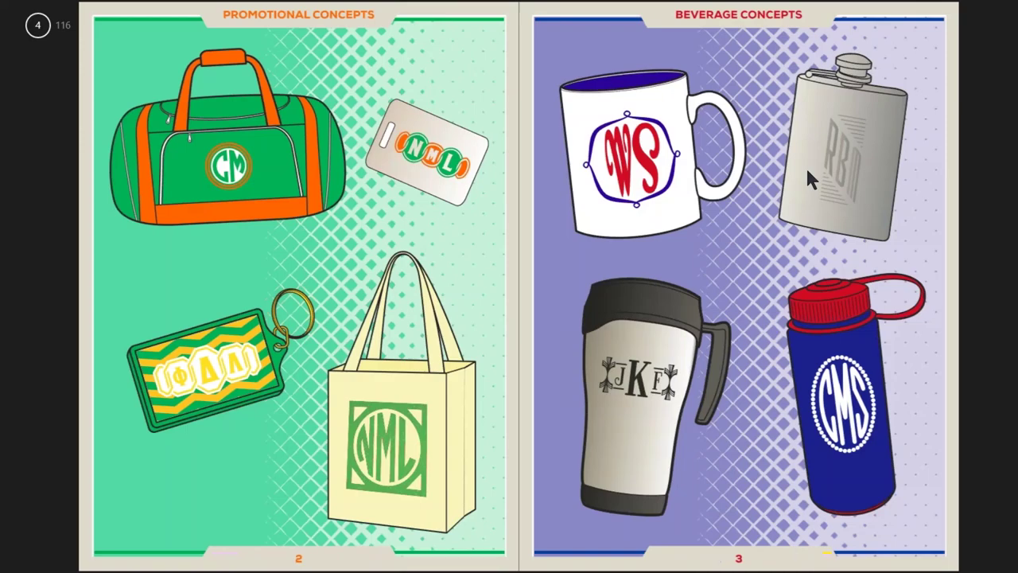
key("Right")
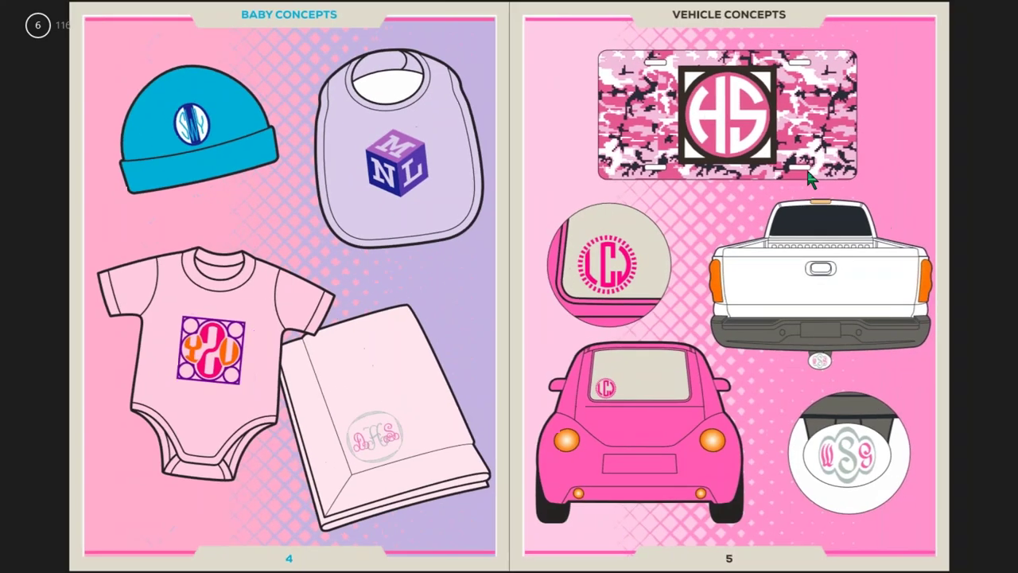
left_click(808, 170)
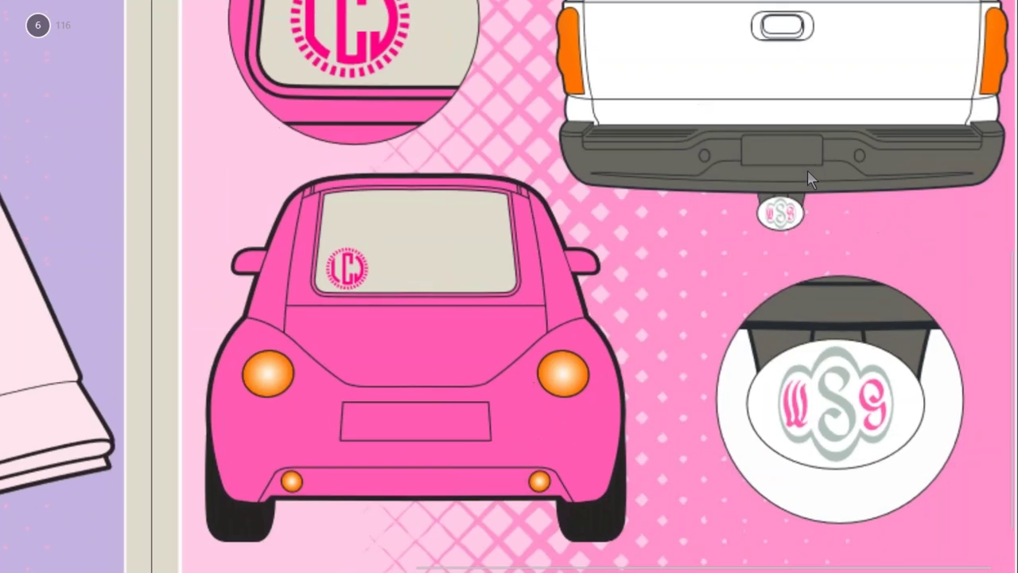
scroll(810, 176, "down", 3)
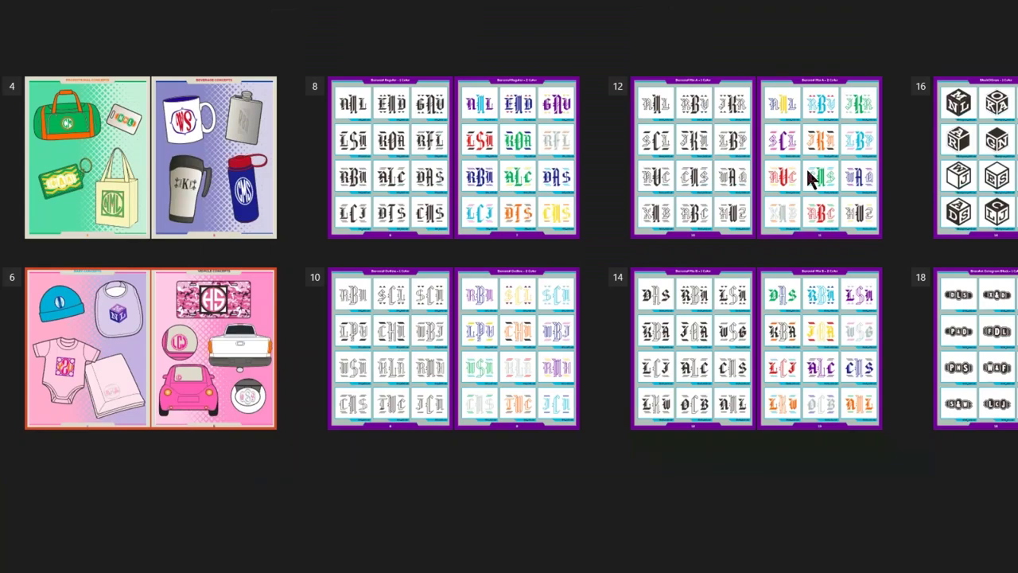
- Examine the catalog's monogram design pages, including Circle Three White and Circle Two Black, and return to the CorelDRAW drawing
scroll(808, 174, "up", 3)
scroll(809, 173, "down", 1)
scroll(806, 167, "down", 3)
scroll(810, 176, "up", 3)
scroll(808, 171, "down", 4)
scroll(806, 175, "down", 4)
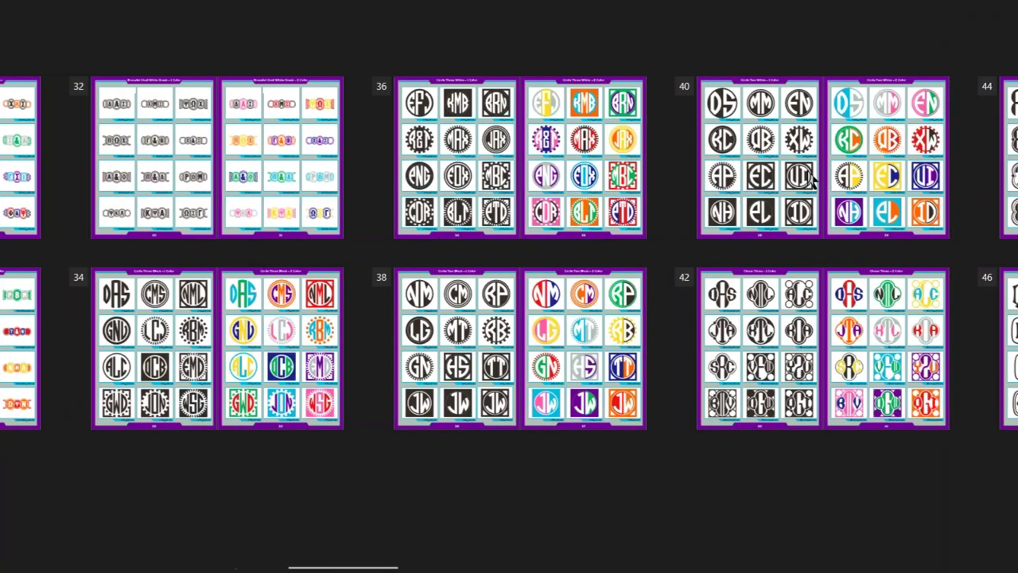
scroll(810, 176, "up", 3)
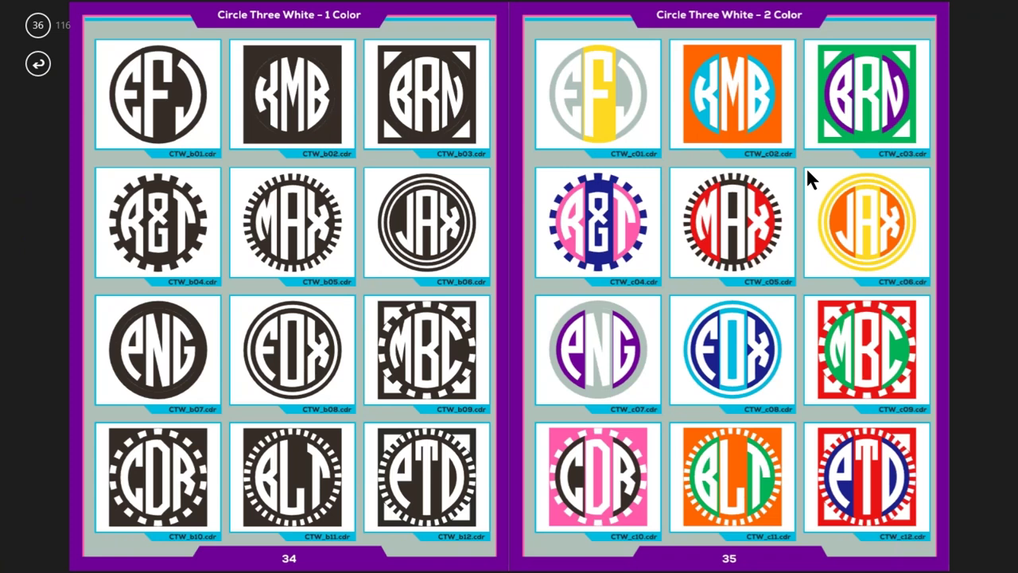
scroll(806, 171, "down", 2)
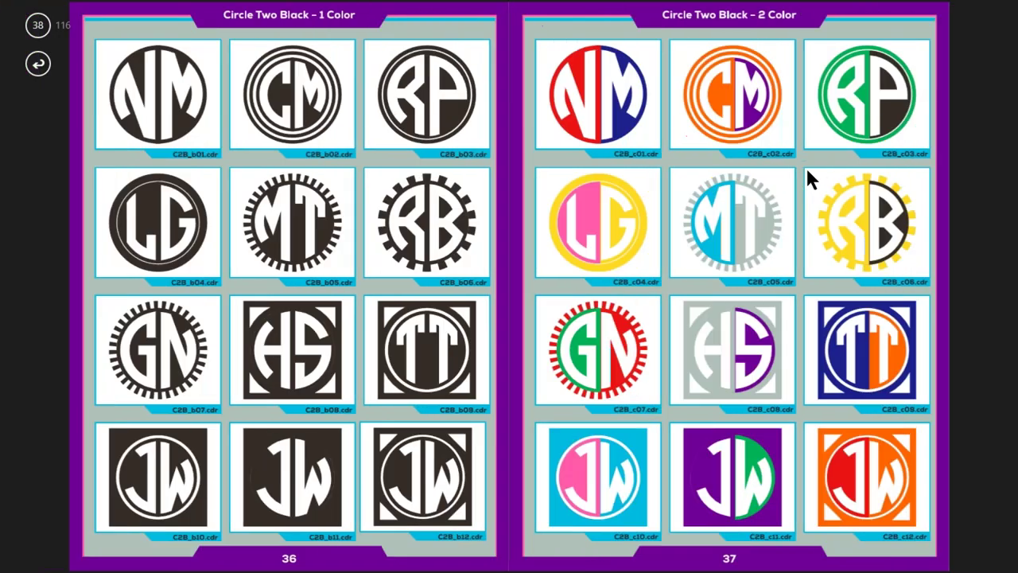
scroll(806, 167, "down", 2)
scroll(509, 253, "down", 5)
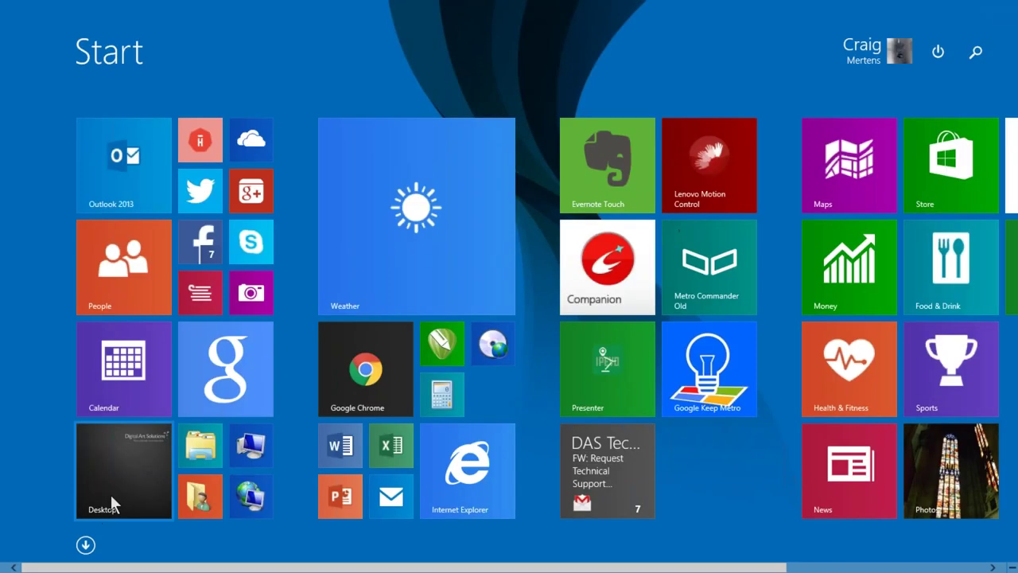
left_click(153, 476)
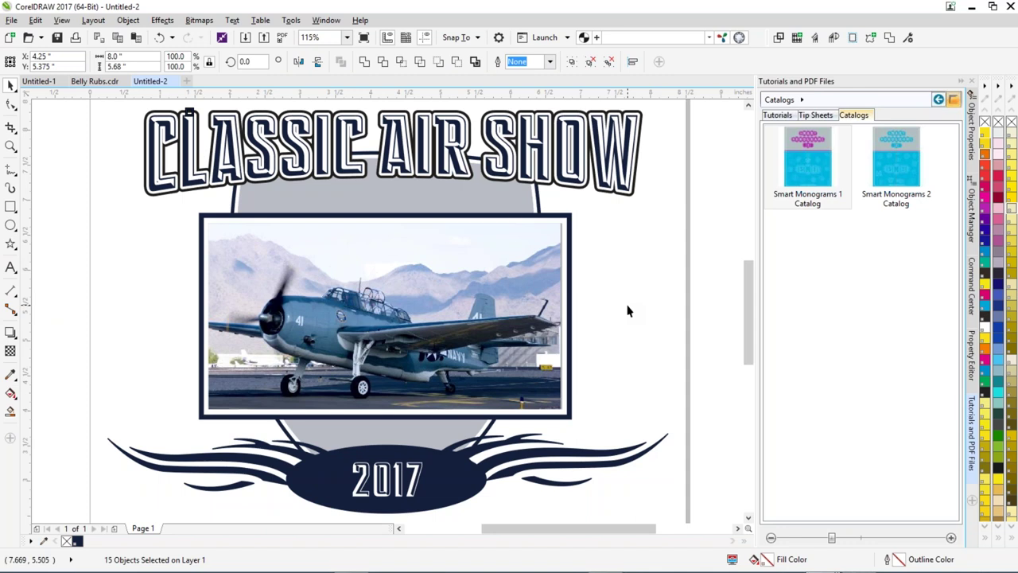
- Open the print settings for the air show design and set the color rendering intent to Perceptual
left_click(11, 20)
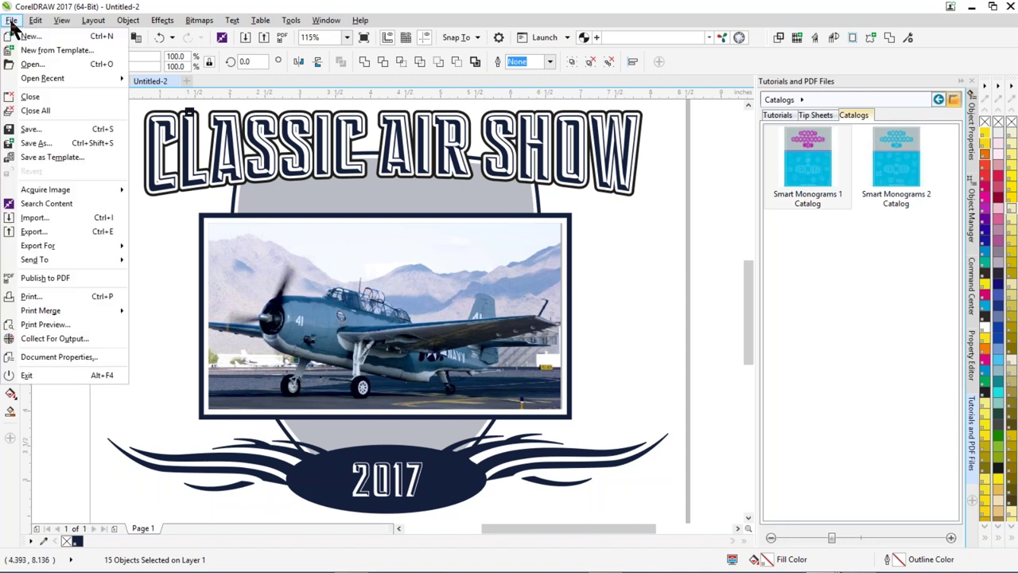
left_click(35, 300)
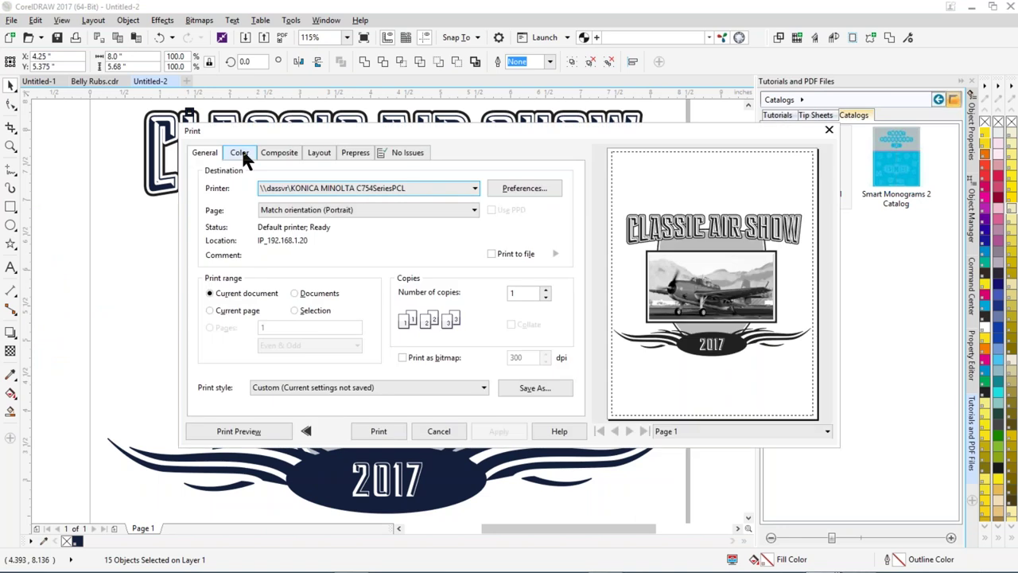
left_click(242, 153)
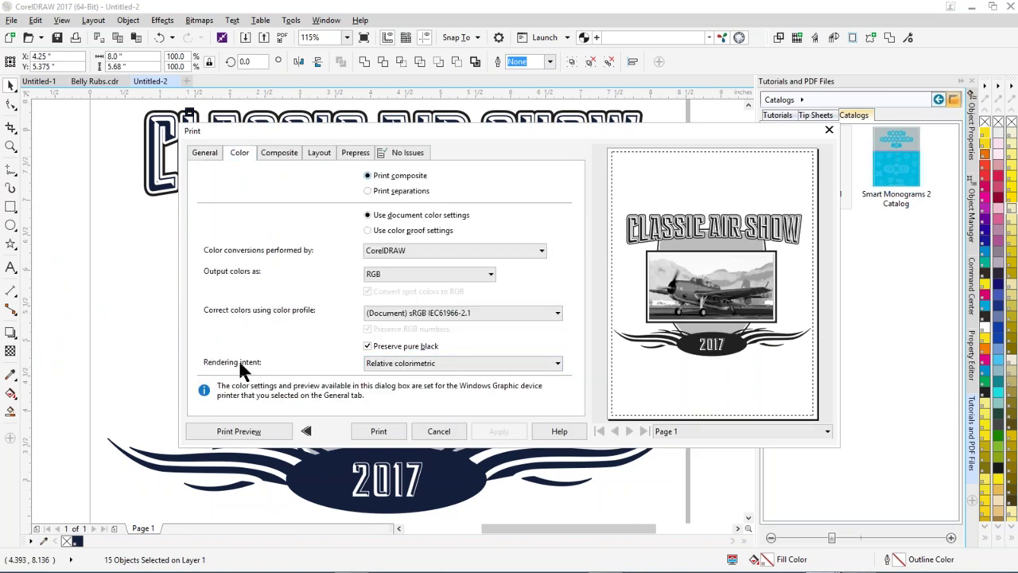
left_click(556, 366)
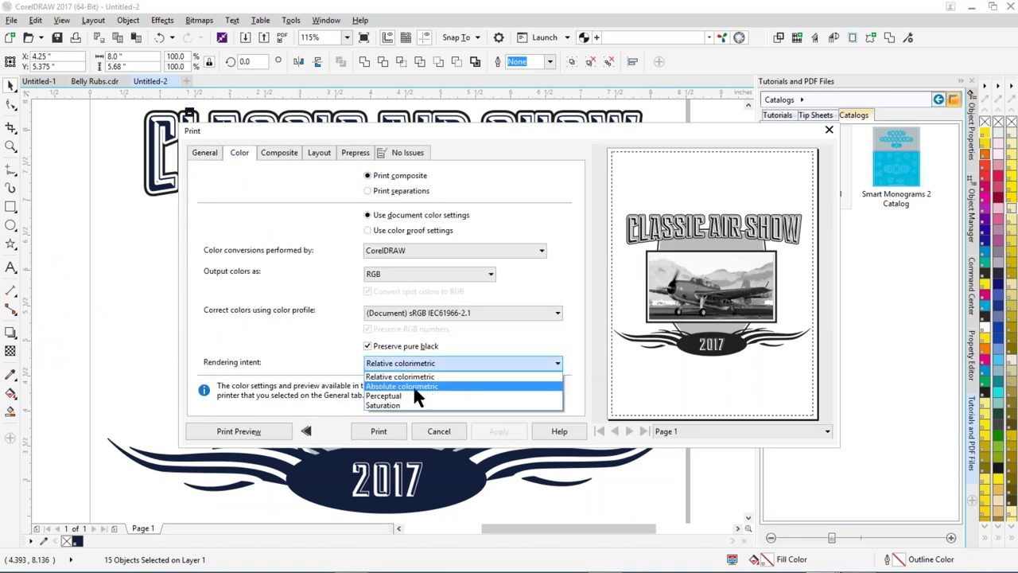
left_click(390, 396)
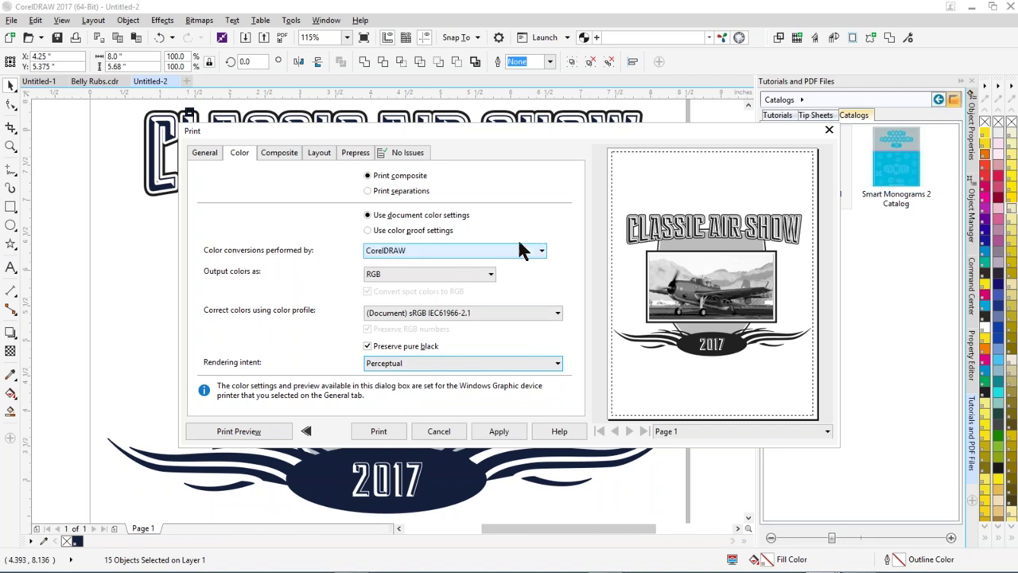
- Change the Konica Minolta printer's preferences to color output and accept them
left_click(205, 152)
left_click(542, 190)
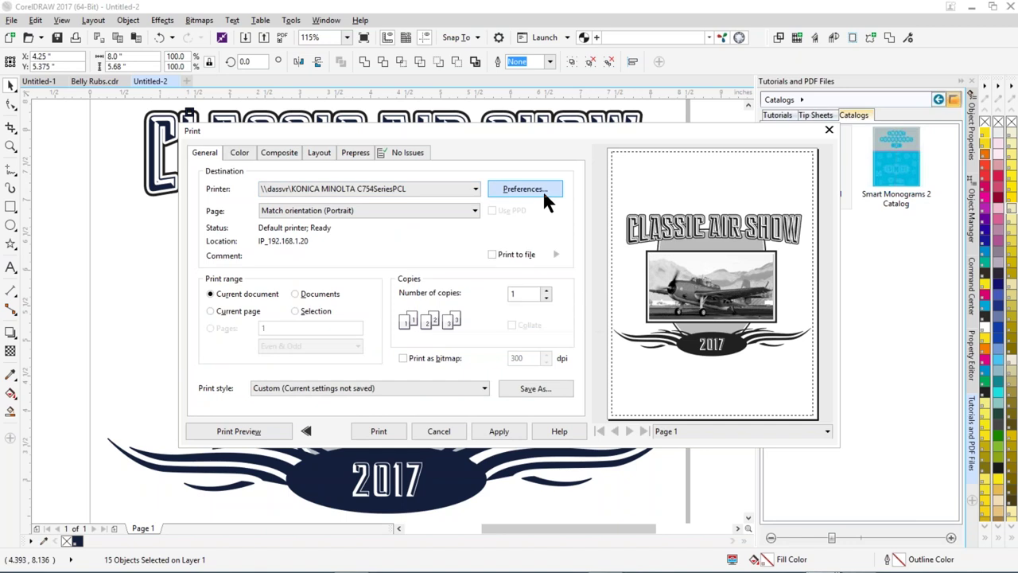
left_click(527, 222)
left_click(527, 223)
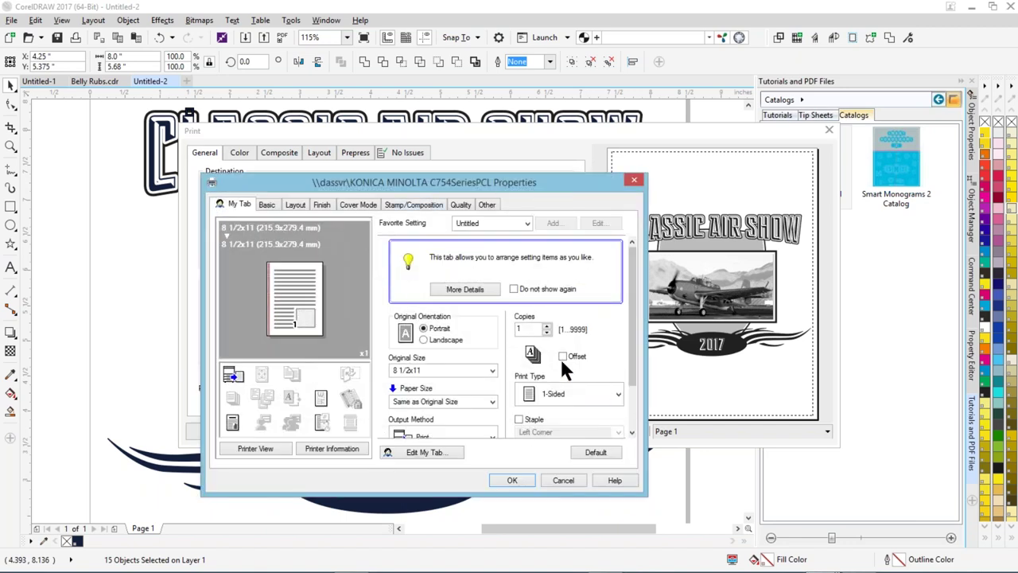
left_click_drag(634, 378, 631, 423)
left_click(618, 422)
left_click(519, 454)
left_click(512, 480)
- Examine the color profiles available for print color correction and close the print settings without printing
left_click(237, 155)
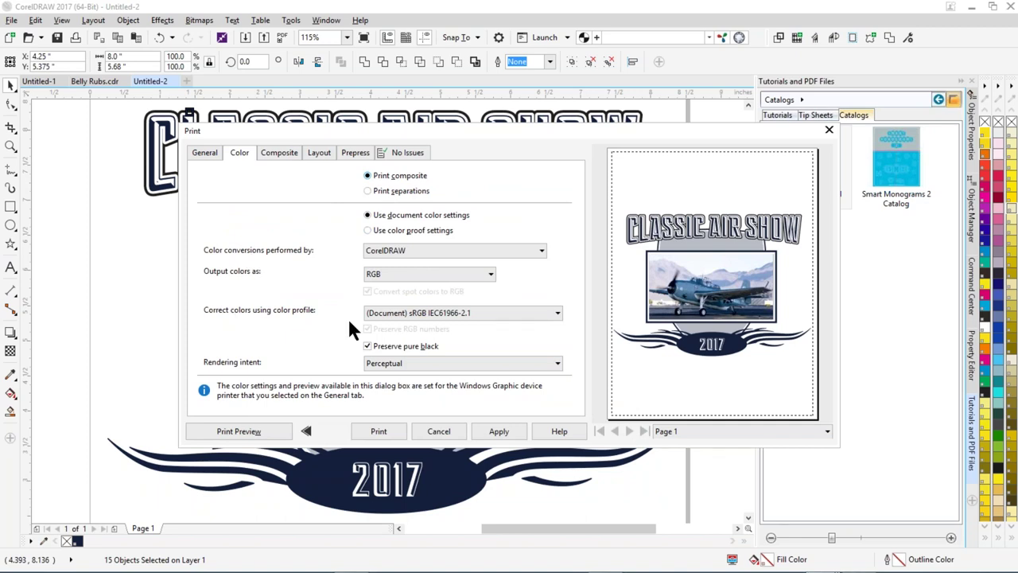
left_click(558, 313)
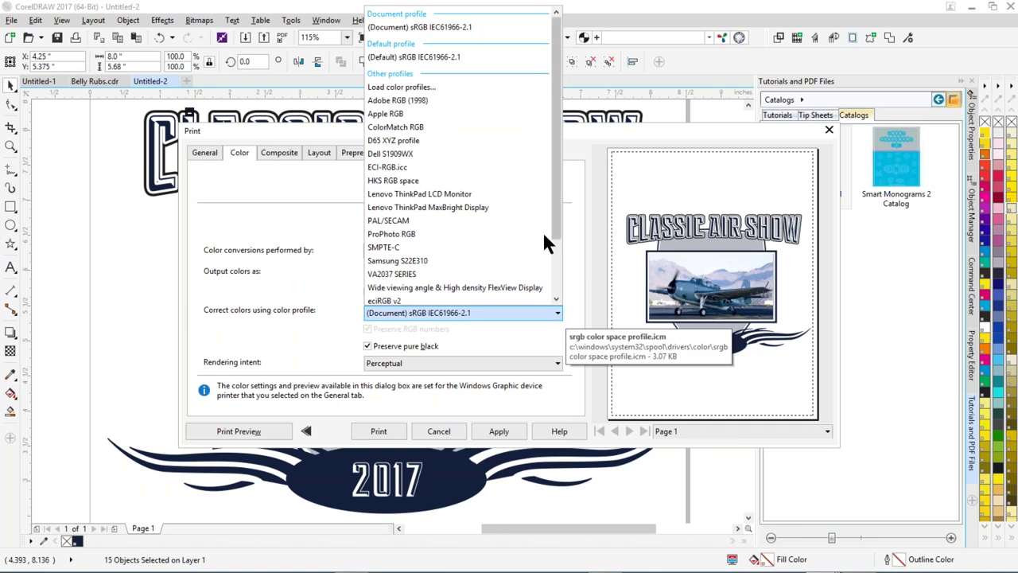
scroll(549, 238, "down", 2)
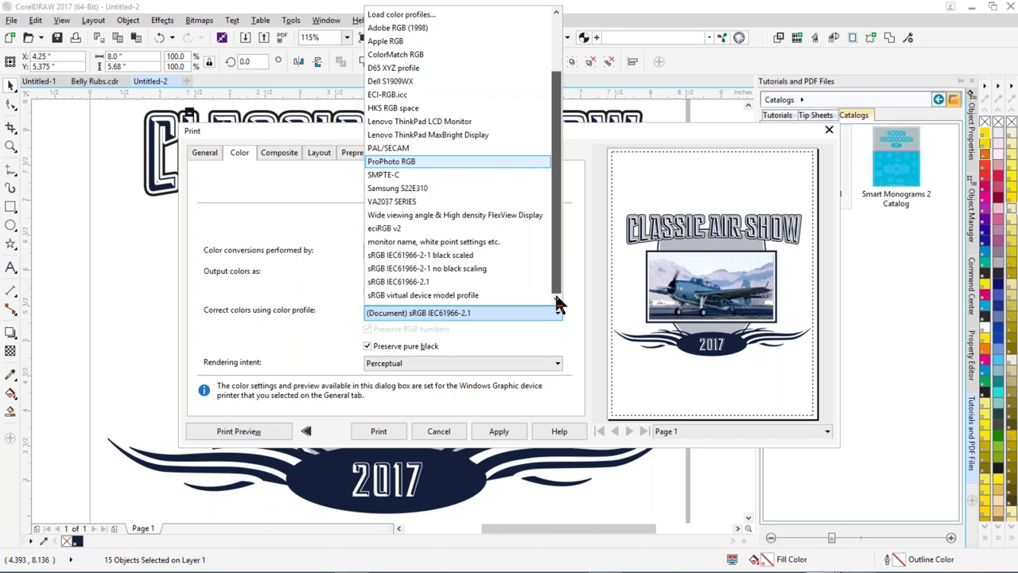
scroll(559, 278, "up", 3)
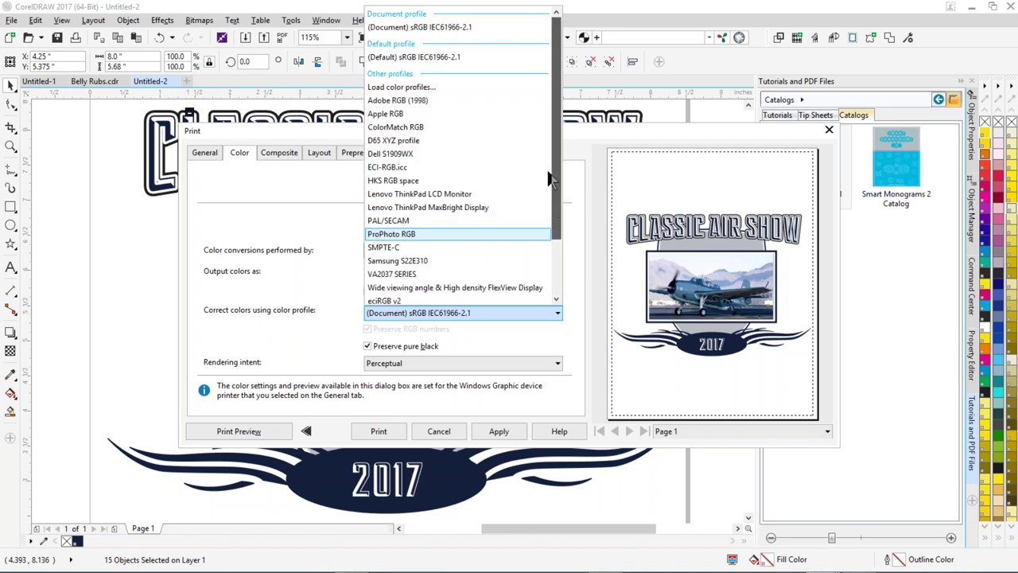
left_click(293, 191)
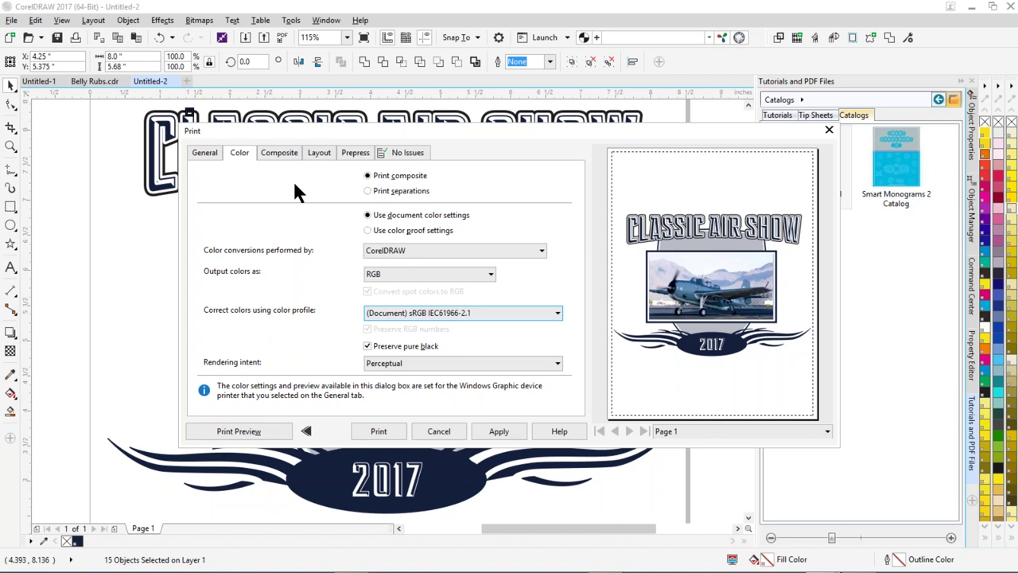
left_click(830, 129)
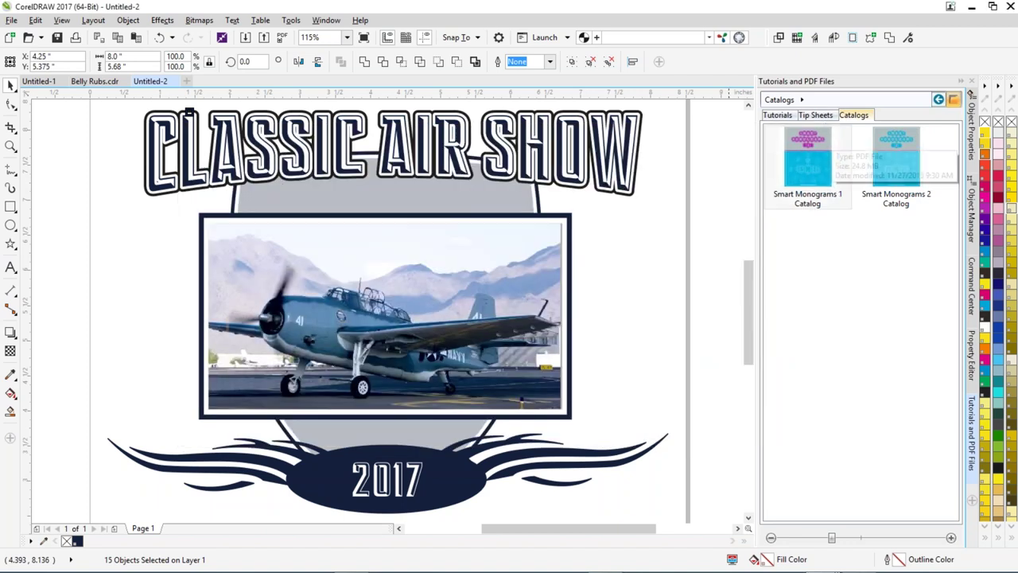
- Select all objects of the Classic Air Show design on the page
left_click(692, 209)
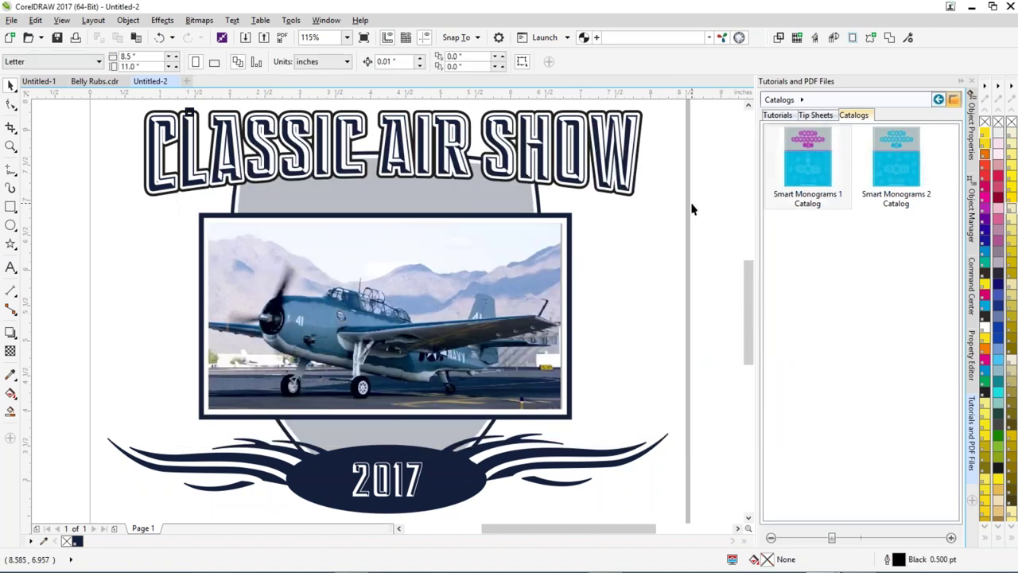
scroll(637, 320, "down", 3)
left_click_drag(257, 160, 717, 484)
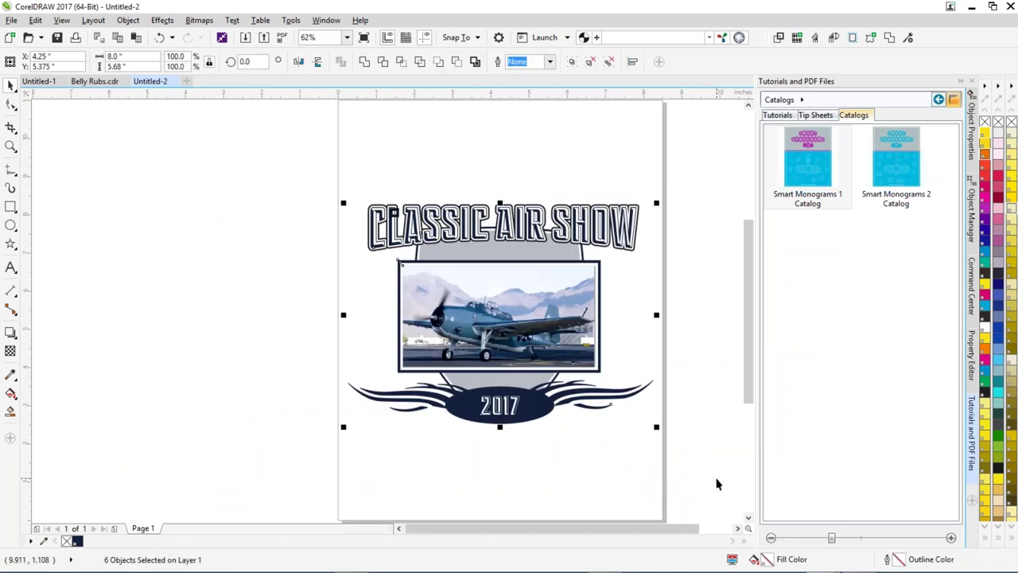